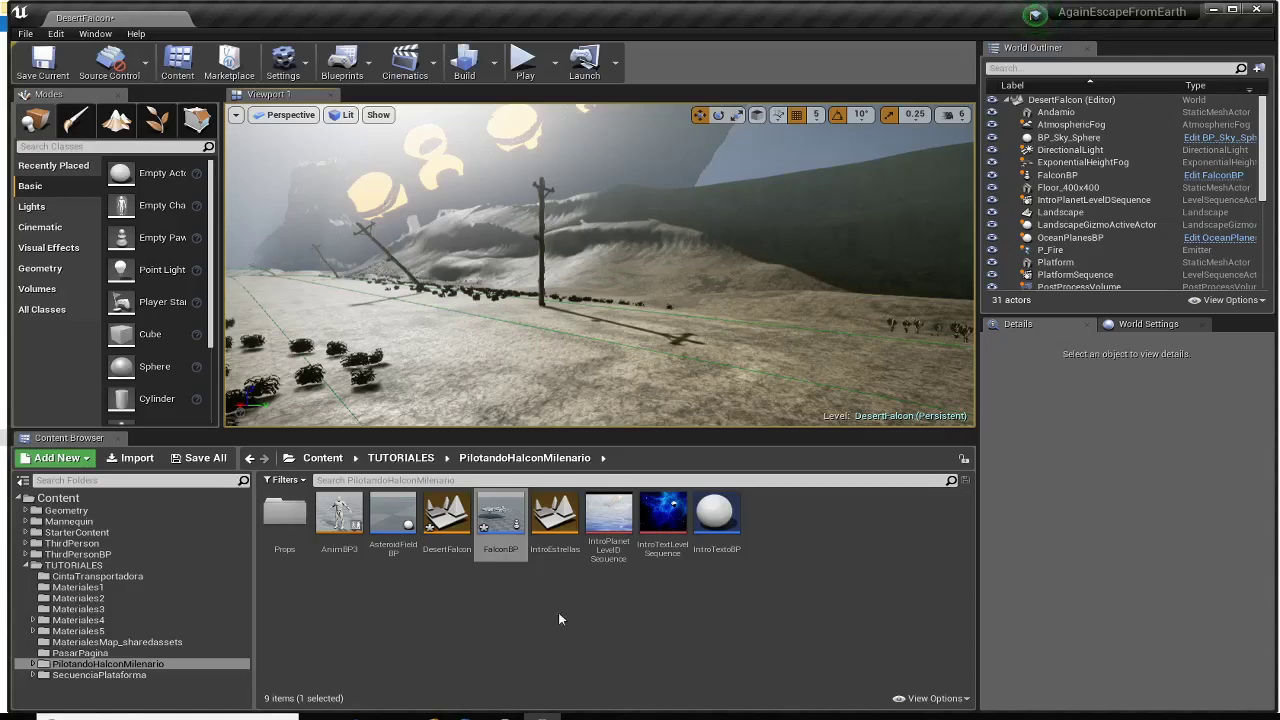
- Add a new Blueprint class based on Character and name it PlayerPAwn3BP
right_click(789, 564)
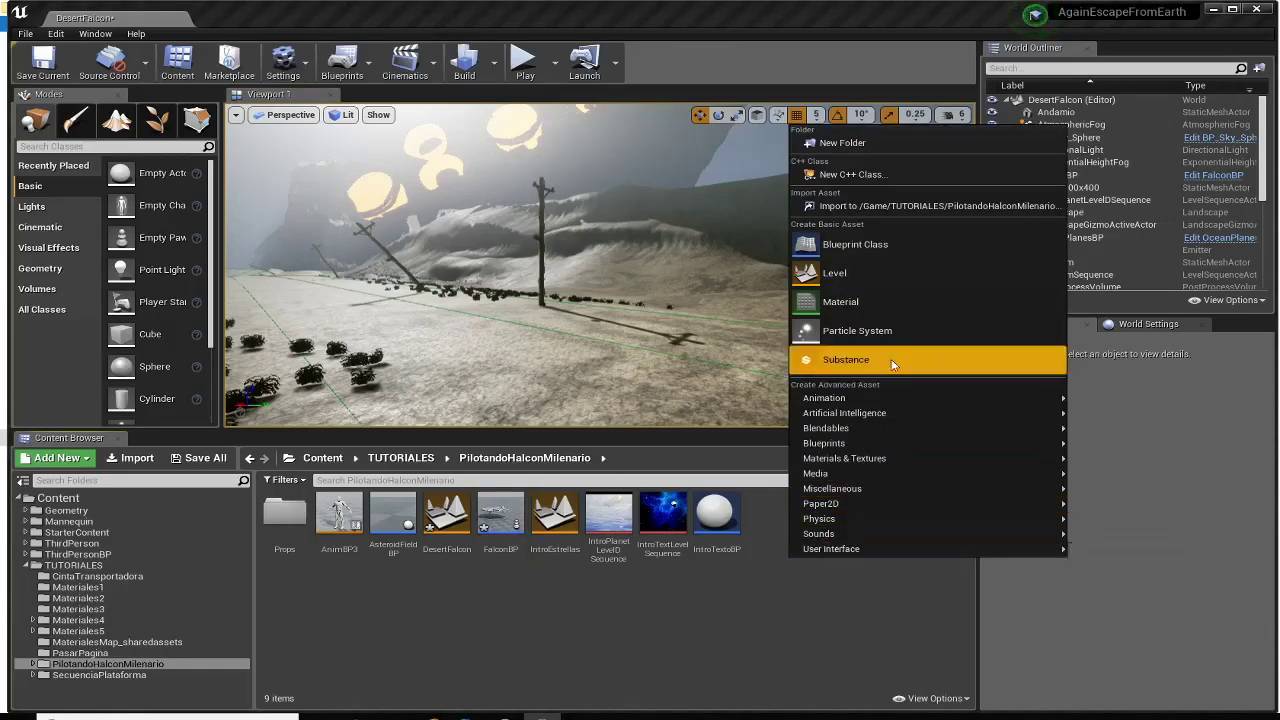
click(875, 243)
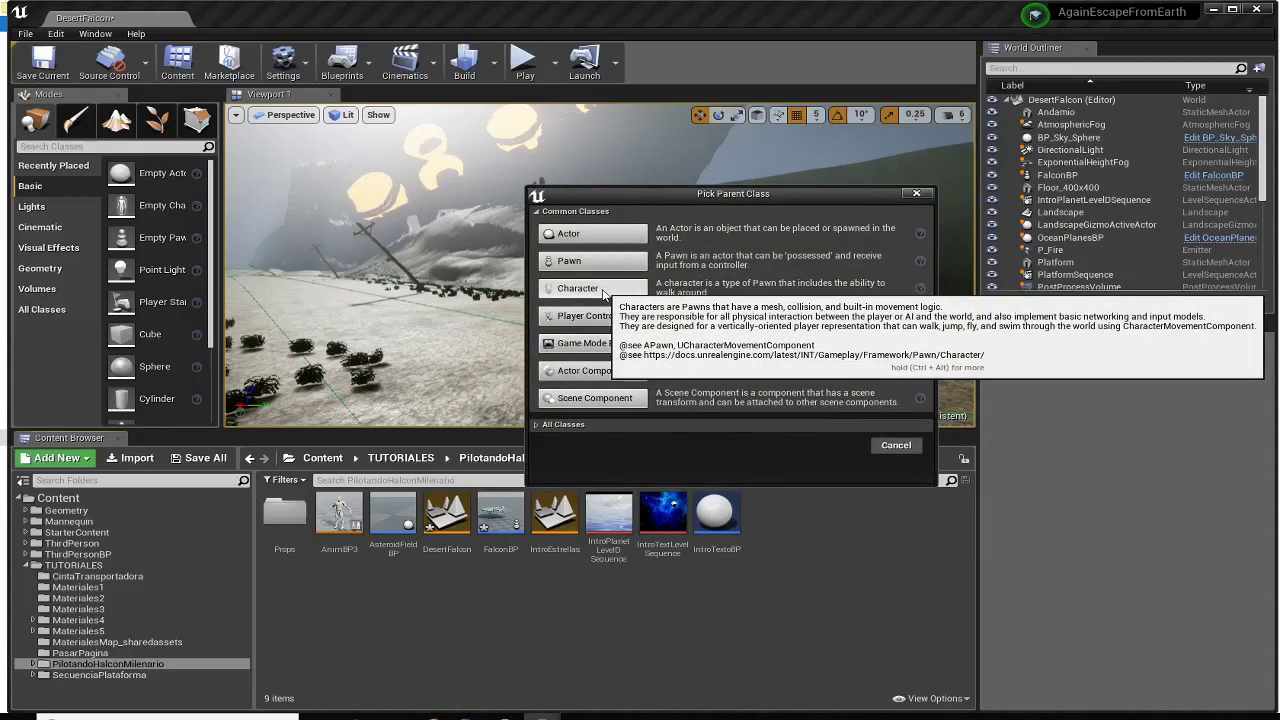
click(590, 288)
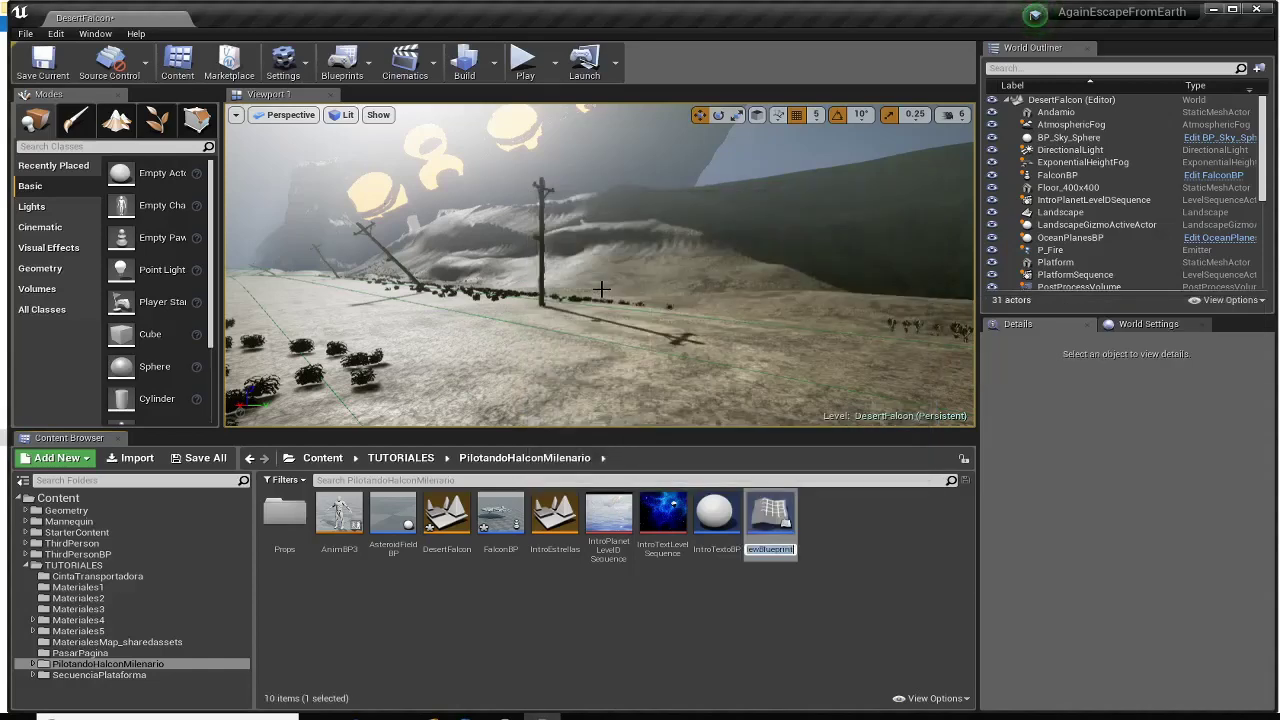
text(PlayerPAw)
text(n2)
key(BackSpace)
text(3BP)
key(Return)
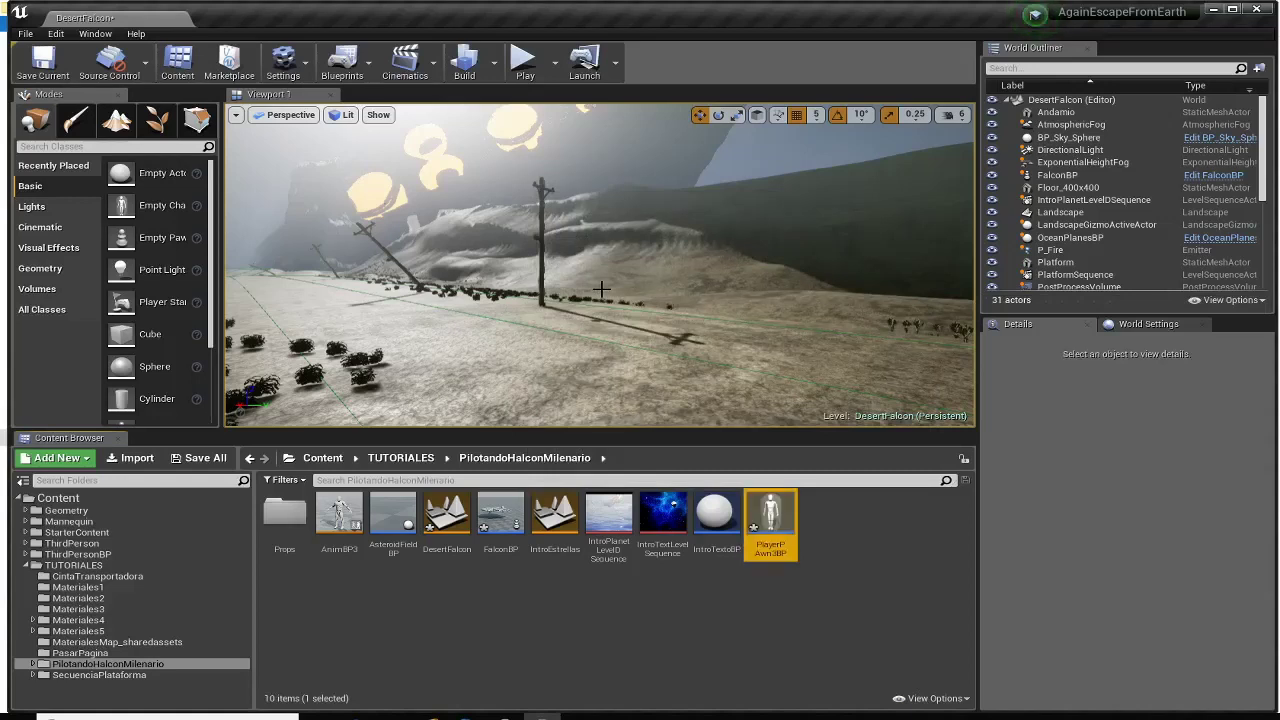
mouse_move(781, 544)
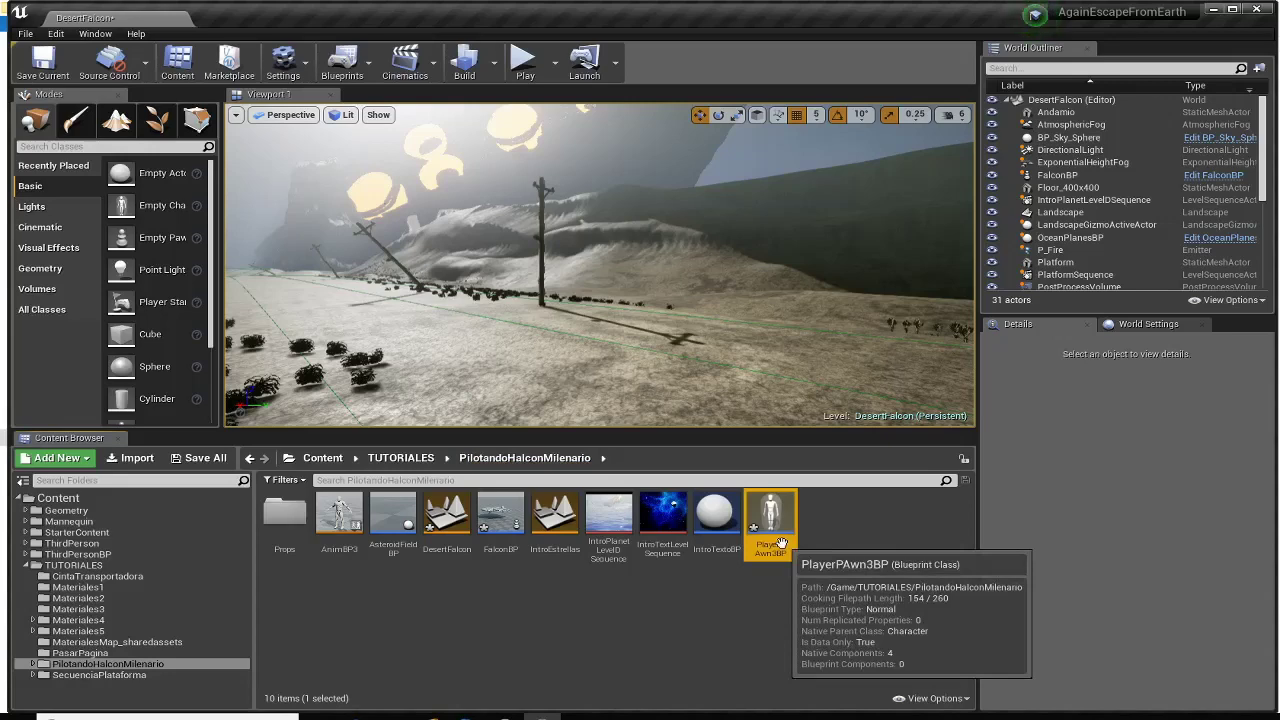
- Open PlayerPAwn3BP, select its inherited Mesh component, and list the available skeletal meshes
double_click(781, 543)
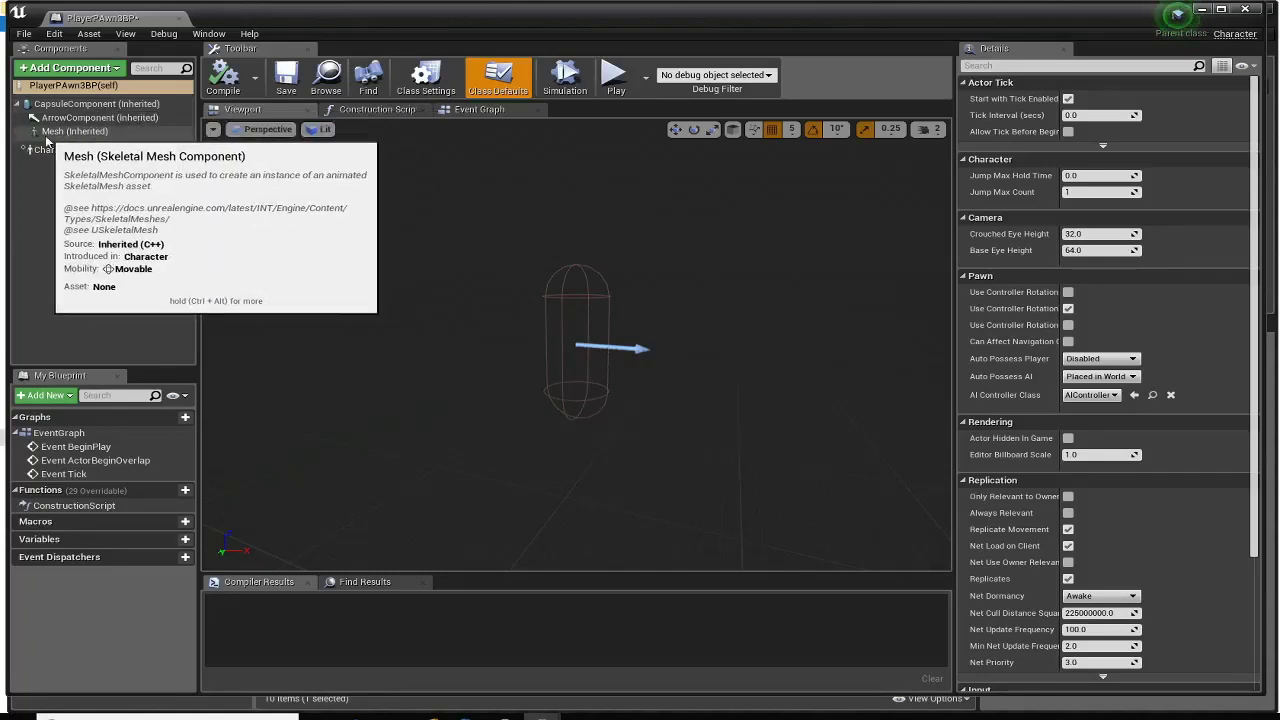
click(67, 136)
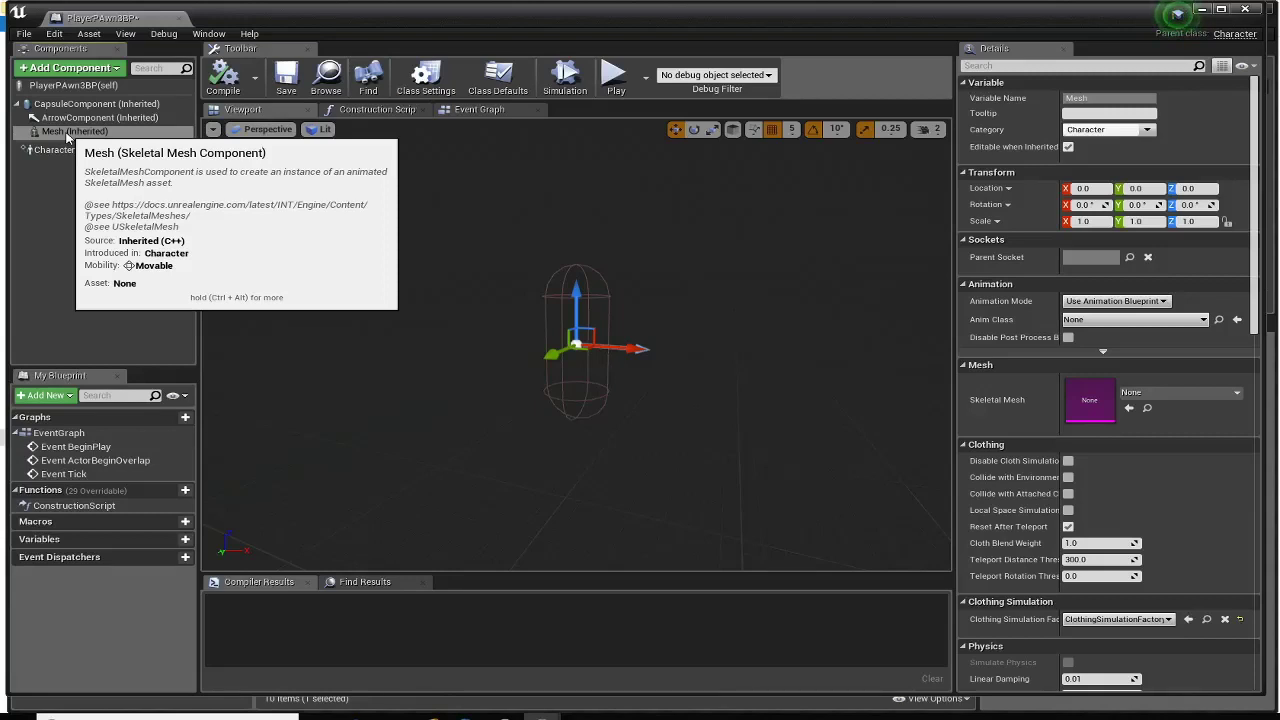
click(68, 138)
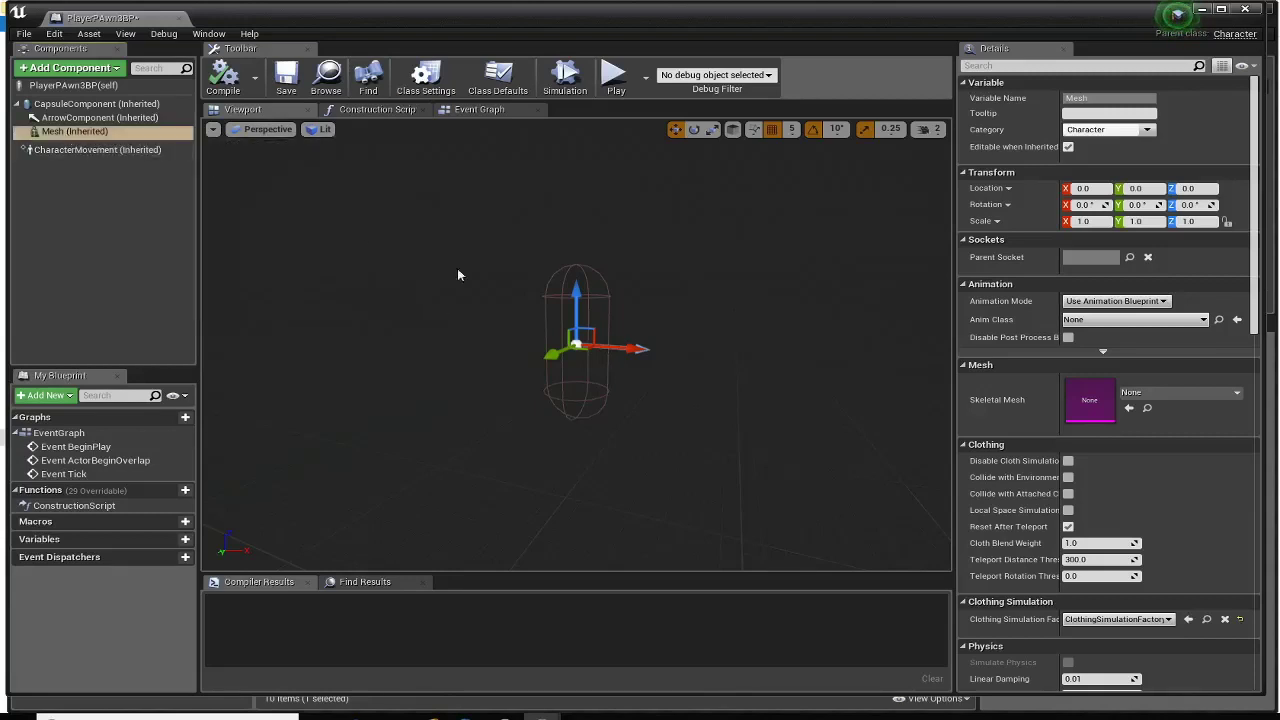
click(1238, 394)
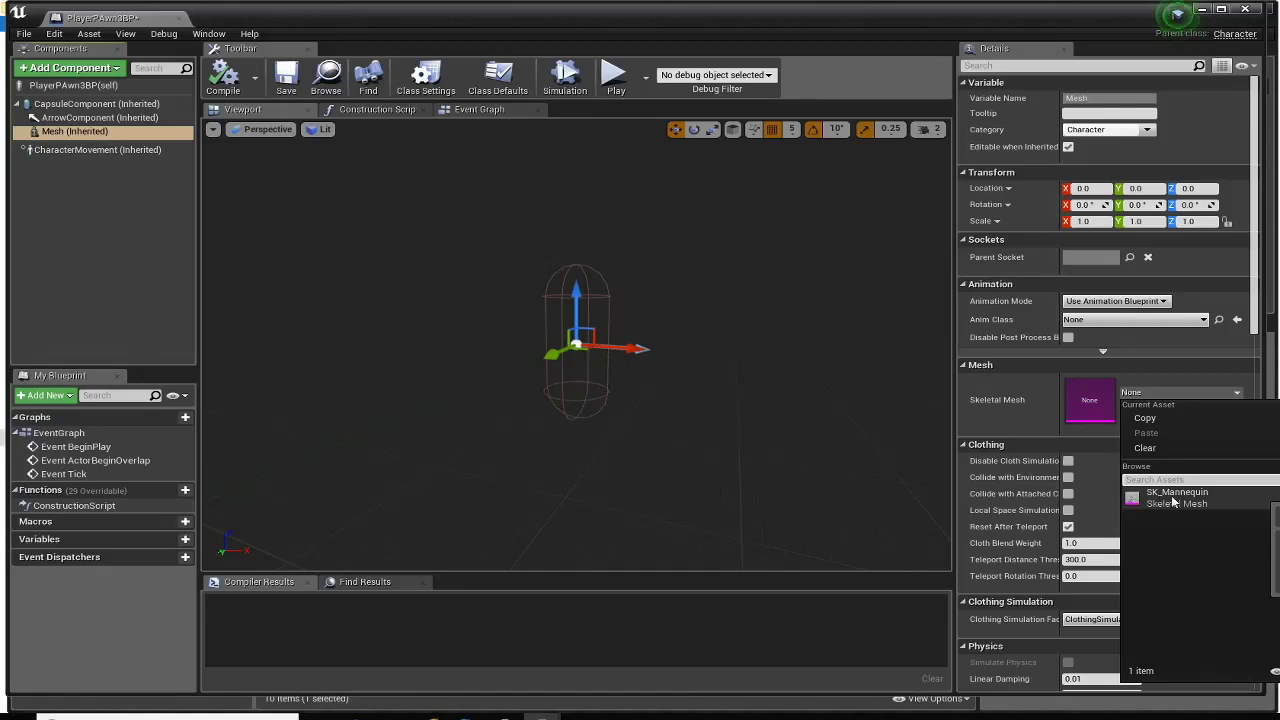
- Assign SK_Mannequin as the Mesh's skeletal mesh and roughly lower it into the capsule
click(1175, 500)
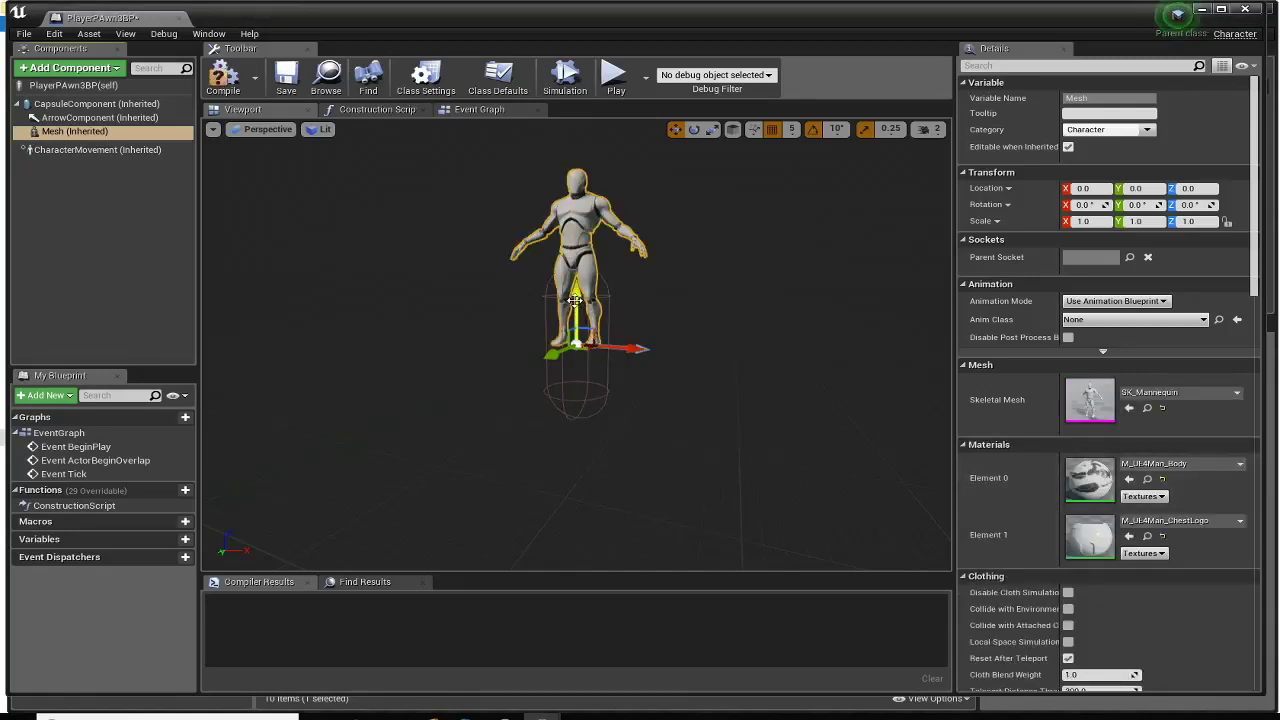
drag(575, 300, 575, 362)
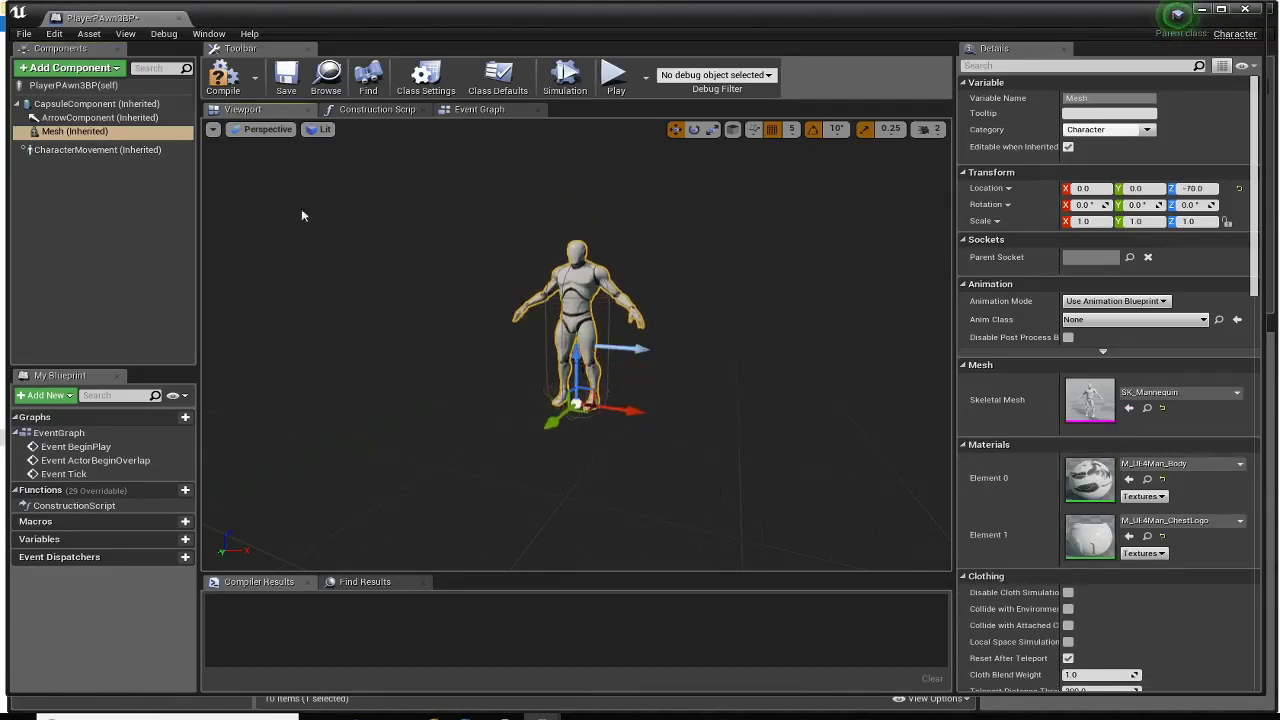
click(262, 130)
click(275, 212)
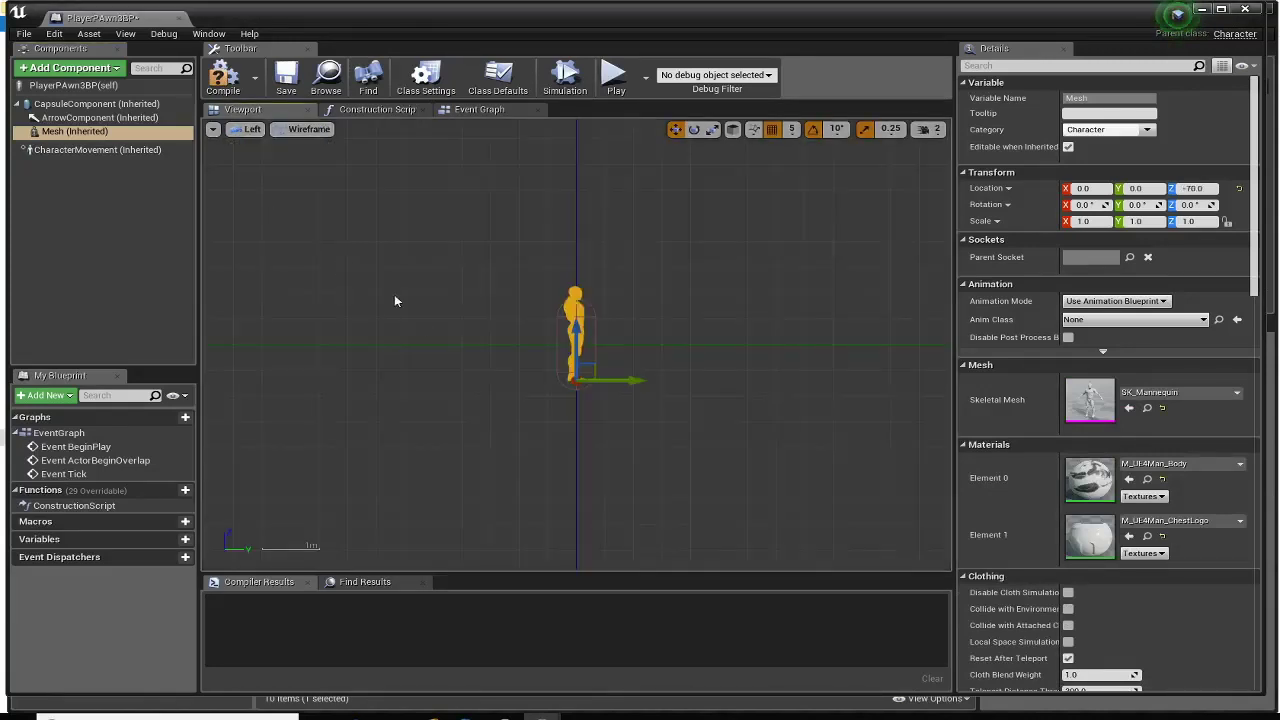
scroll(436, 272, up, 6)
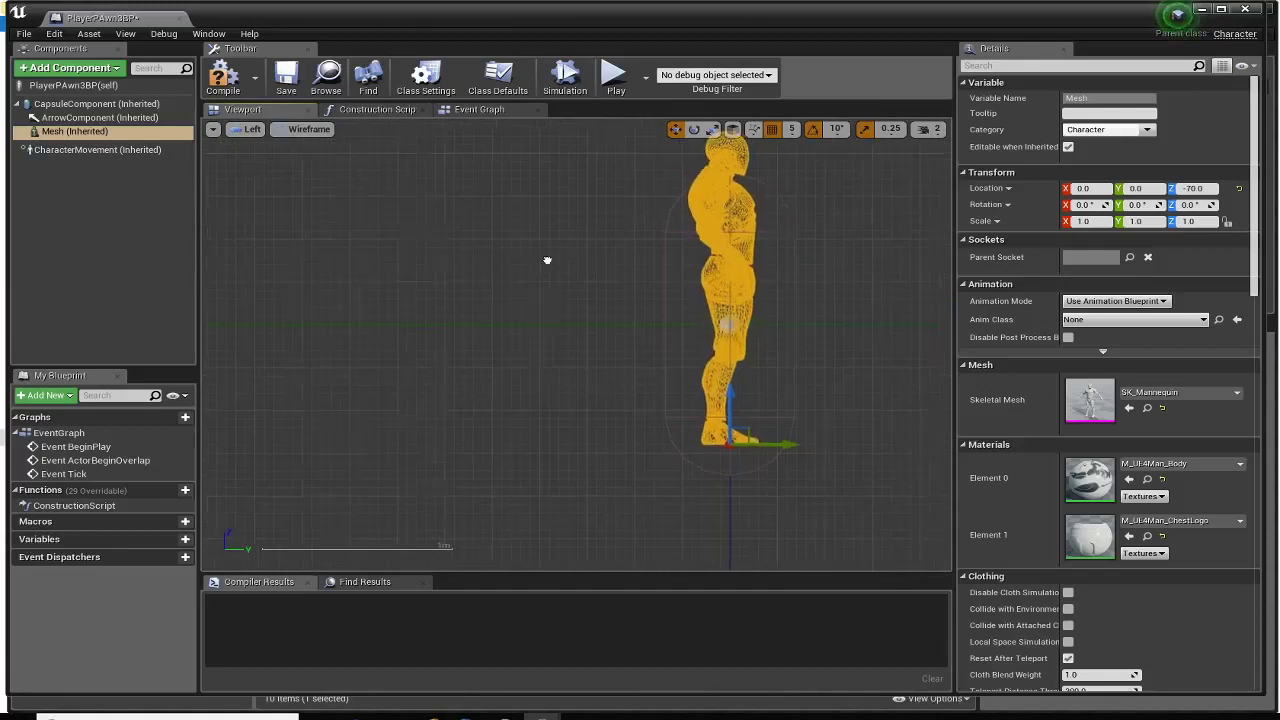
key(f)
- Lower the mannequin to Location Z -85 so its feet meet the capsule bottom, back in Perspective
drag(634, 425, 636, 440)
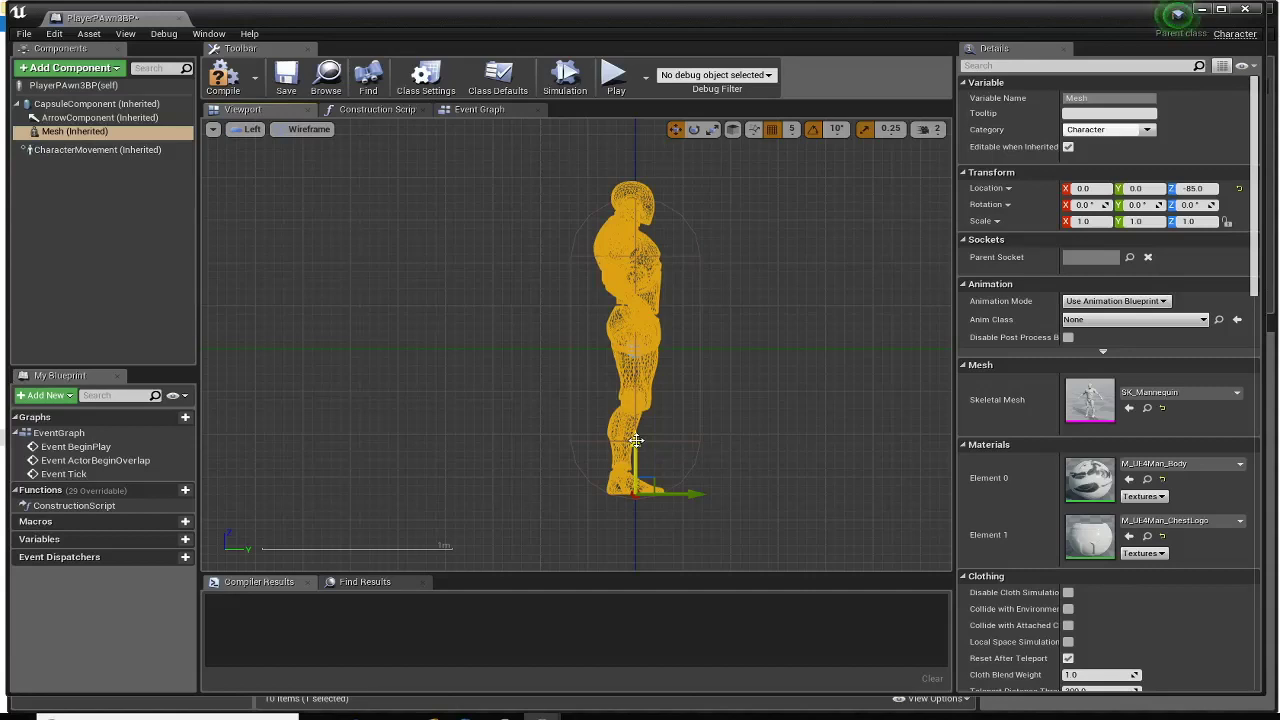
click(245, 129)
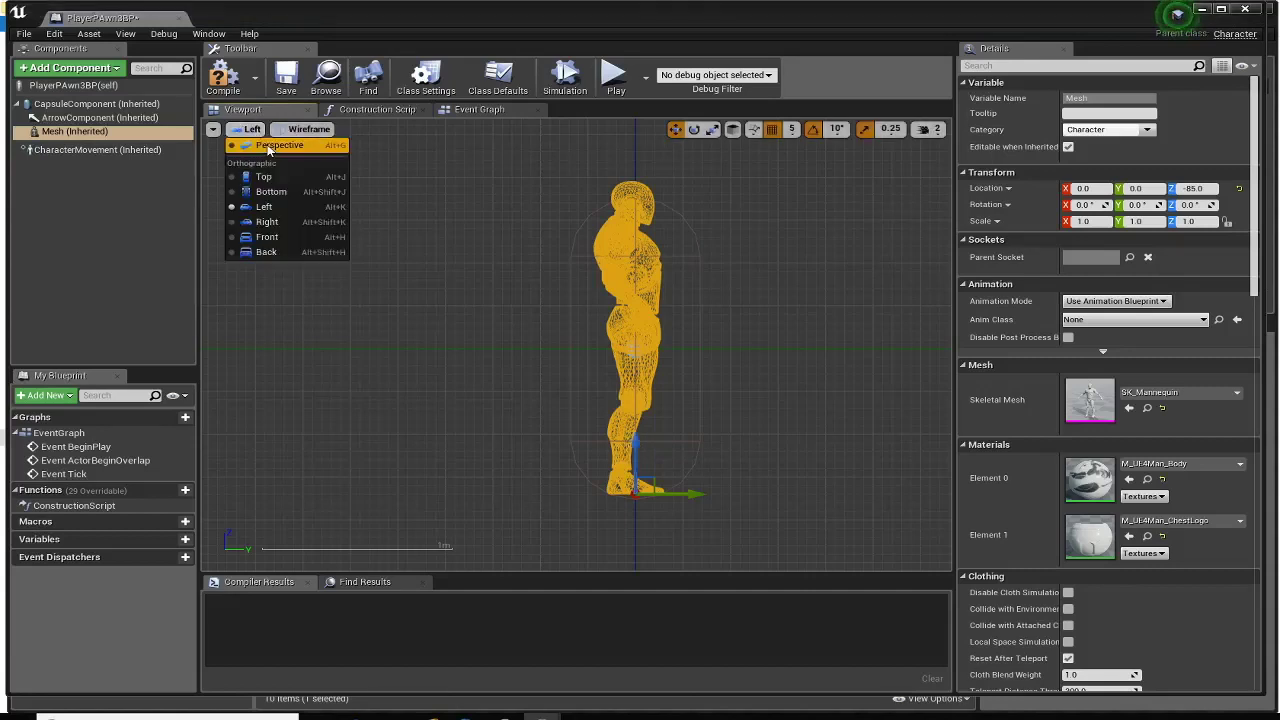
click(270, 150)
scroll(534, 358, up, 2)
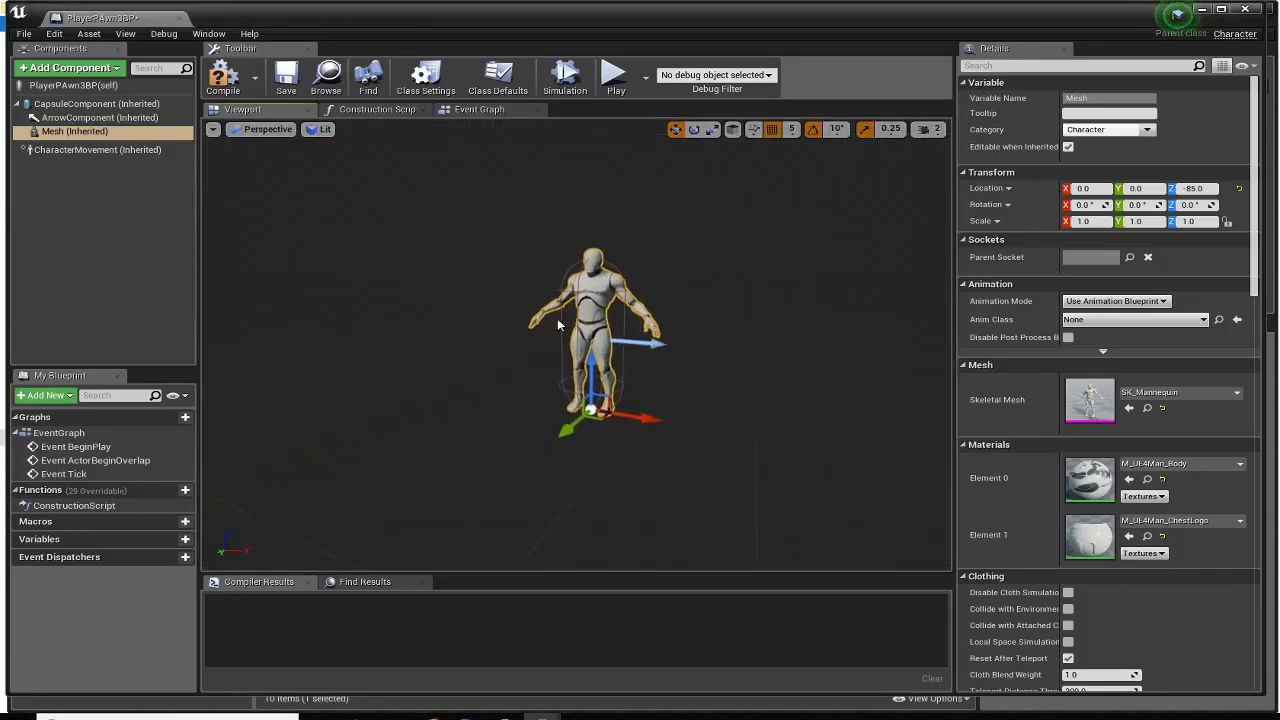
scroll(556, 316, up, 5)
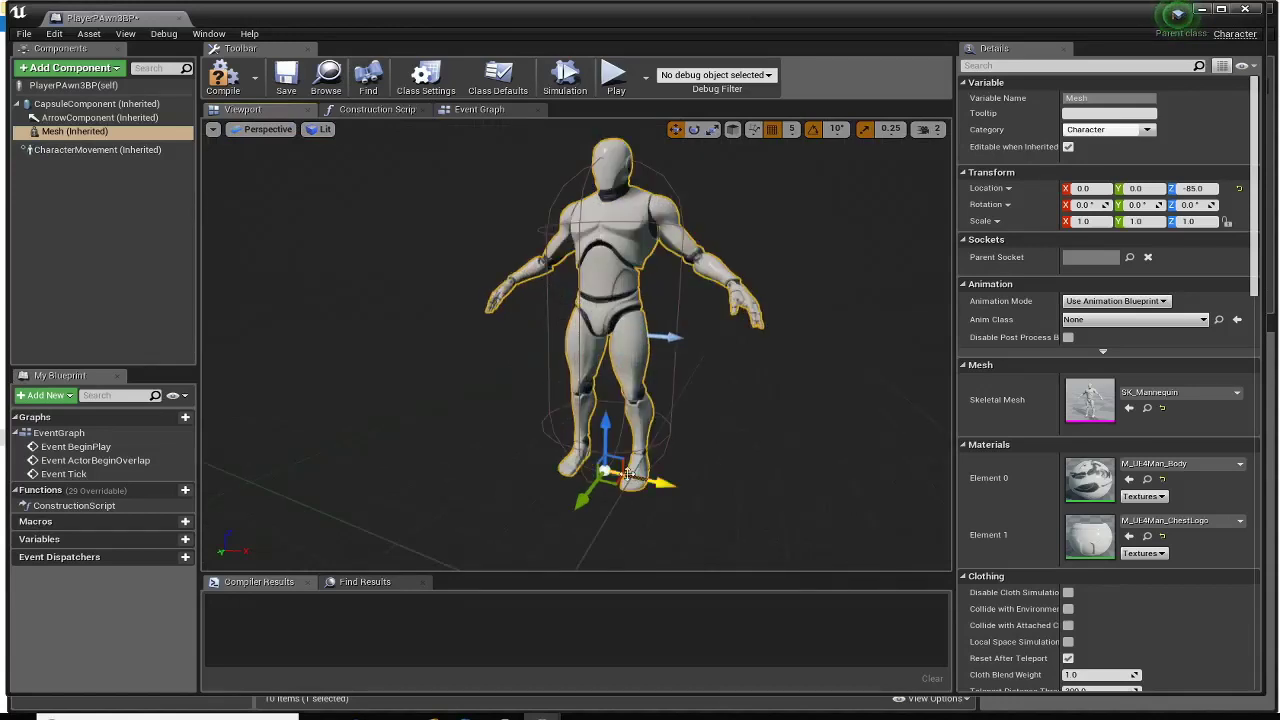
- Turn the mannequin mesh -90° around Z, compile, and minimize the Blueprint editor
click(693, 130)
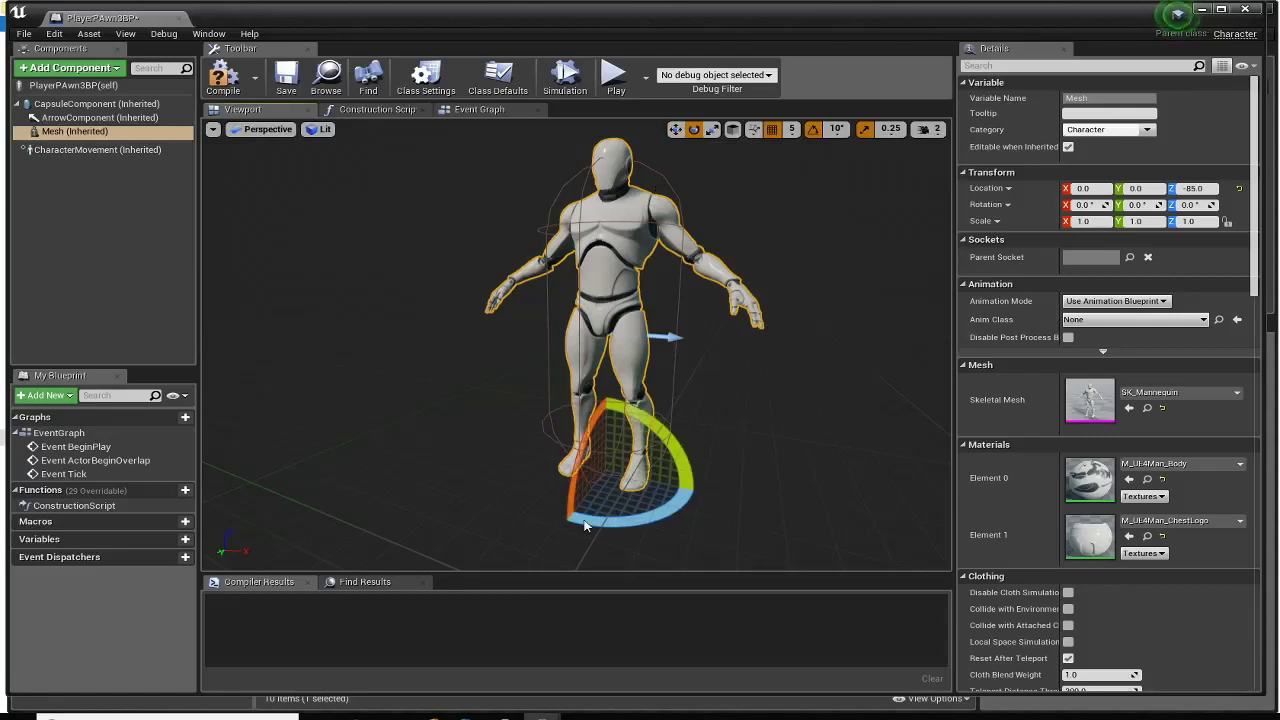
mouse_move(580, 522)
mouse_down()
mouse_move(700, 490)
mouse_move(438, 509)
mouse_up()
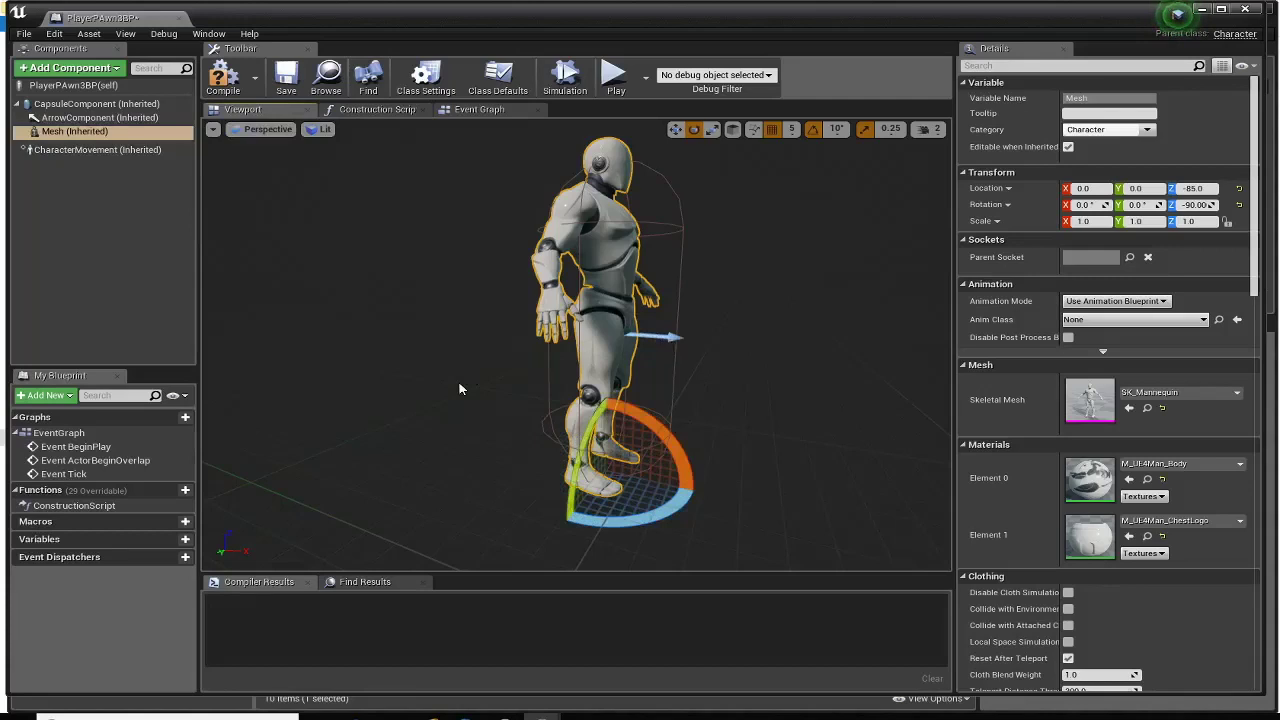
mouse_move(515, 396)
mouse_down()
mouse_move(340, 400)
mouse_move(330, 460)
mouse_up()
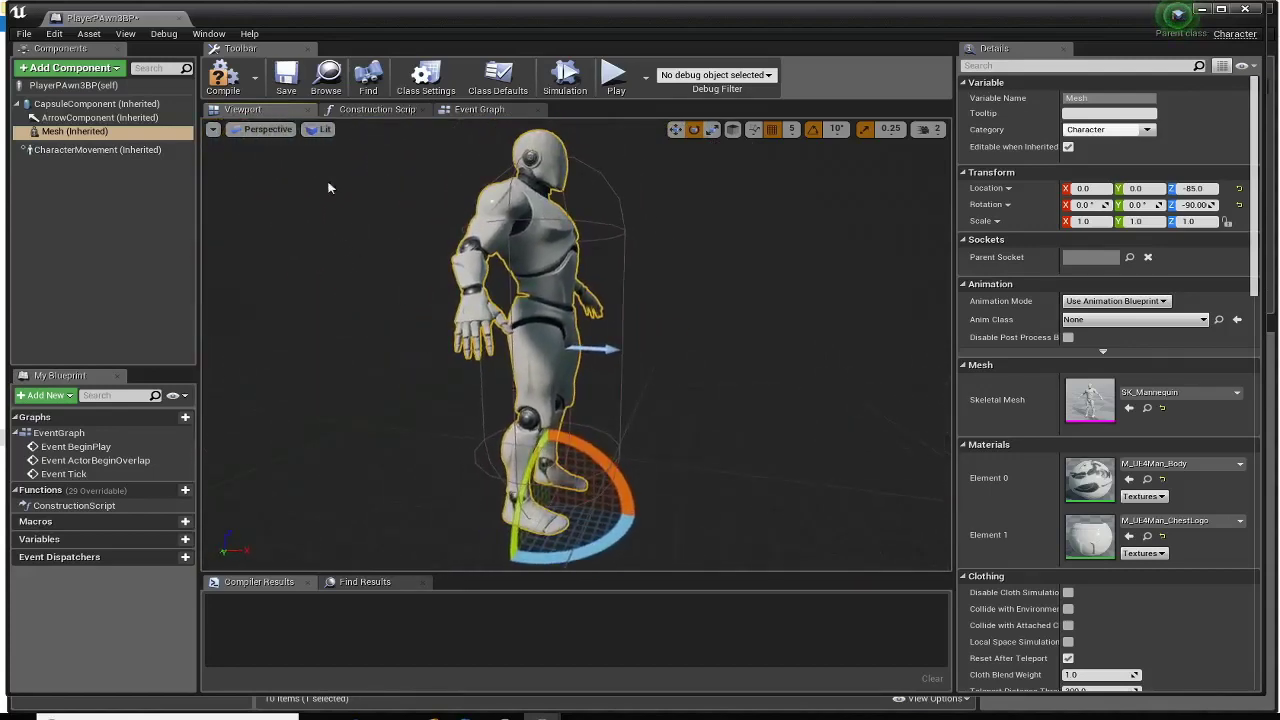
click(223, 76)
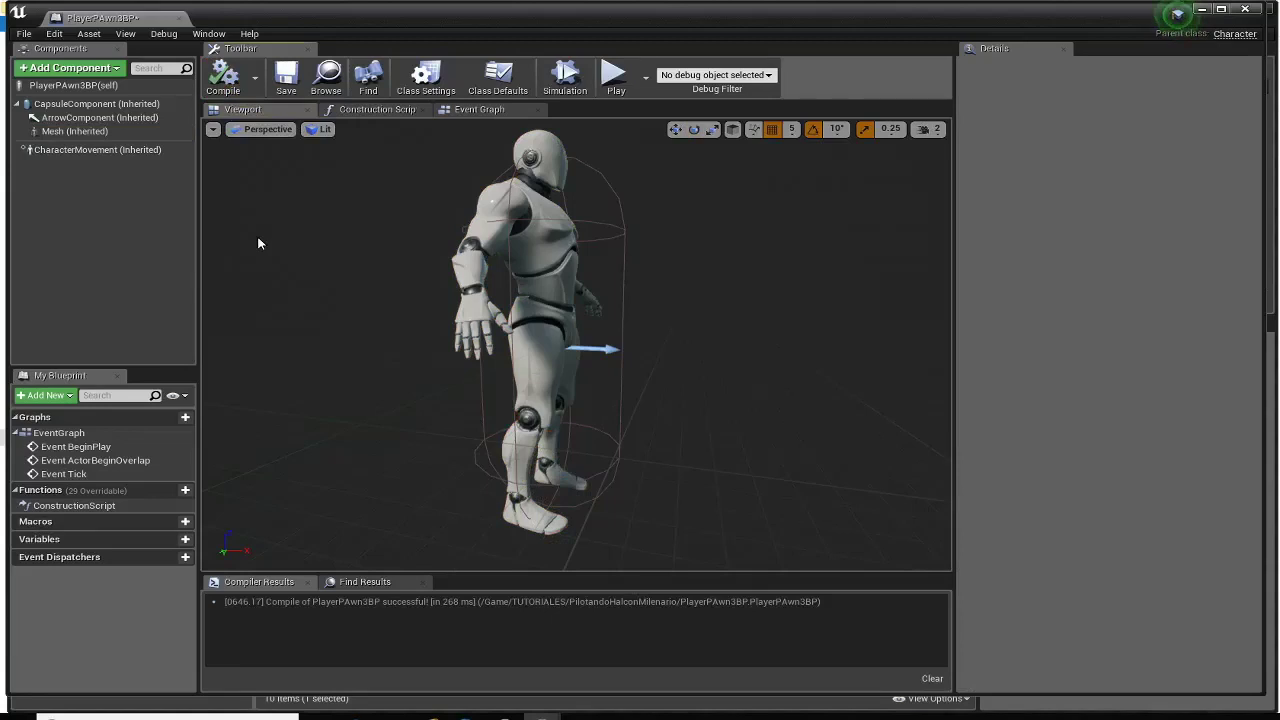
click(1199, 9)
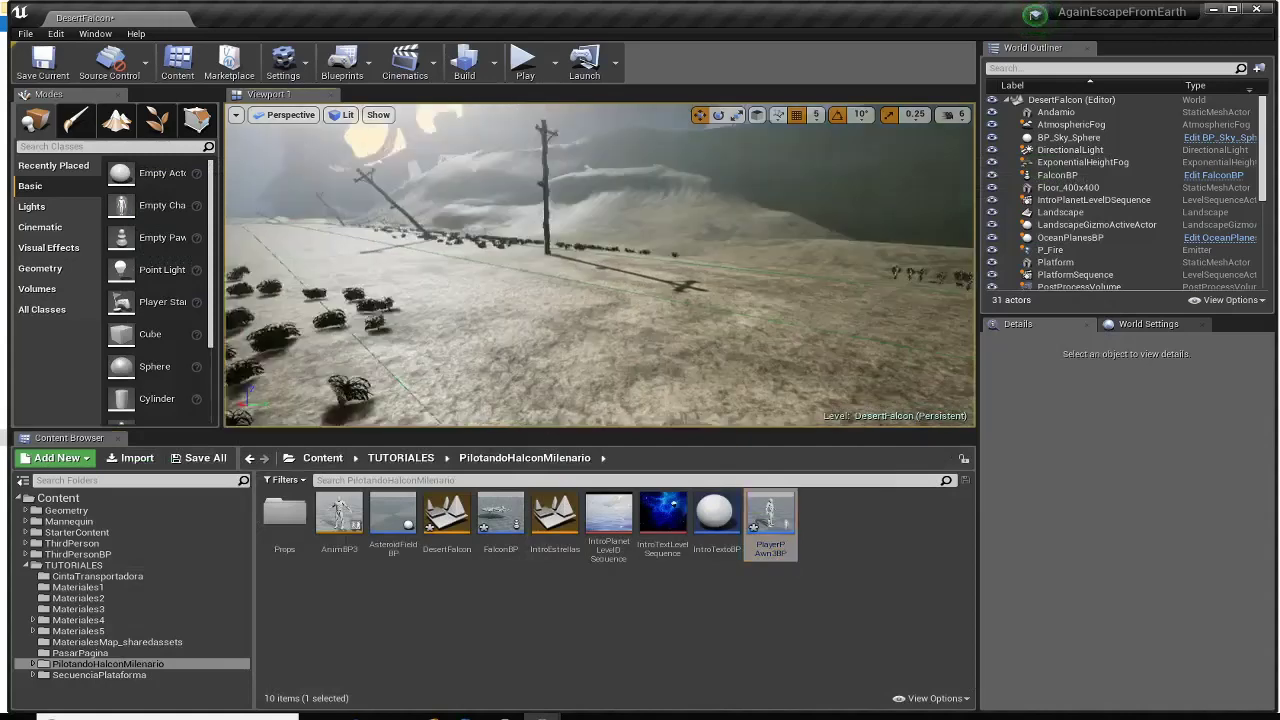
- Play-test DesertFalcon walking forward with W, then reopen PlayerPAwn3BP in the Blueprint editor
click(535, 70)
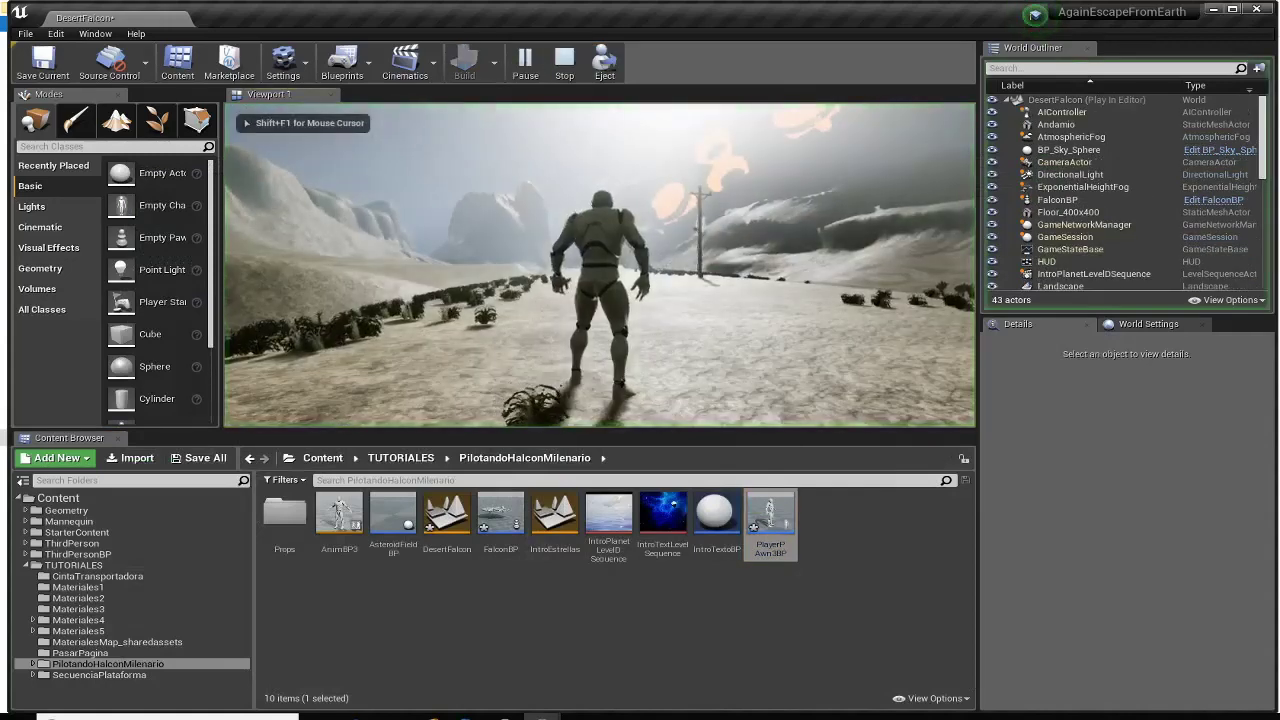
key(w)
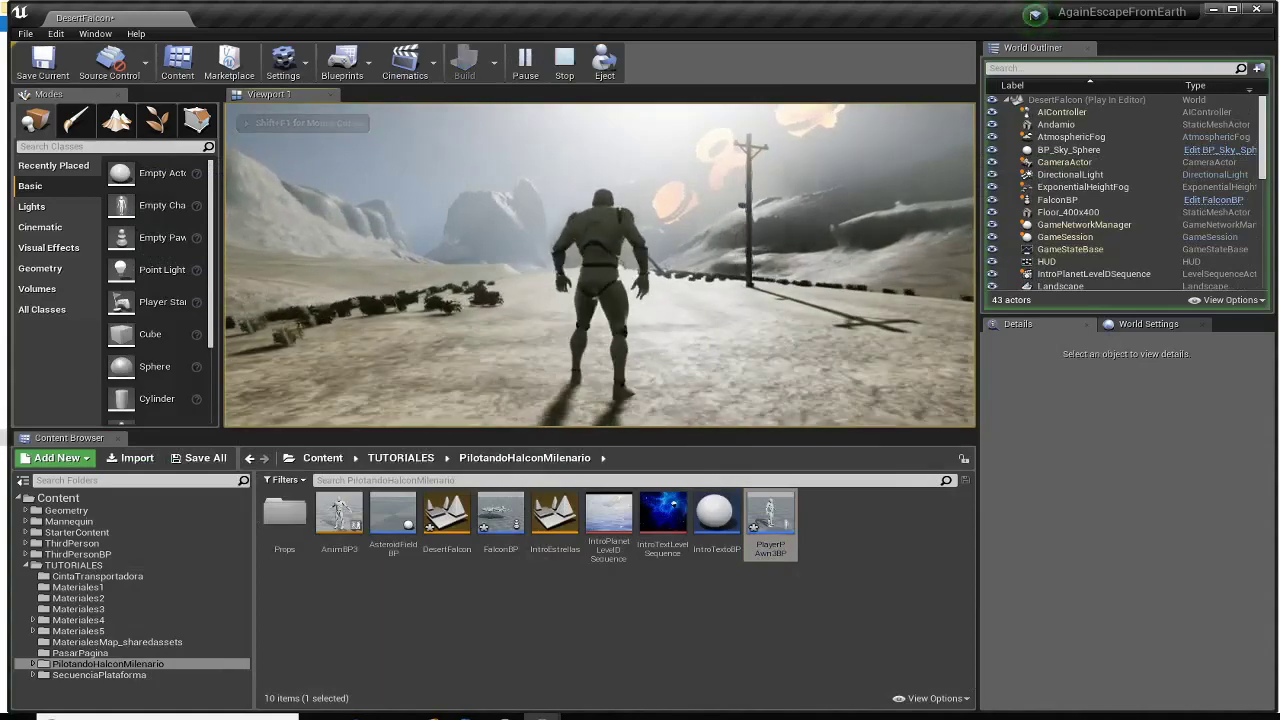
key(w)
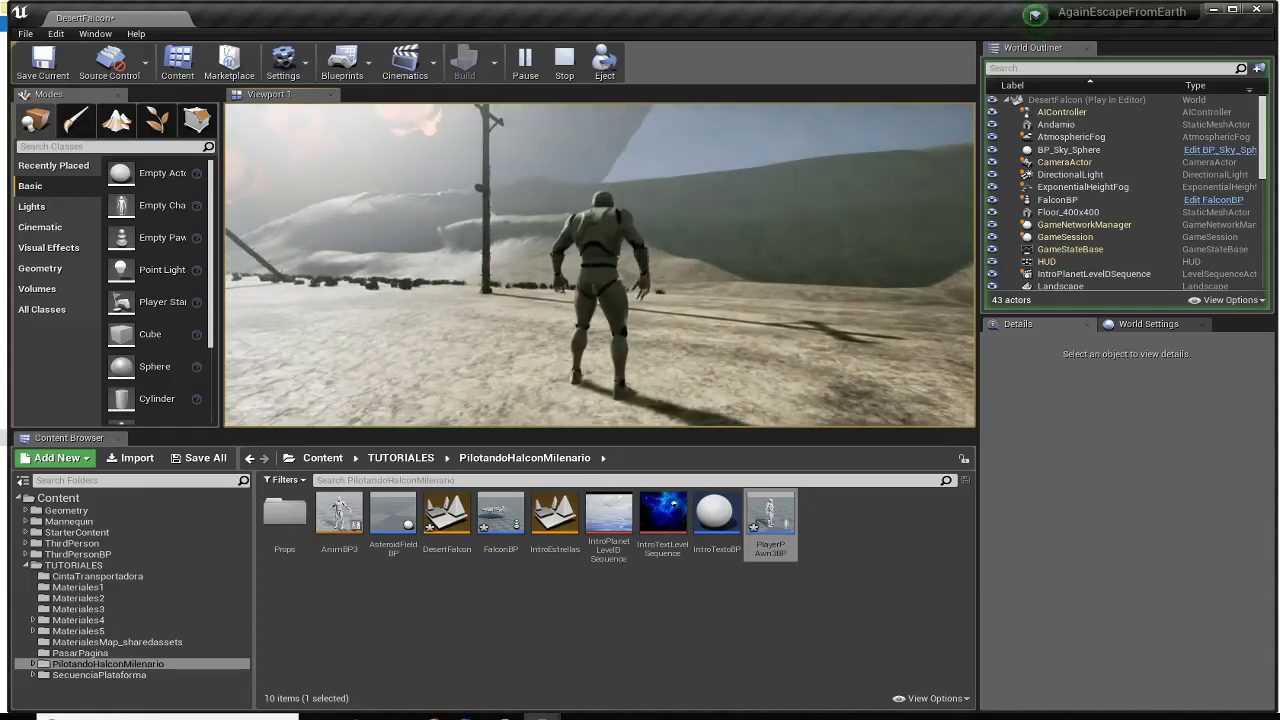
key(Escape)
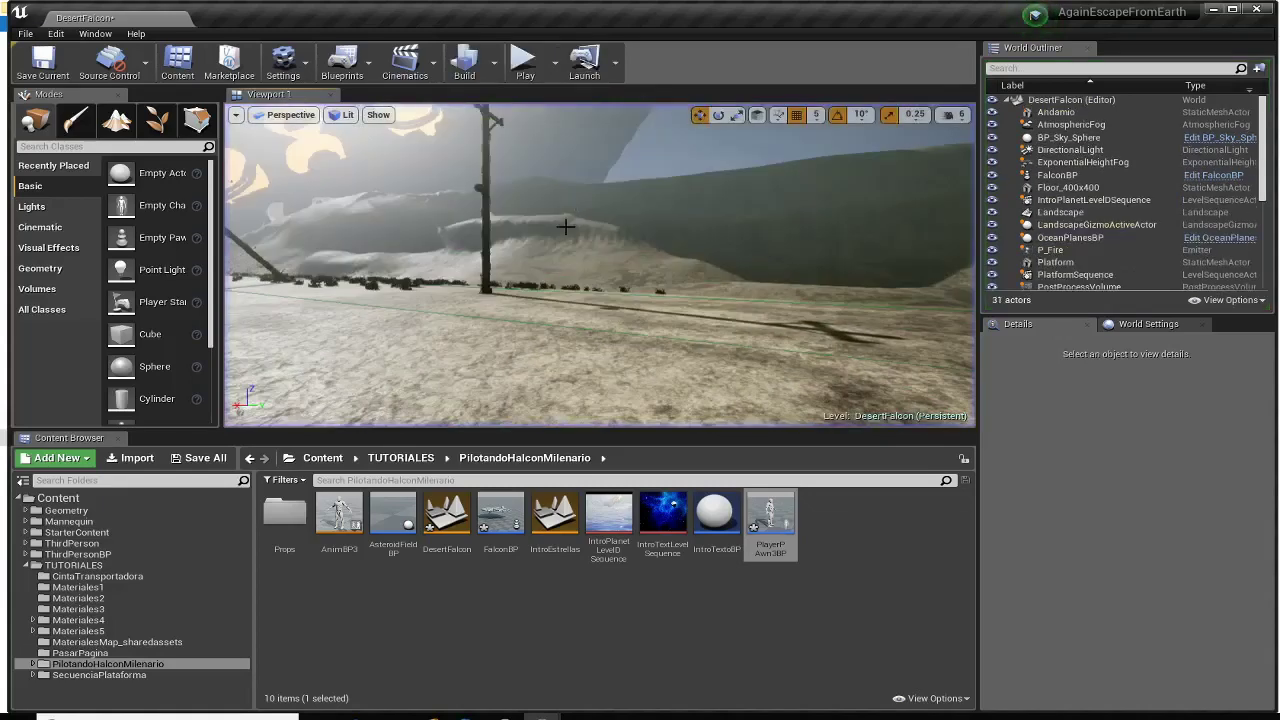
click(775, 516)
double_click(775, 516)
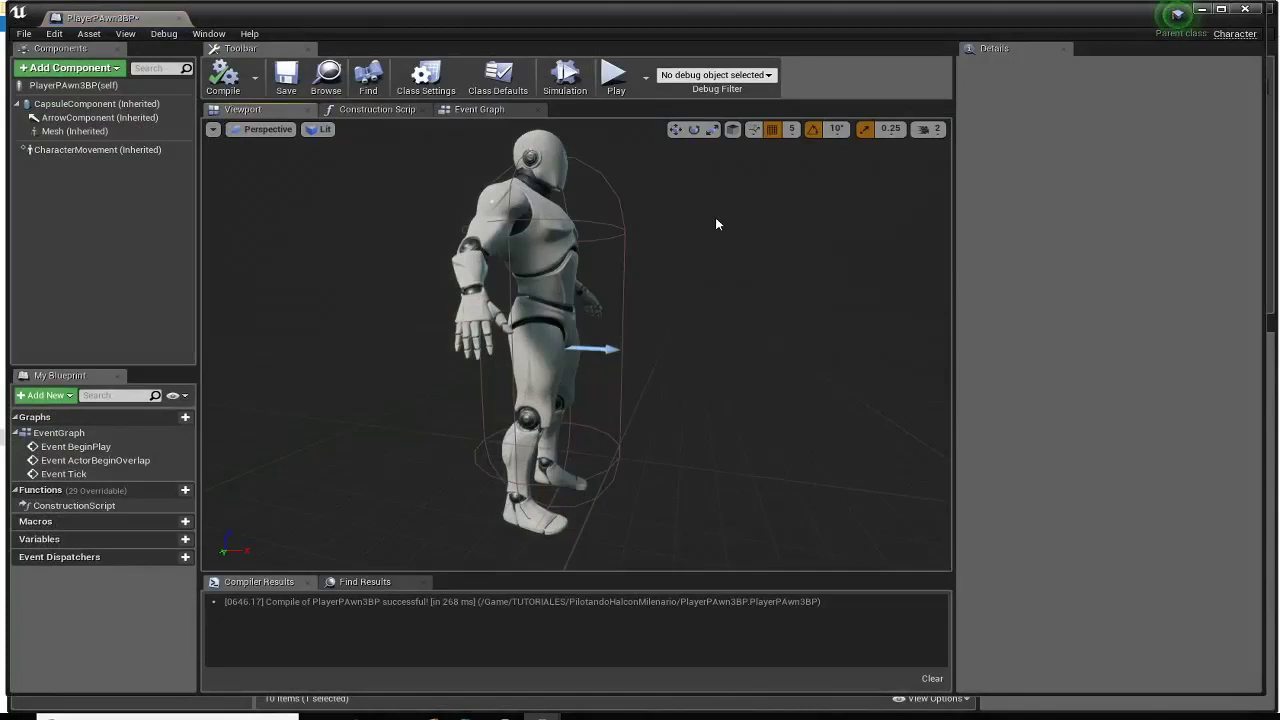
- Set Auto Possess Player to Player 0 in Class Defaults and compile the Blueprint
click(84, 86)
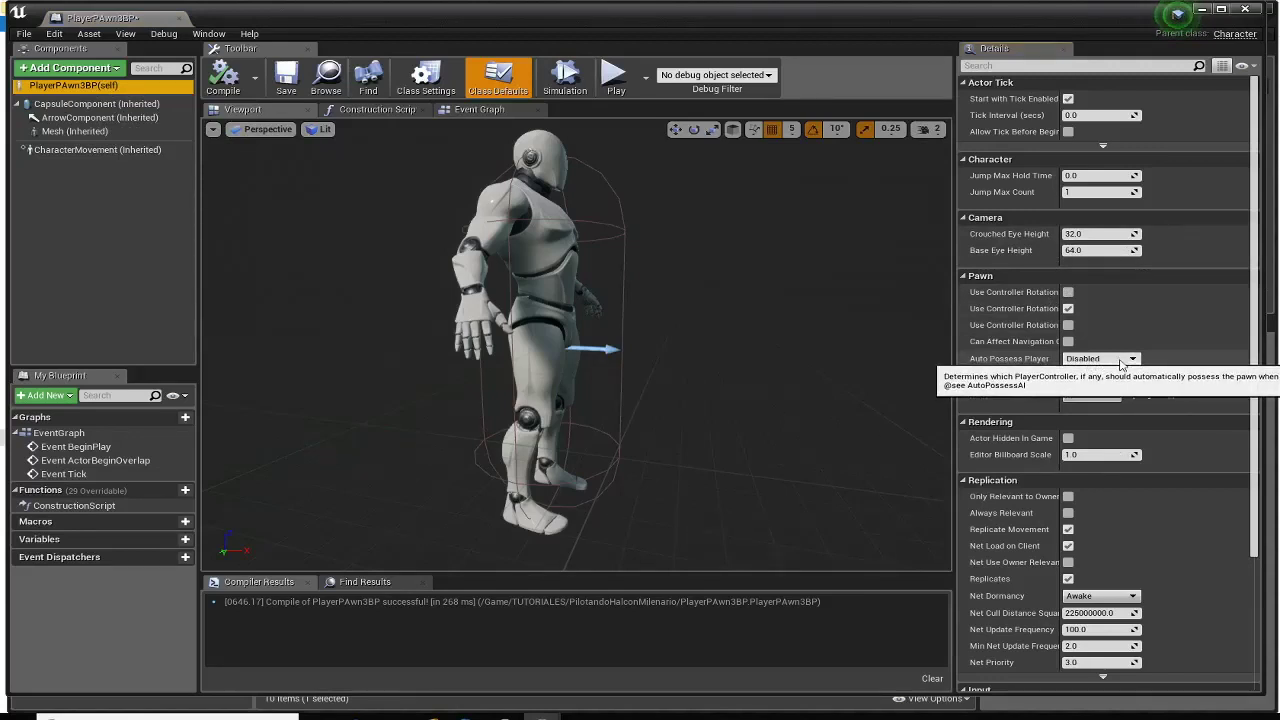
click(1120, 362)
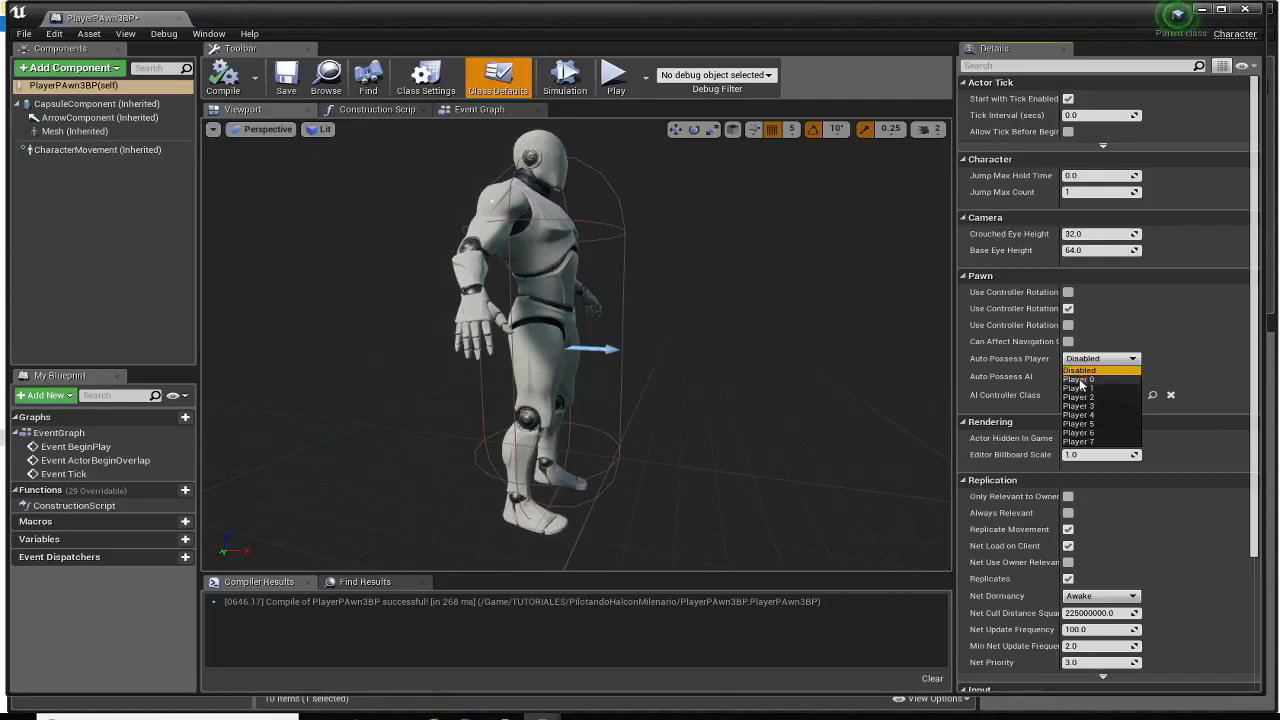
key(Escape)
click(1080, 383)
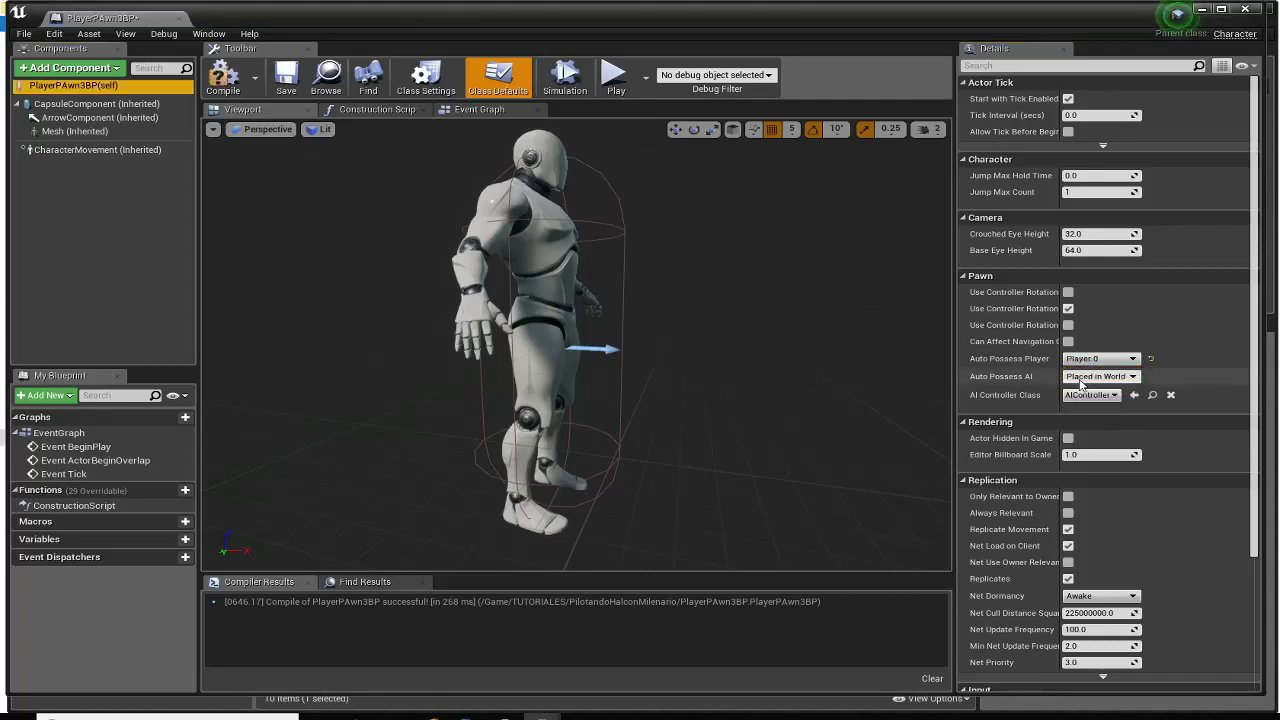
click(222, 78)
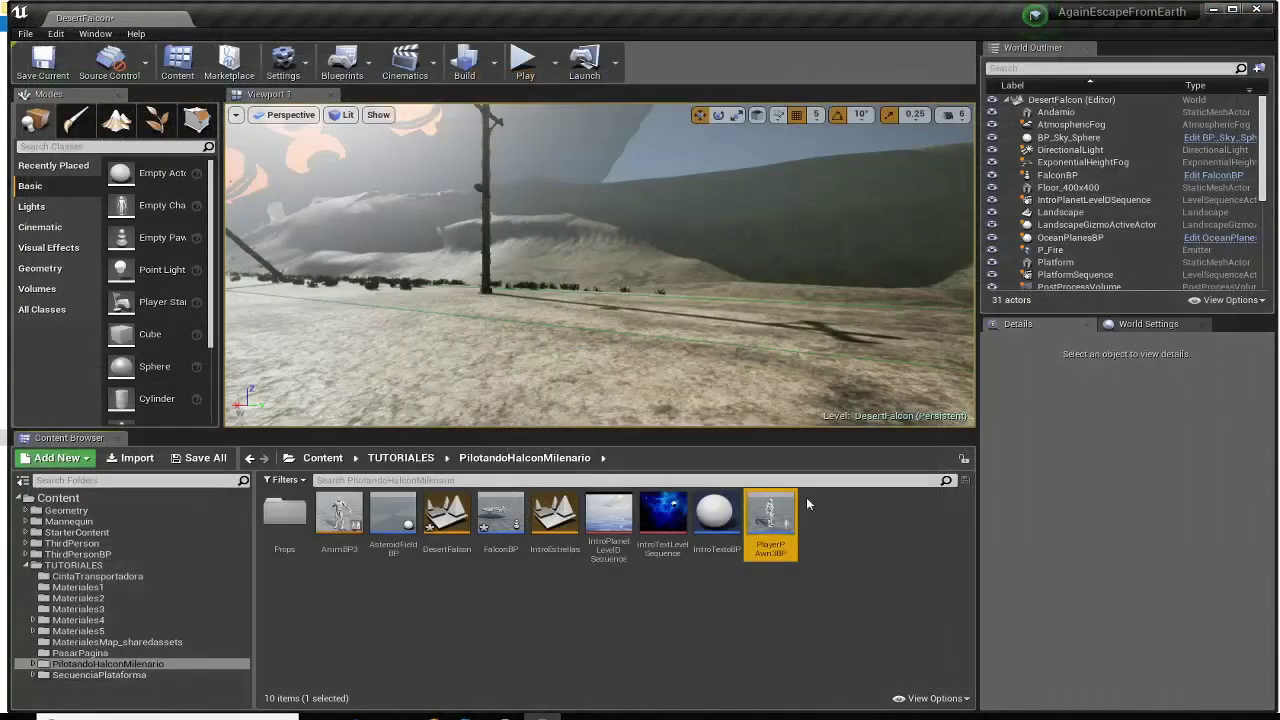
- Place a PlayerPAwn3BP on the road, play-test the level, then reopen the asset
drag(790, 518, 578, 345)
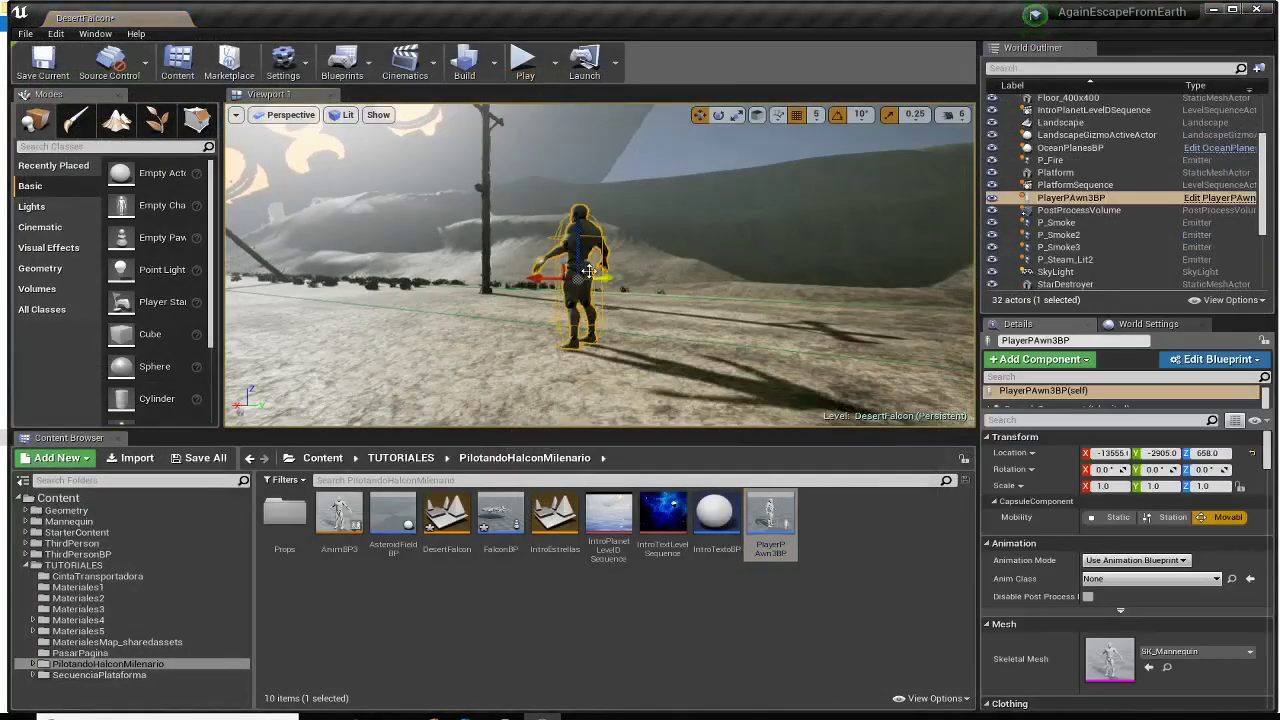
click(524, 66)
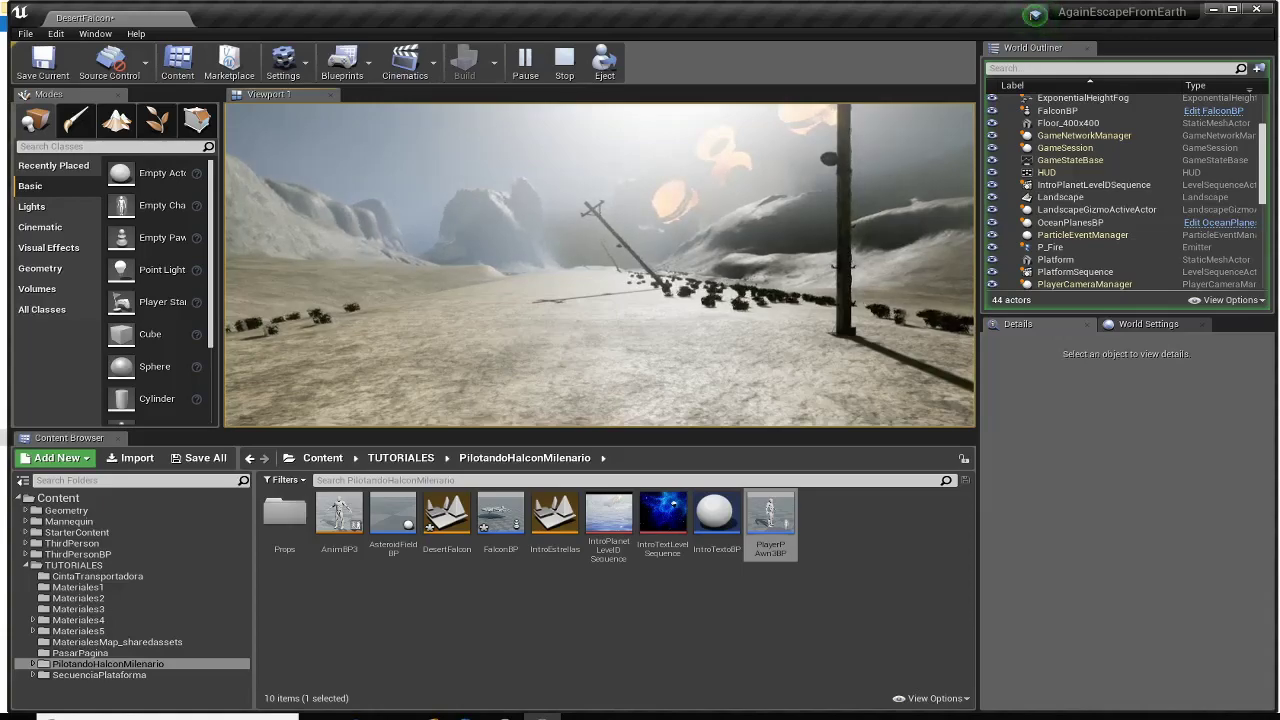
double_click(775, 525)
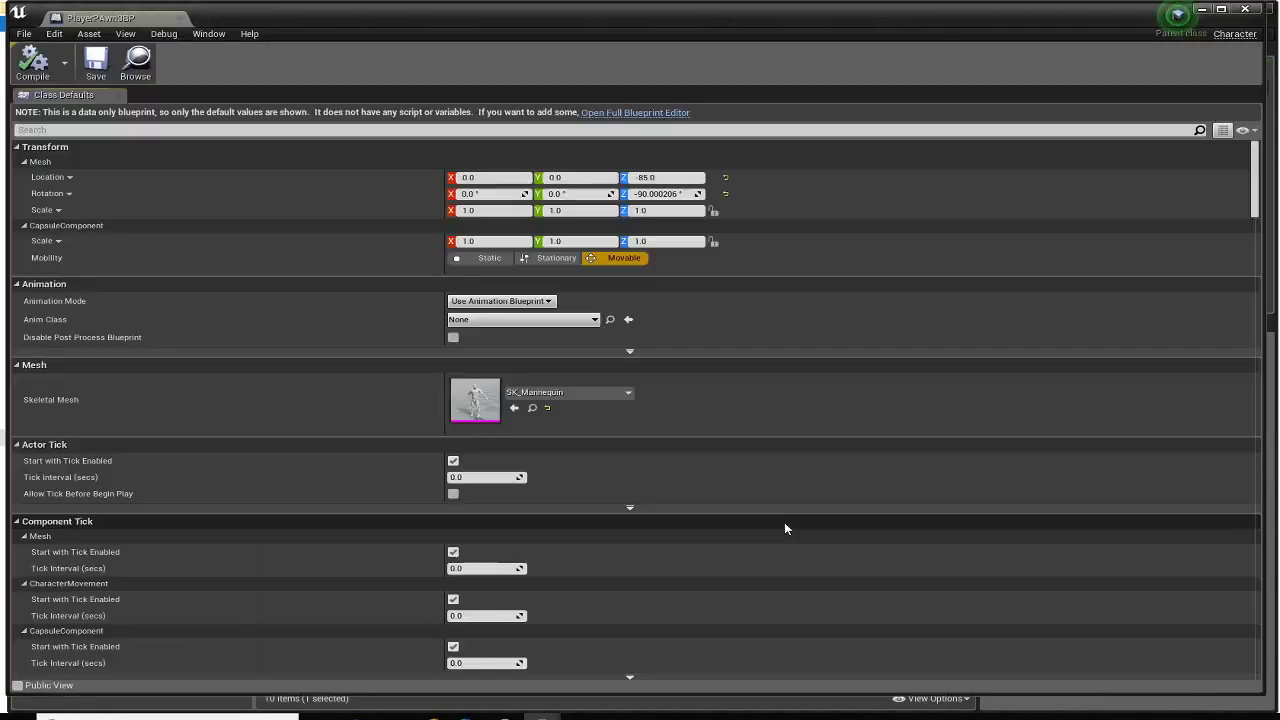
- In the full Blueprint editor's Viewport, add a Camera component named Camera
click(640, 112)
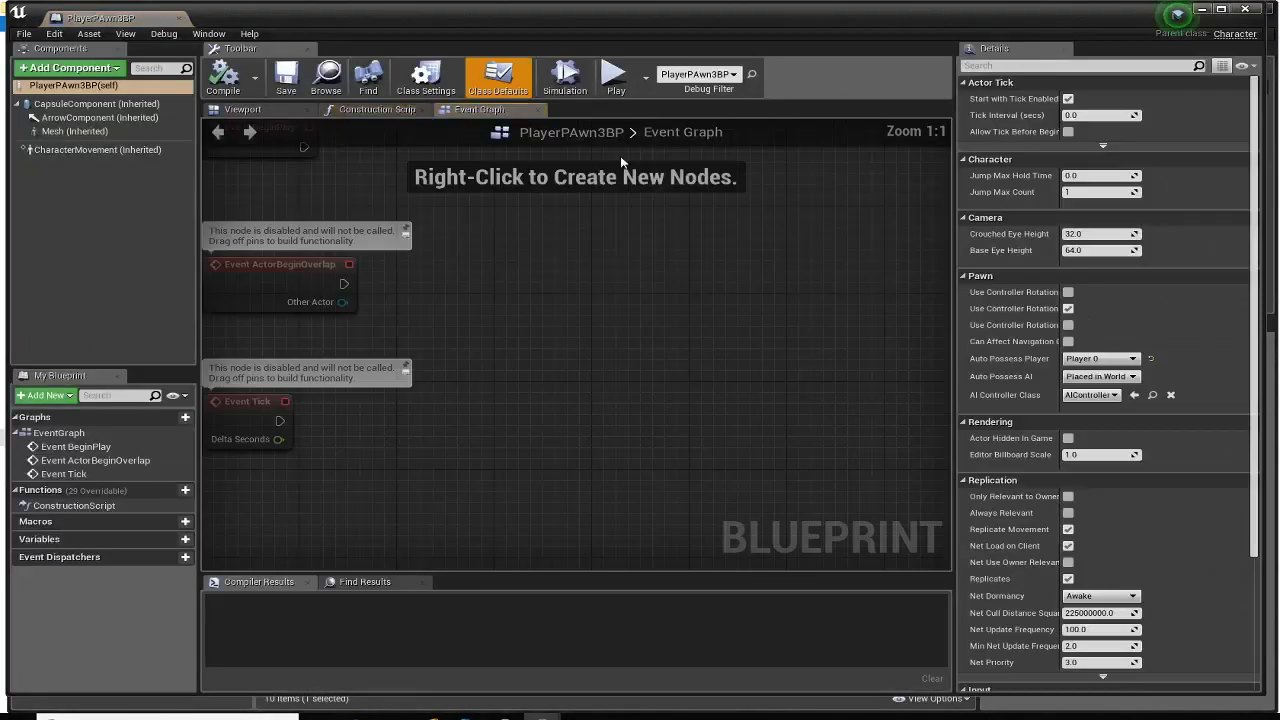
click(274, 109)
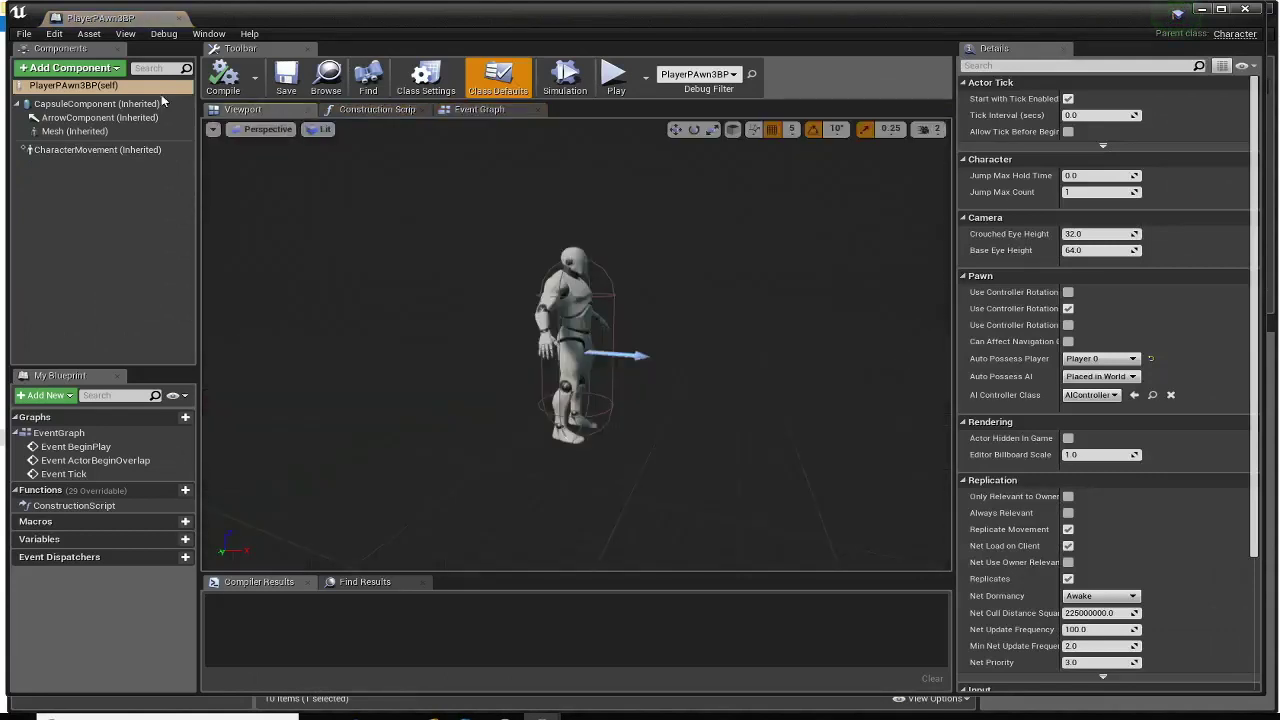
click(100, 67)
text(came)
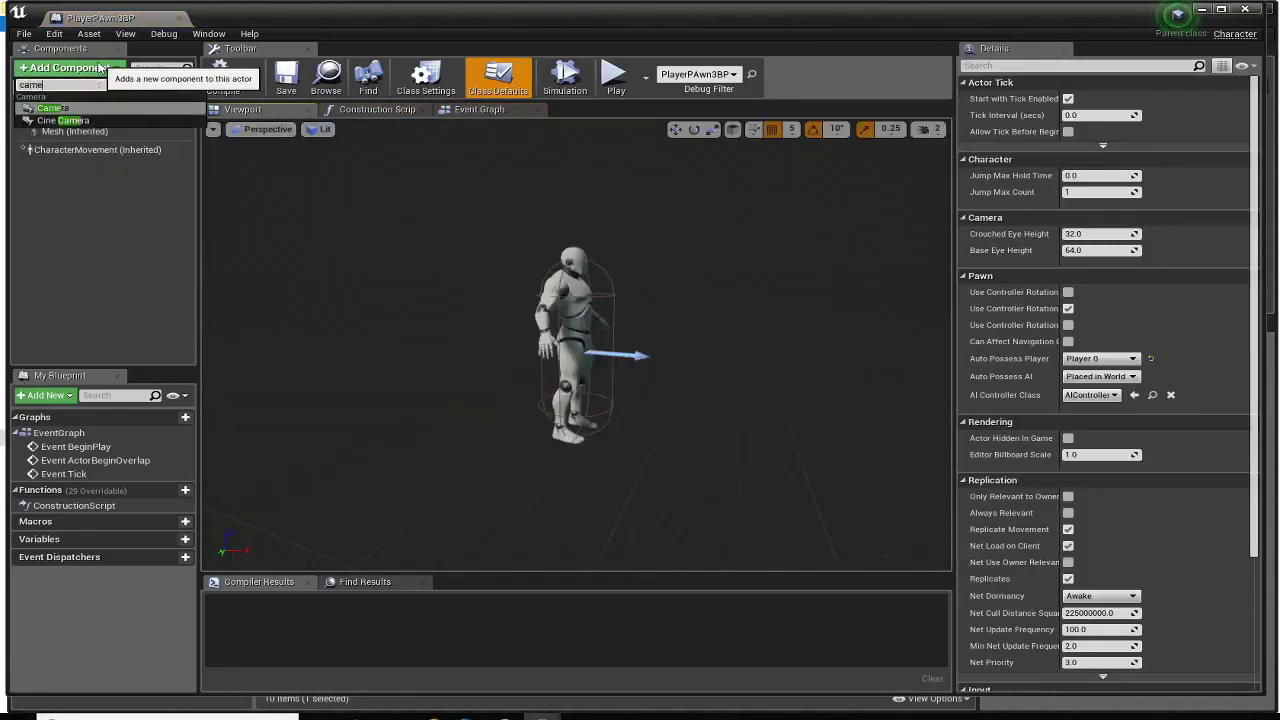
click(50, 108)
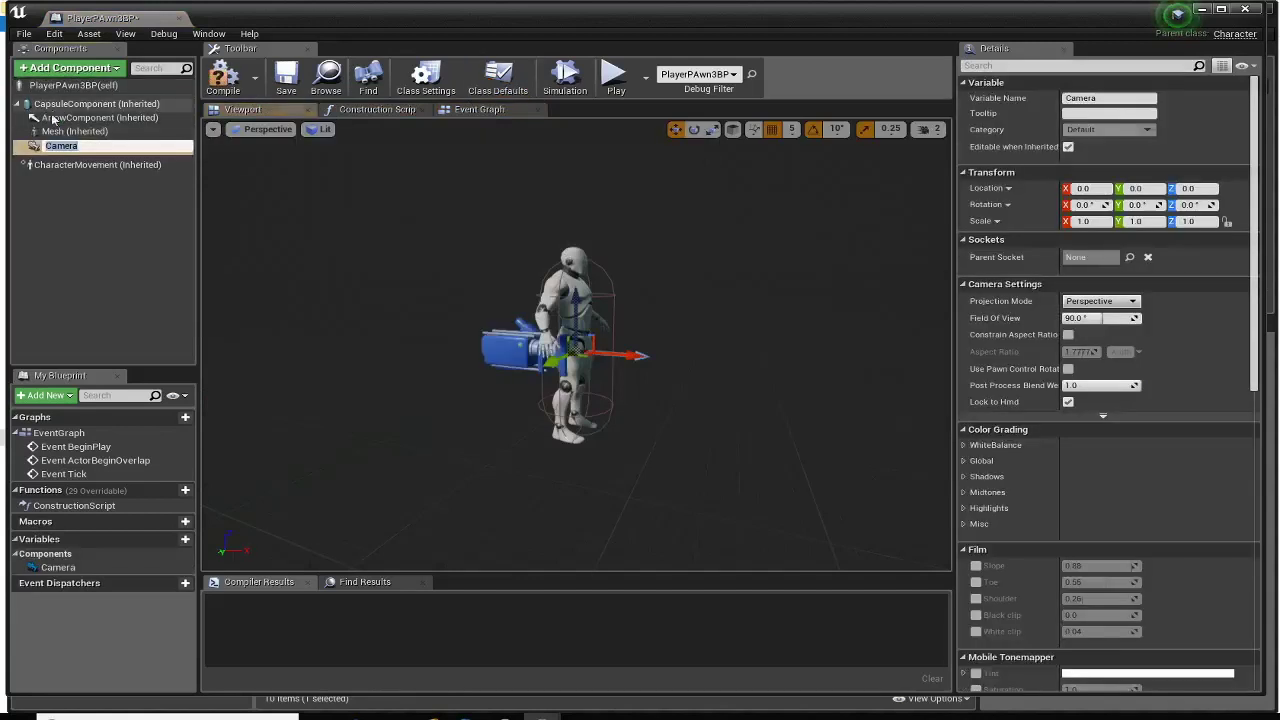
key(Return)
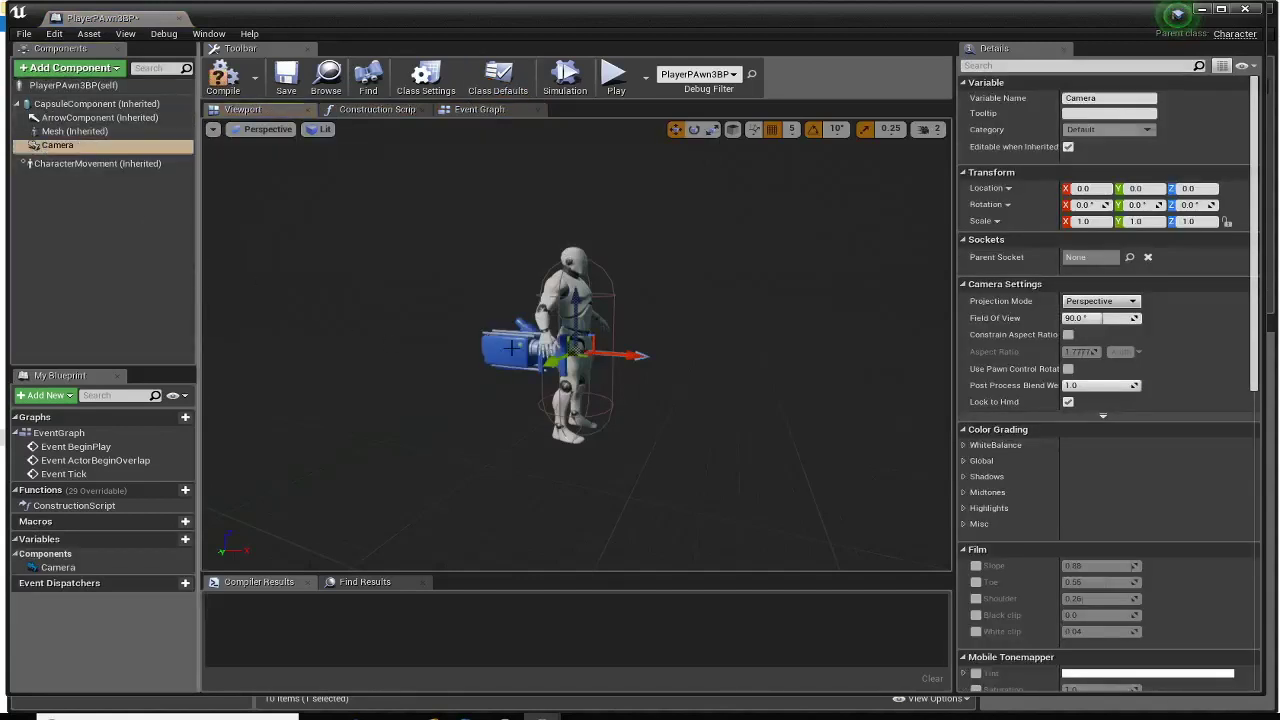
- Move the camera behind and above the character to X -275, Z 95 and compile
mouse_move(622, 355)
mouse_down()
mouse_move(345, 305)
mouse_move(345, 218)
mouse_up()
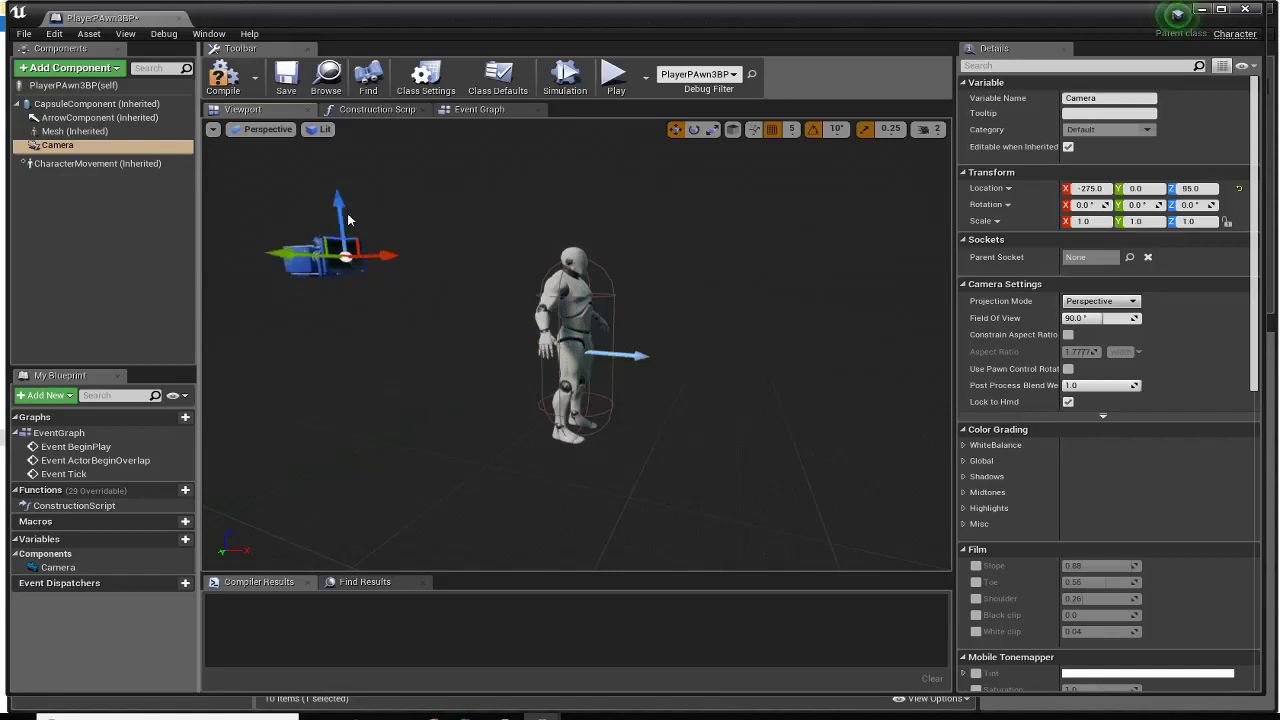
click(73, 85)
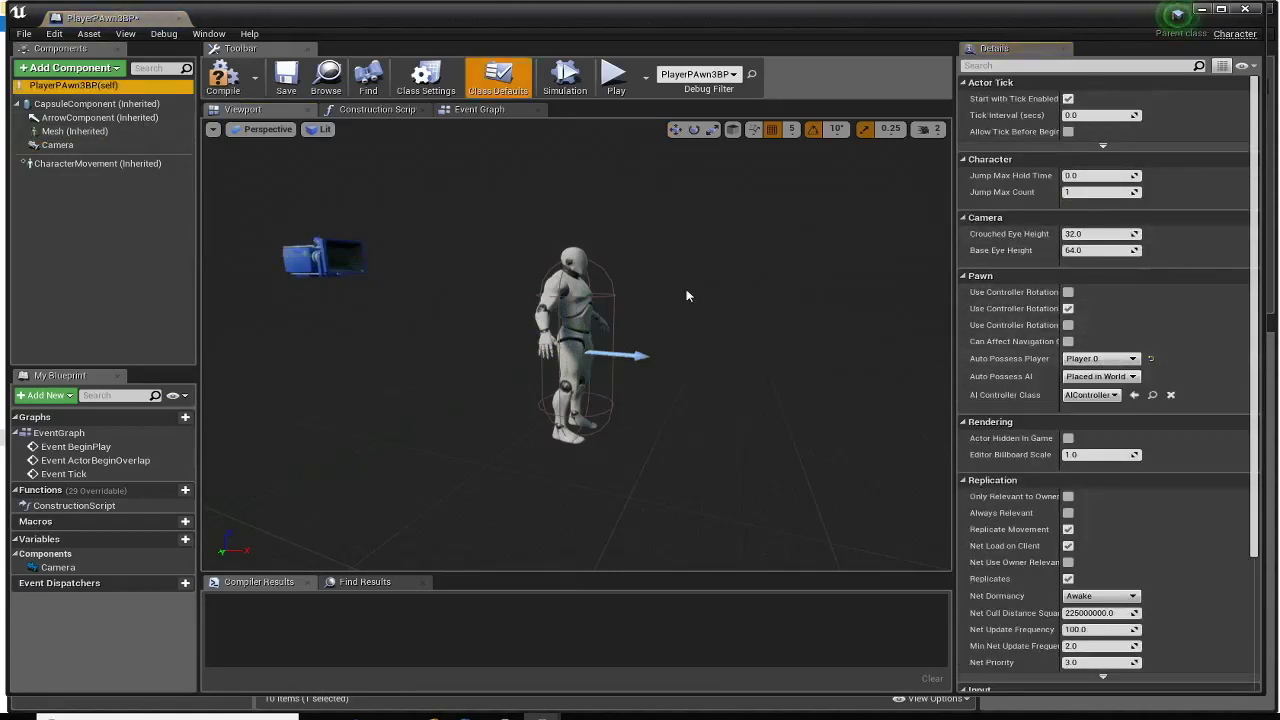
click(323, 257)
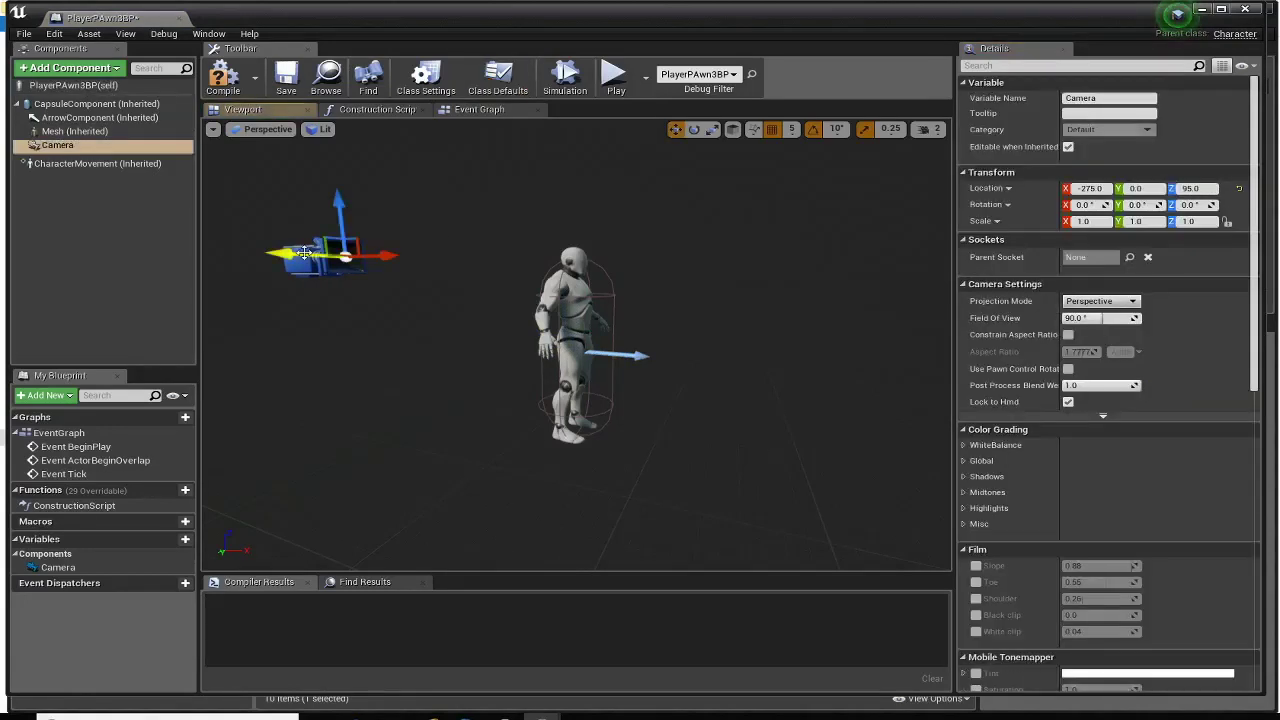
click(222, 78)
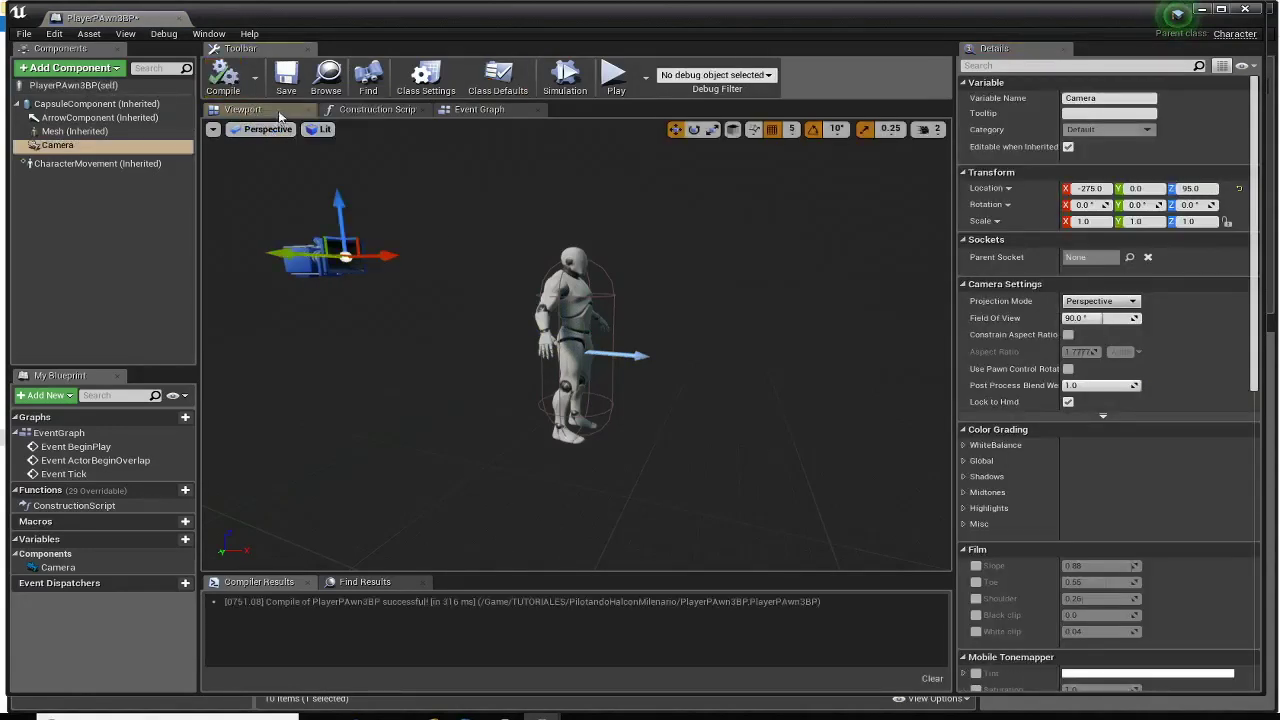
- Save and close PlayerPAwn3BP, play-test from the rear camera, then reopen the Blueprint
click(286, 78)
click(1245, 9)
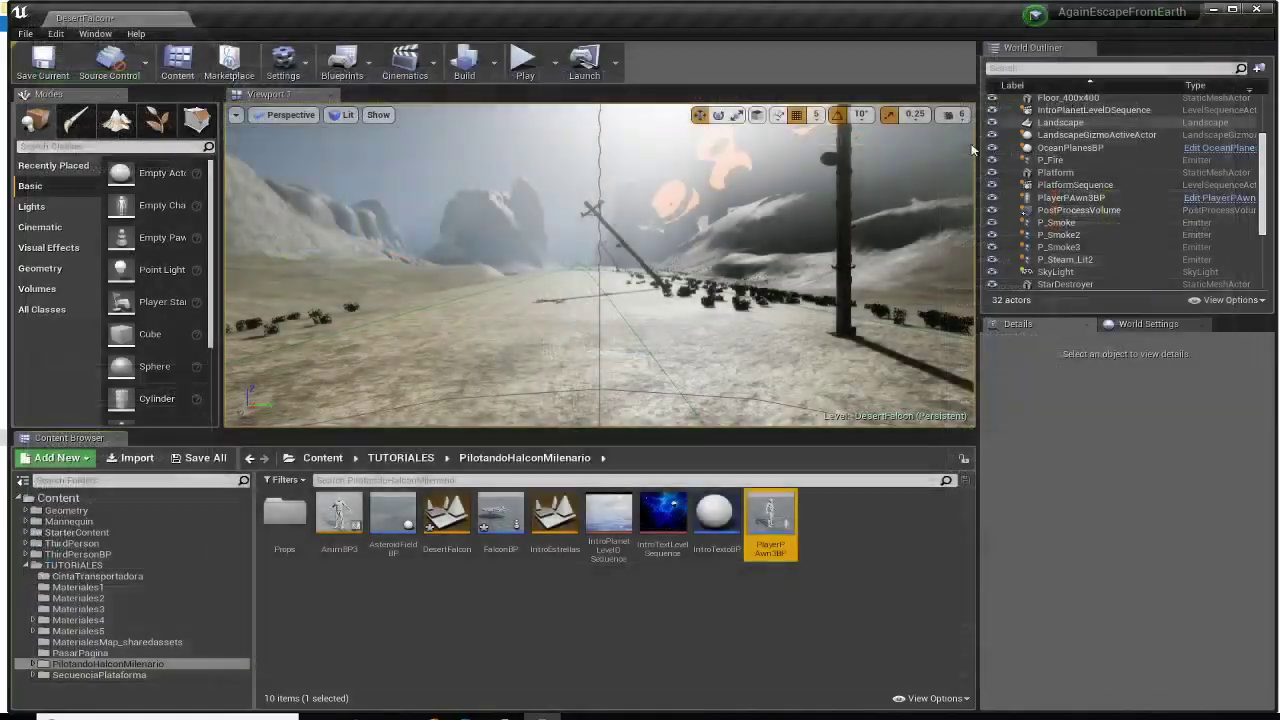
click(525, 62)
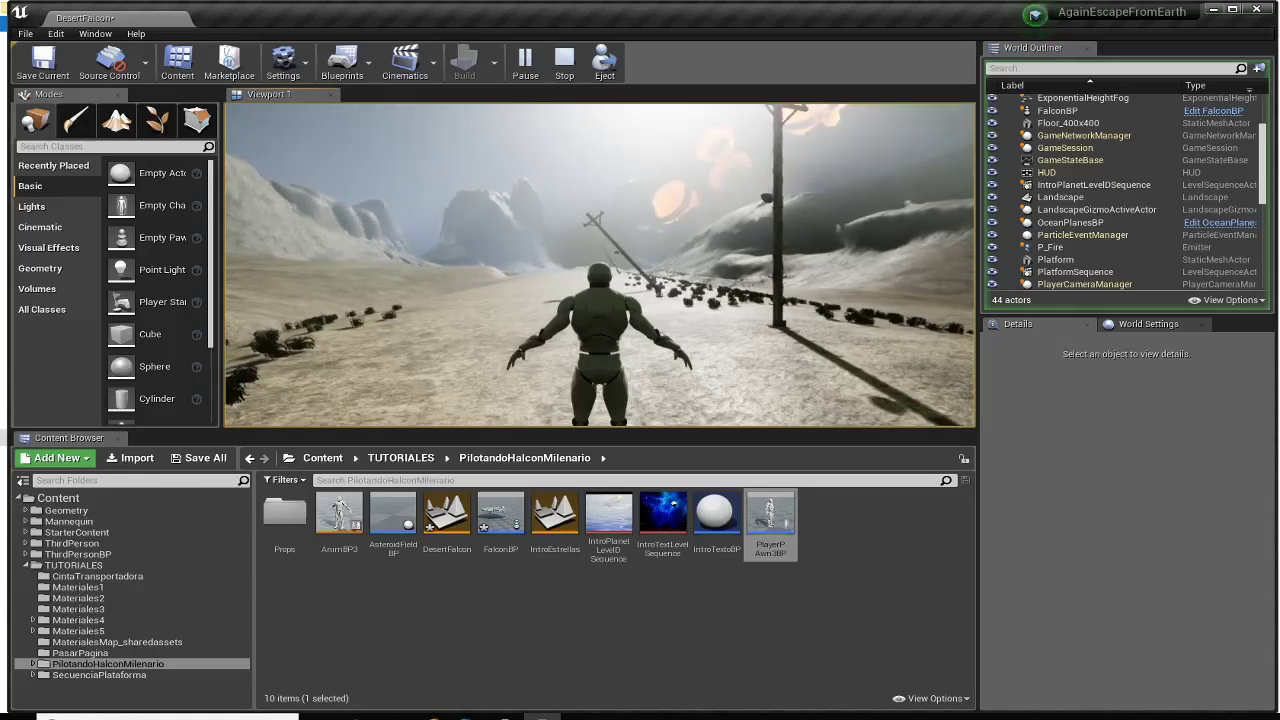
key(Escape)
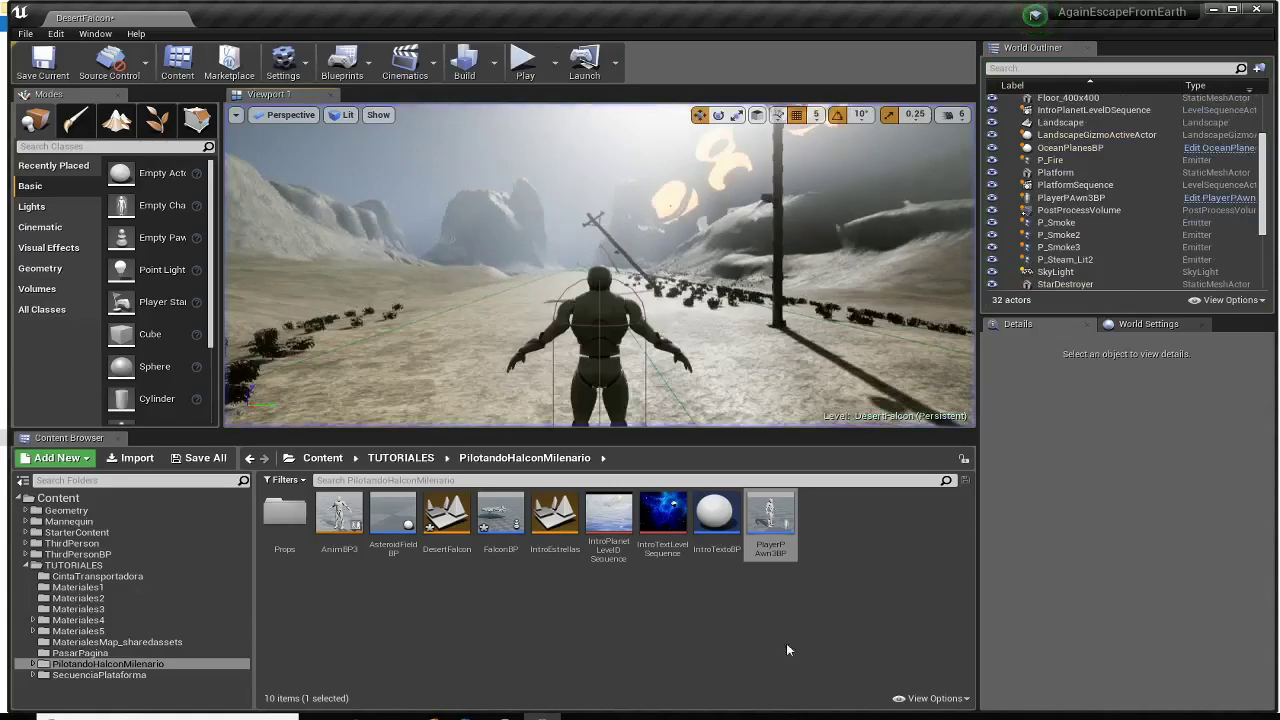
double_click(769, 517)
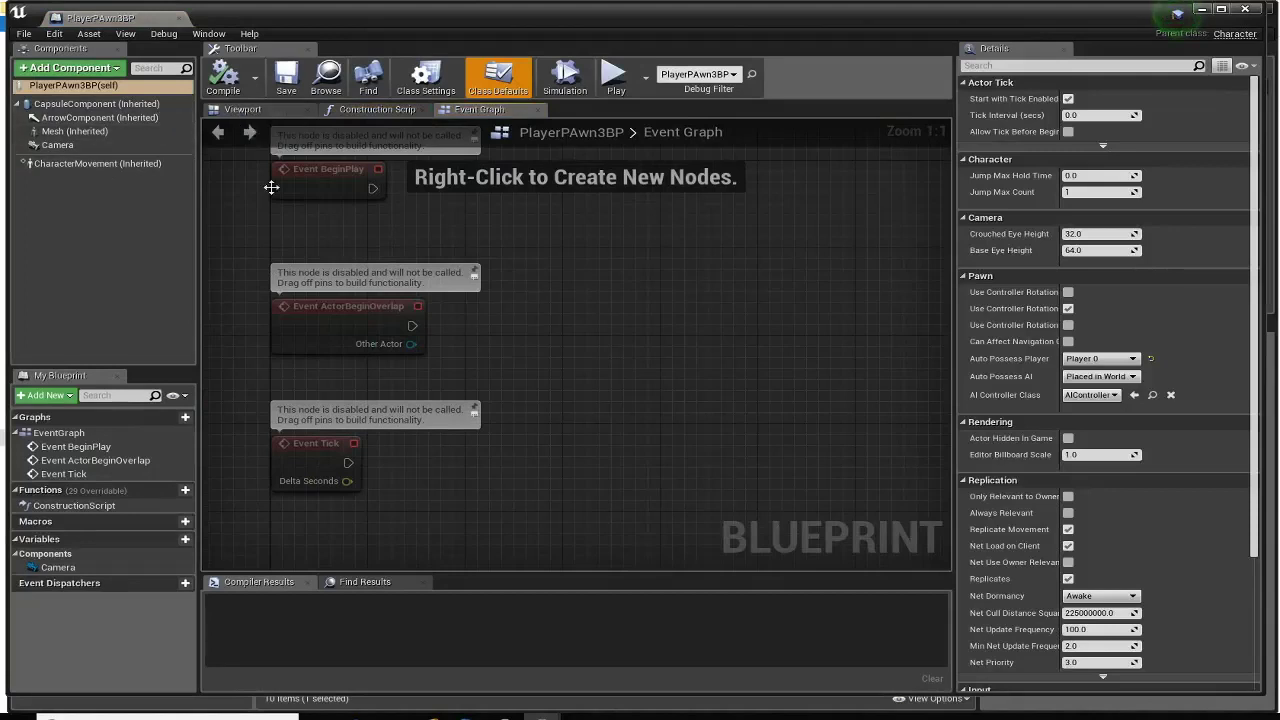
- Delete Event BeginPlay, ActorBeginOverlap and Tick, then compile, save and minimize the editor
scroll(349, 205, down, 1)
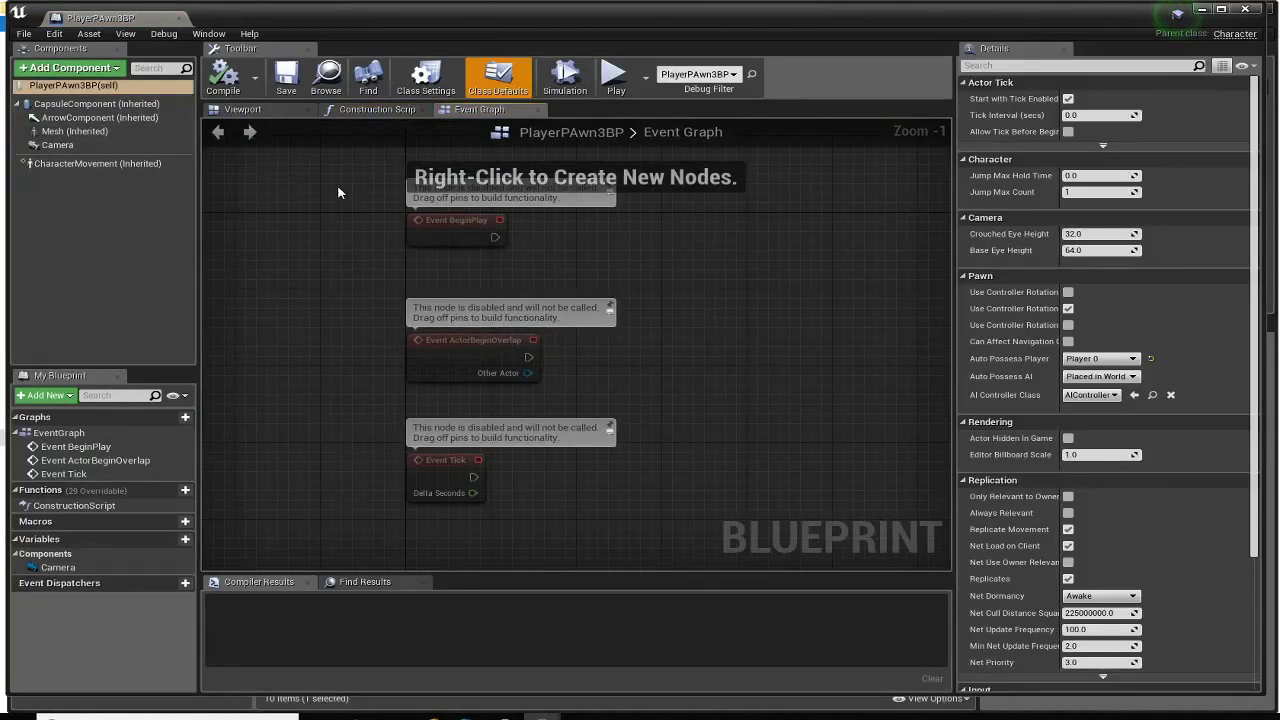
drag(338, 192, 698, 536)
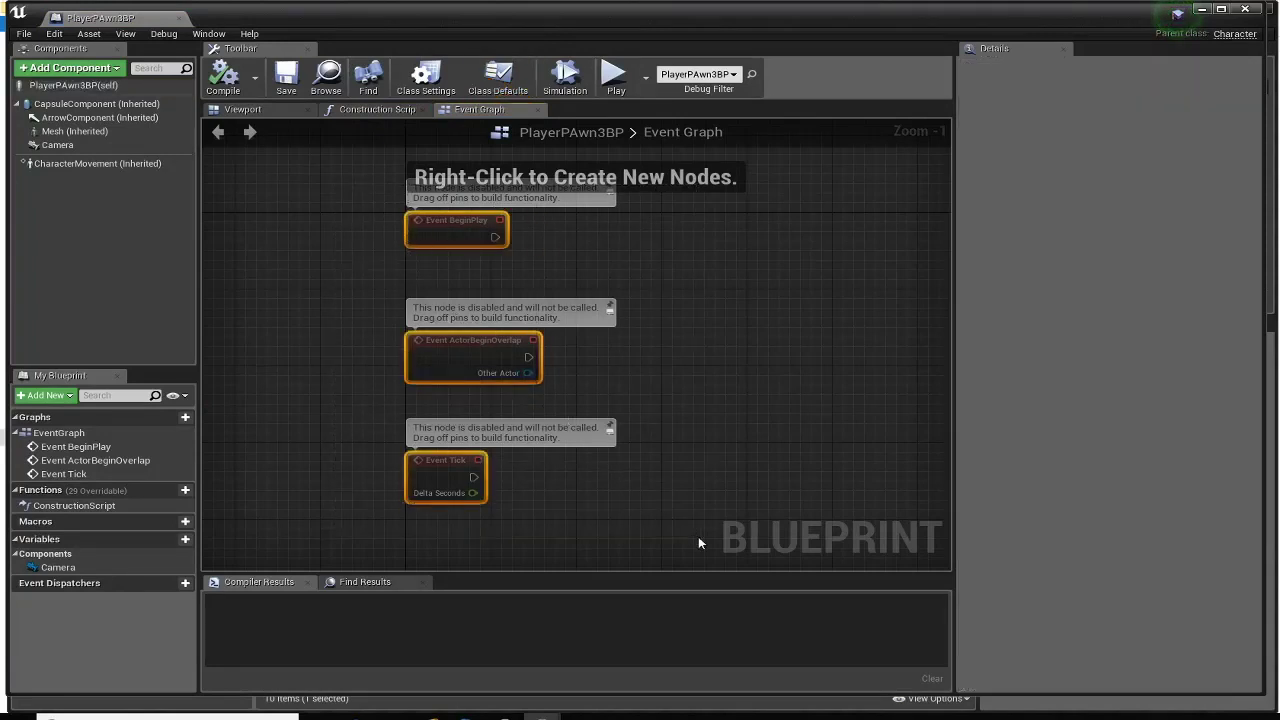
key(Delete)
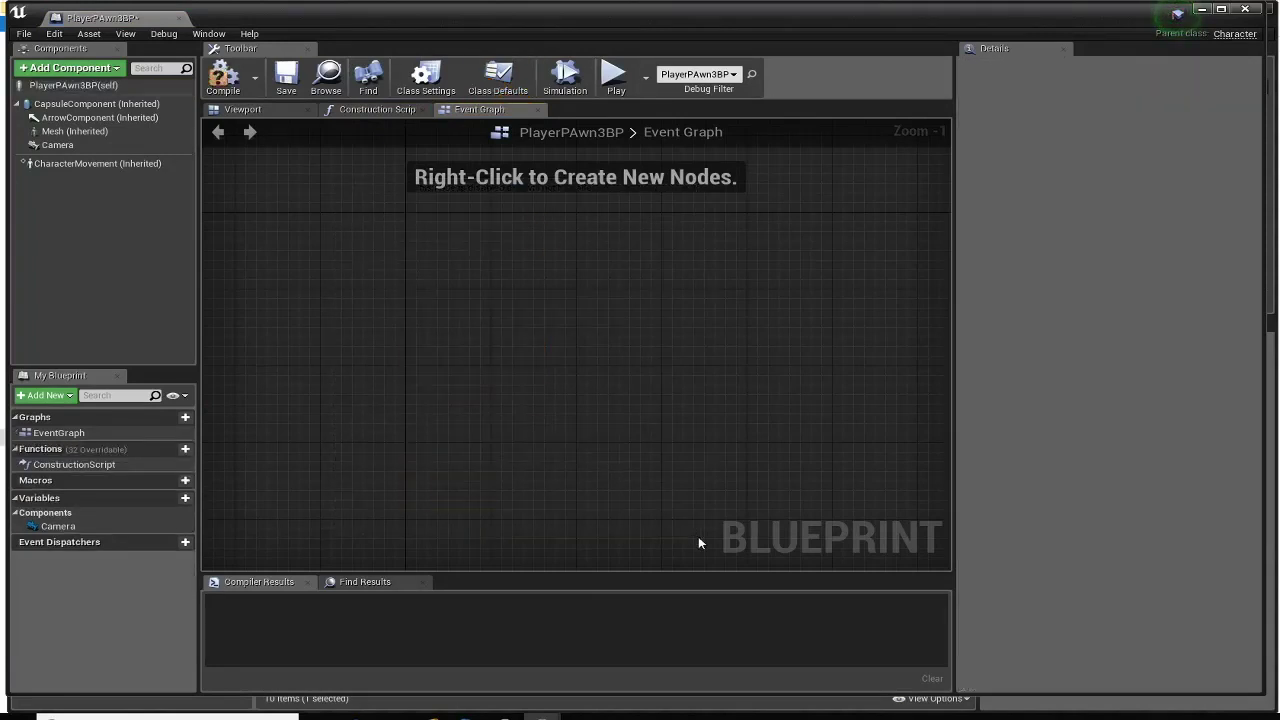
click(222, 76)
click(286, 78)
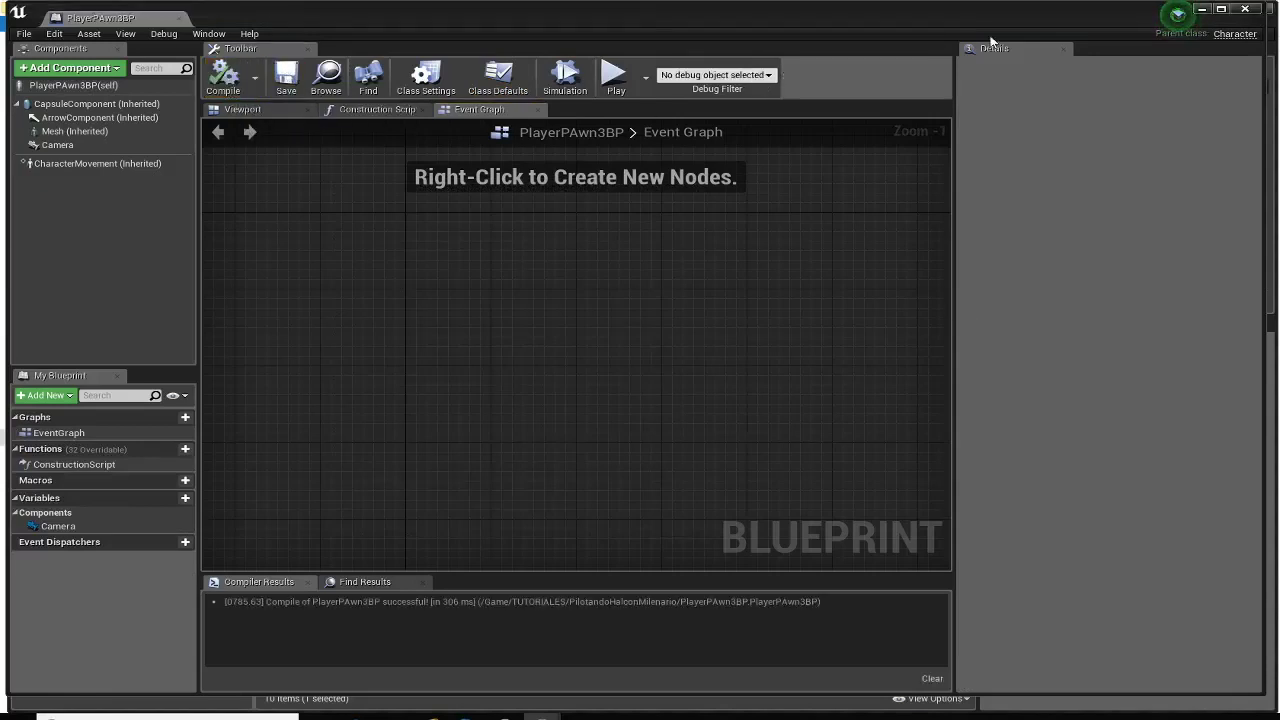
click(1201, 11)
- Review the MoveForward axis mappings on the Engine > Input page of Project Settings
click(57, 34)
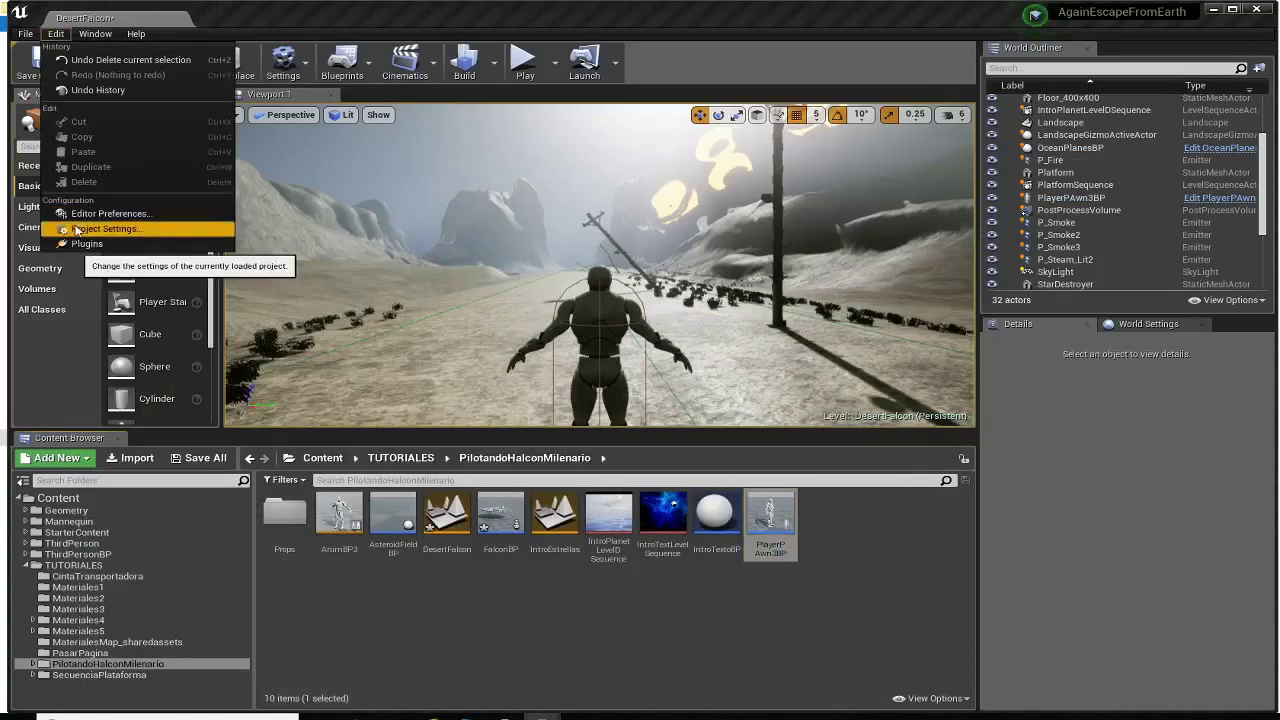
click(107, 231)
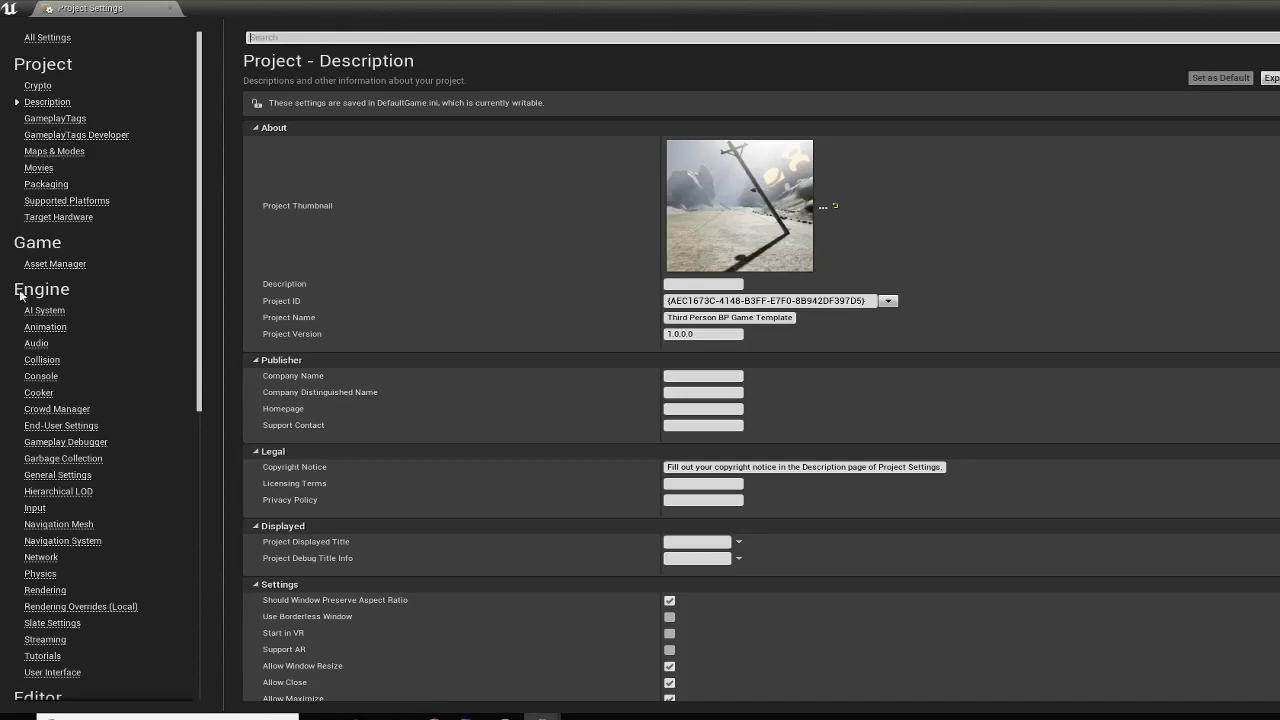
click(31, 508)
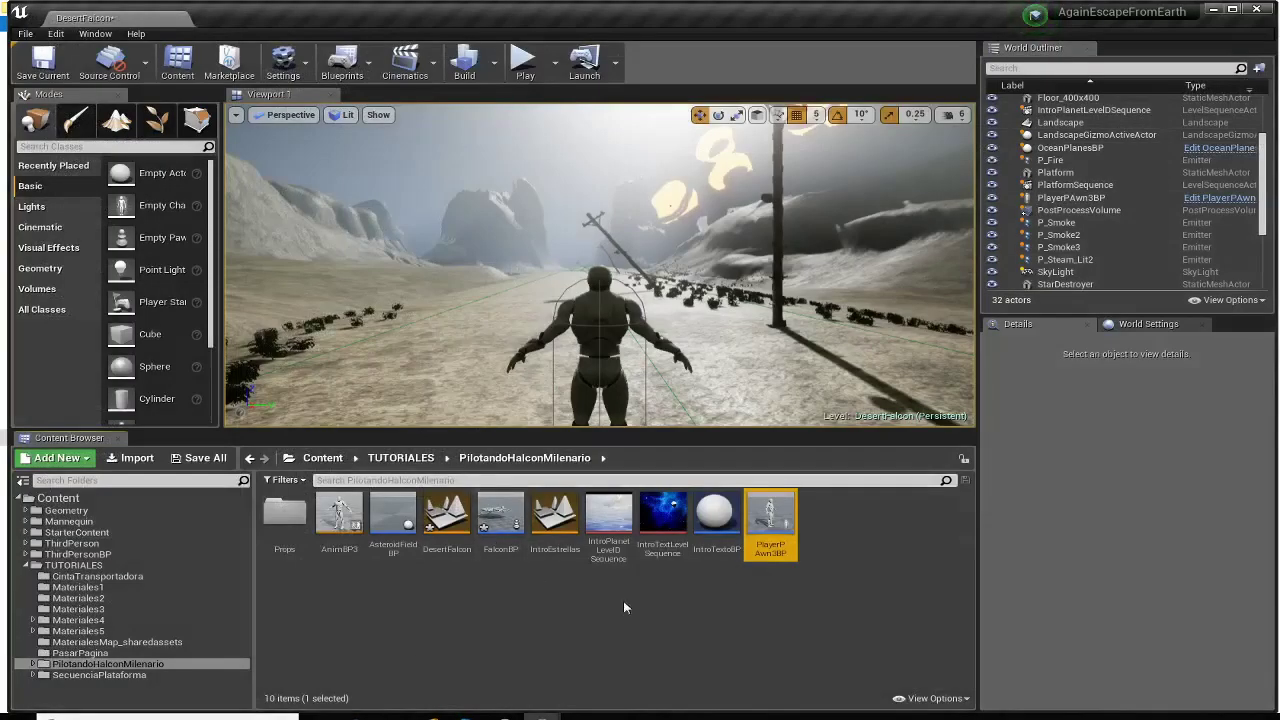
- Reopen PlayerPAwn3BP and place an InputAxis MoveForward event found by searching 'movef'
double_click(765, 540)
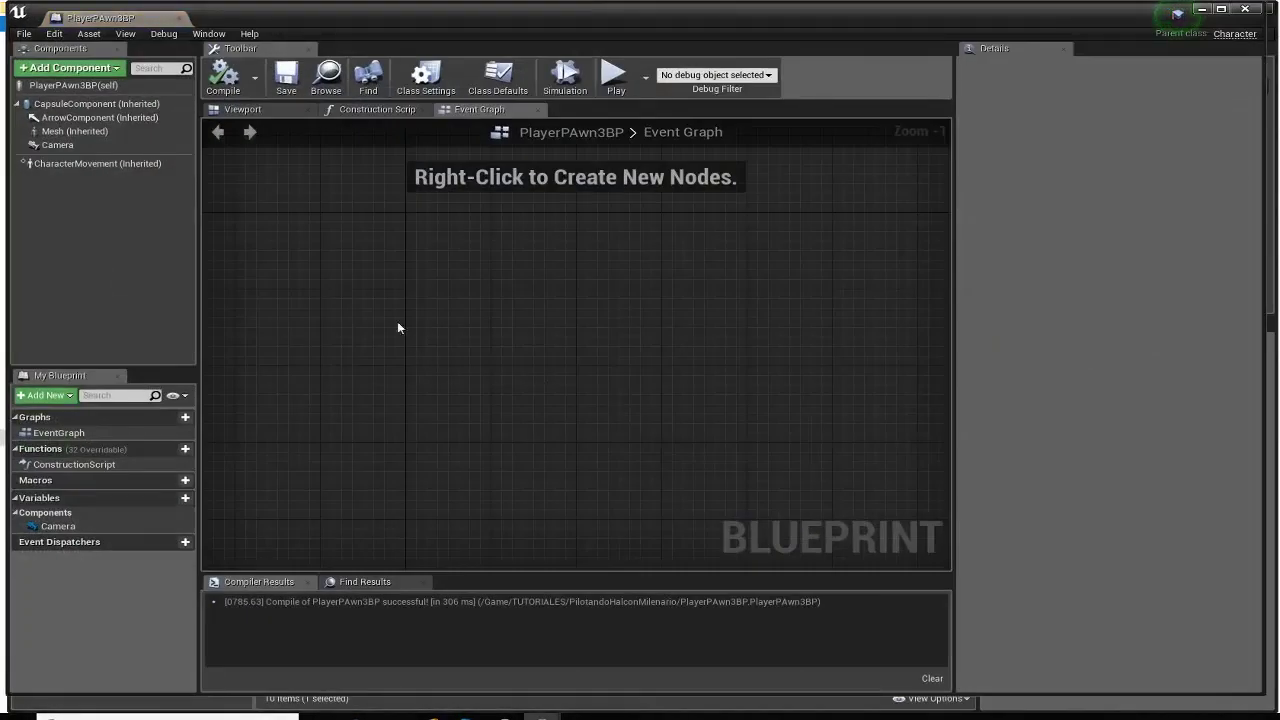
right_drag(397, 328, 415, 367)
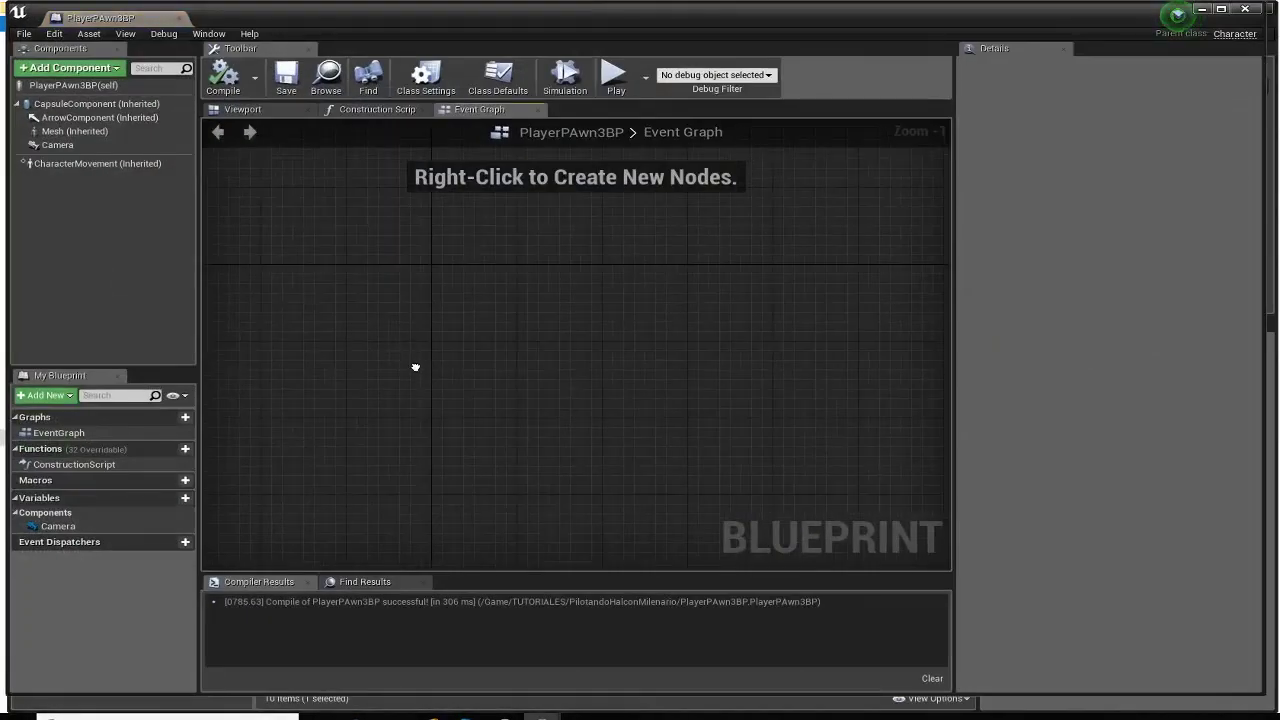
right_click(308, 311)
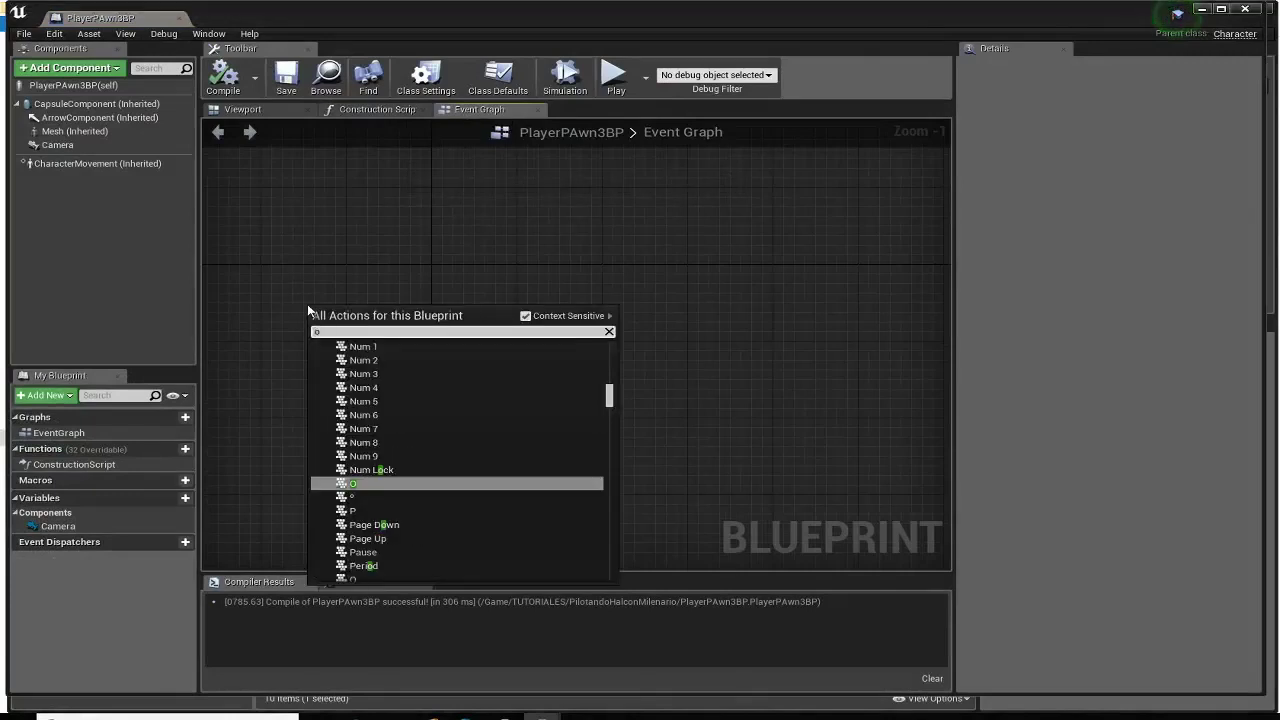
key(Up)
text(move)
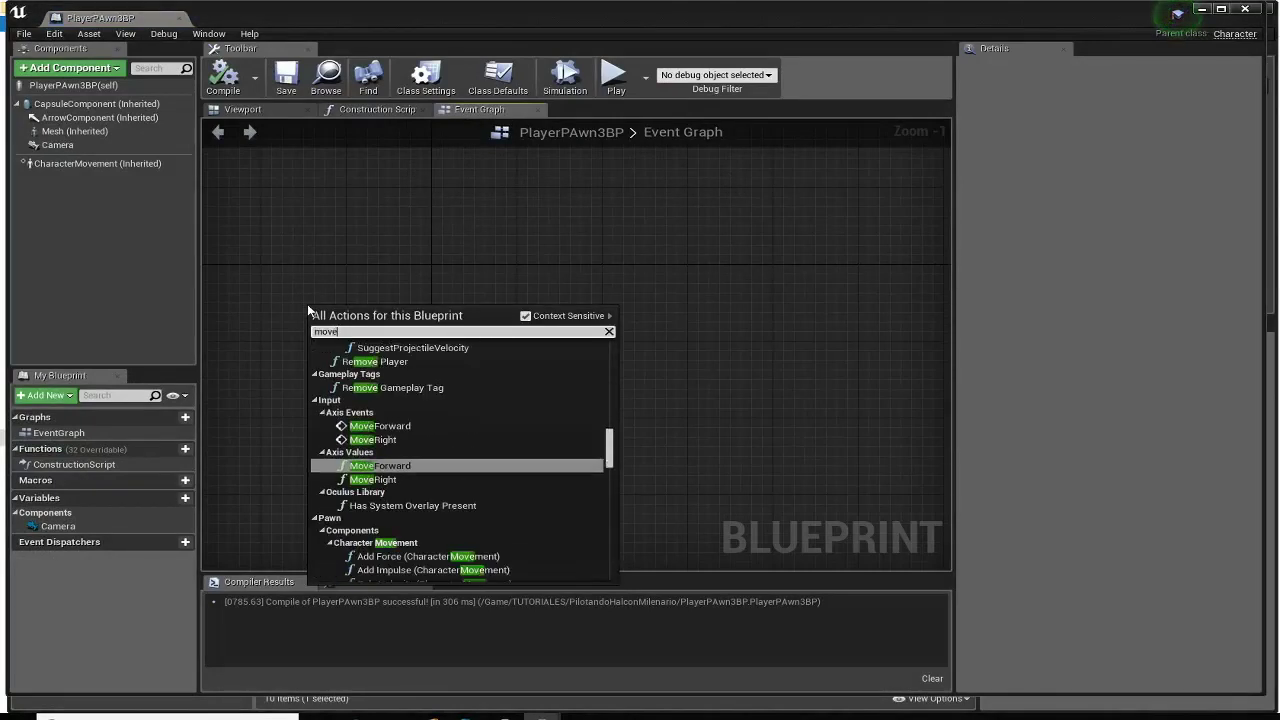
text(f)
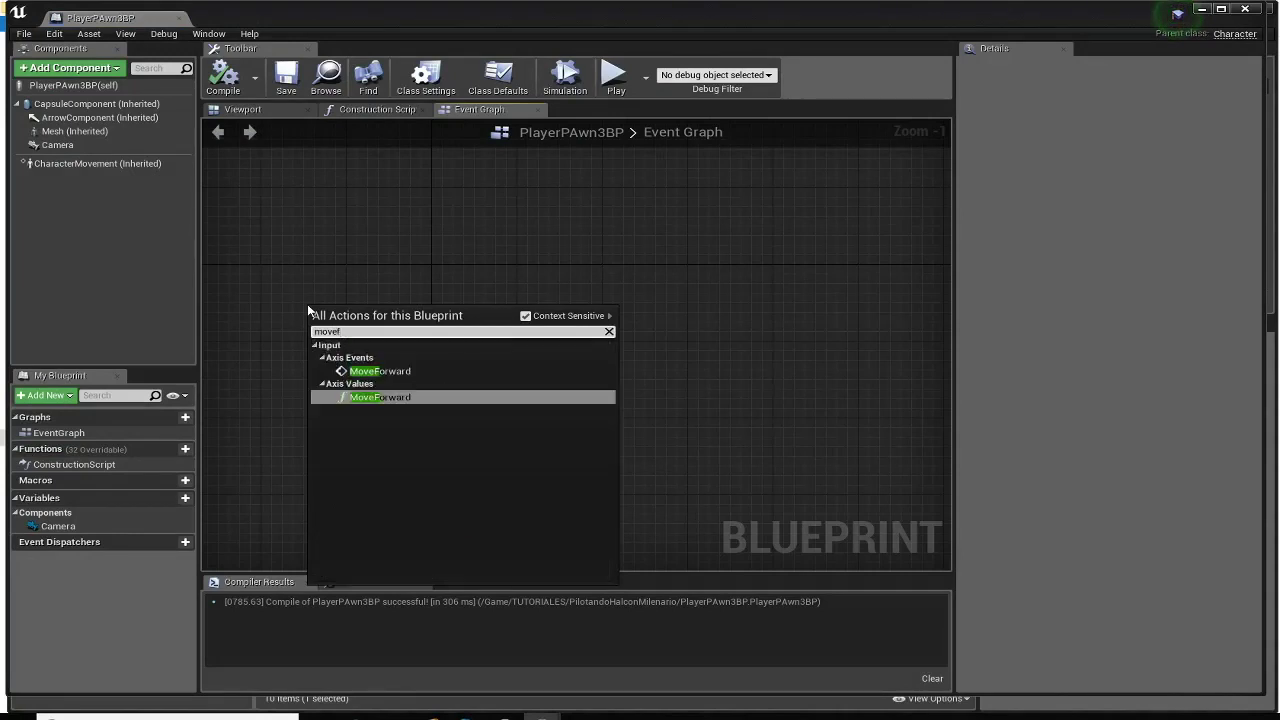
click(400, 371)
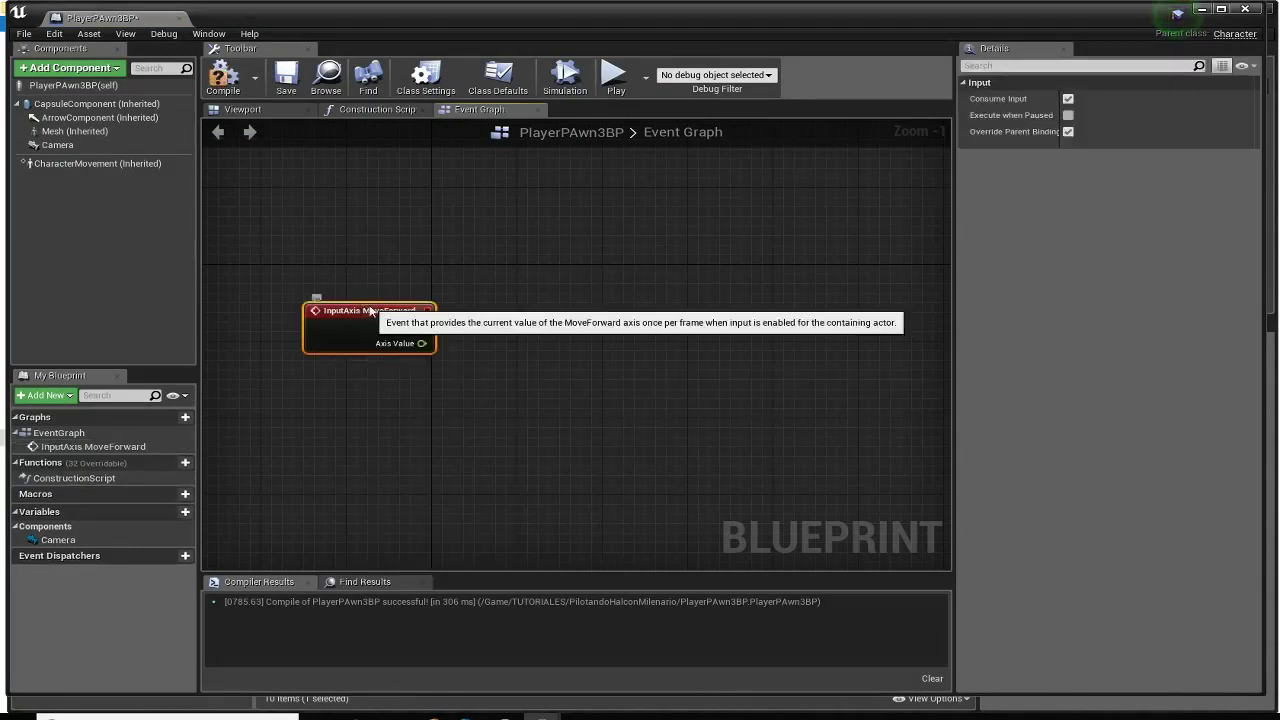
scroll(408, 301, up, 1)
scroll(408, 301, up, 4)
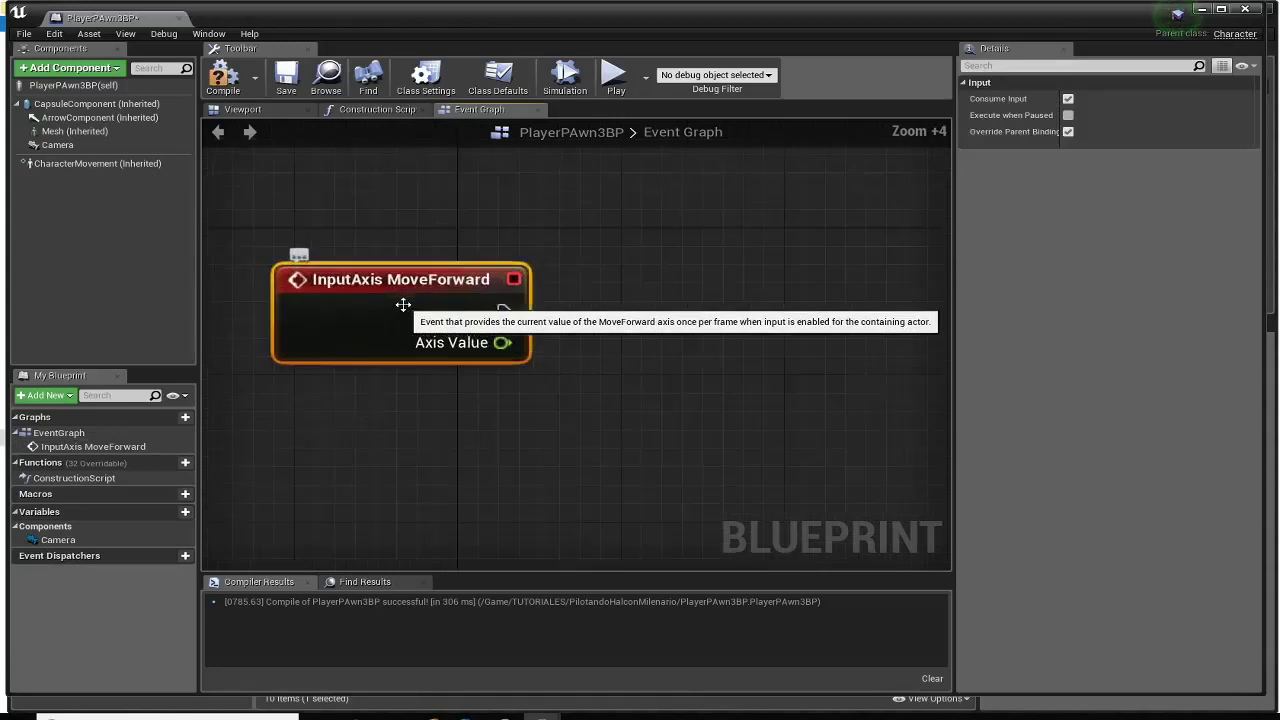
right_drag(417, 377, 406, 356)
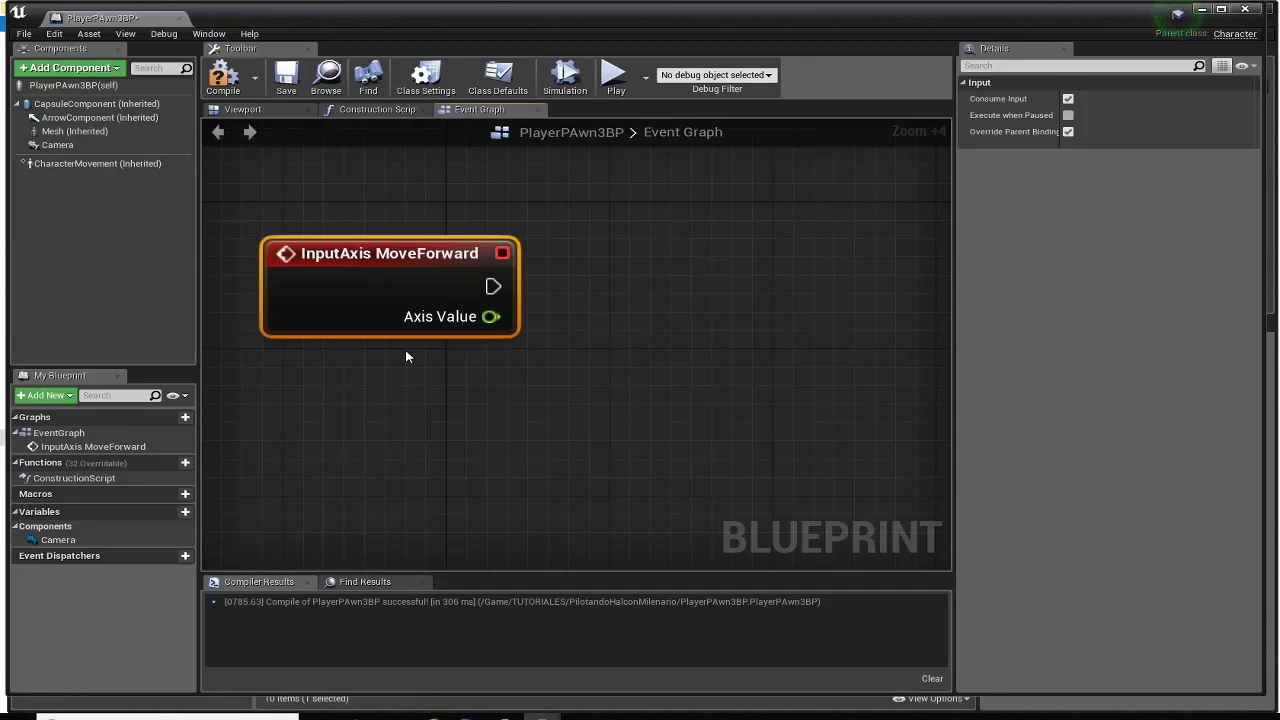
- Add an Add Movement Input node to the graph by searching 'add inpu'
right_click(648, 296)
text(addlo)
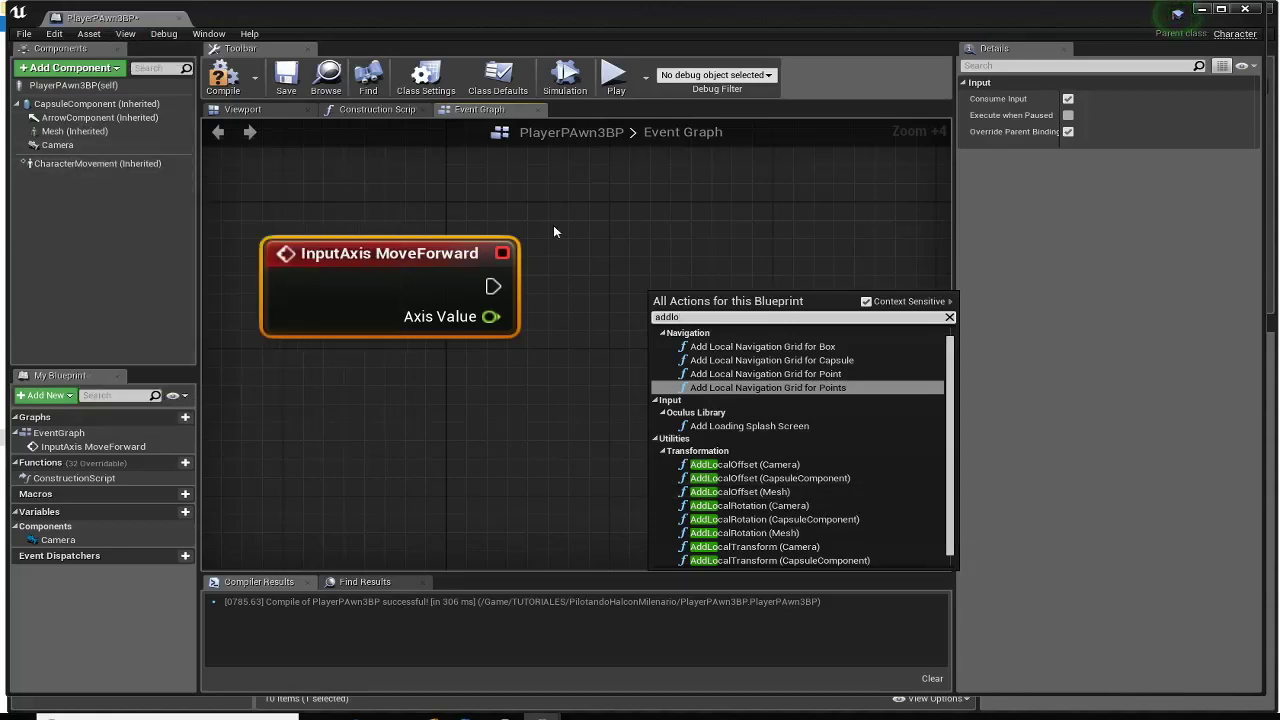
click(584, 237)
right_click(584, 237)
text(add)
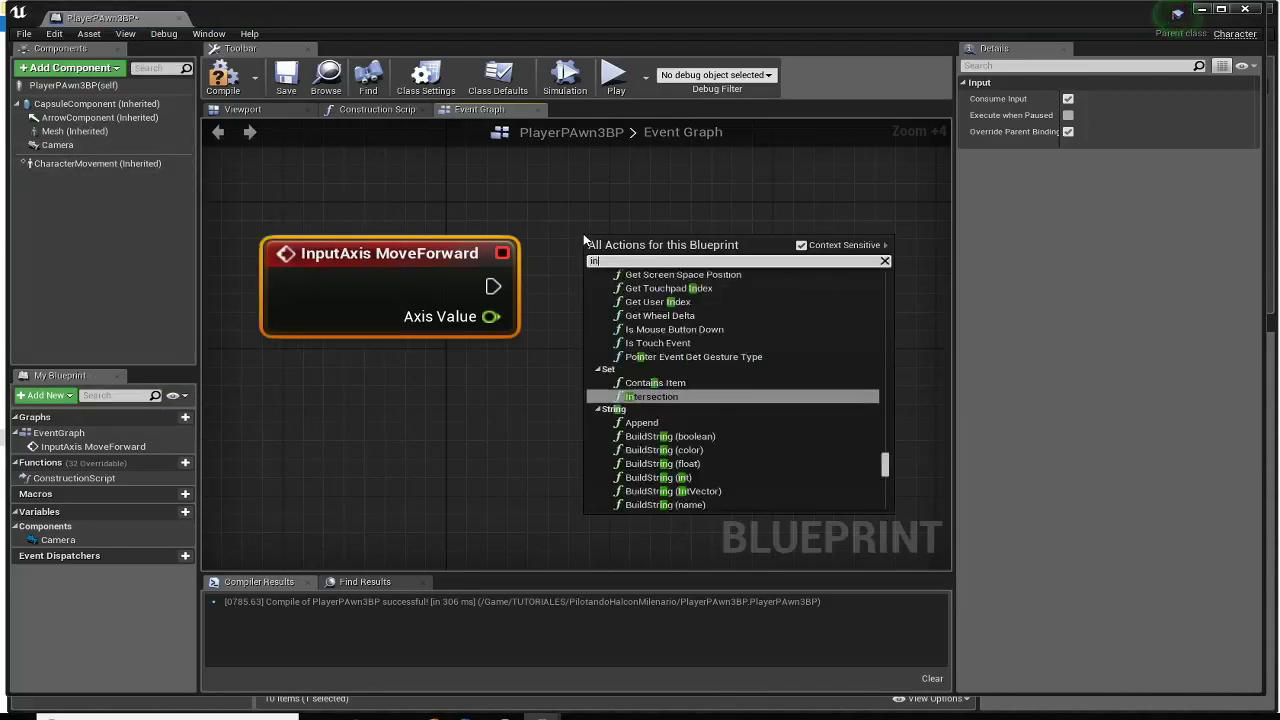
text( inpu)
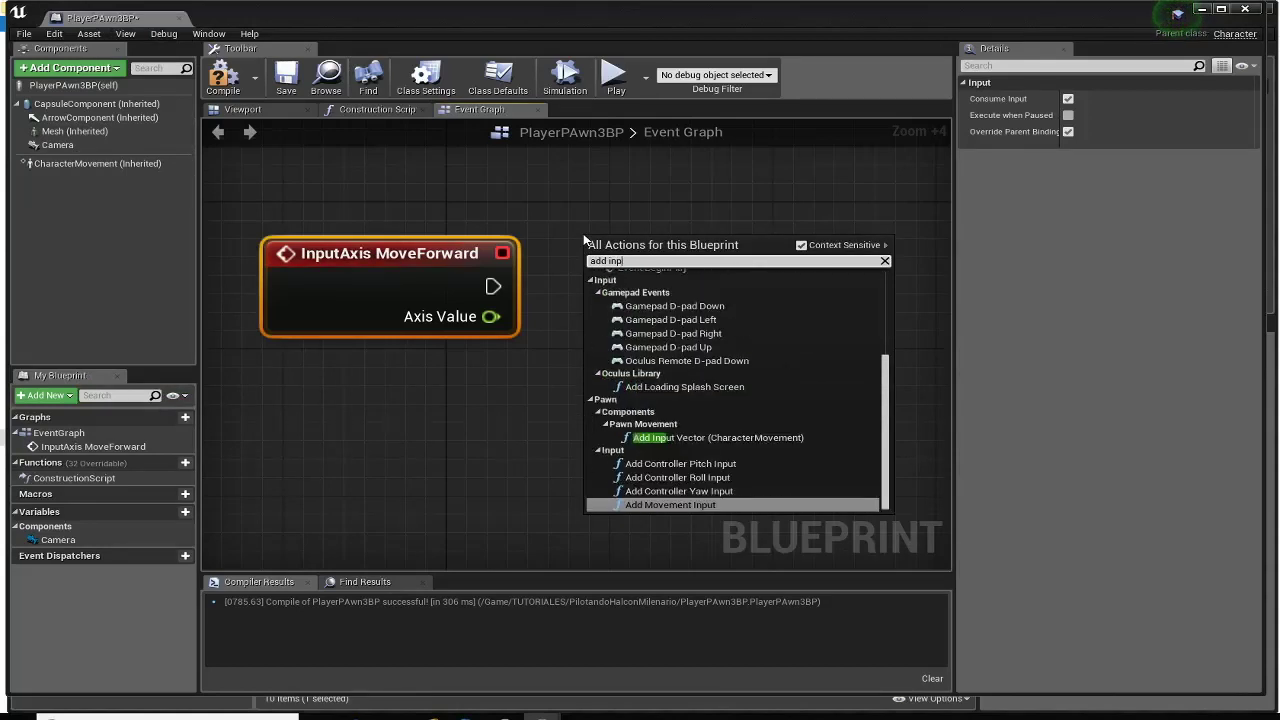
click(668, 505)
- Position the nodes and wire MoveForward's execution output into Add Movement Input
drag(706, 269, 765, 234)
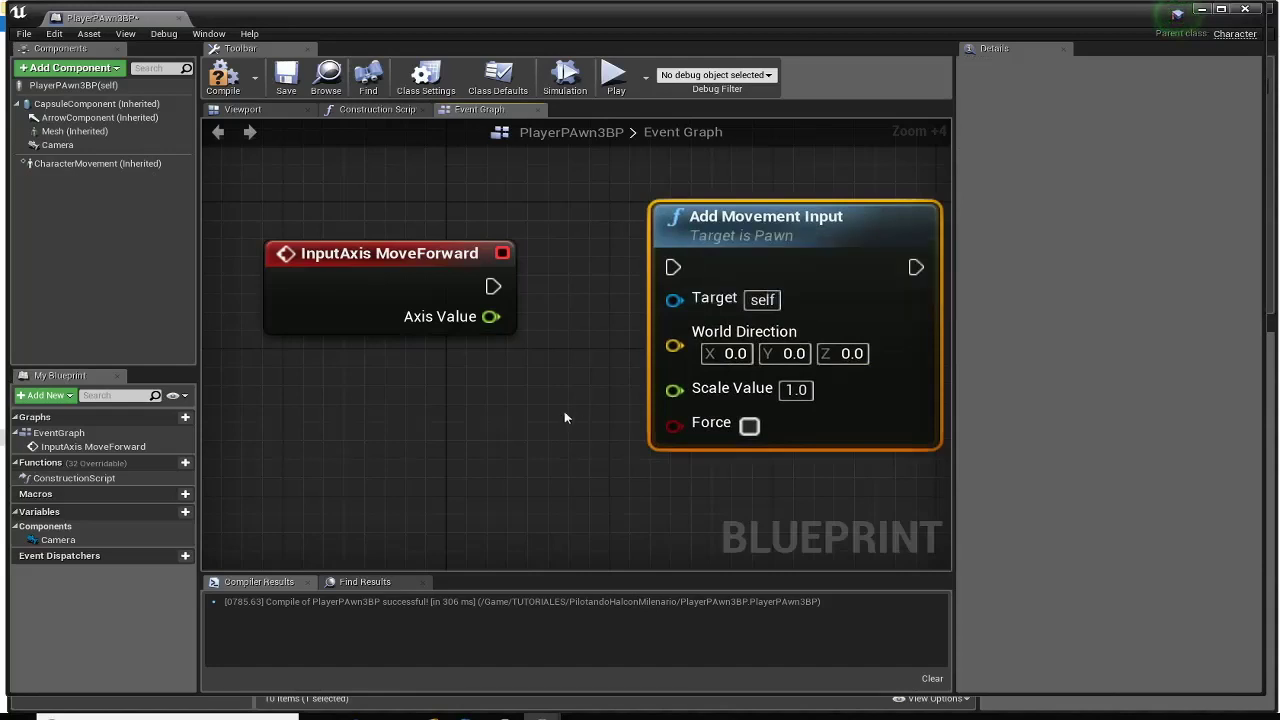
right_drag(564, 411, 528, 407)
drag(370, 266, 370, 229)
drag(466, 252, 646, 275)
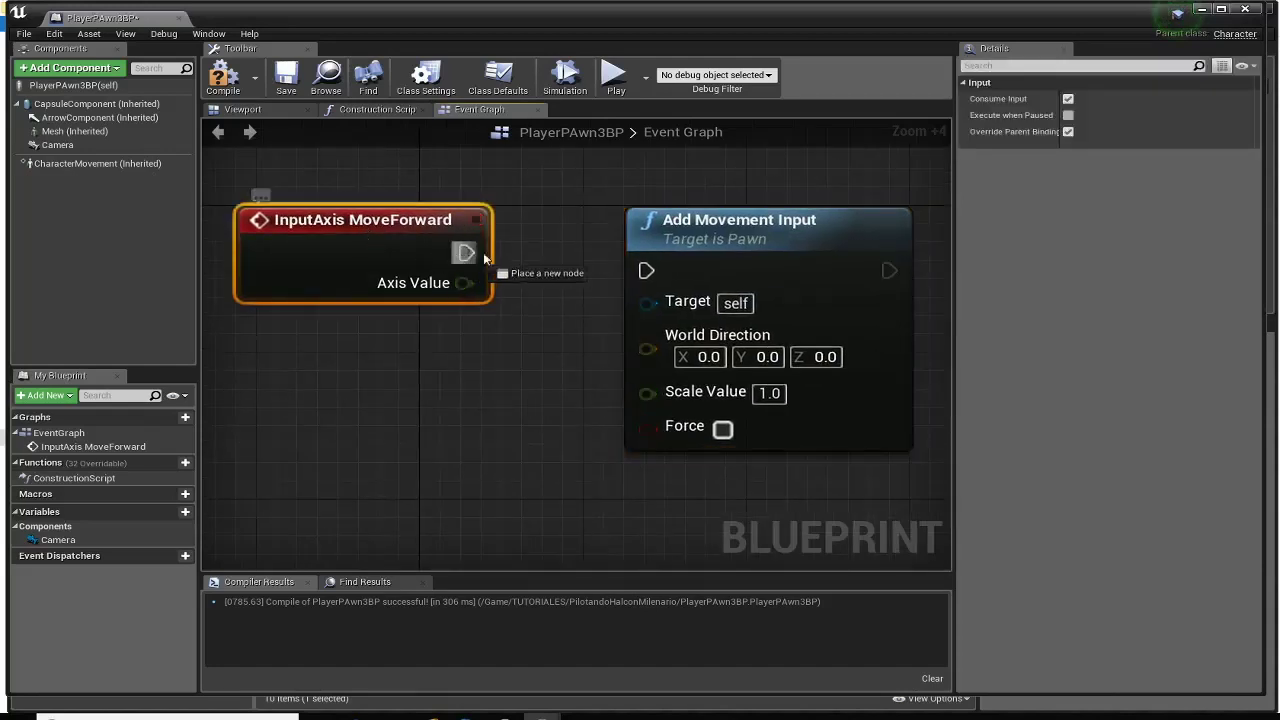
click(646, 275)
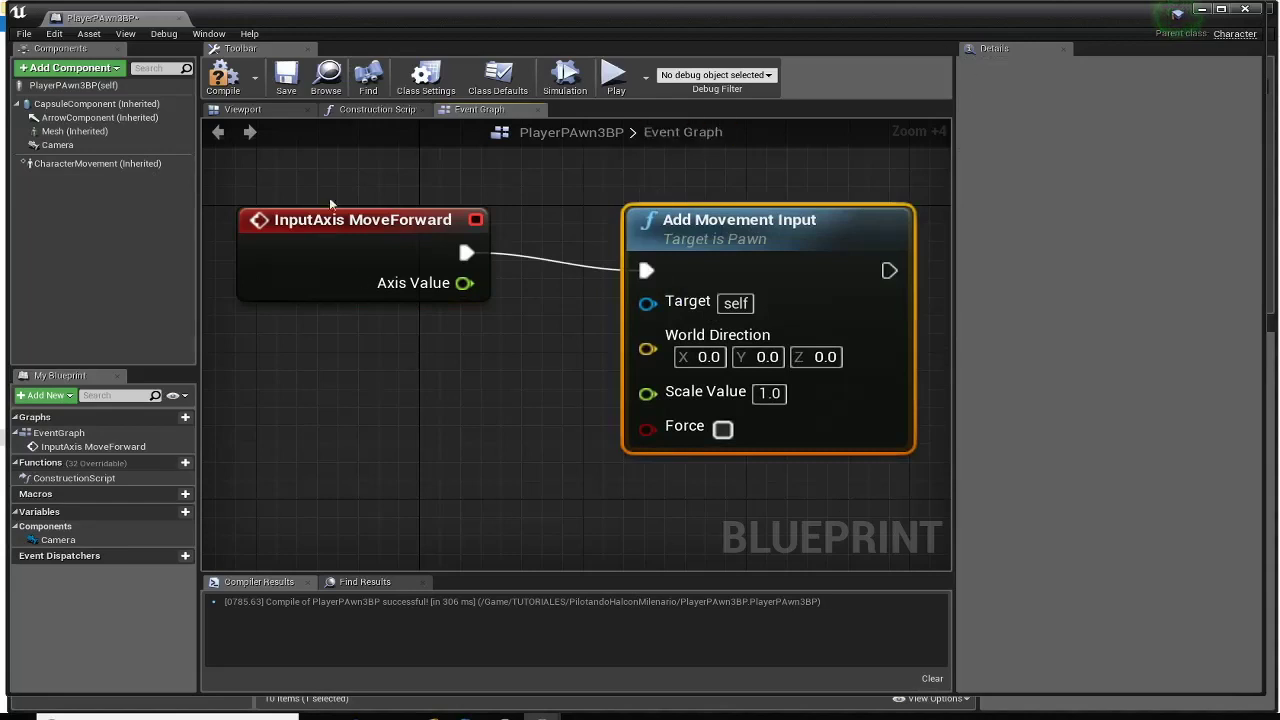
click(78, 166)
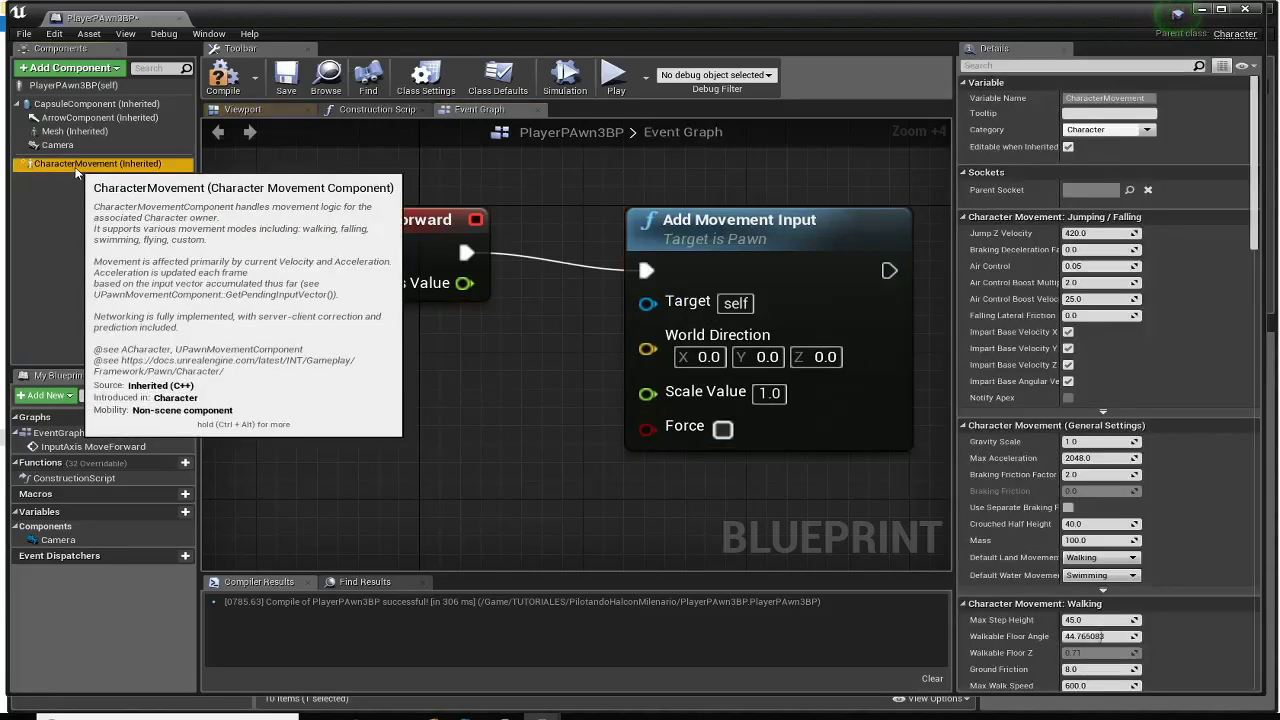
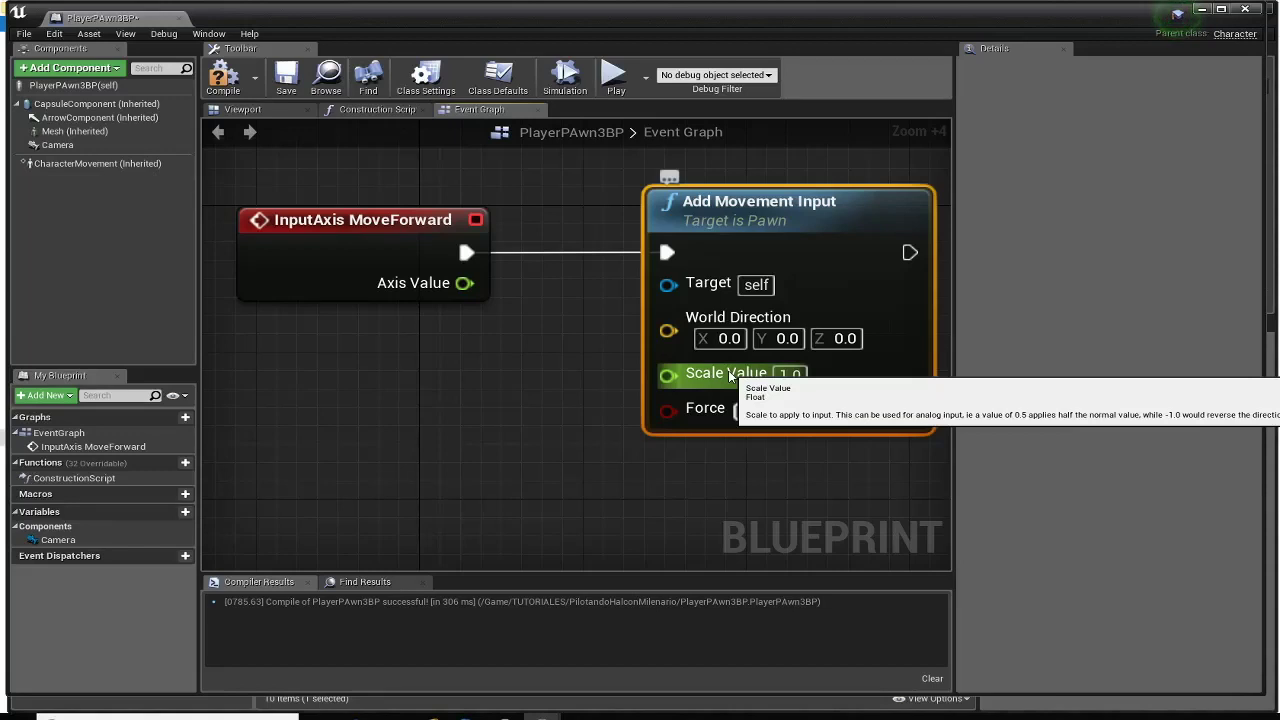
- Select CharacterMovement (Inherited) and nudge the Add Movement Input node slightly left
click(82, 166)
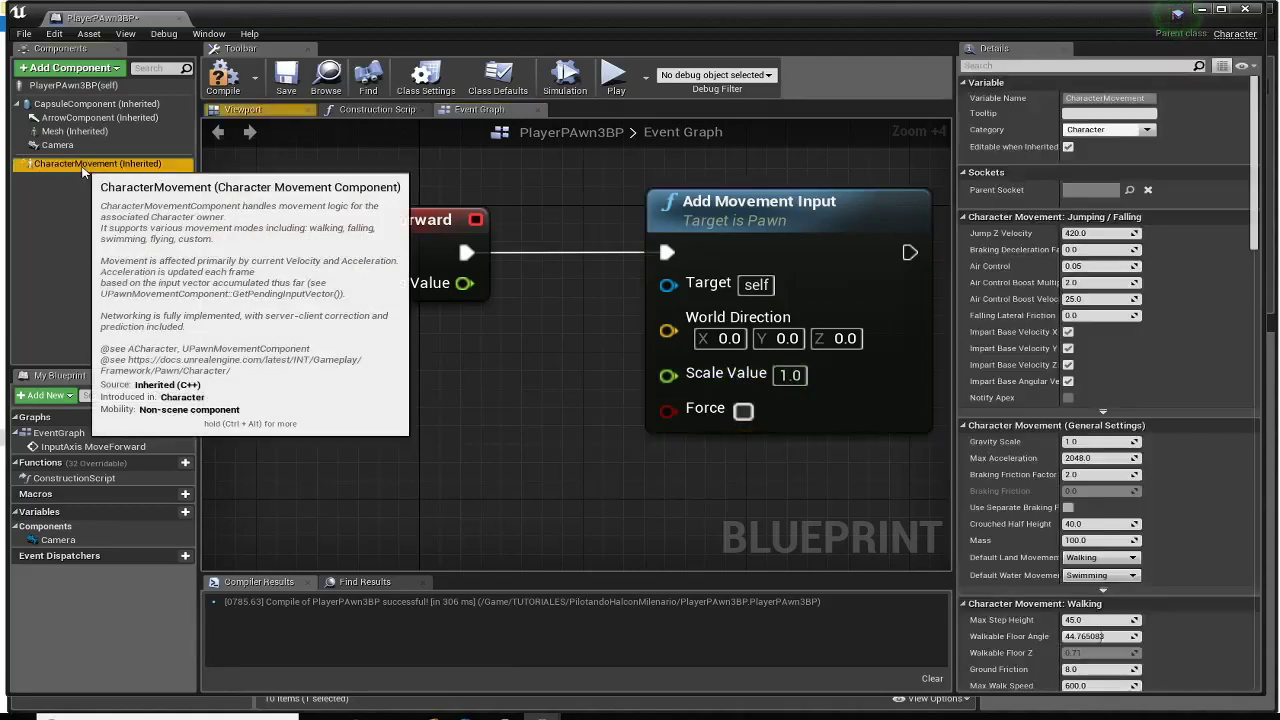
drag(793, 222, 773, 226)
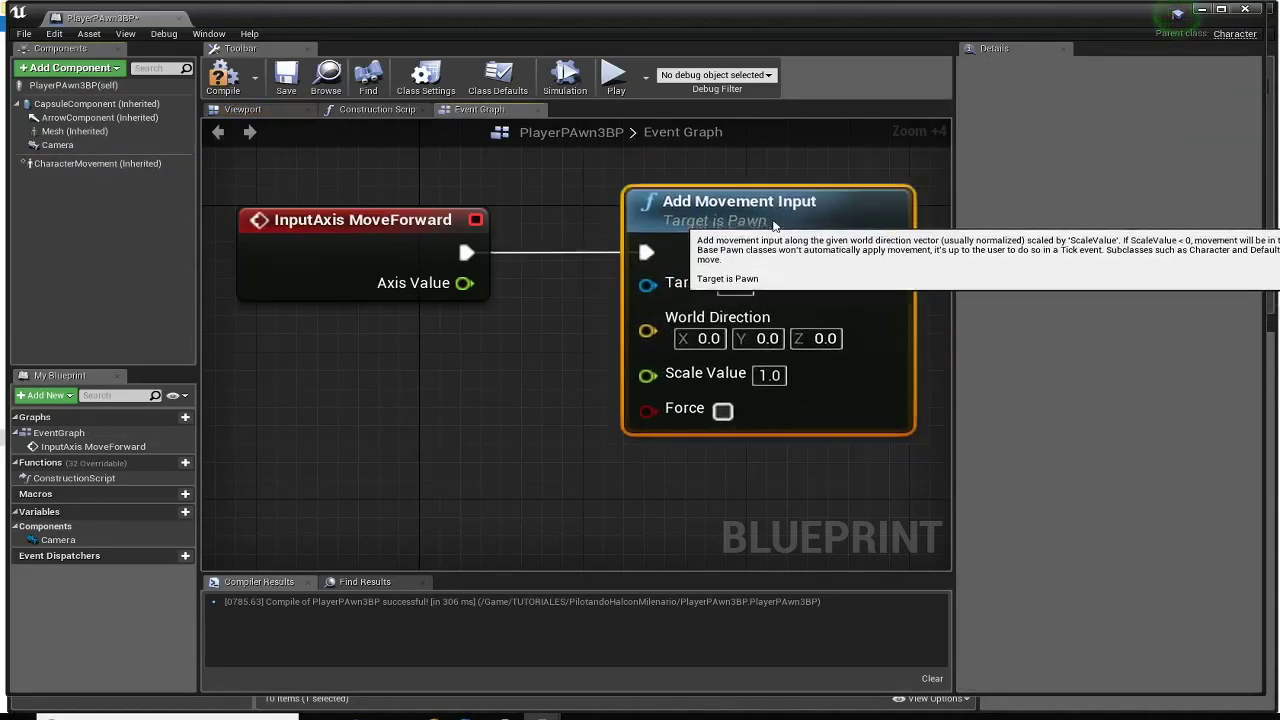
click(41, 168)
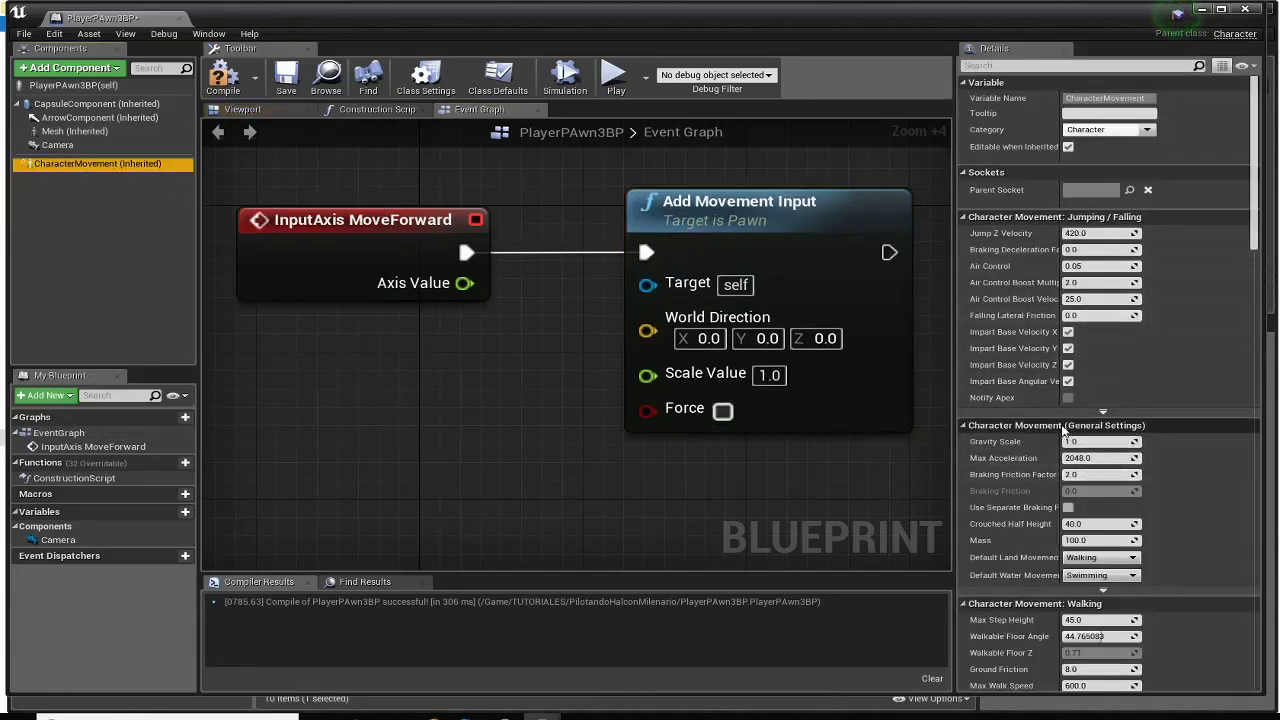
scroll(1065, 428, down, 3)
scroll(1065, 428, down, 1)
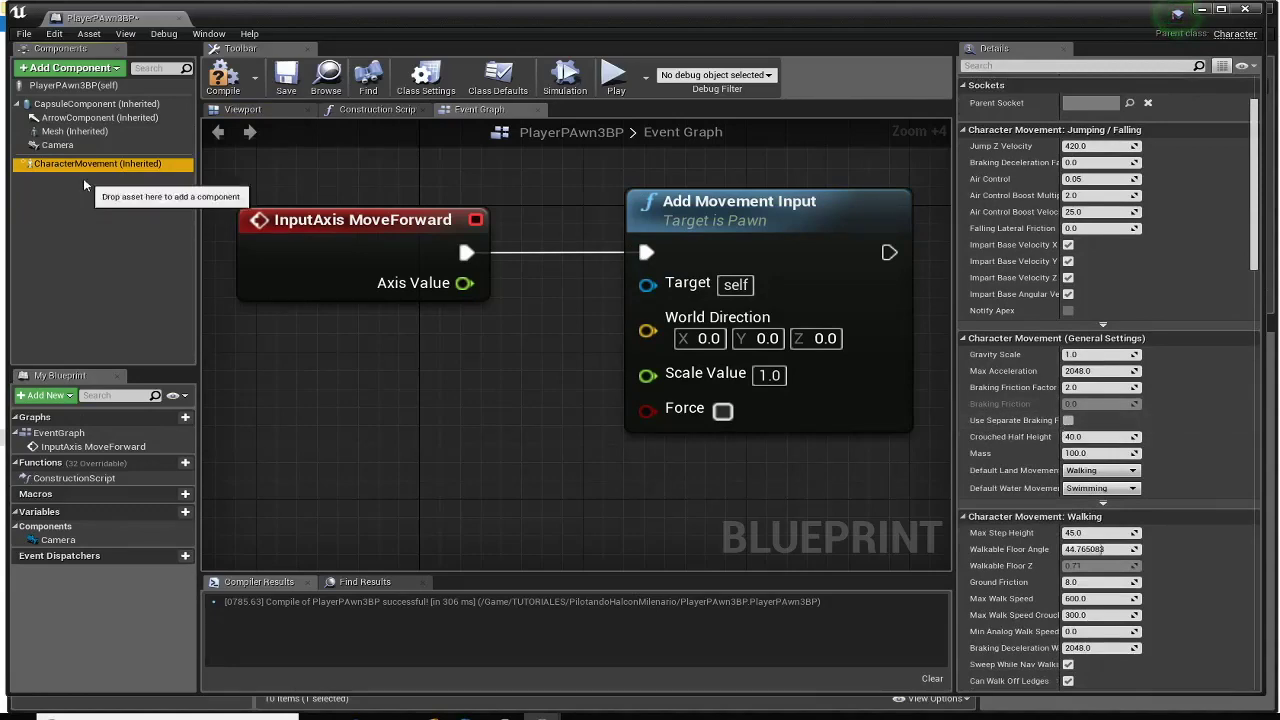
mouse_move(147, 172)
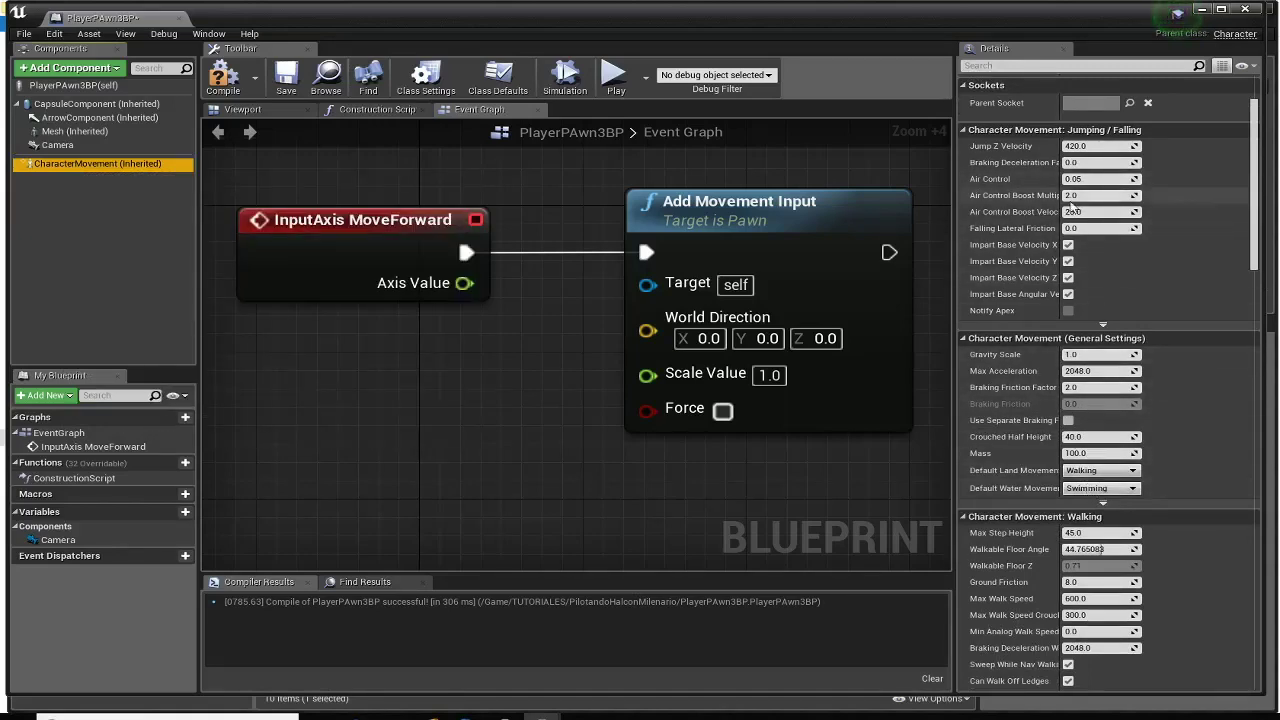
- Scroll through CharacterMovement's Details to check Max Walk Speed and acceleration values
scroll(1092, 265, down, 1)
scroll(1102, 462, down, 2)
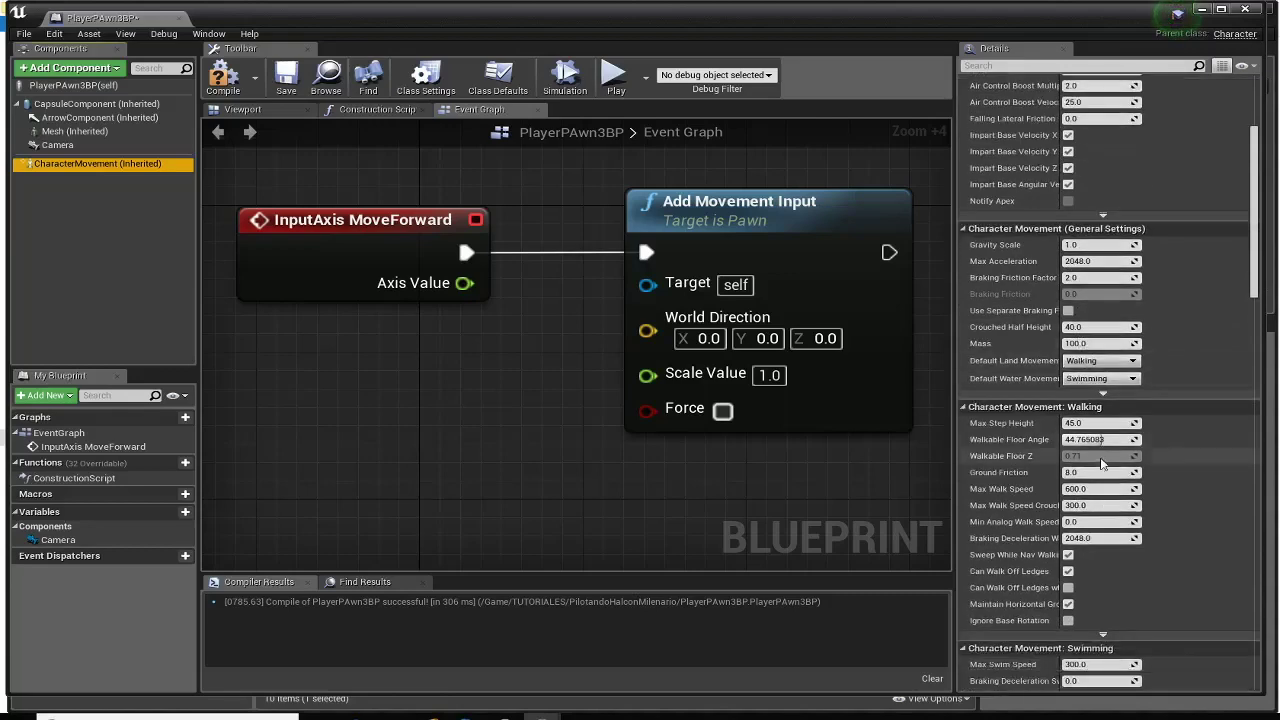
scroll(1101, 460, down, 2)
scroll(1101, 460, down, 2)
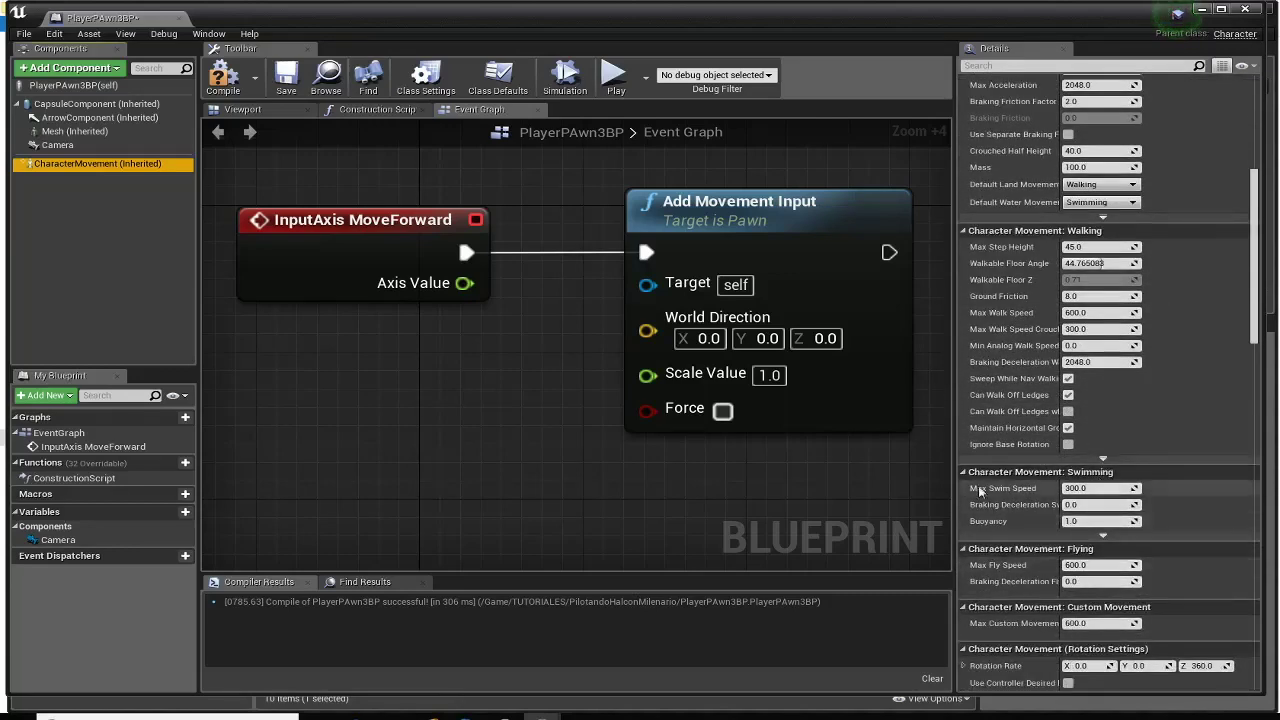
scroll(1020, 430, up, 3)
scroll(1020, 430, up, 1)
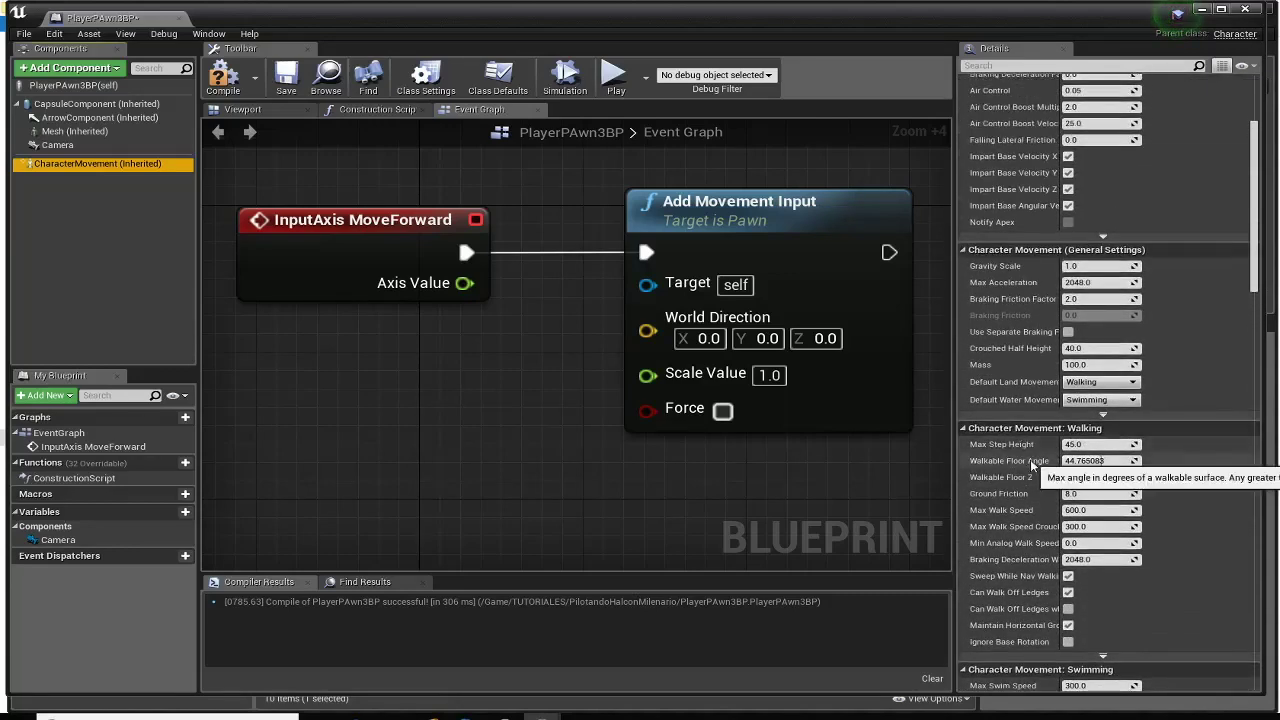
scroll(1032, 459, down, 1)
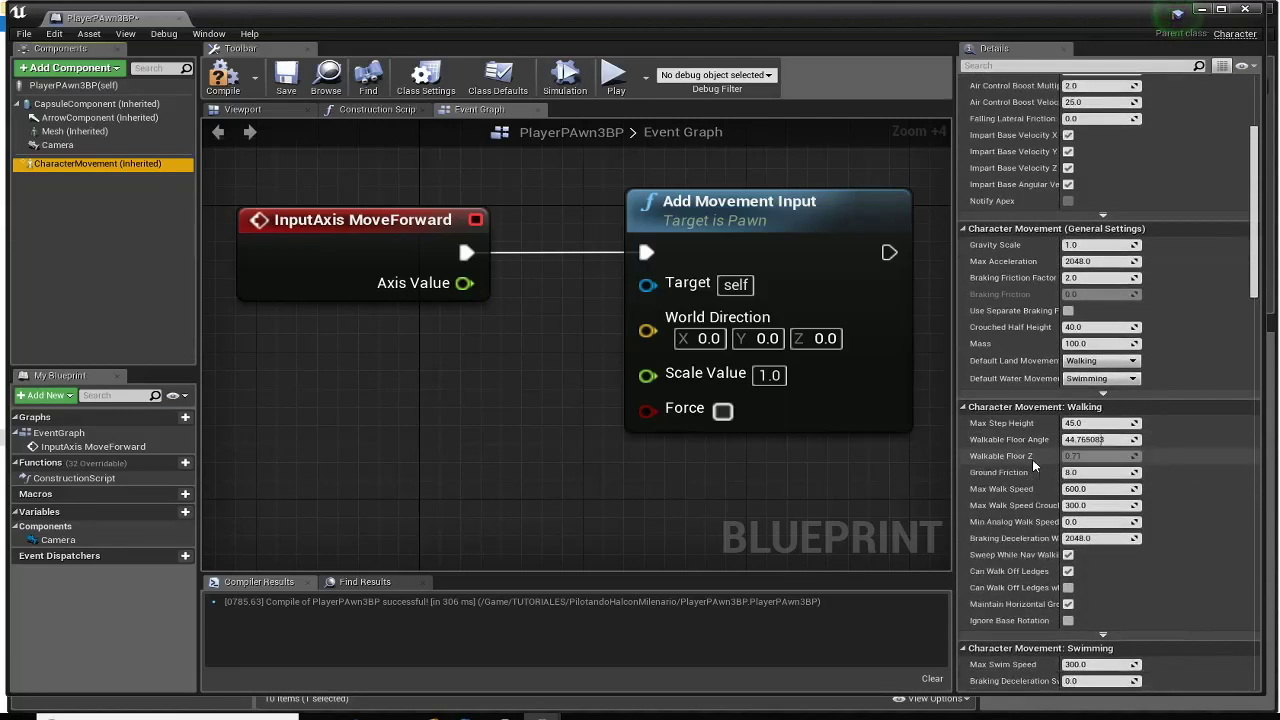
scroll(1032, 459, down, 2)
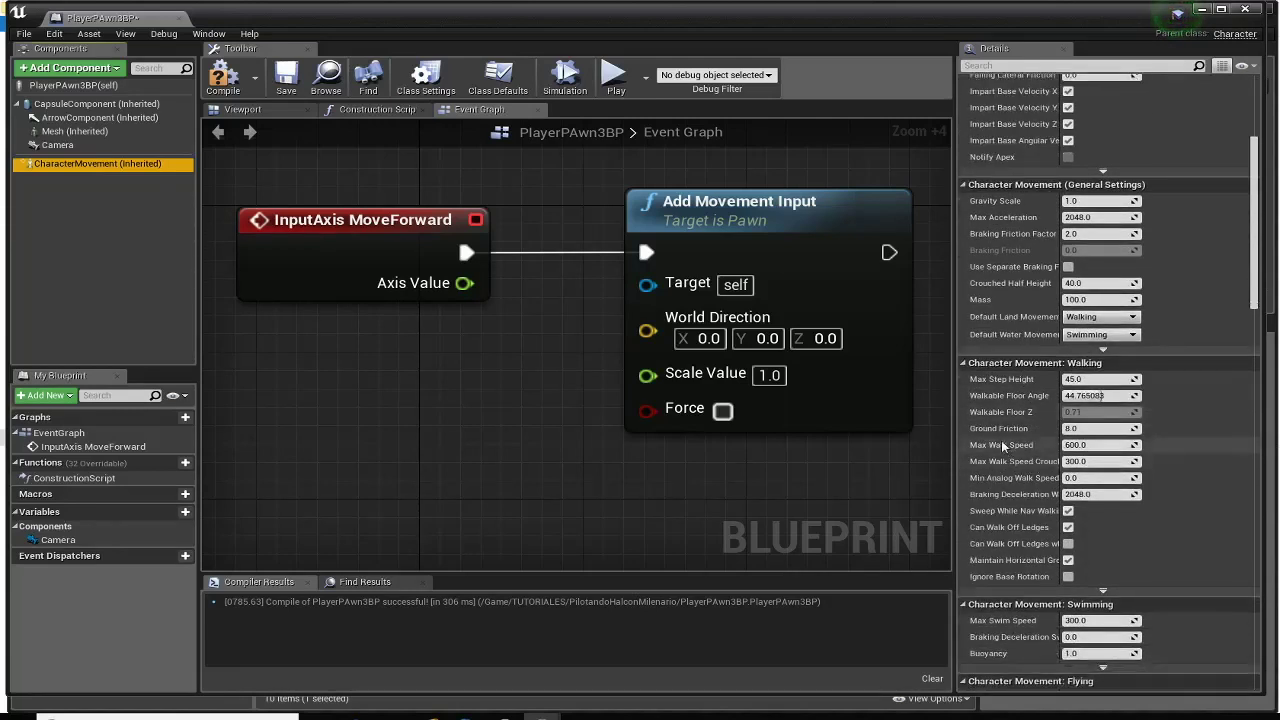
- Wire MoveForward's Axis Value into Add Movement Input's Scale Value, then reposition that node
click(1090, 444)
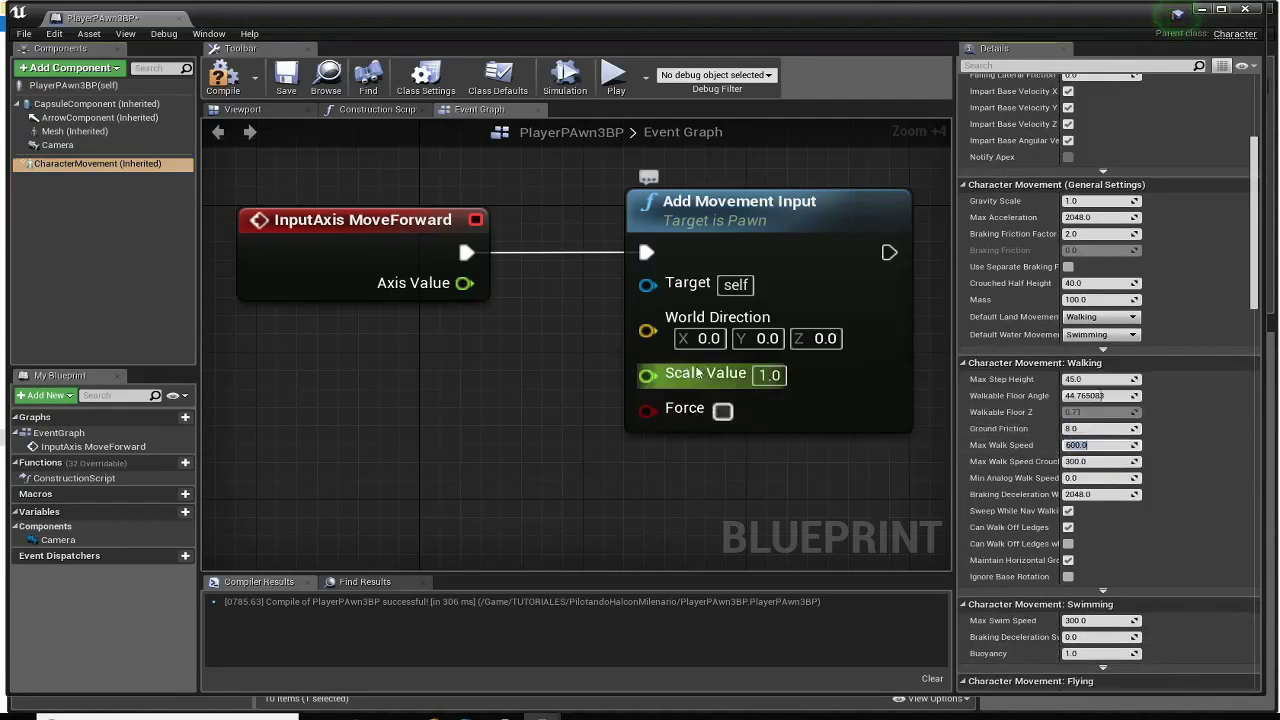
drag(464, 283, 512, 290)
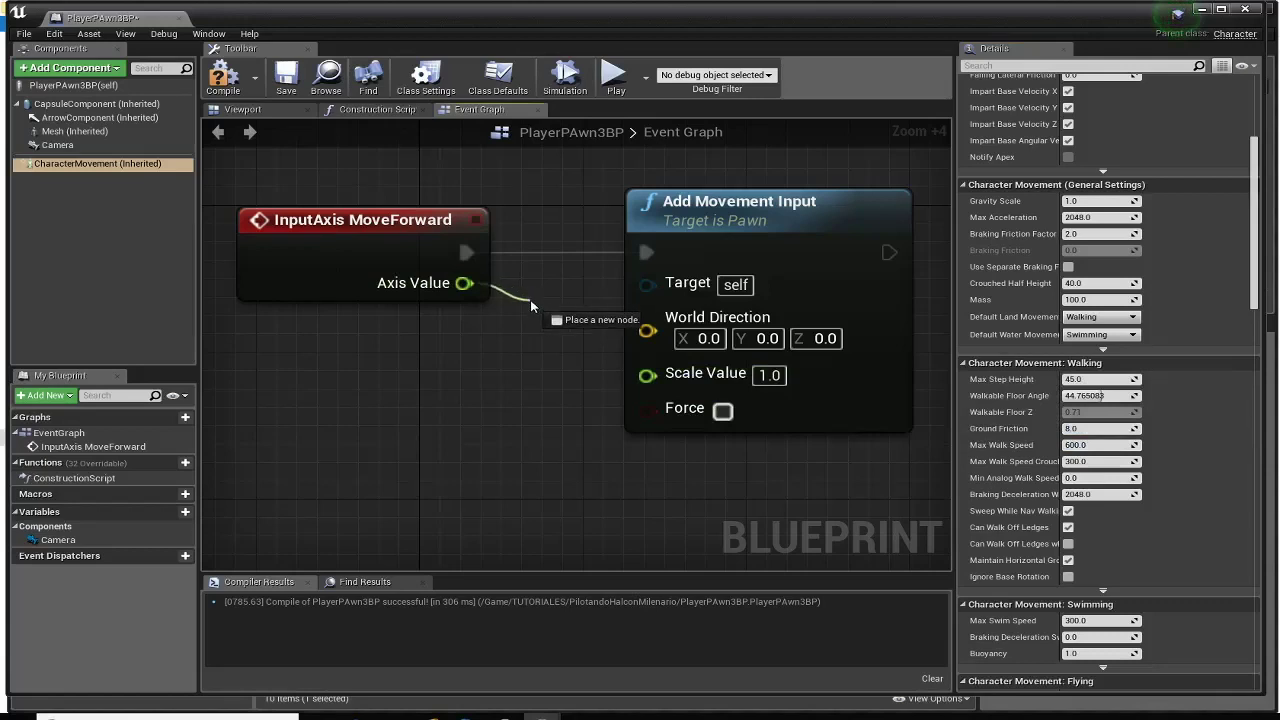
drag(530, 299, 648, 375)
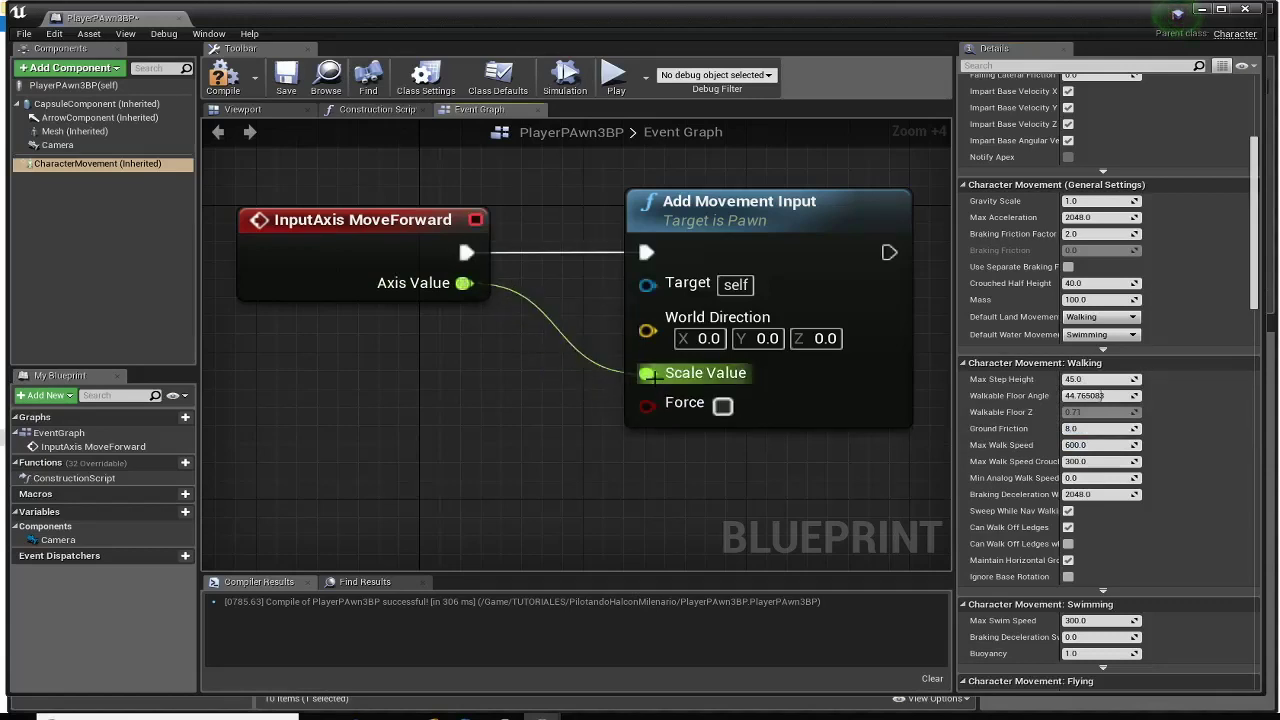
right_drag(545, 413, 567, 413)
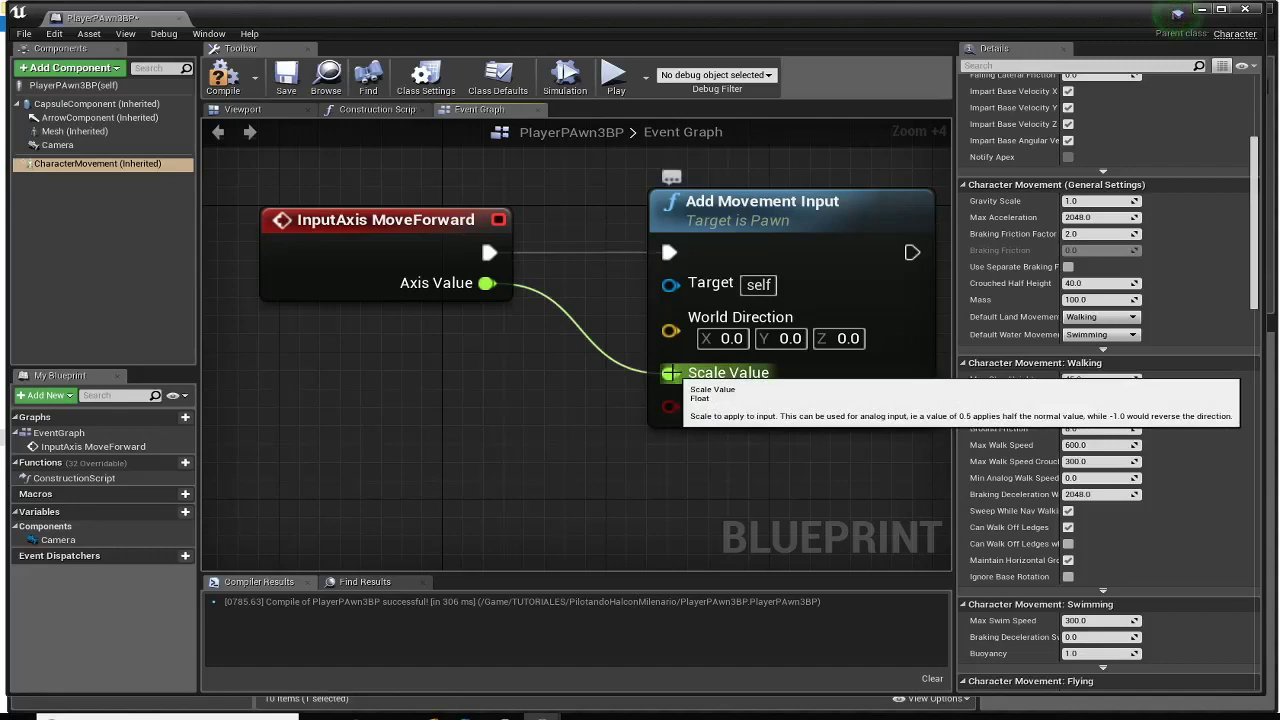
mouse_move(787, 219)
mouse_down()
mouse_move(787, 237)
mouse_move(783, 213)
mouse_up()
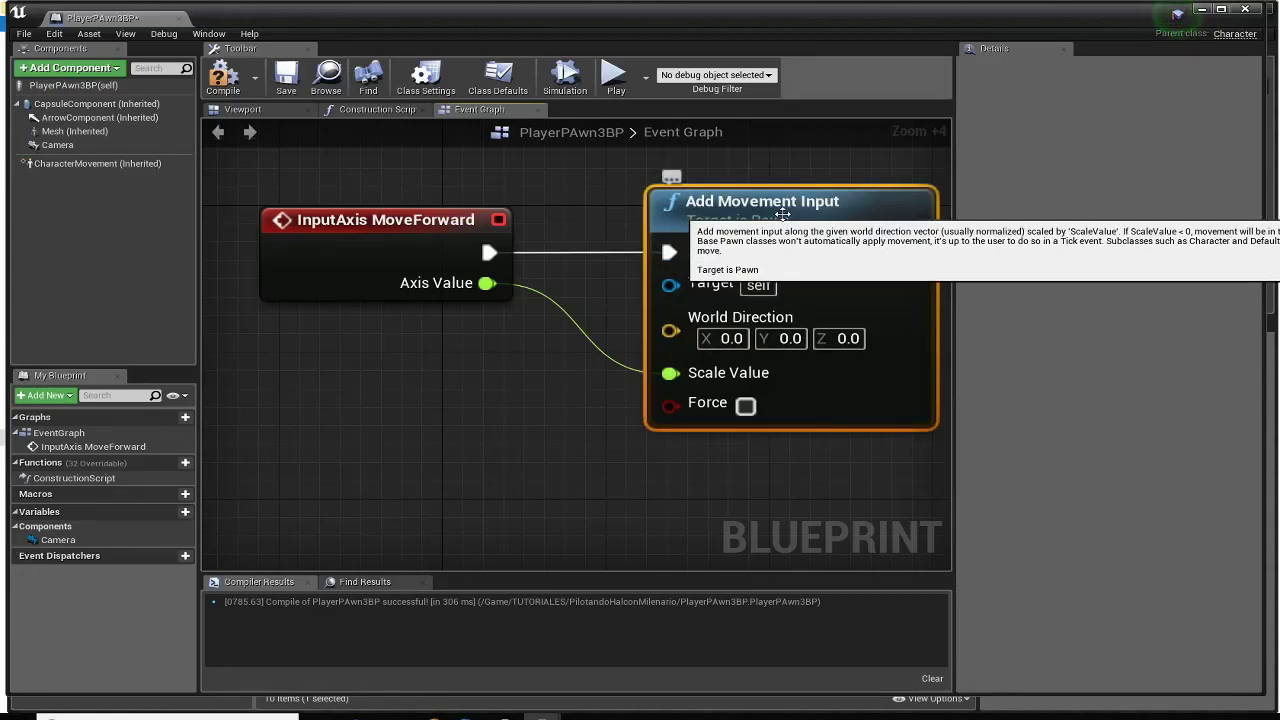
drag(738, 207, 733, 222)
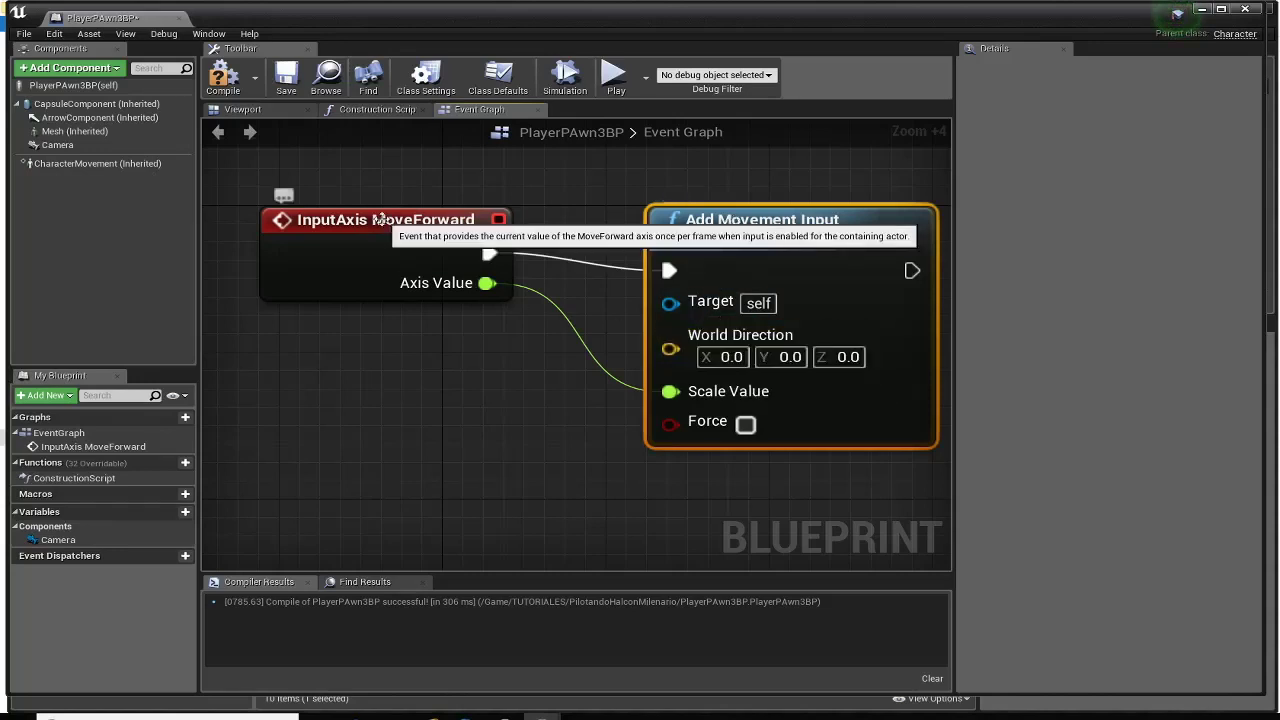
- Add a Get Actor Forward Vector node and wire its Return Value into World Direction
right_click(287, 398)
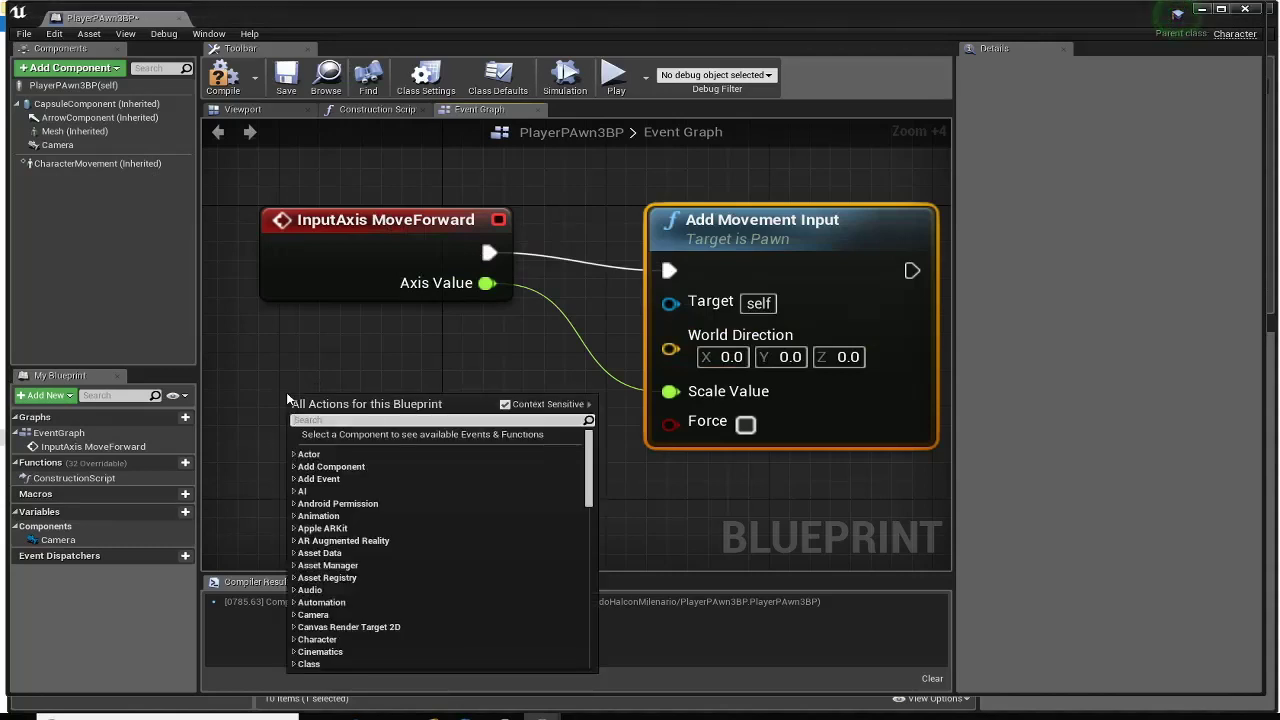
text(get acto)
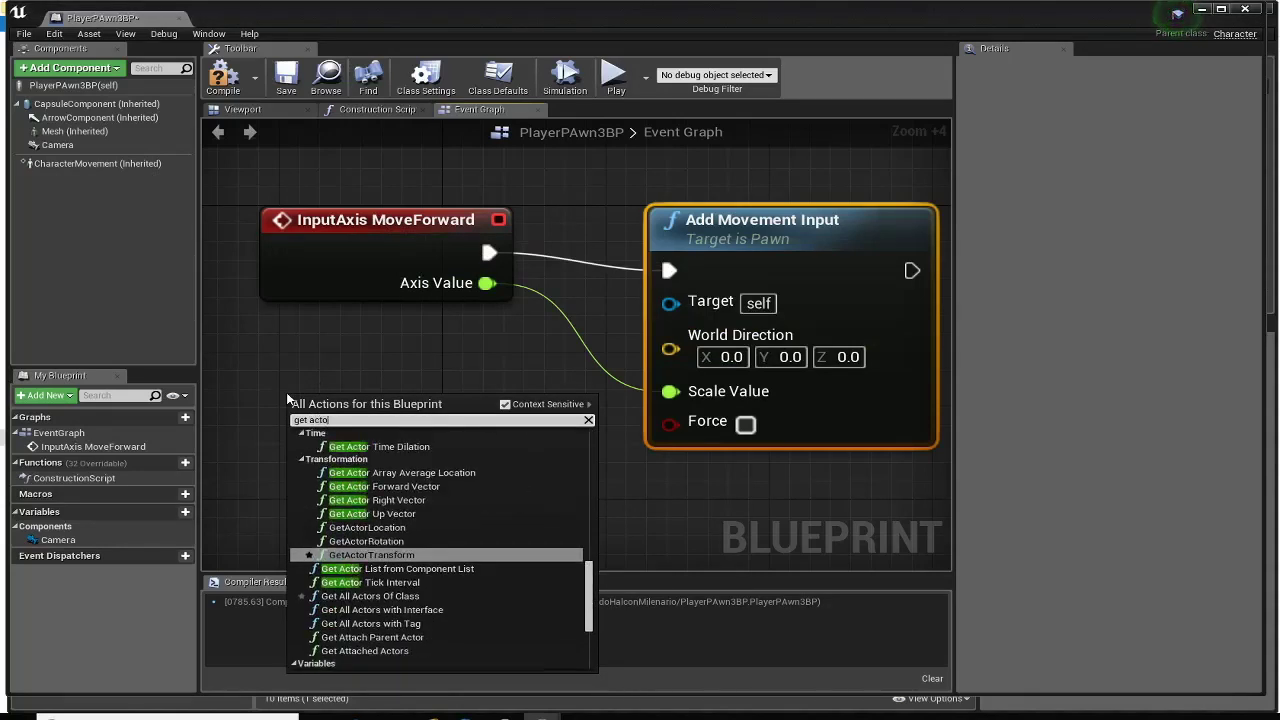
text(r for)
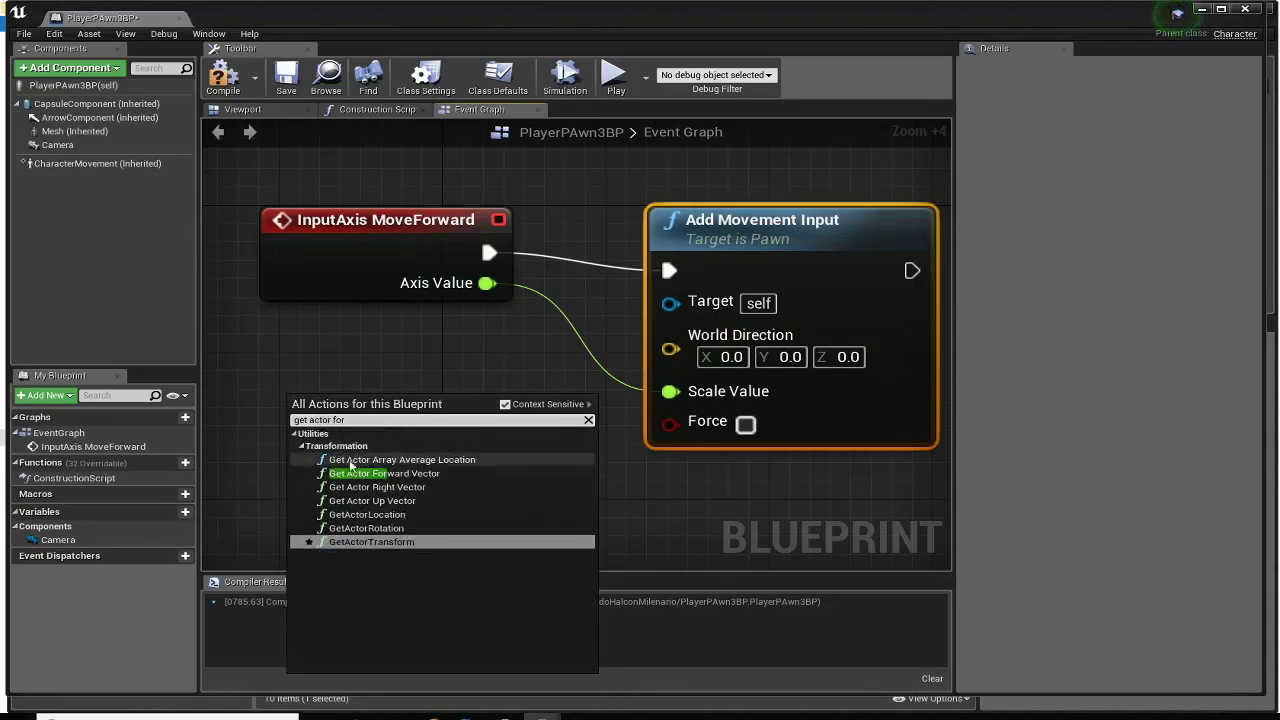
click(384, 473)
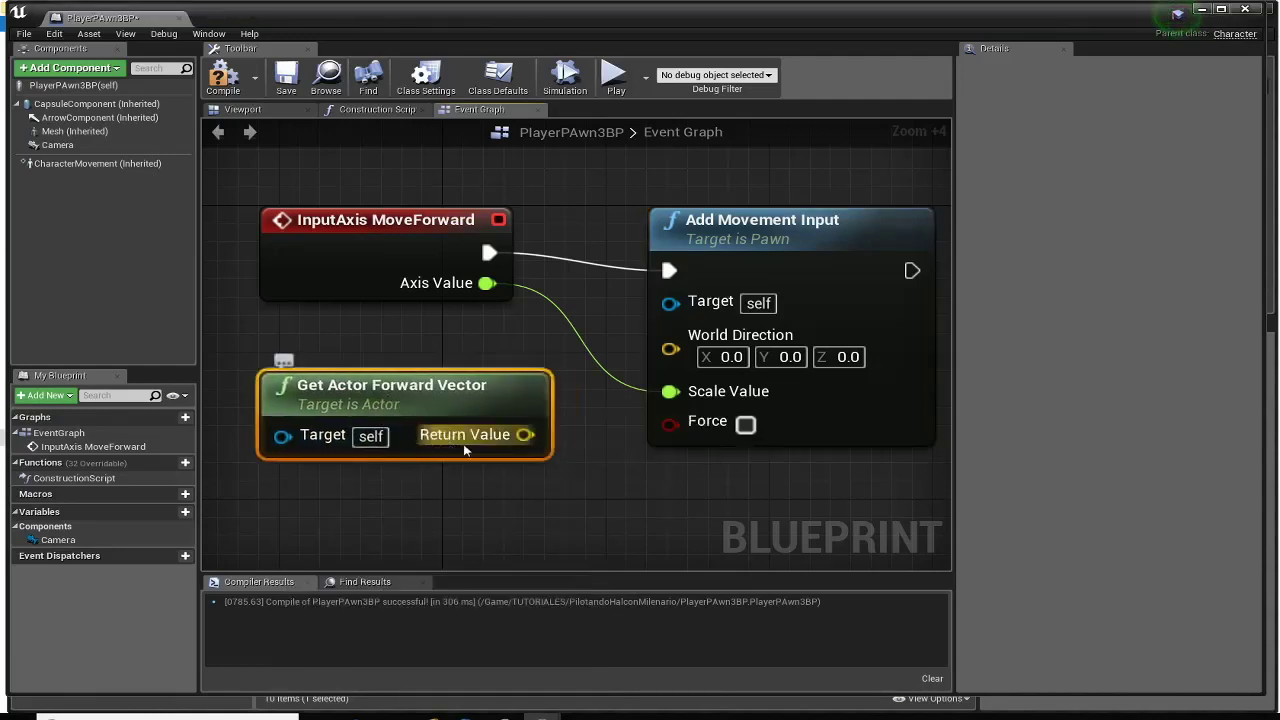
drag(526, 434, 671, 340)
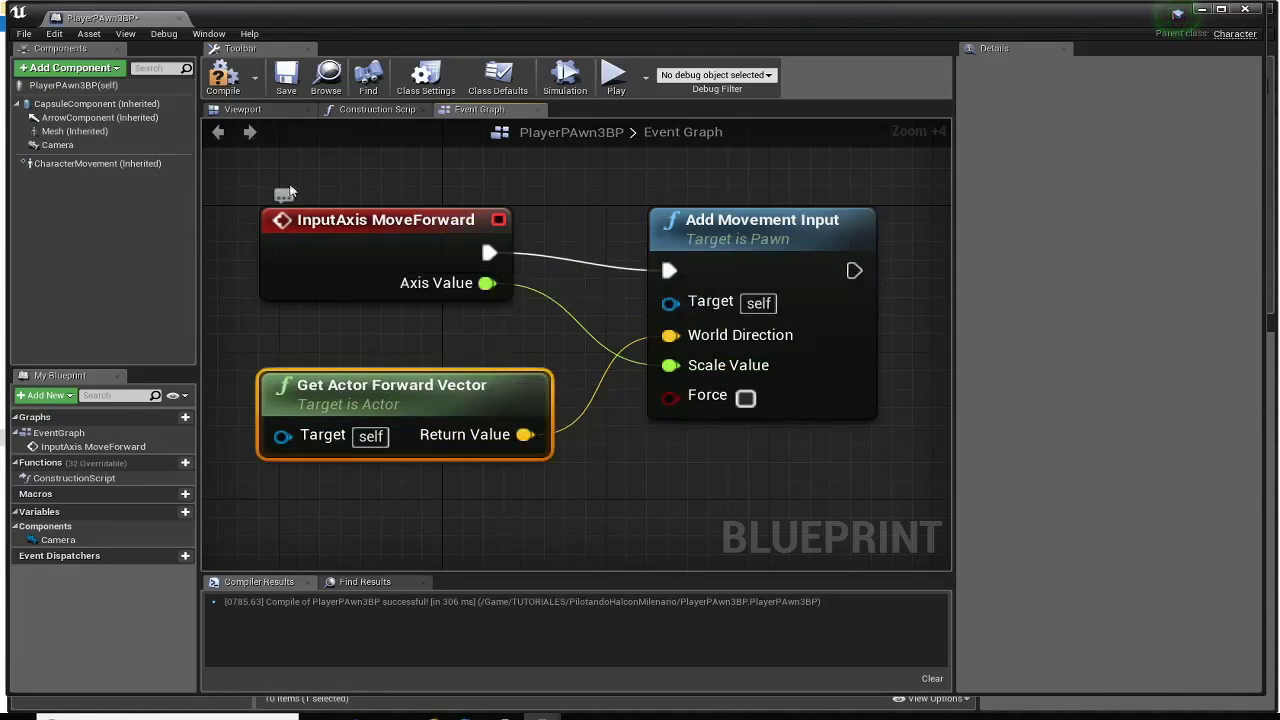
- Compile and save PlayerPAwn3BP, then close the Blueprint editor
click(238, 84)
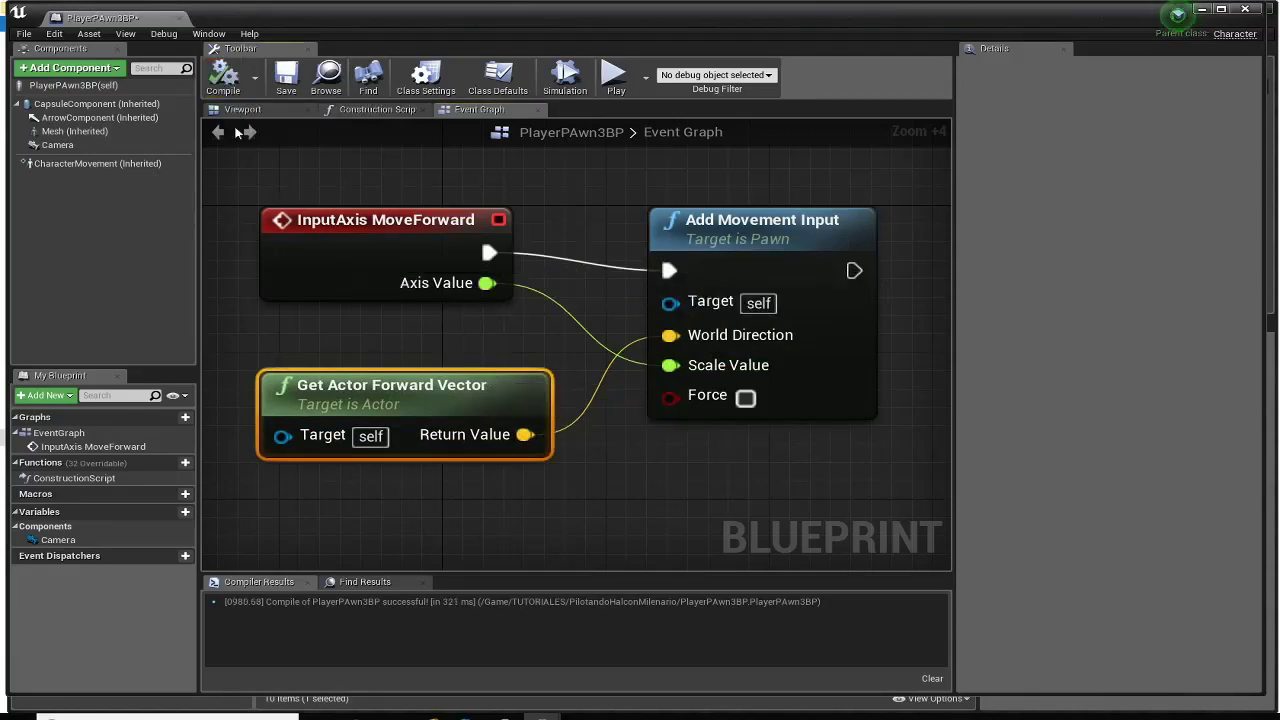
click(293, 88)
click(1245, 9)
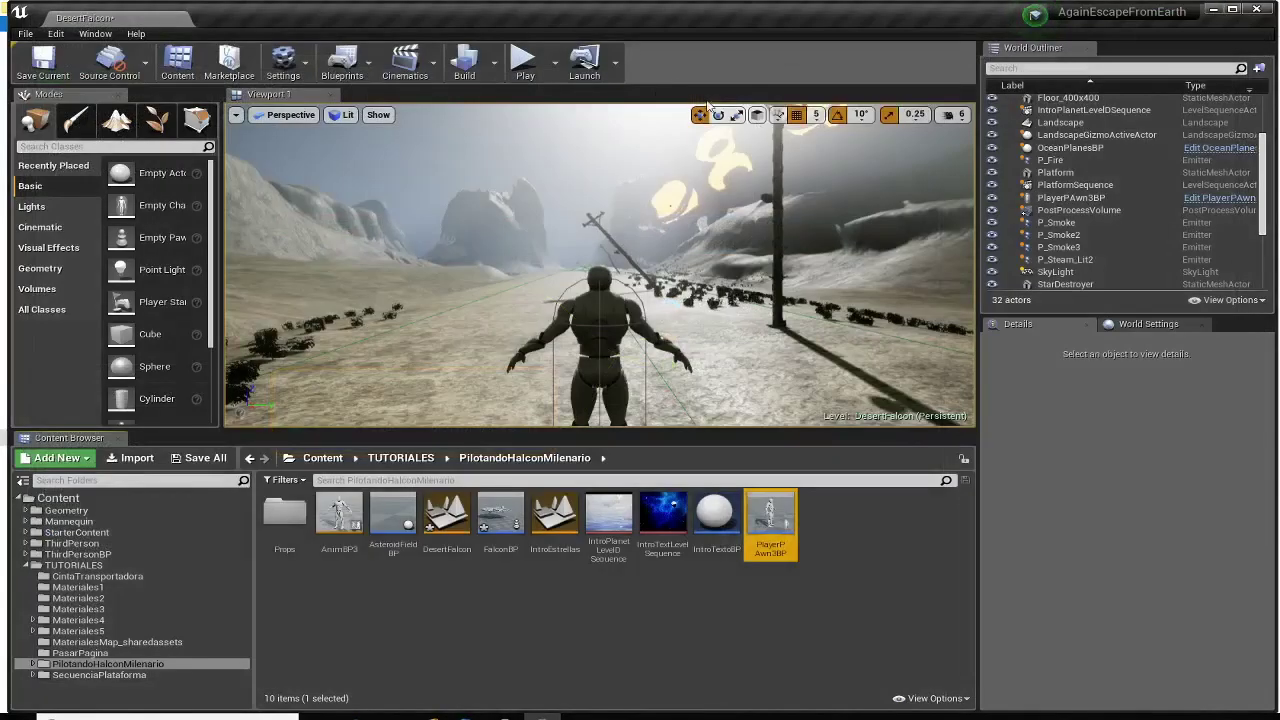
click(523, 63)
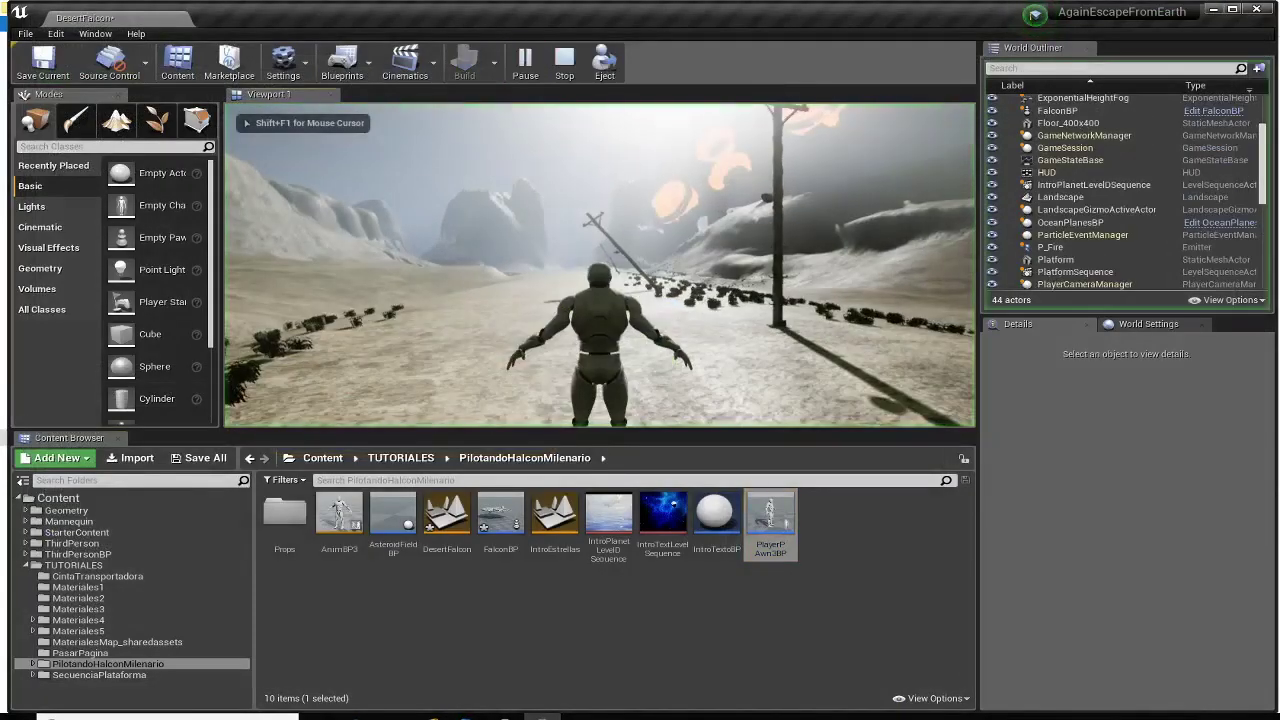
mouse_move(600, 265)
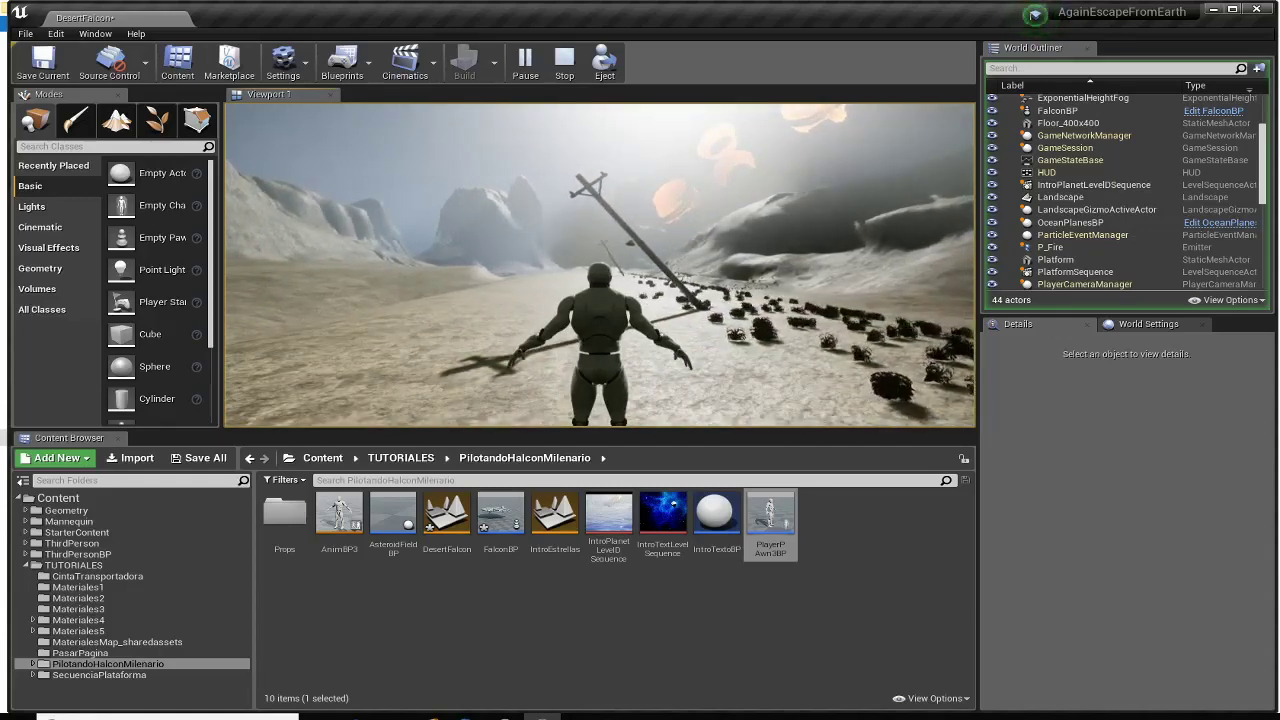
key(F11)
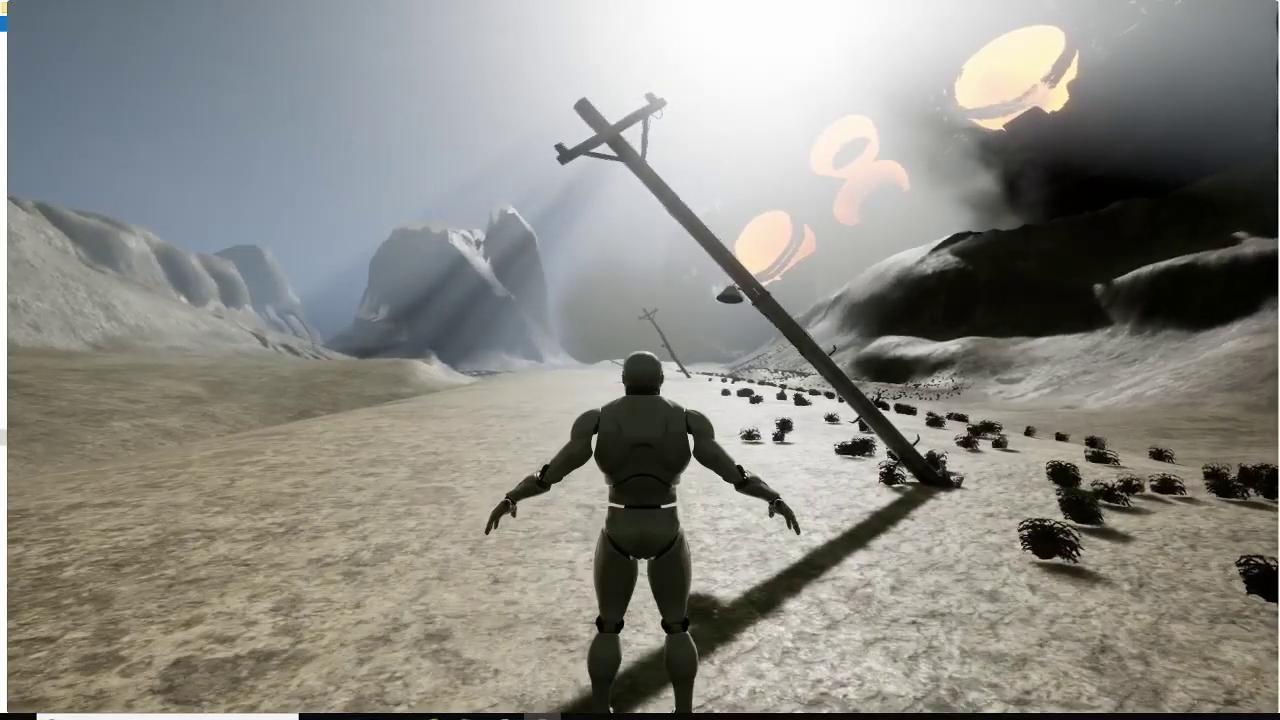
key(F11)
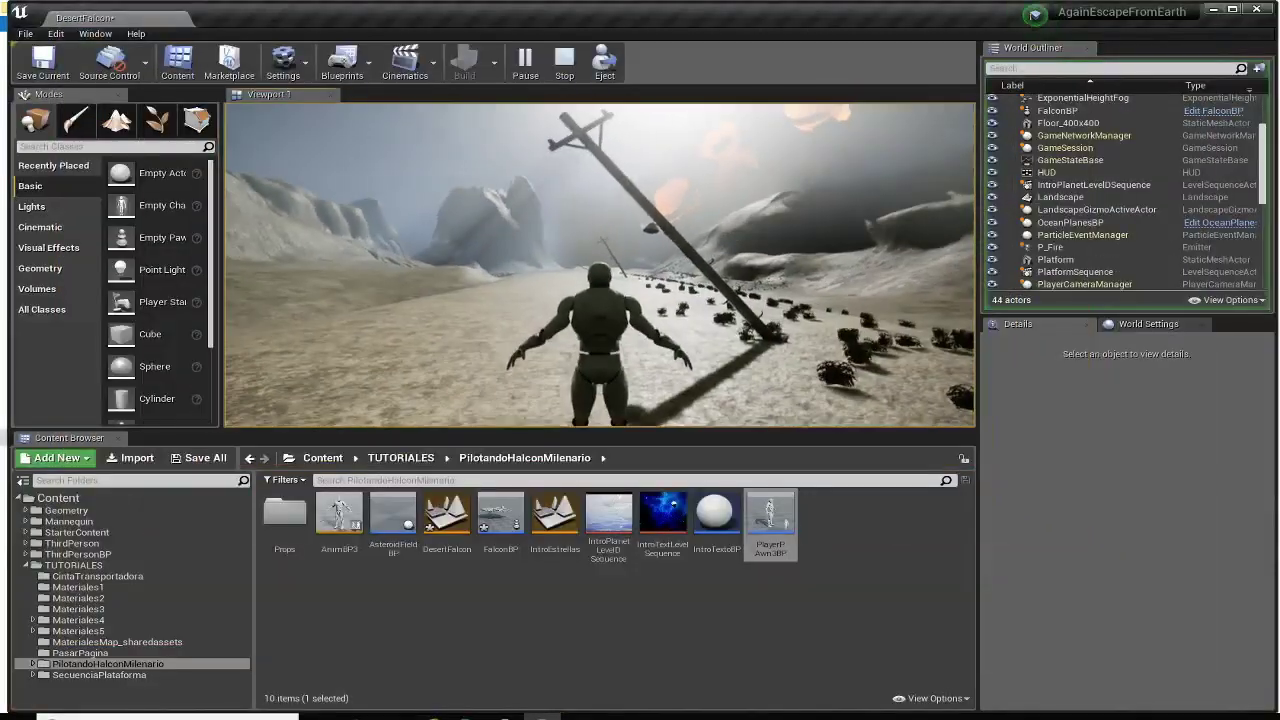
key(Escape)
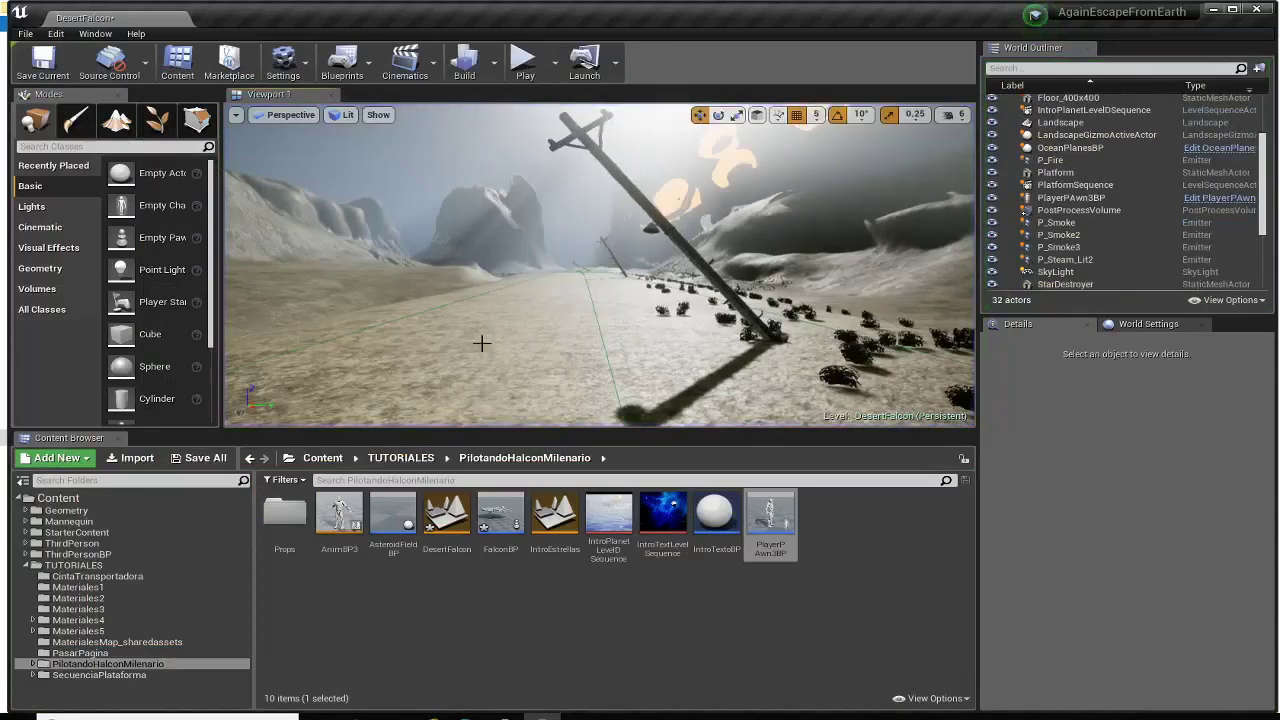
- Tilt the level view down and open the Mannequin > Animations folder
right_drag(481, 343, 478, 331)
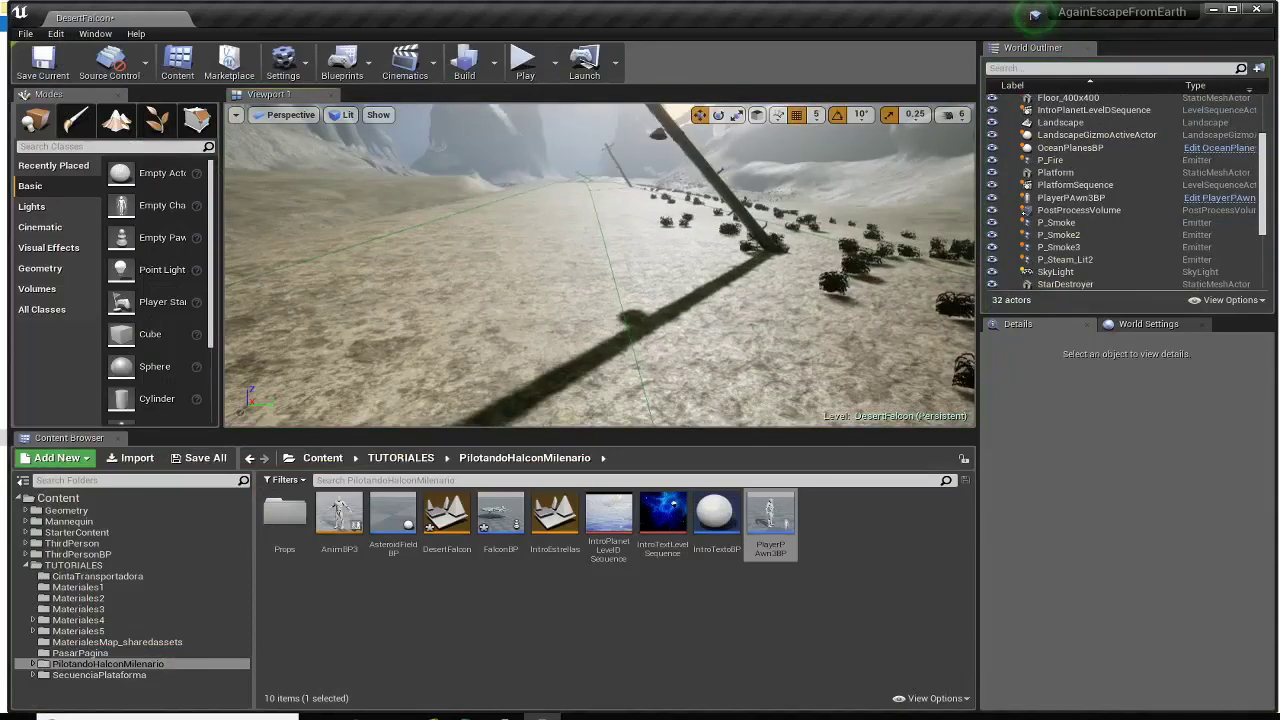
double_click(68, 522)
click(72, 535)
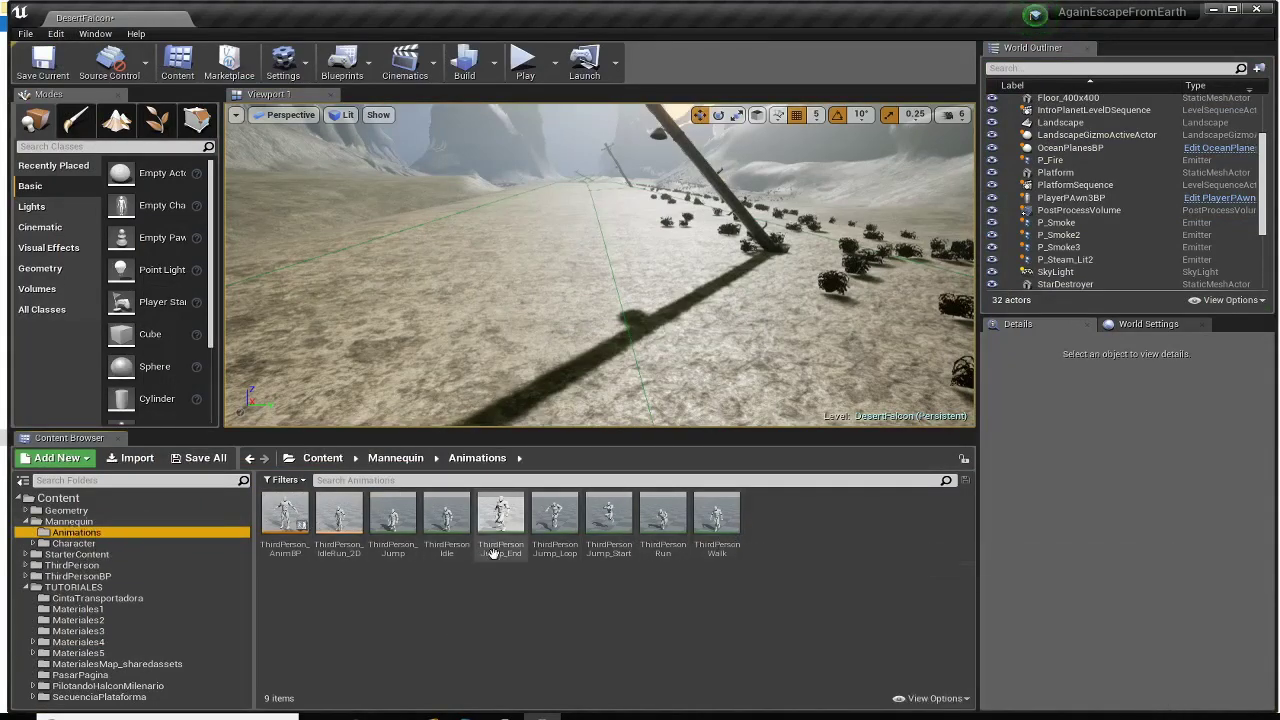
- Preview the ThirdPersonRun animation, then close the animation editor
double_click(663, 515)
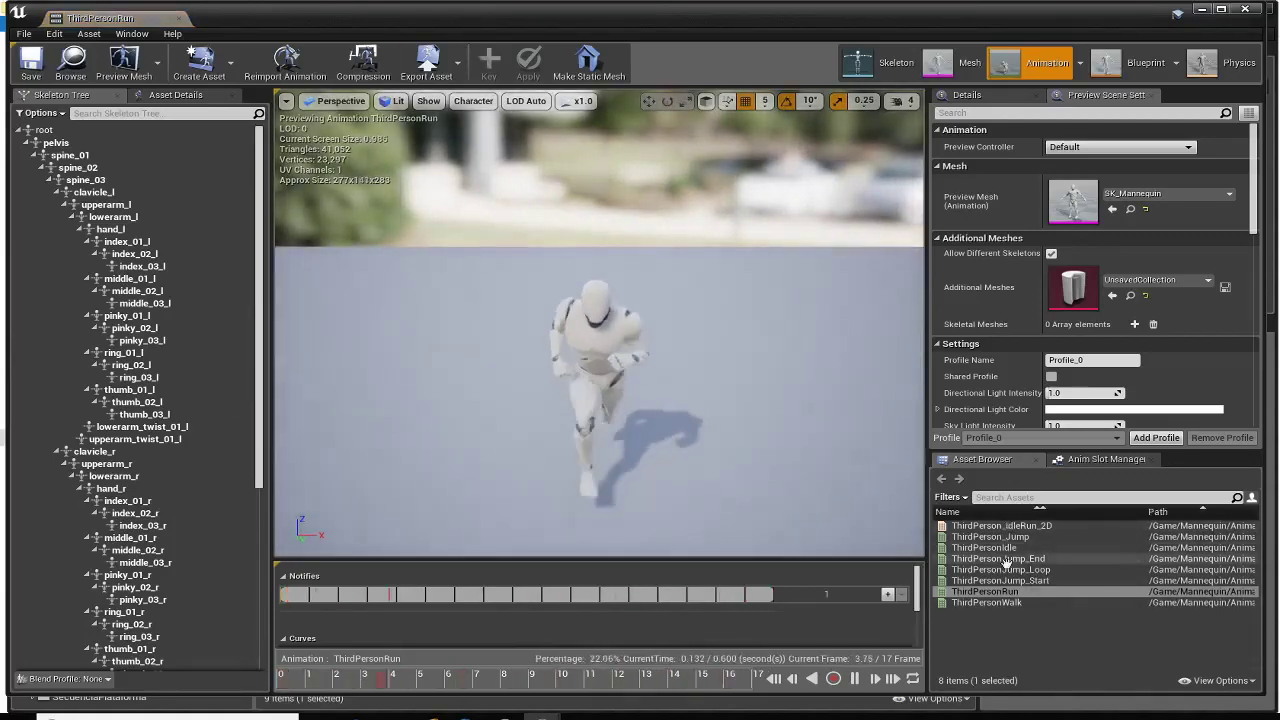
click(985, 603)
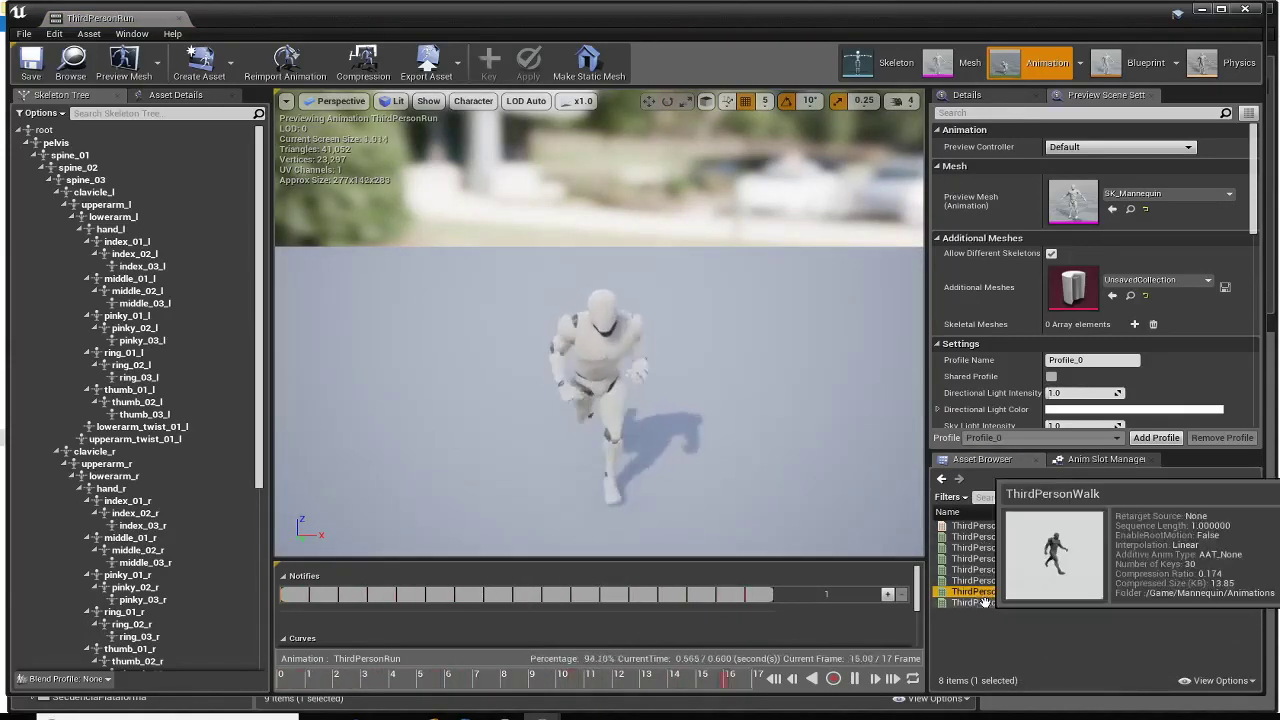
mouse_move(1000, 604)
mouse_move(985, 572)
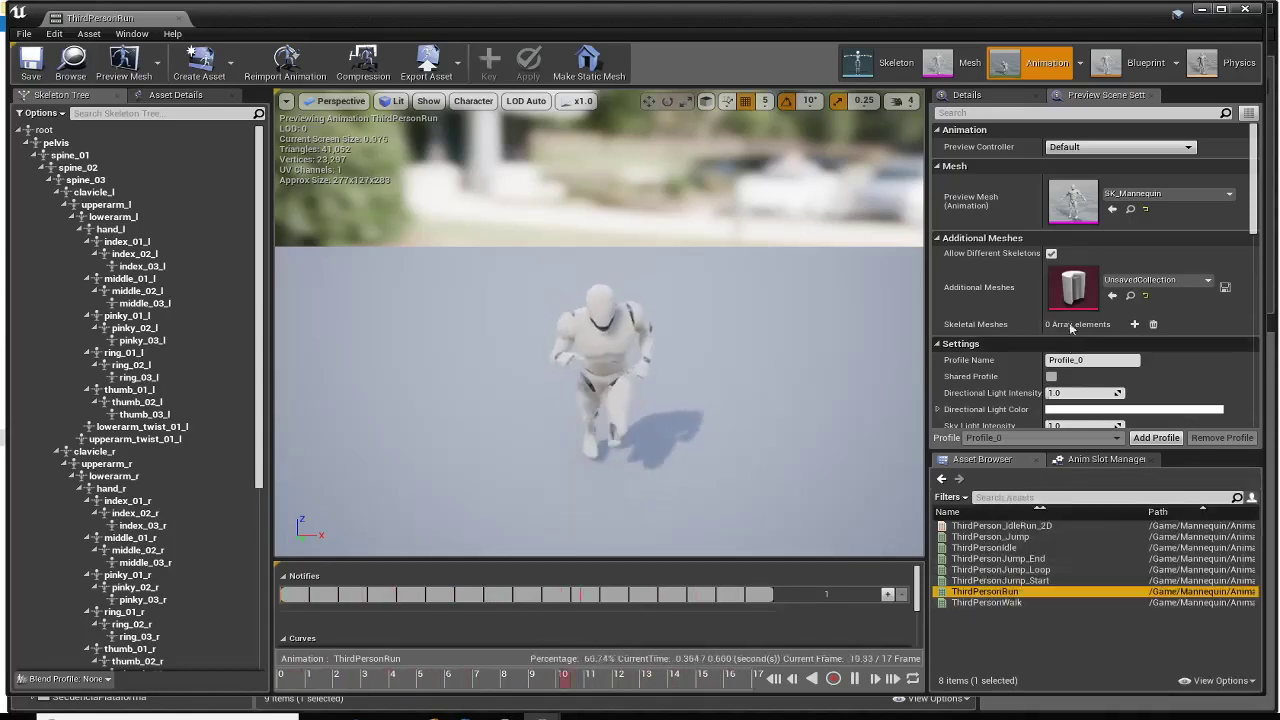
click(1246, 12)
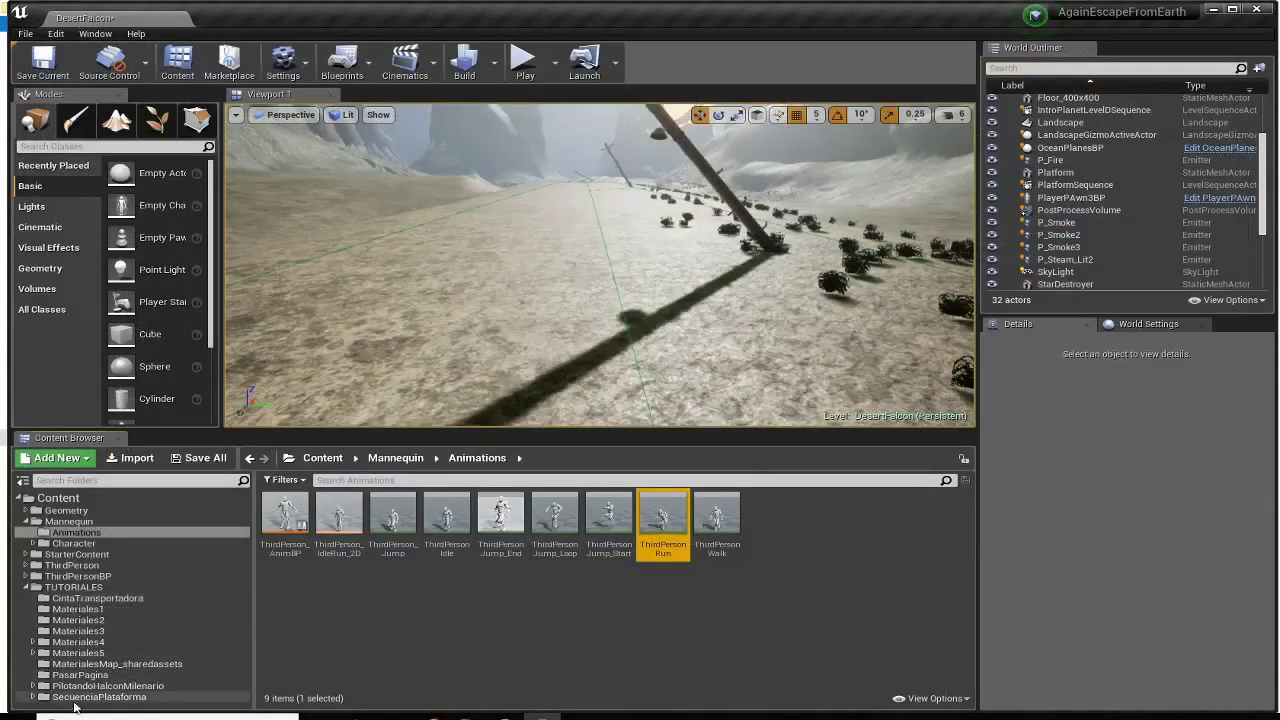
- Open PlayerPAwn3BP from PilotandoHalconMilenario and show its Viewport with Mesh (Inherited) selected
click(100, 686)
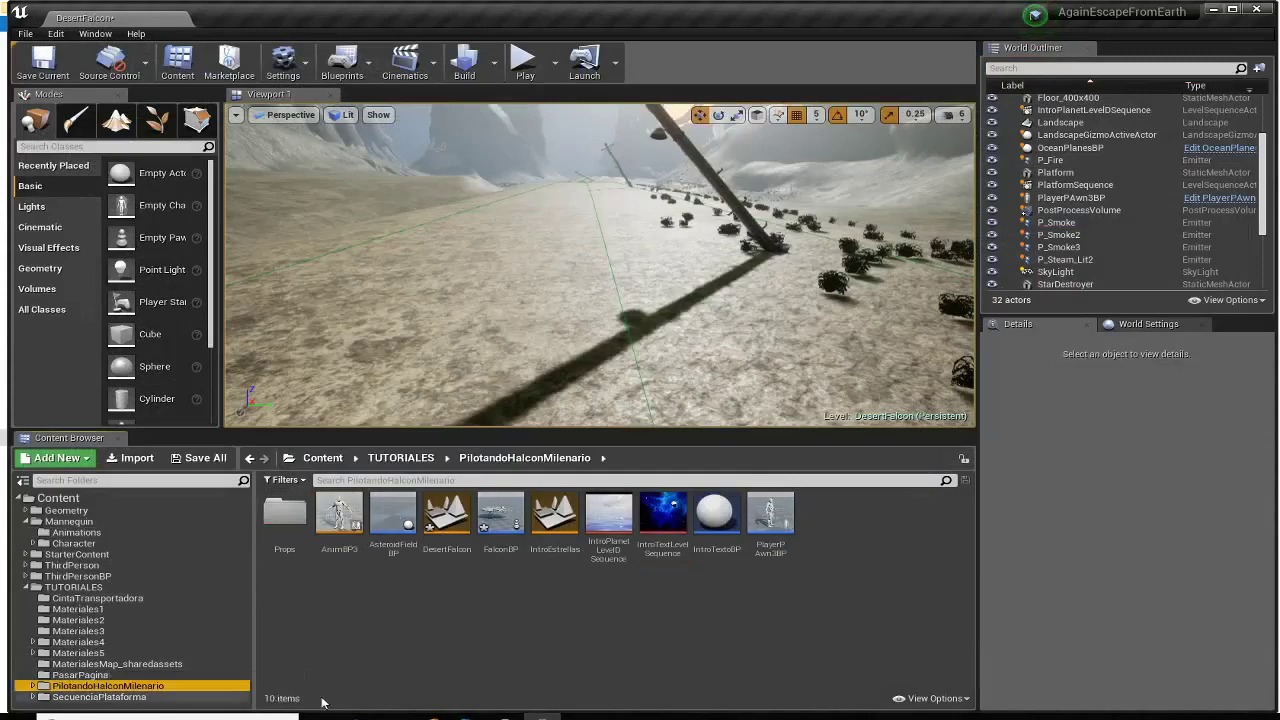
click(773, 515)
double_click(773, 515)
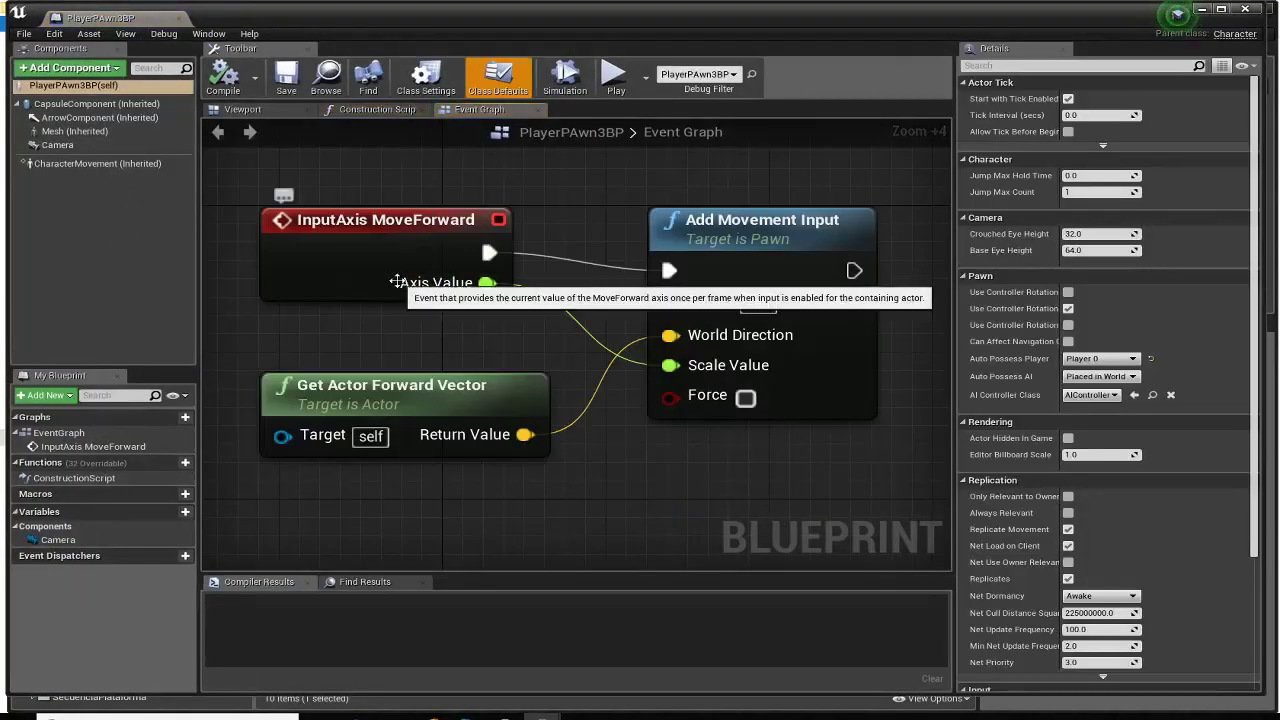
click(294, 112)
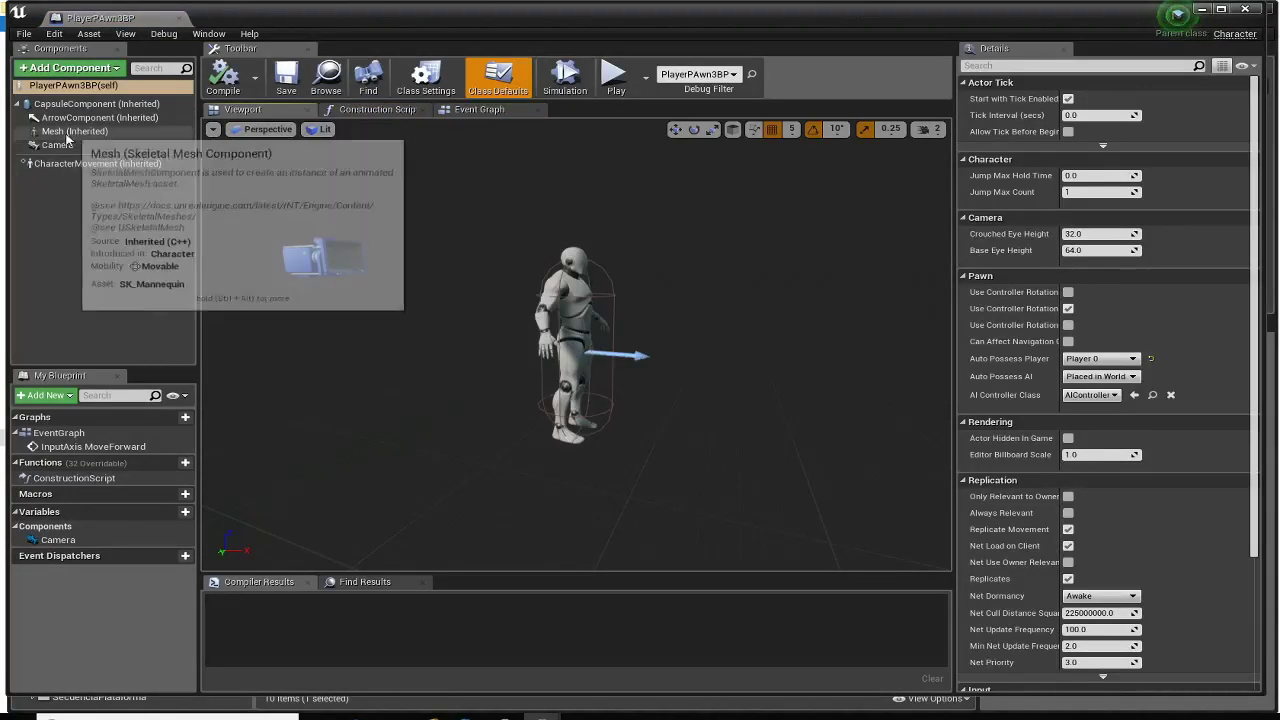
click(62, 134)
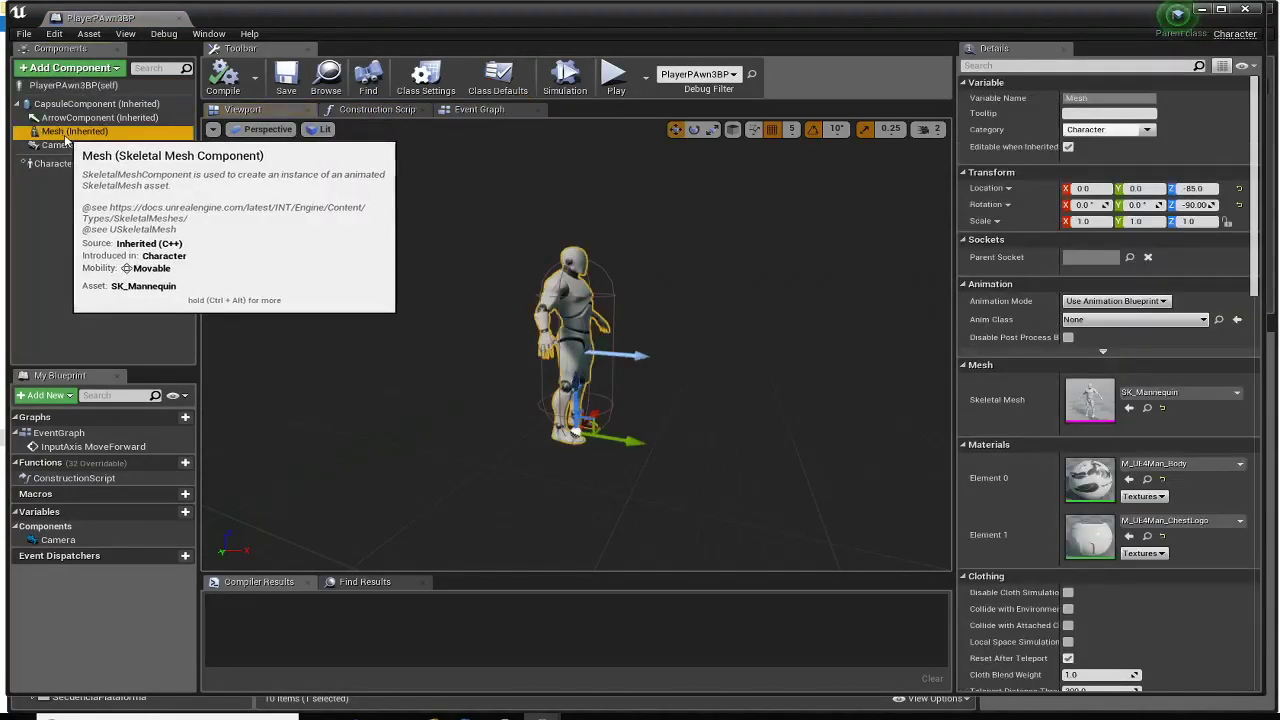
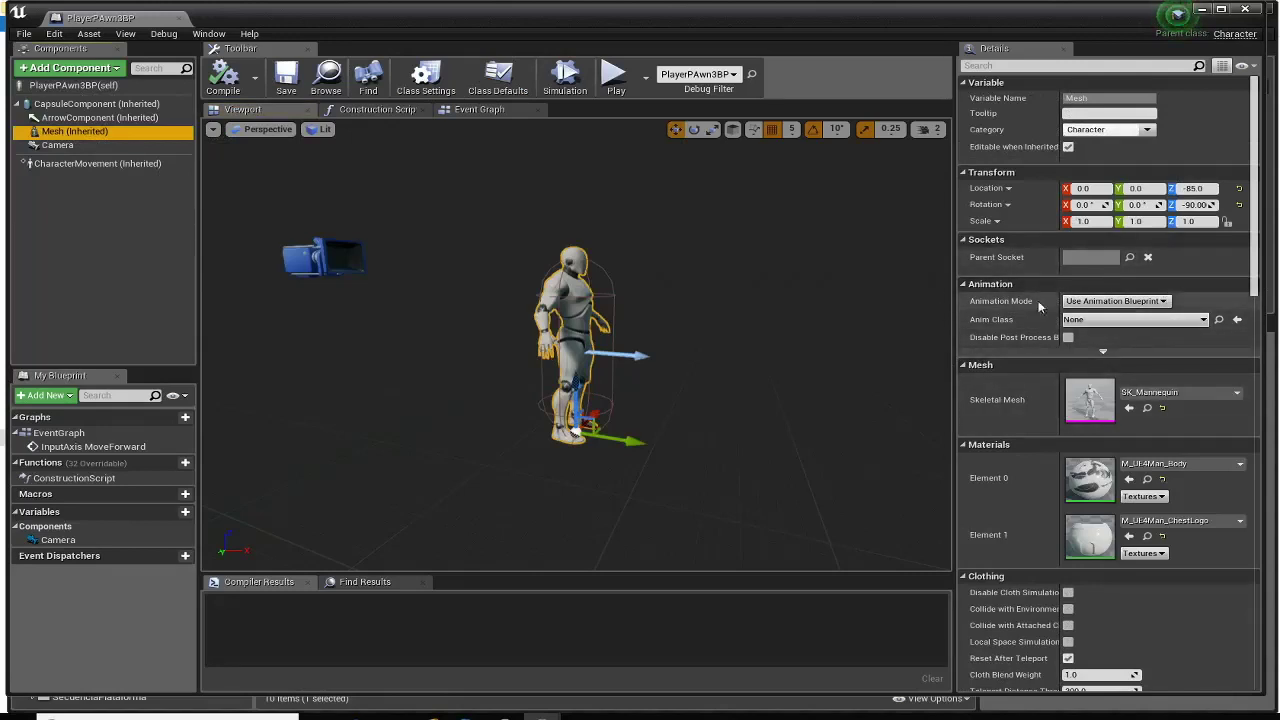
- Set the mesh to Use Animation Asset with ThirdPersonWalk, compile, and close the Blueprint
click(1162, 300)
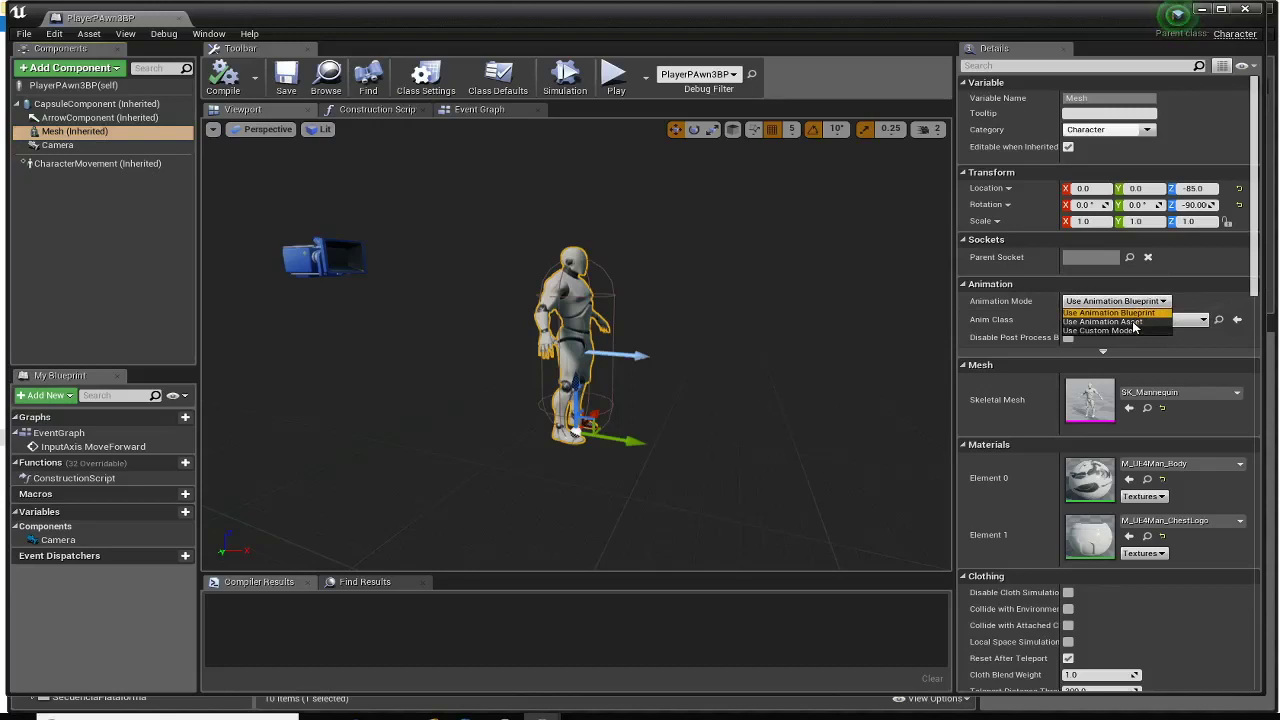
click(1134, 322)
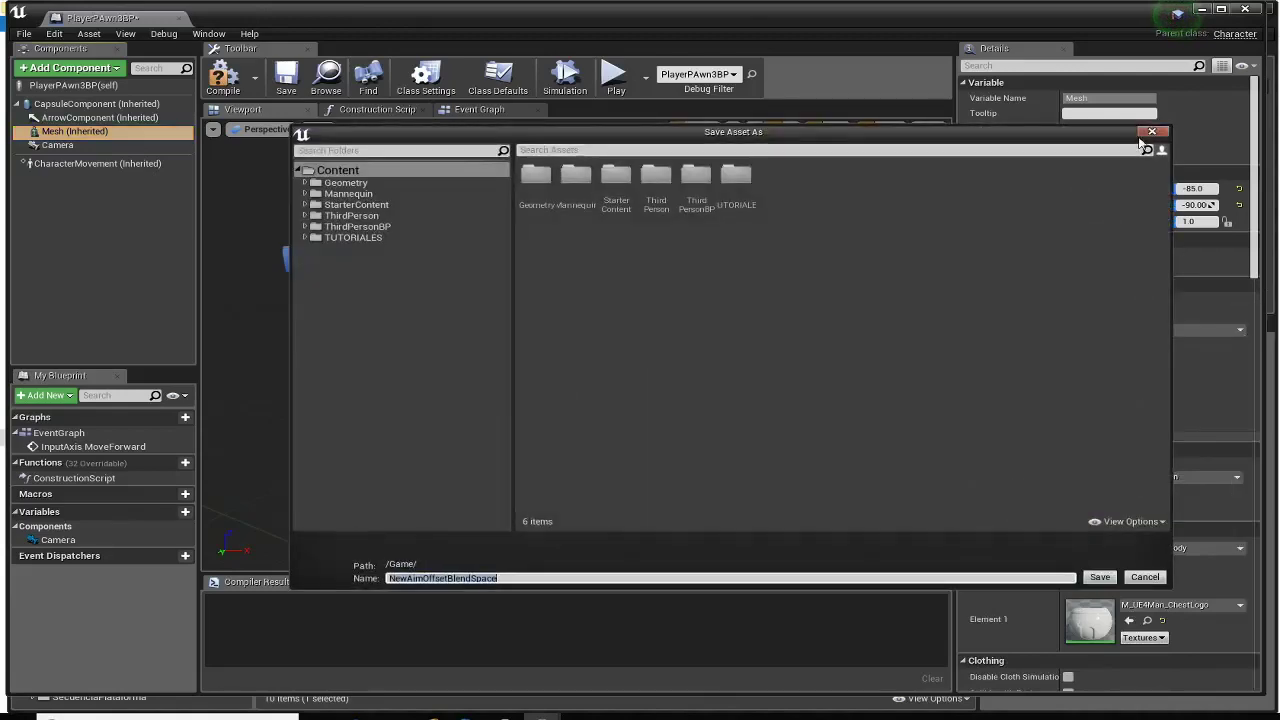
click(1151, 132)
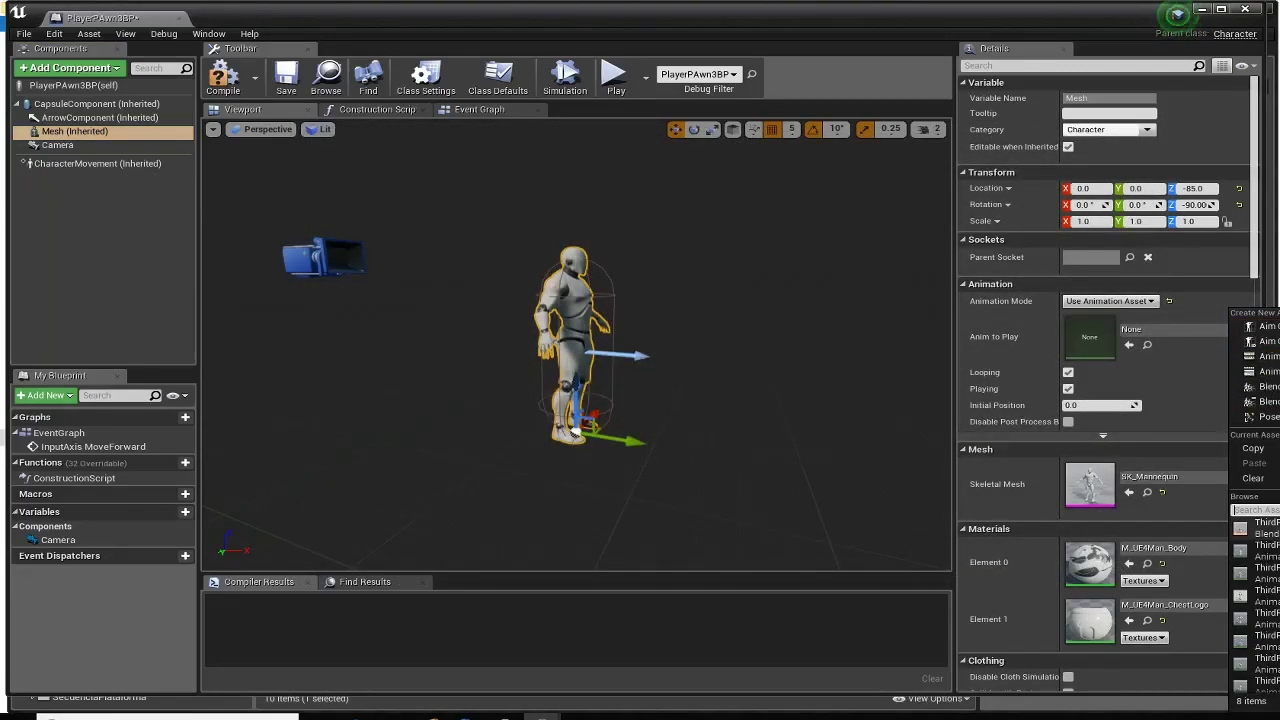
mouse_move(1255, 641)
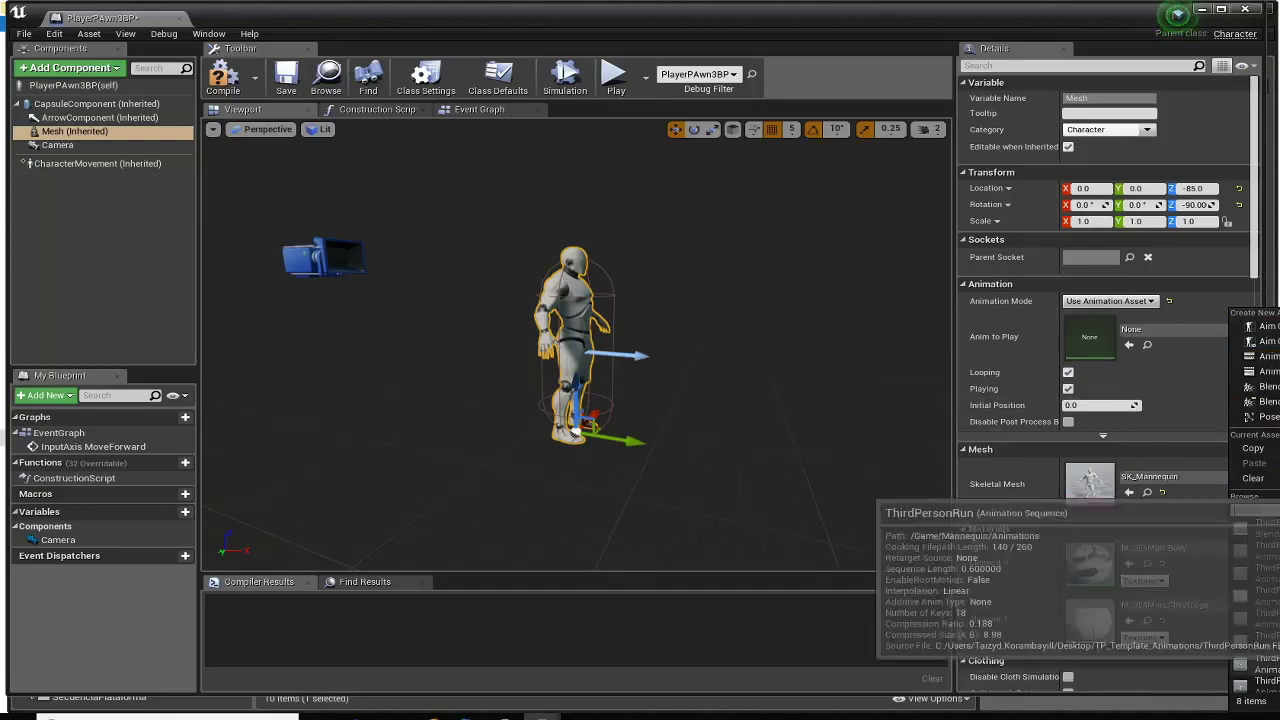
click(1258, 681)
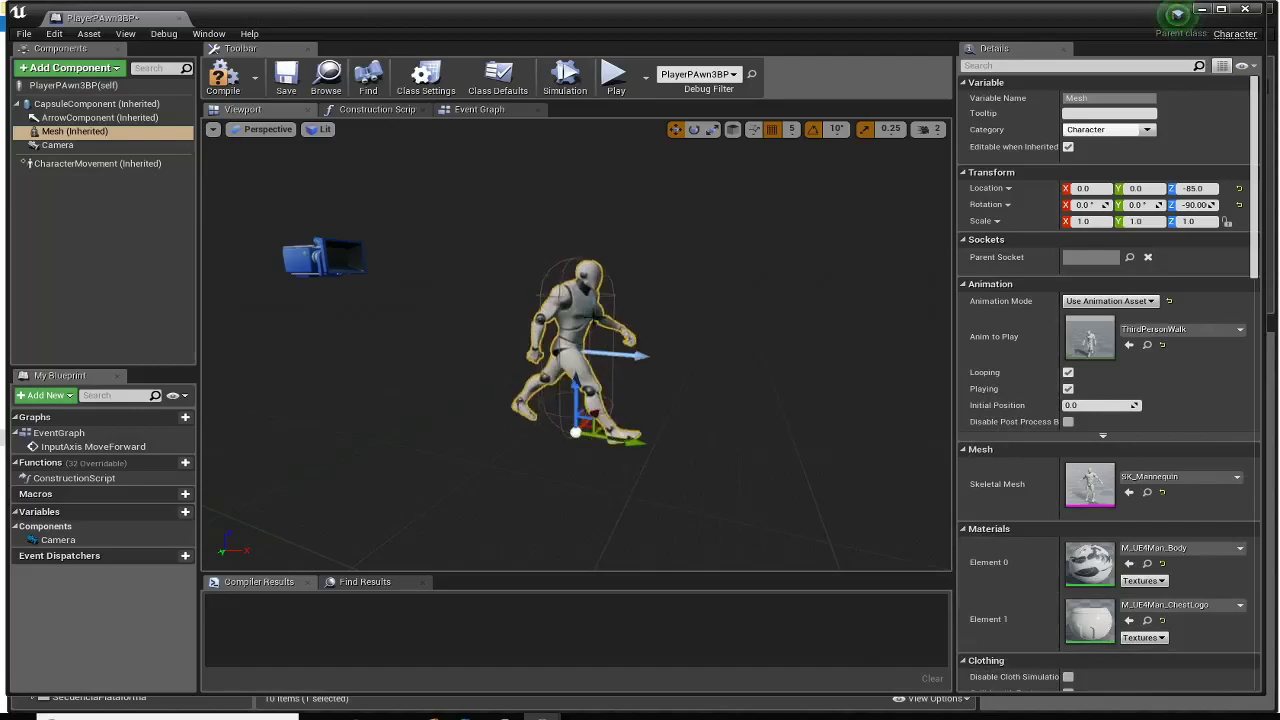
click(224, 80)
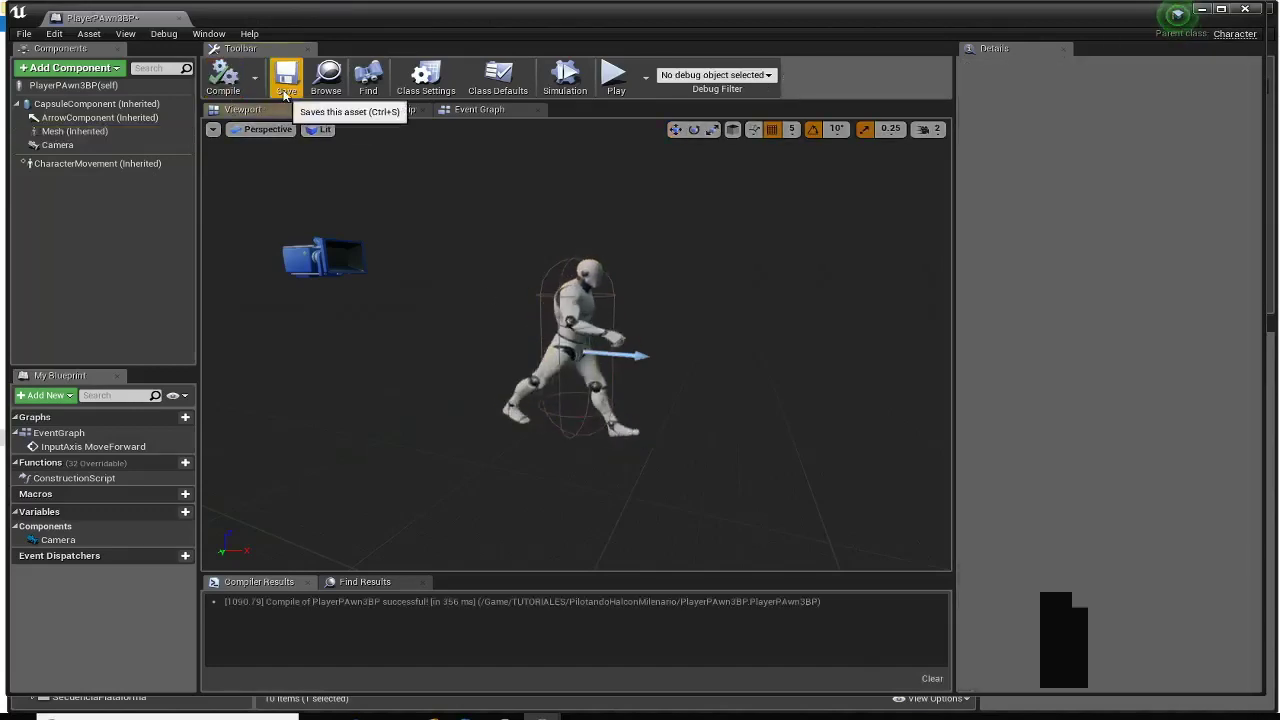
click(1245, 9)
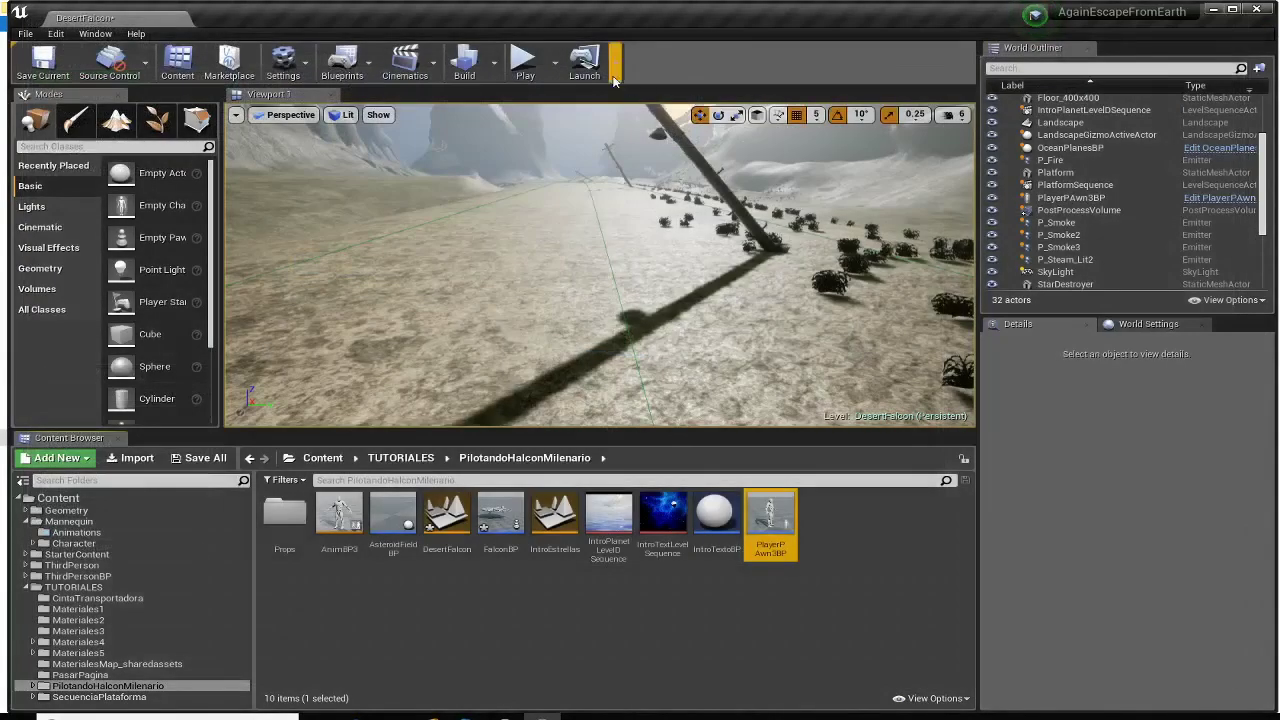
click(524, 60)
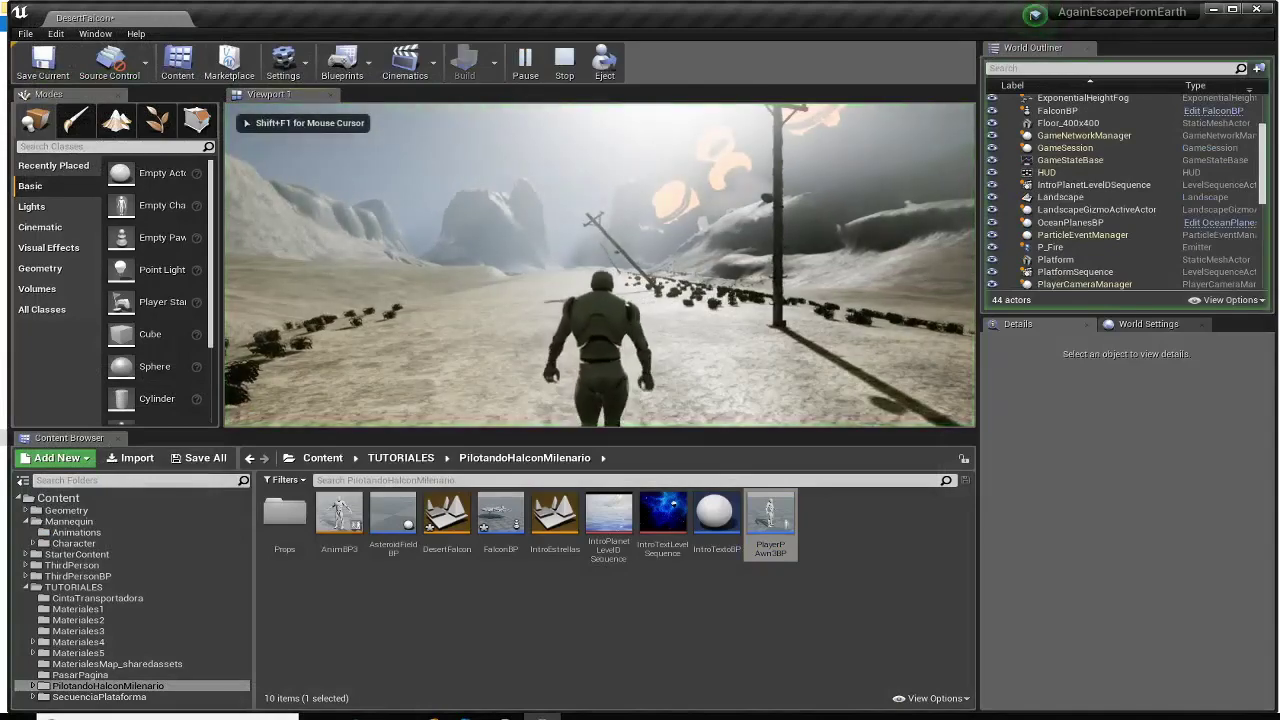
key(shift+F1)
key(F11)
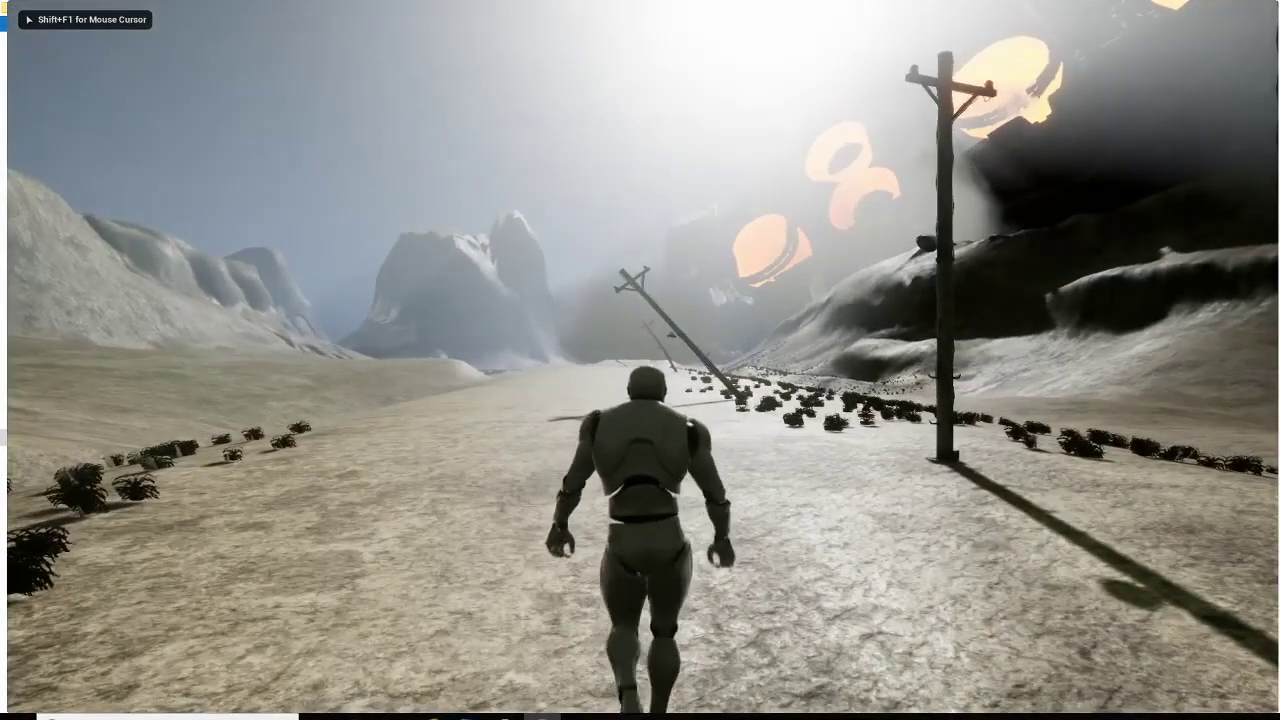
key(w)
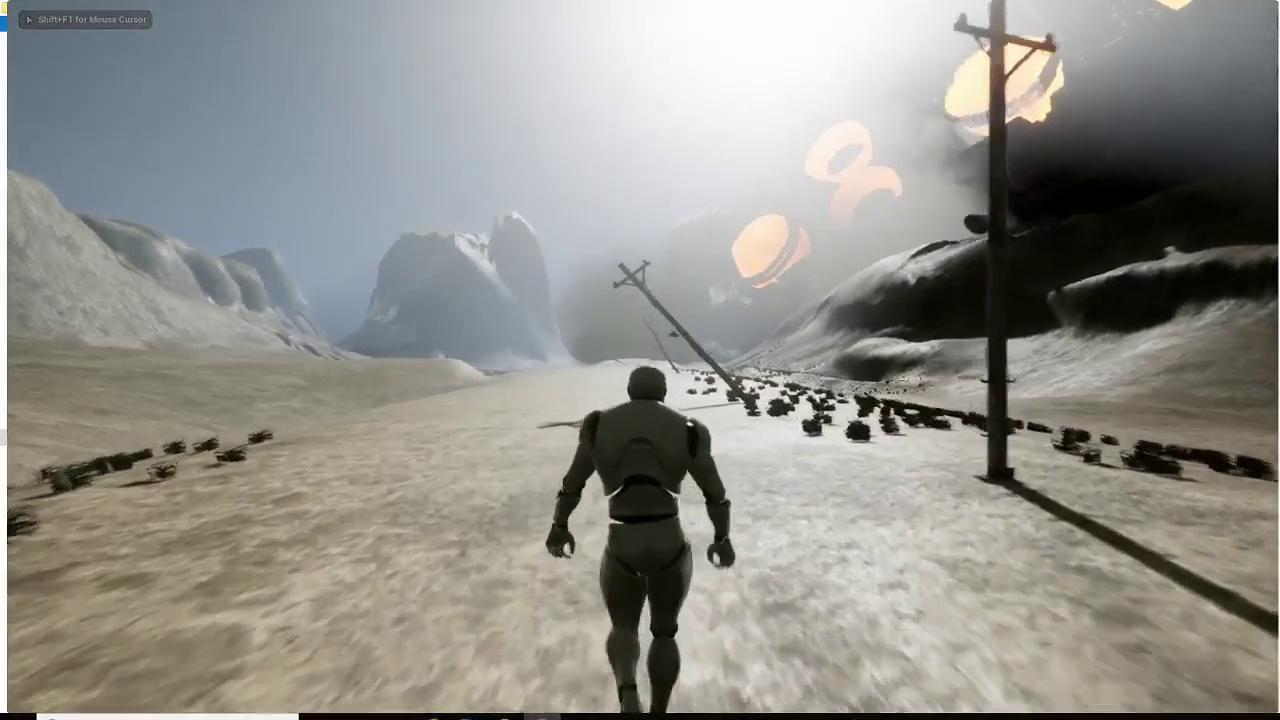
key(w)
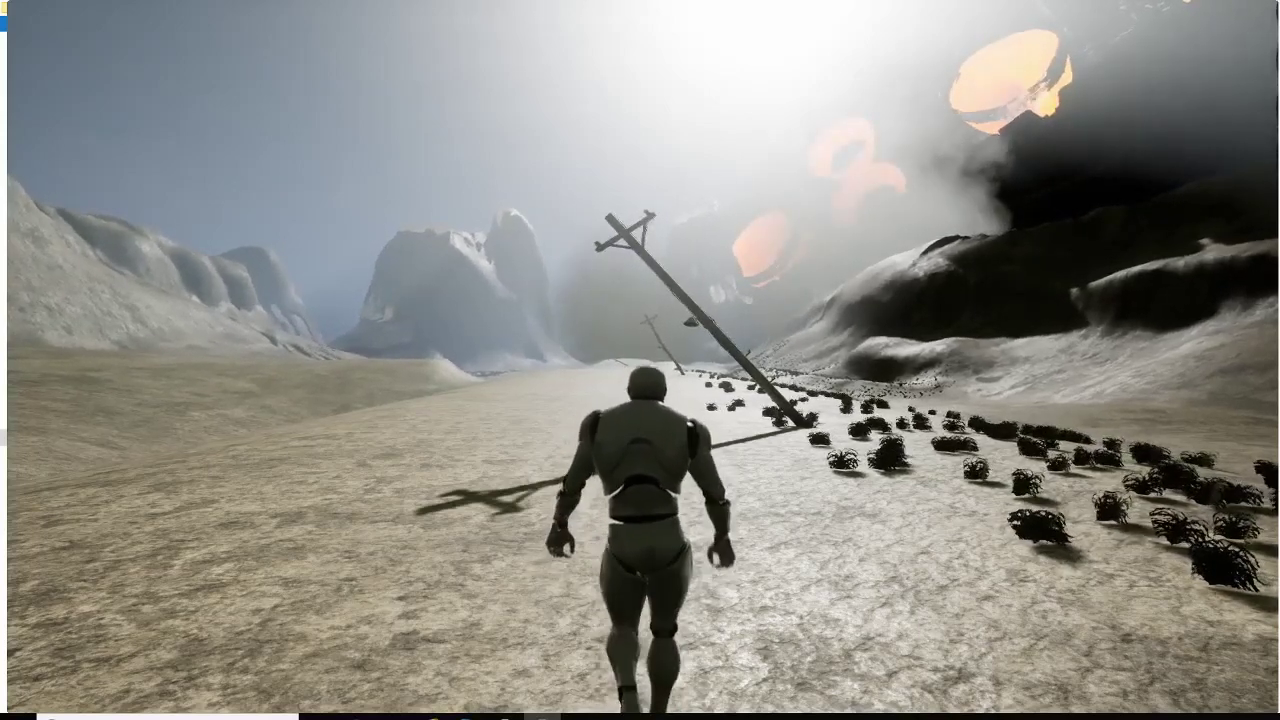
key(Escape)
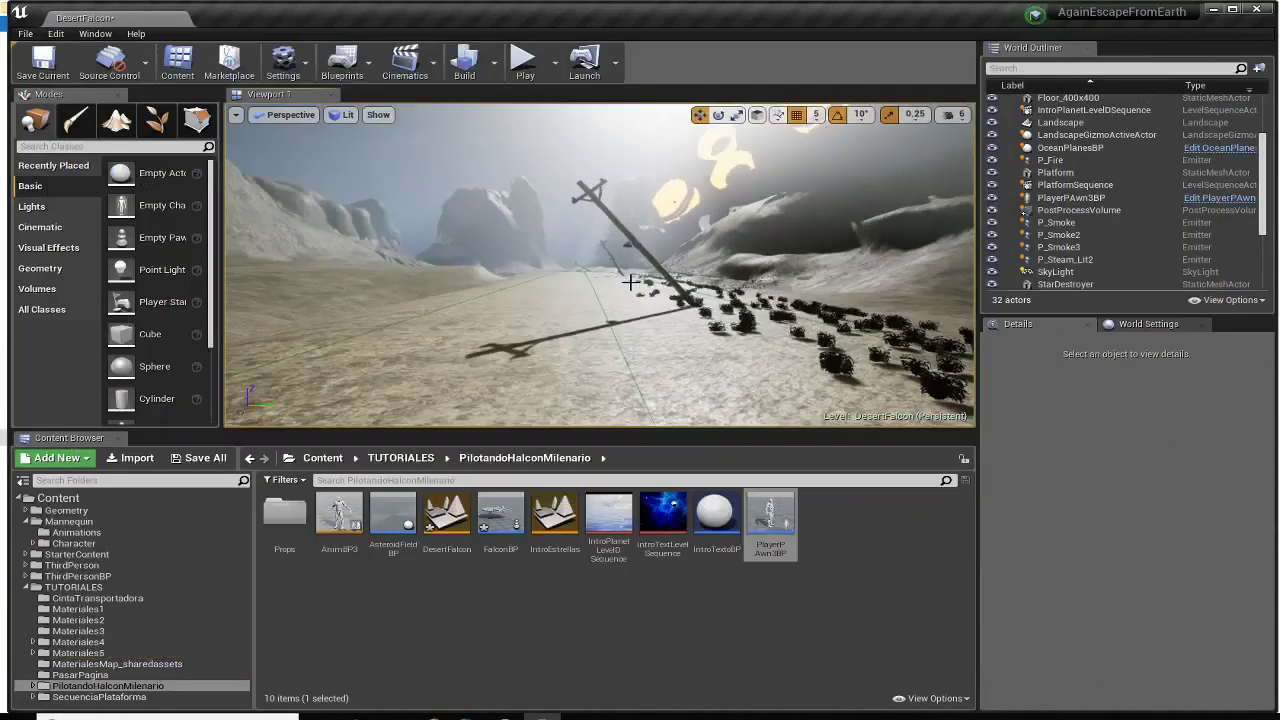
- Open the PlayerPAwn3BP Blueprint and select its Mesh component
double_click(774, 520)
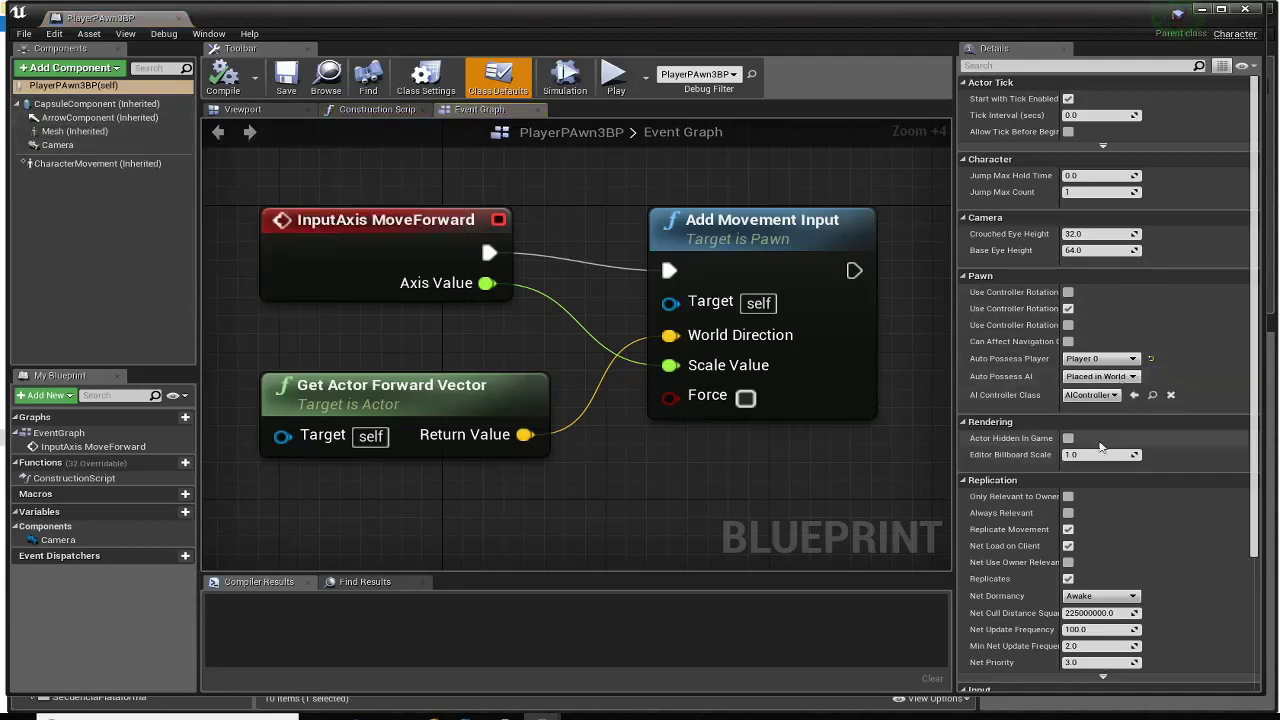
click(117, 131)
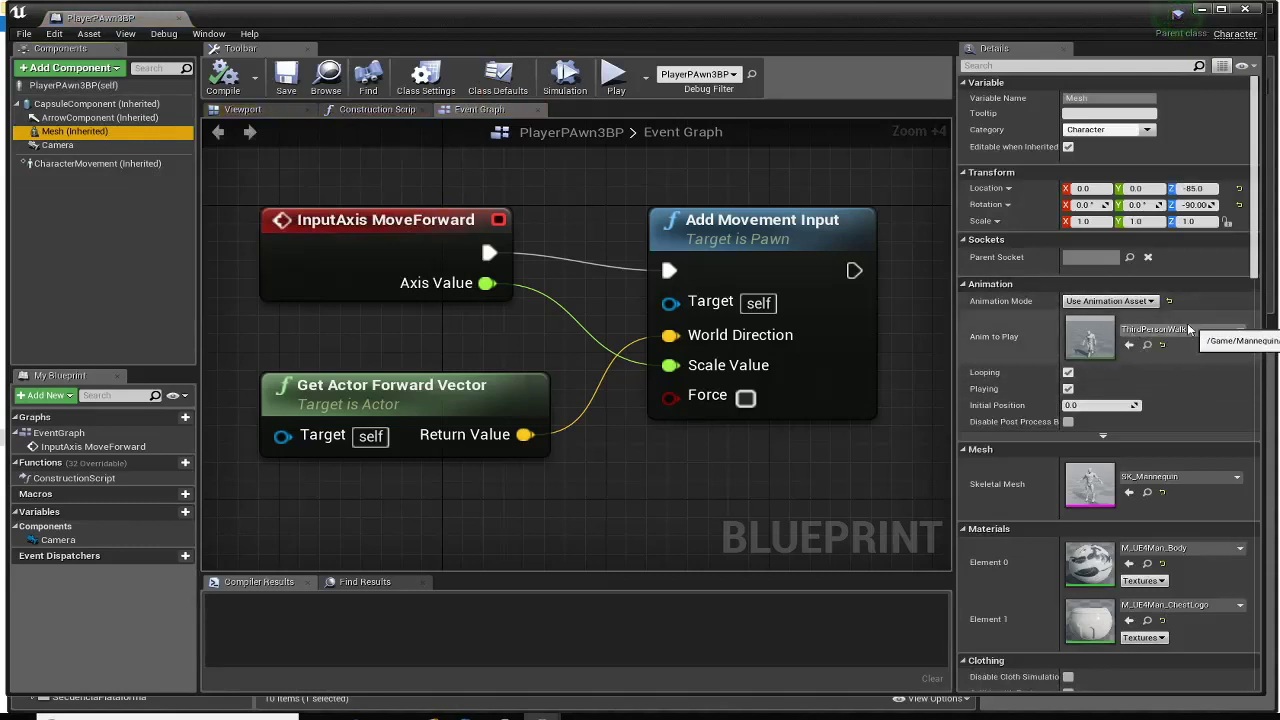
right_drag(764, 493, 741, 446)
scroll(555, 448, down, 1)
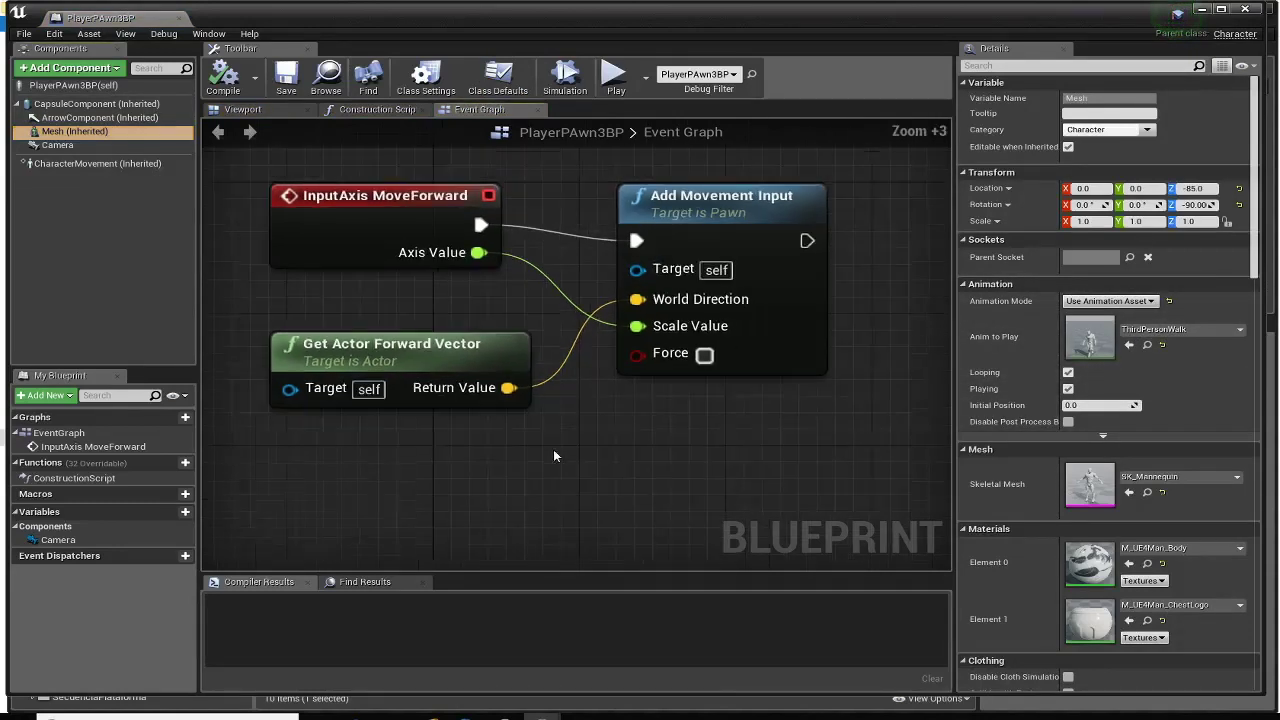
right_drag(528, 477, 524, 453)
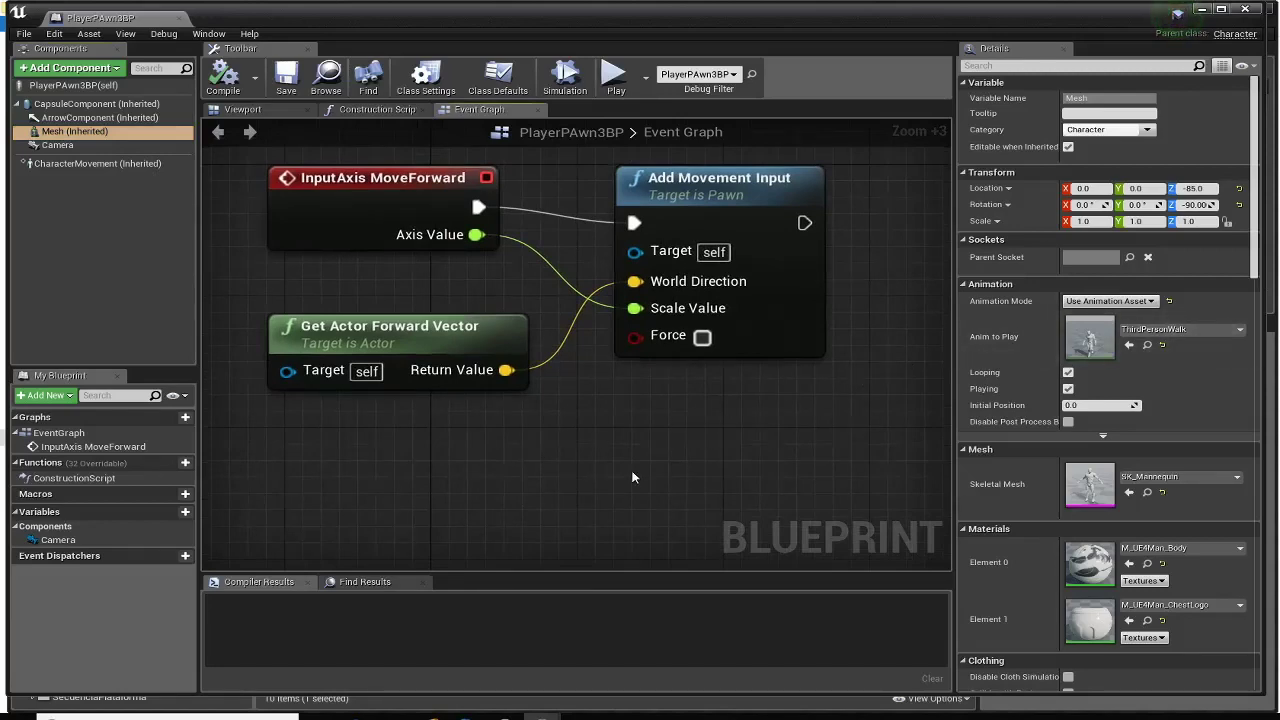
scroll(612, 485, down, 1)
scroll(612, 485, down, 2)
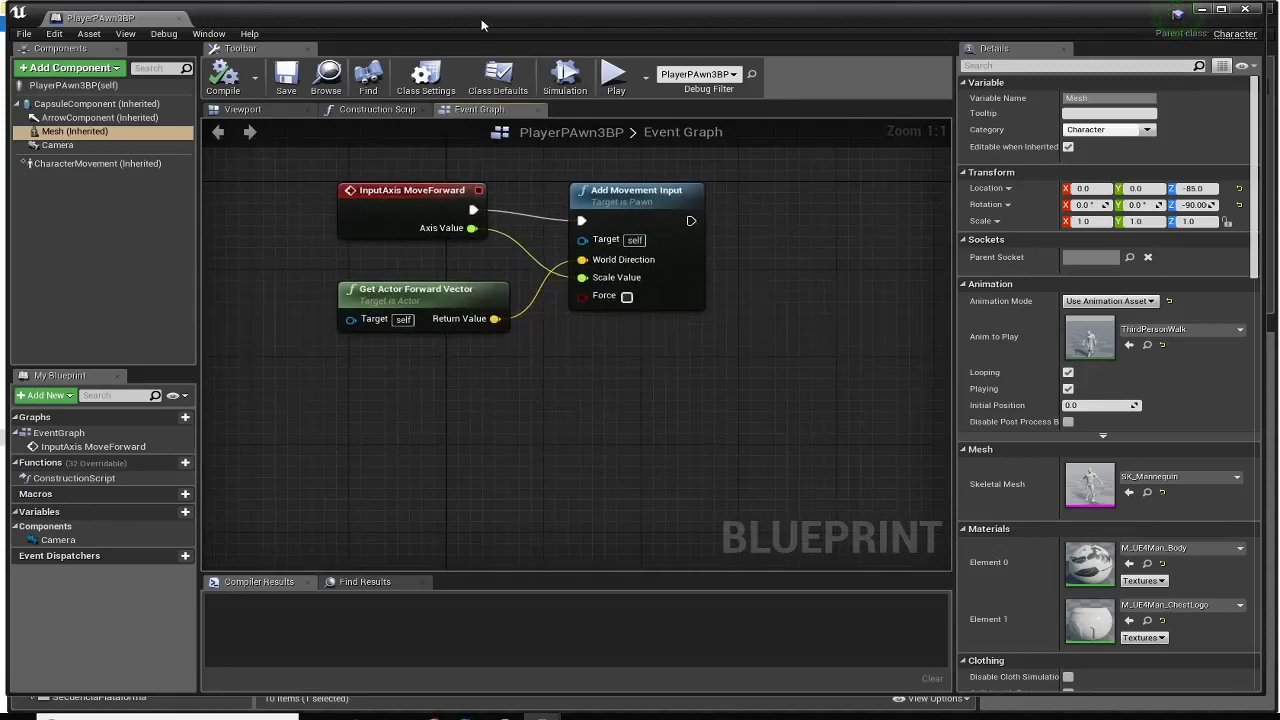
right_drag(471, 449, 482, 397)
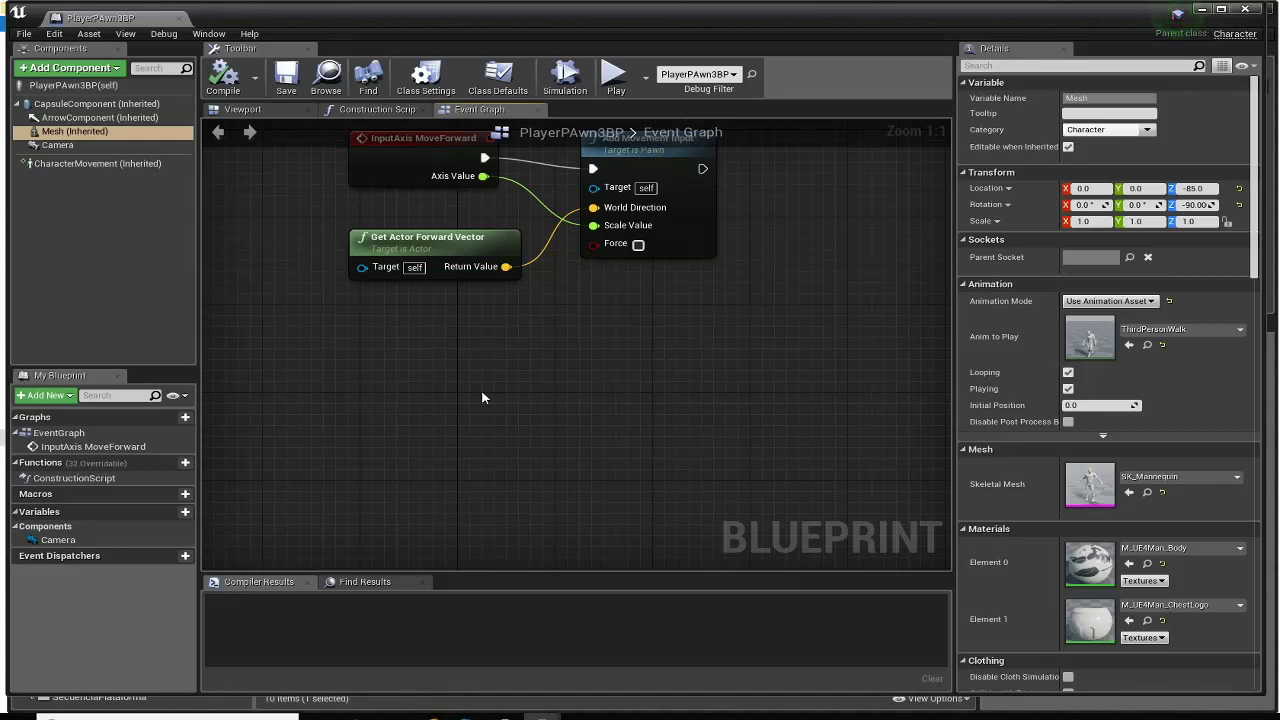
right_drag(482, 397, 466, 475)
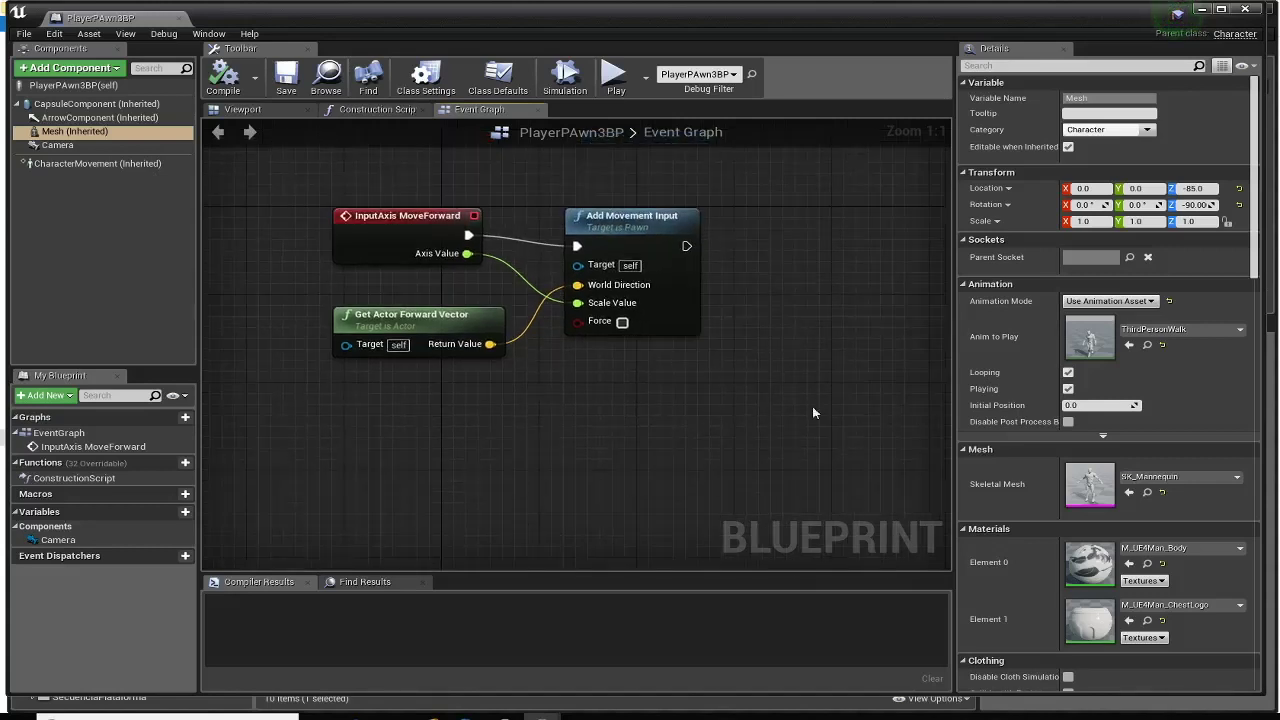
right_drag(513, 440, 505, 399)
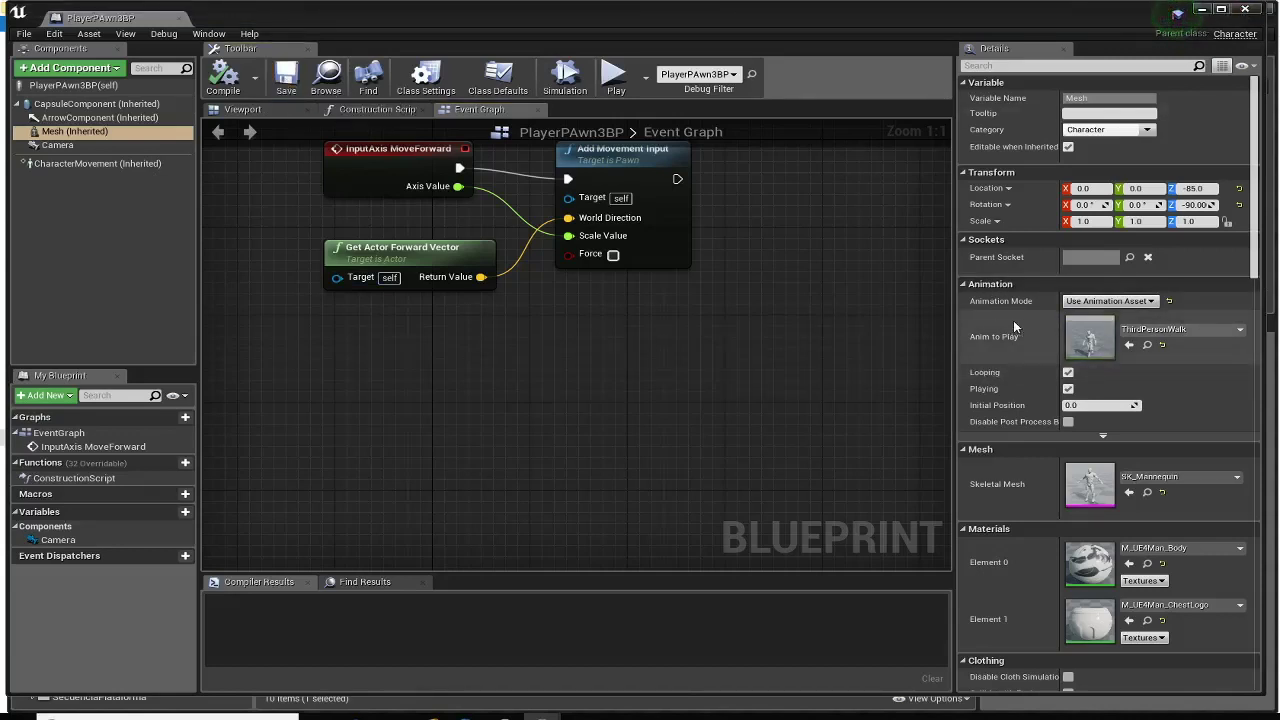
- Clear Anim to Play to None, recompile, and close the Blueprint editor
click(1162, 344)
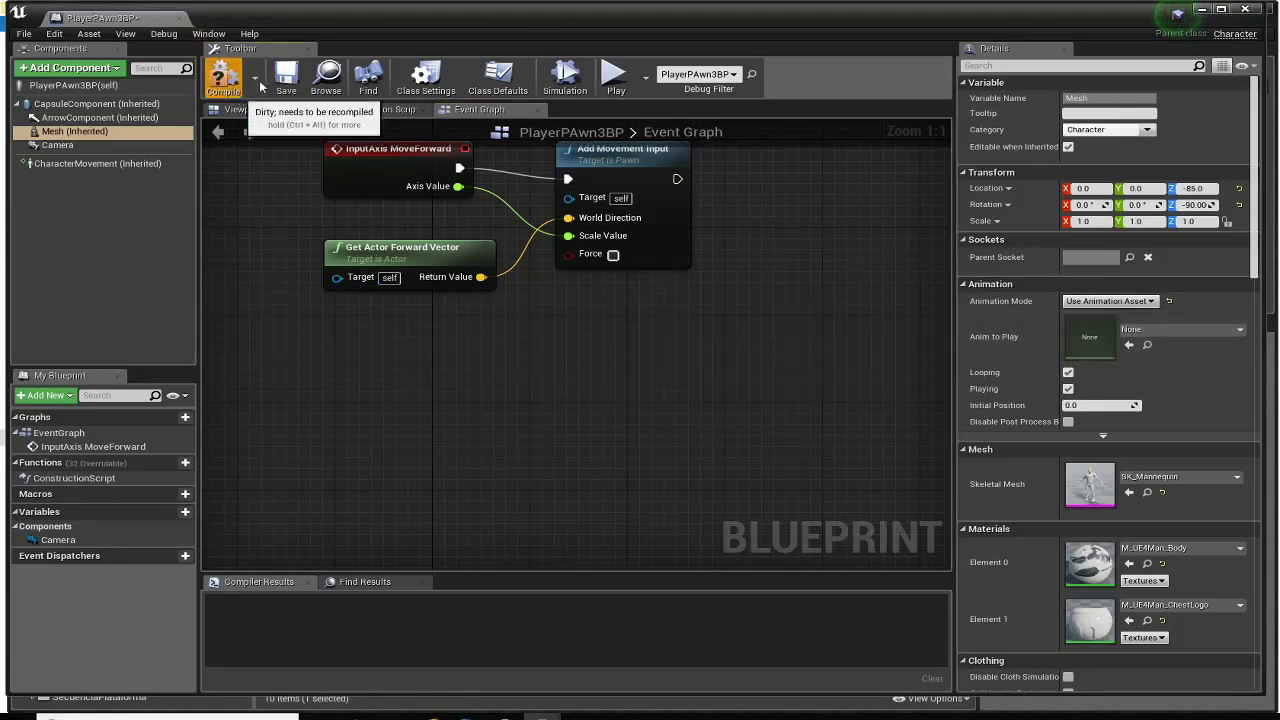
click(224, 78)
click(242, 109)
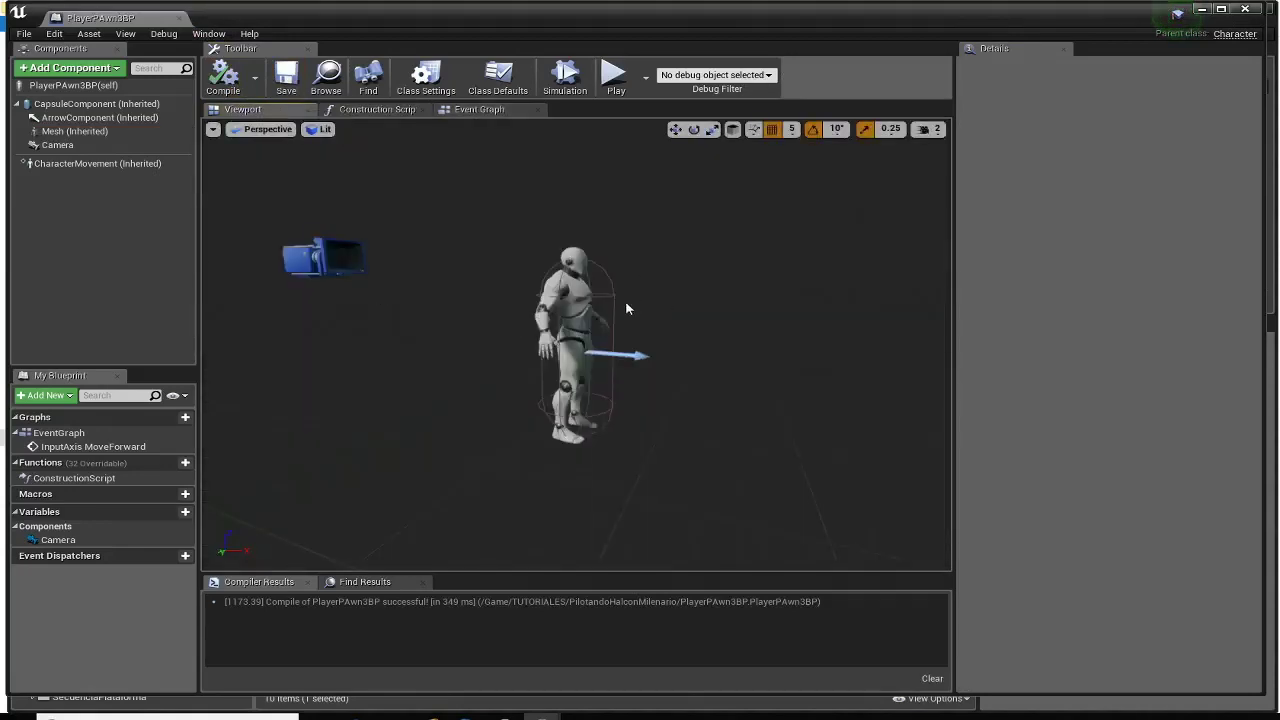
click(1245, 10)
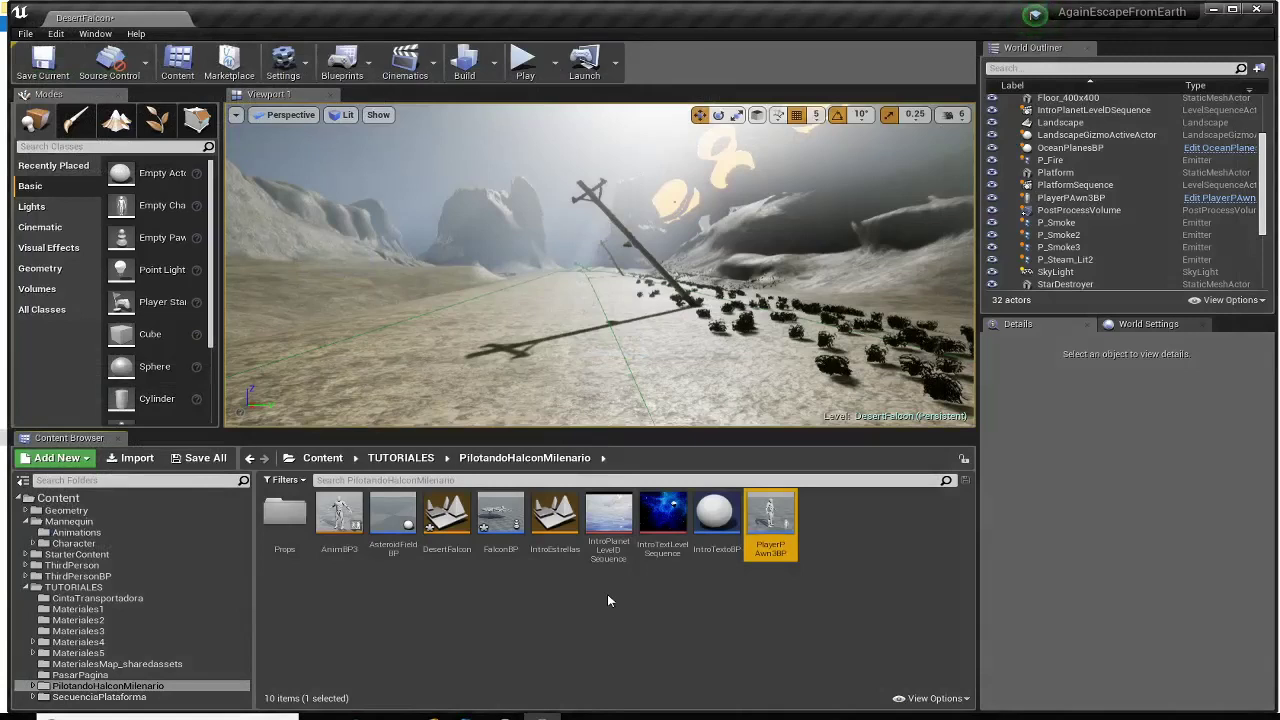
- Create an Animation Blueprint in the Content Browser targeting UE4_Mannequin_Skeleton
right_click(855, 547)
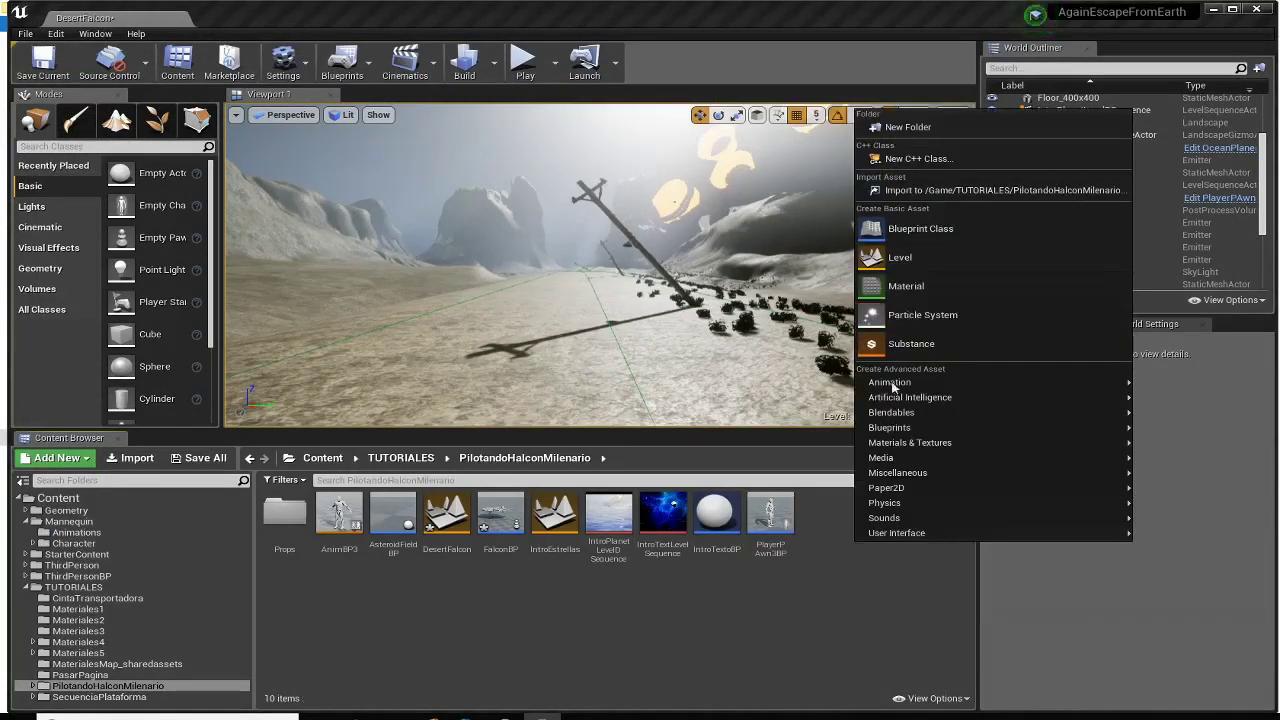
mouse_move(908, 383)
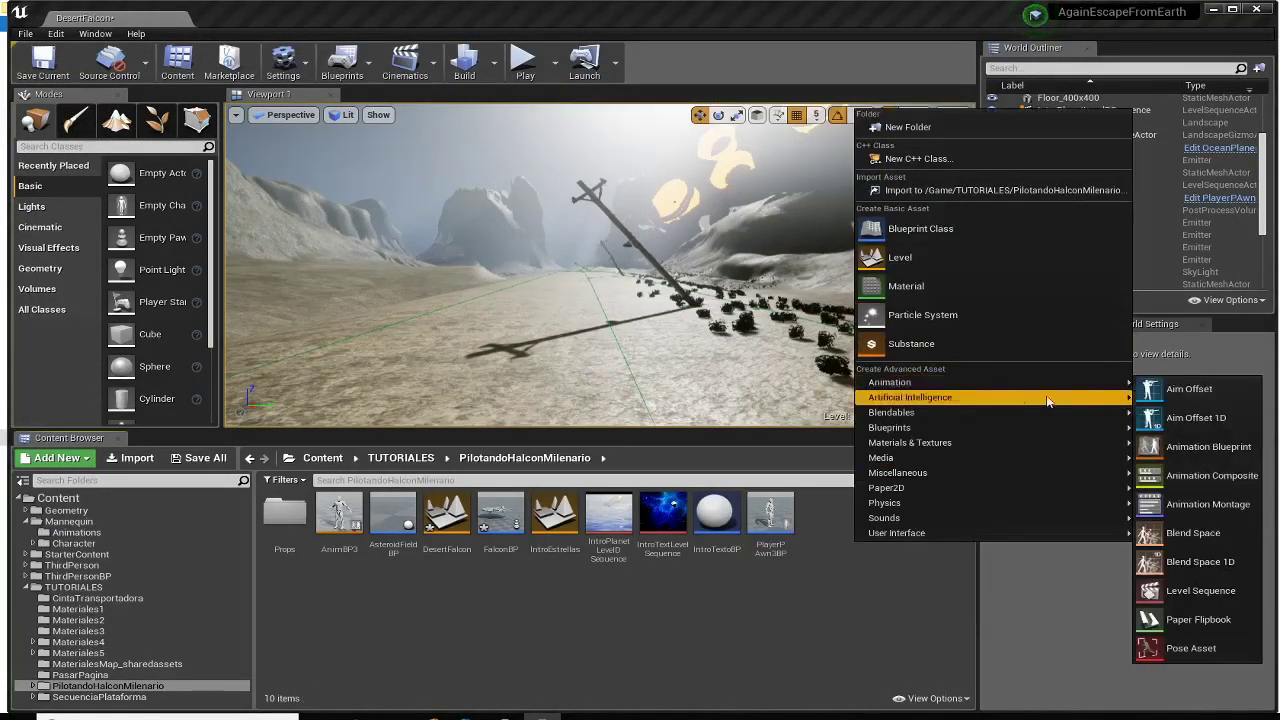
click(1186, 448)
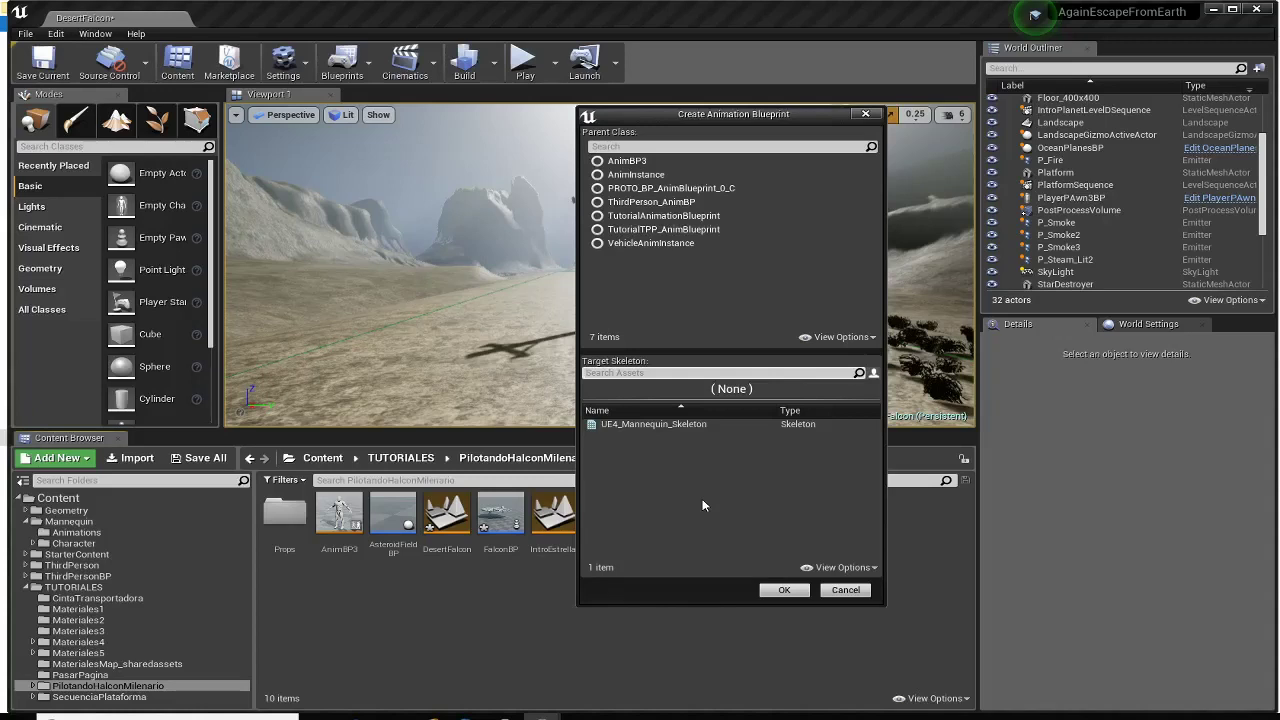
click(638, 426)
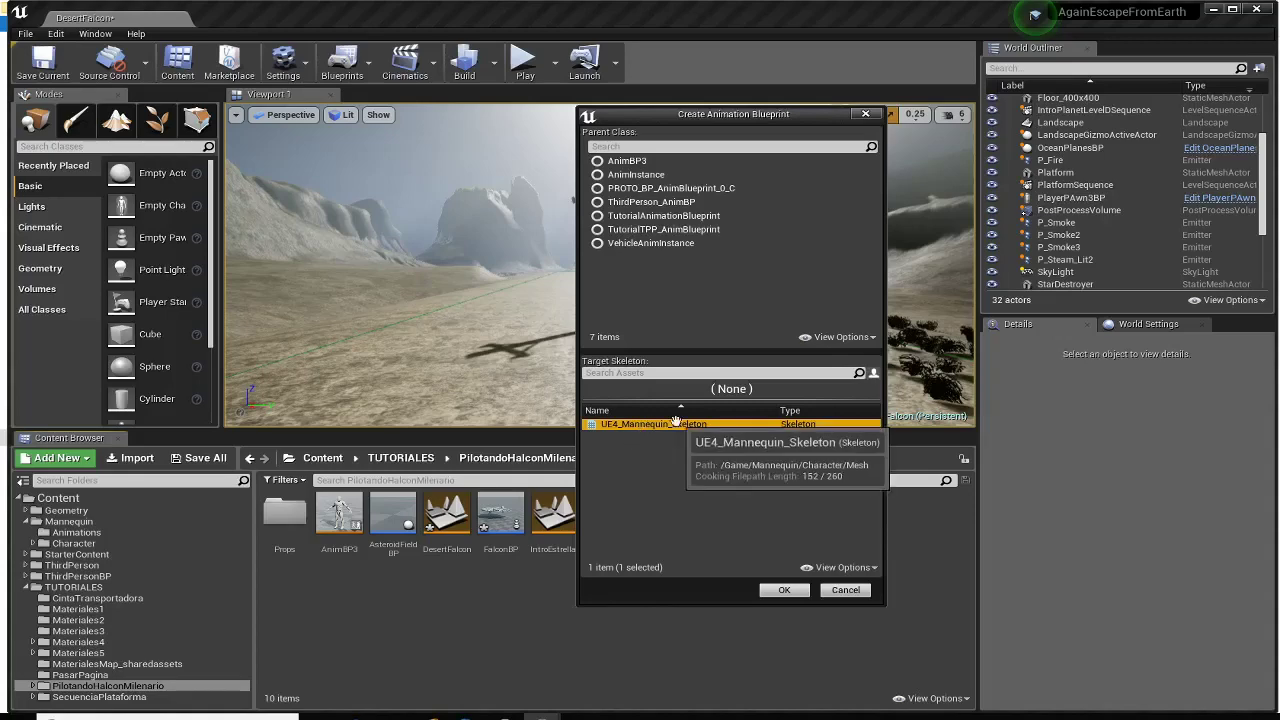
click(784, 590)
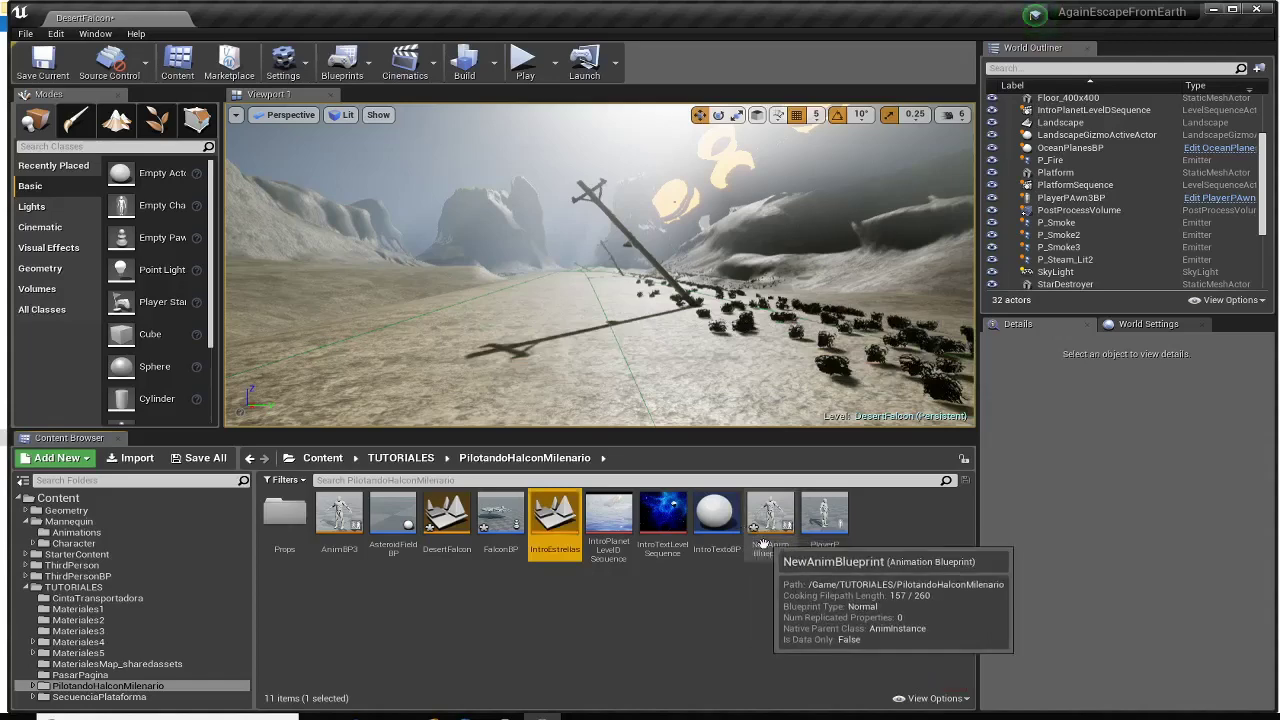
- Rename the new animation blueprint to AnimBP
click(766, 552)
right_click(765, 555)
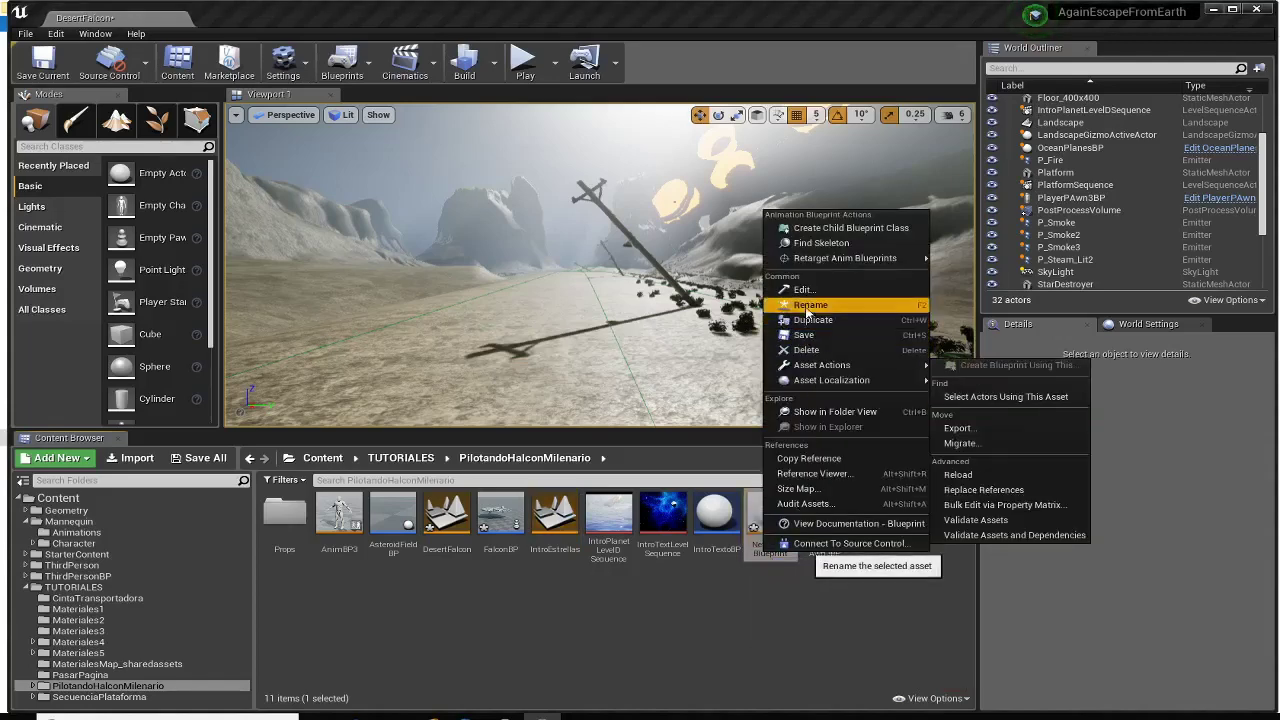
click(805, 305)
text(Anim)
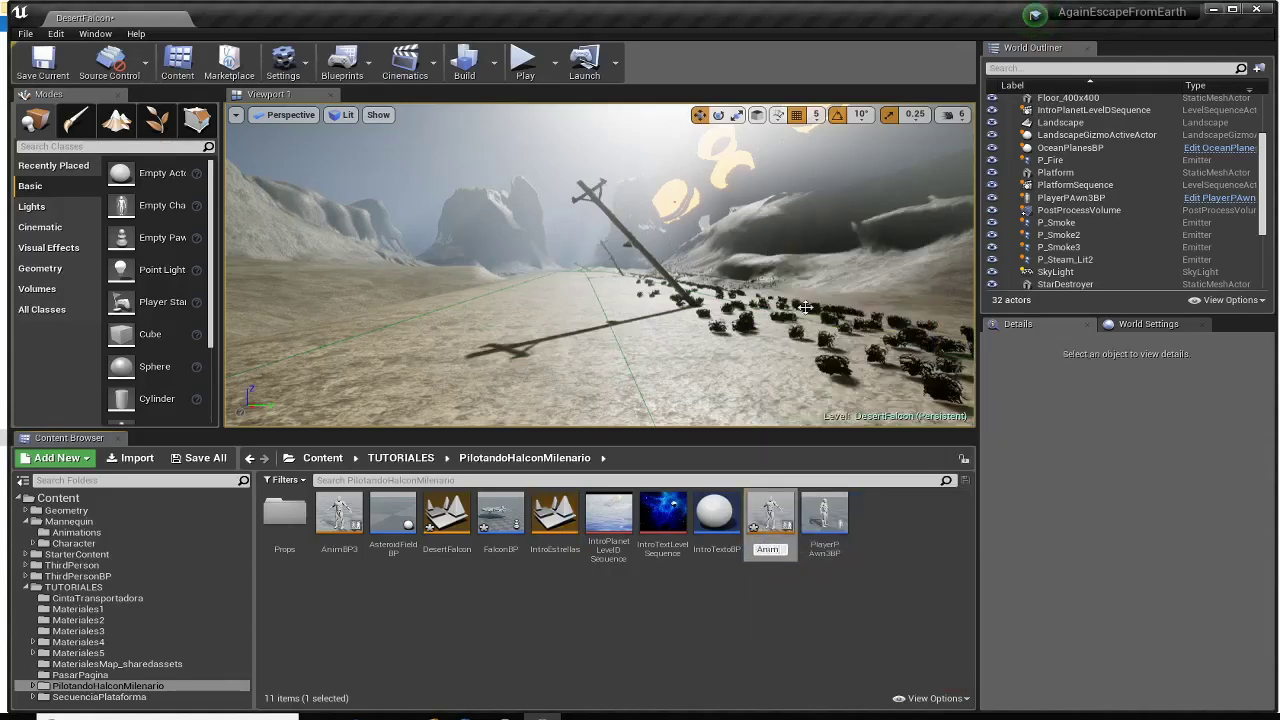
text(BP)
key(Return)
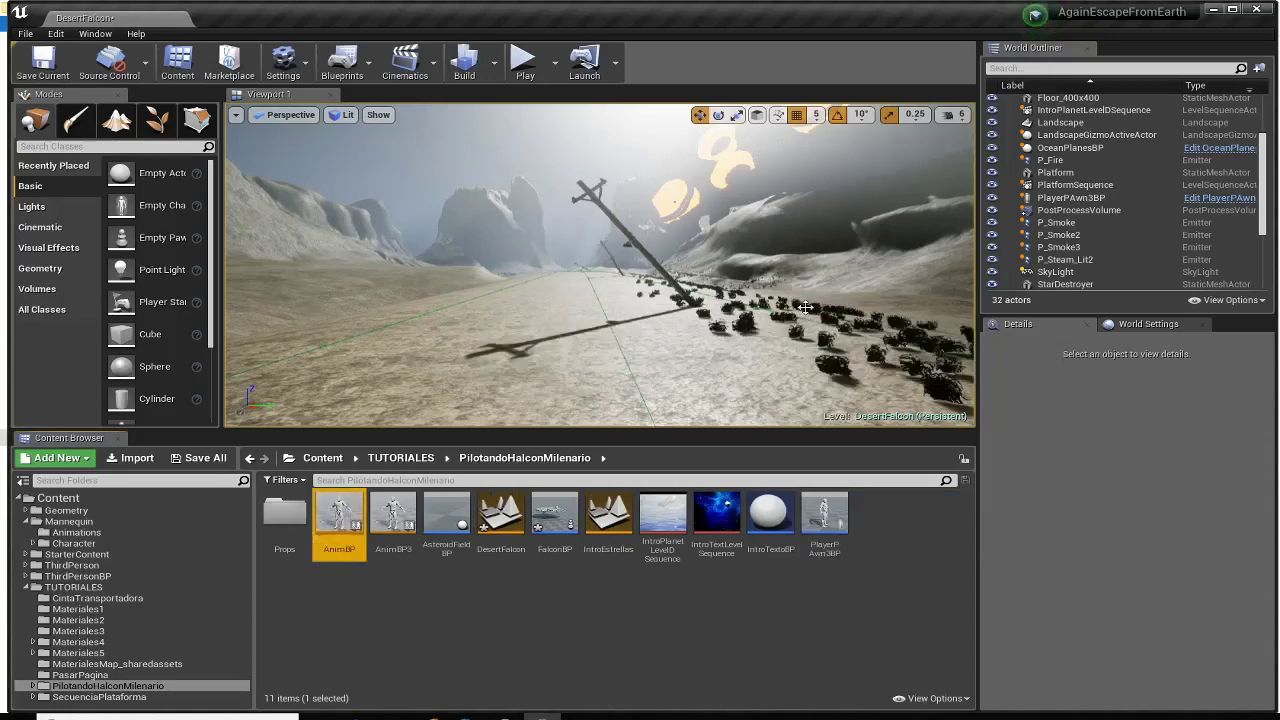
- Delete the old AnimBP3 asset and open AnimBP for editing
click(377, 540)
key(Delete)
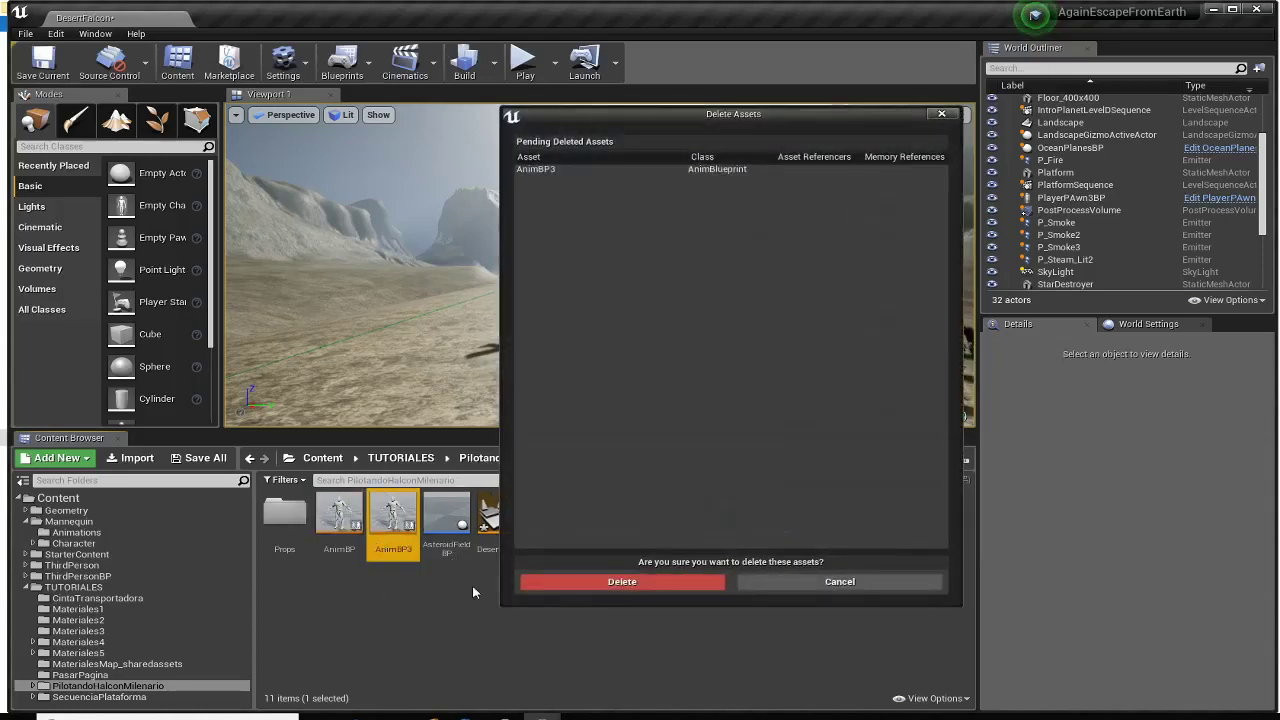
click(548, 581)
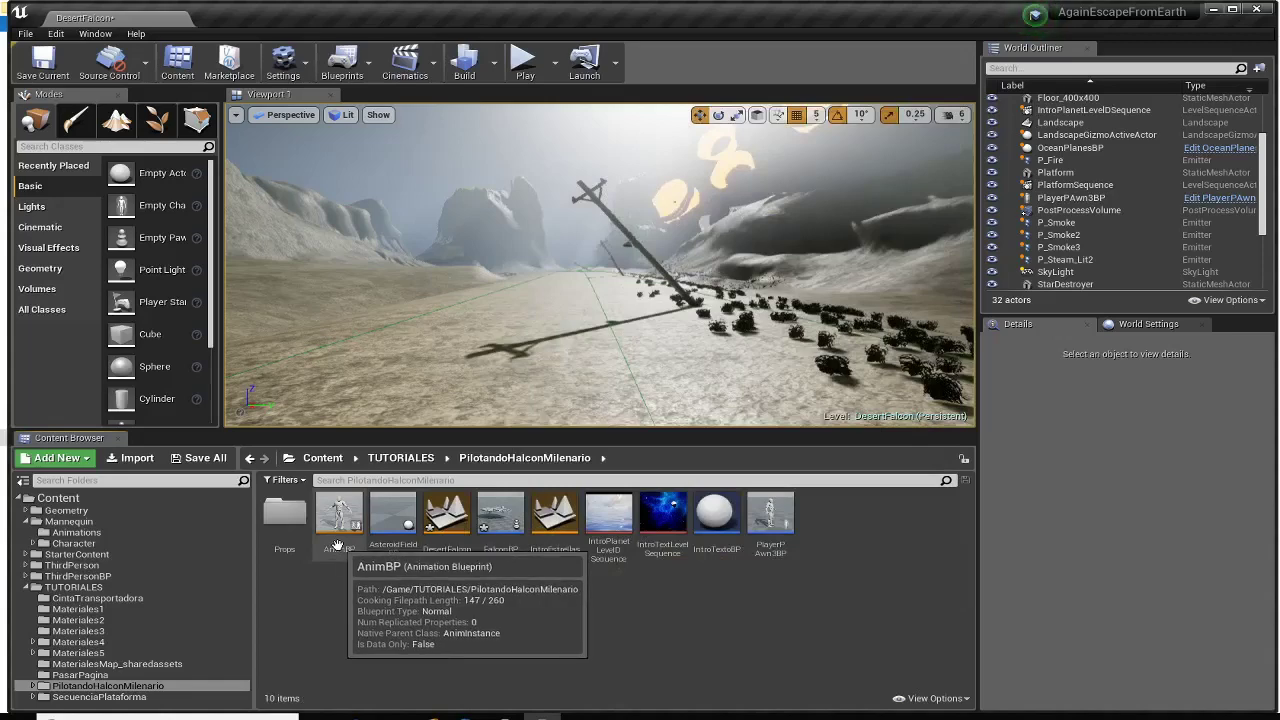
double_click(339, 549)
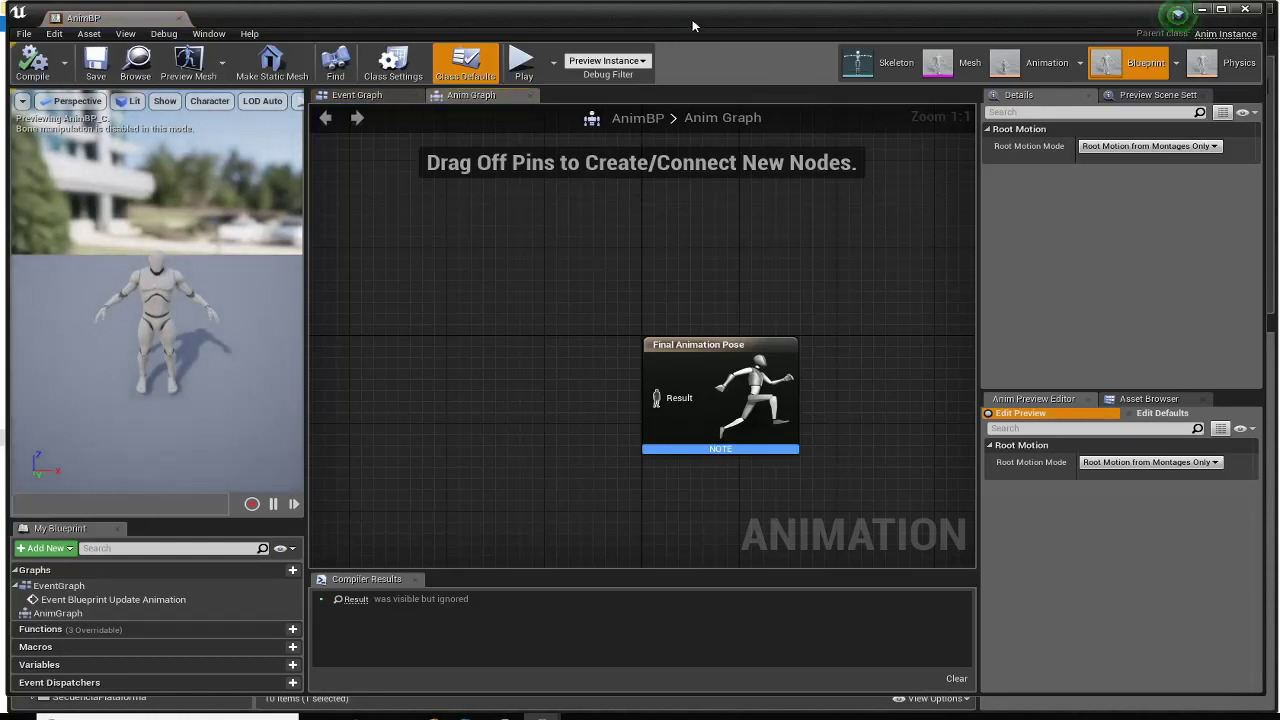
- Look over AnimBP's Event Graph and Anim Graph, ending on the Anim Graph
click(374, 96)
click(466, 96)
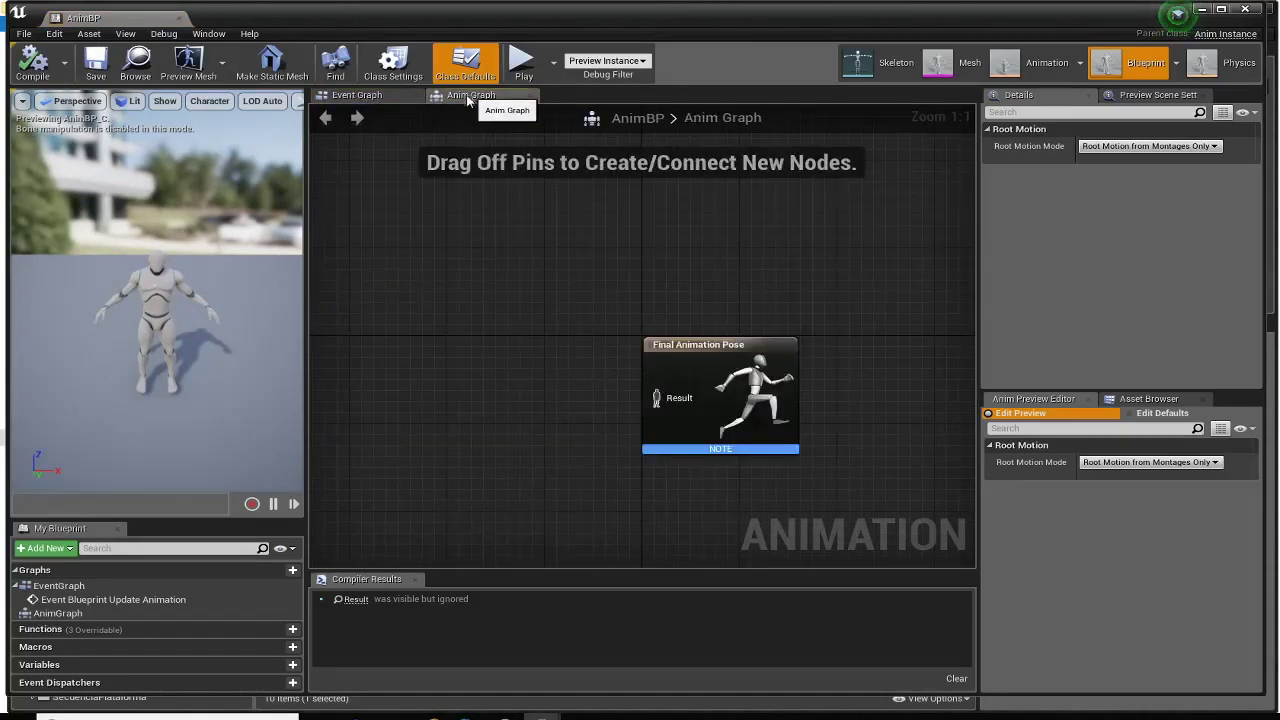
click(372, 96)
right_drag(549, 294, 323, 238)
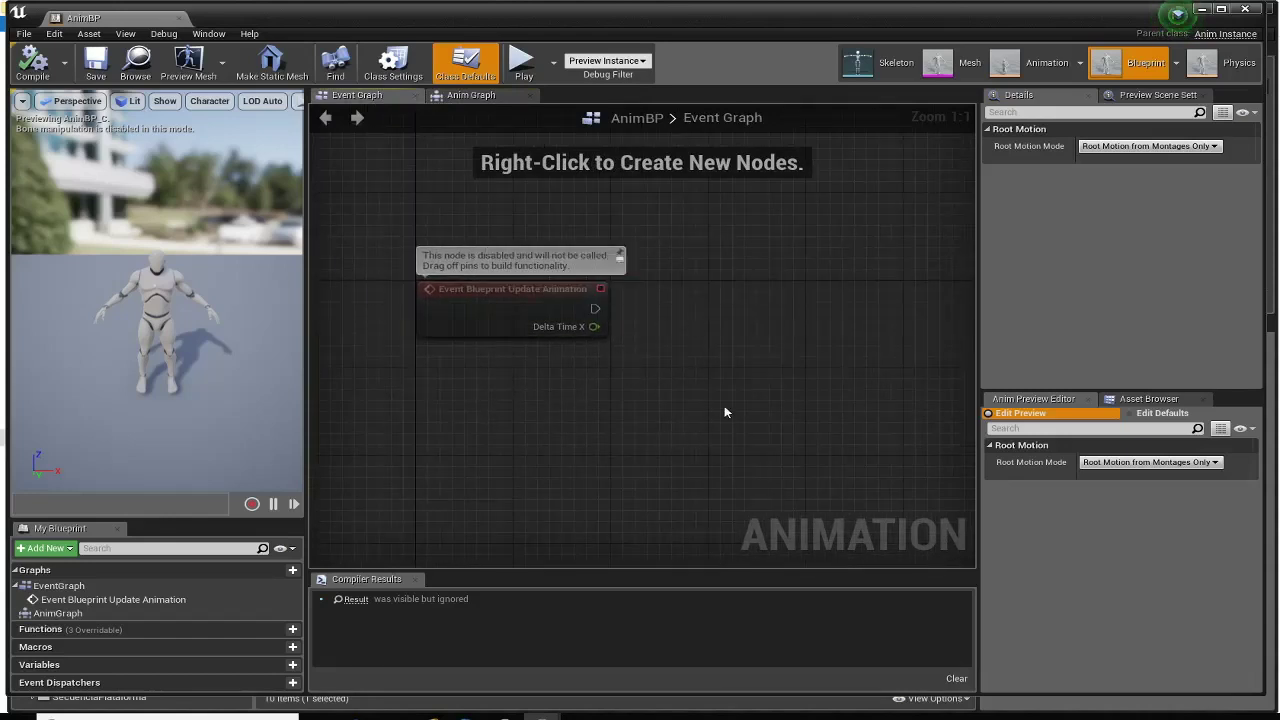
right_drag(685, 422, 657, 376)
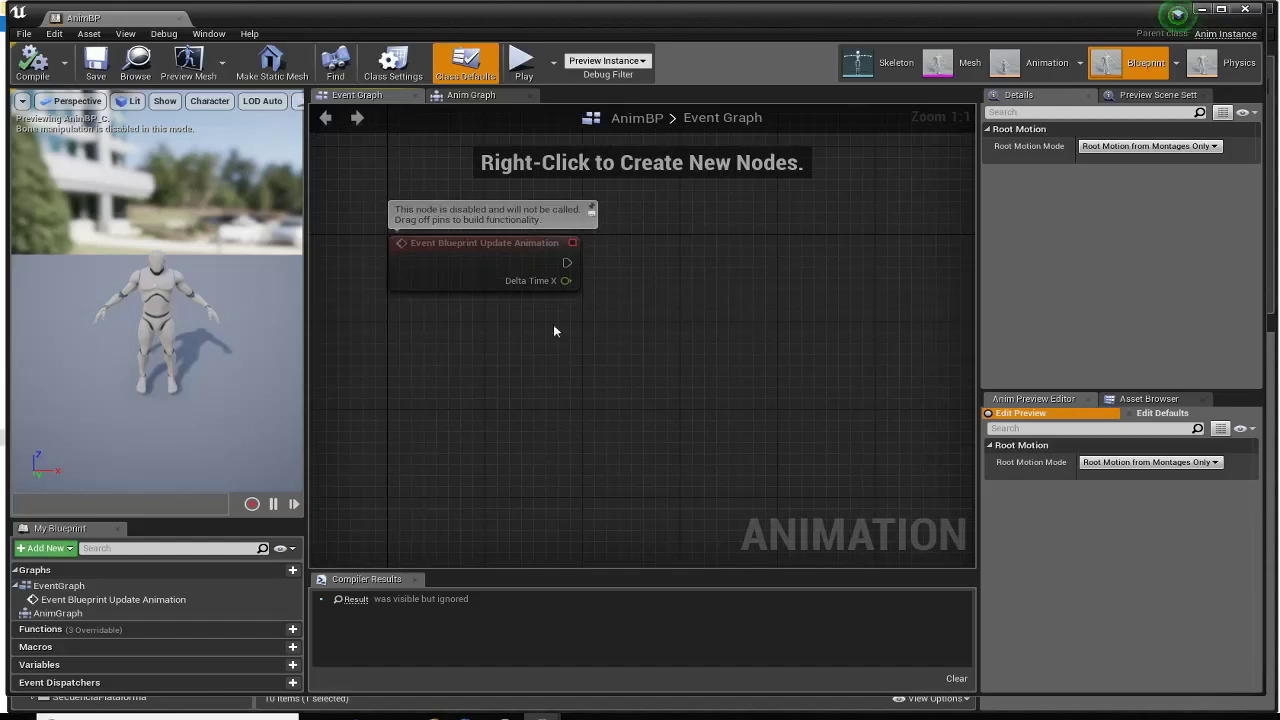
click(486, 101)
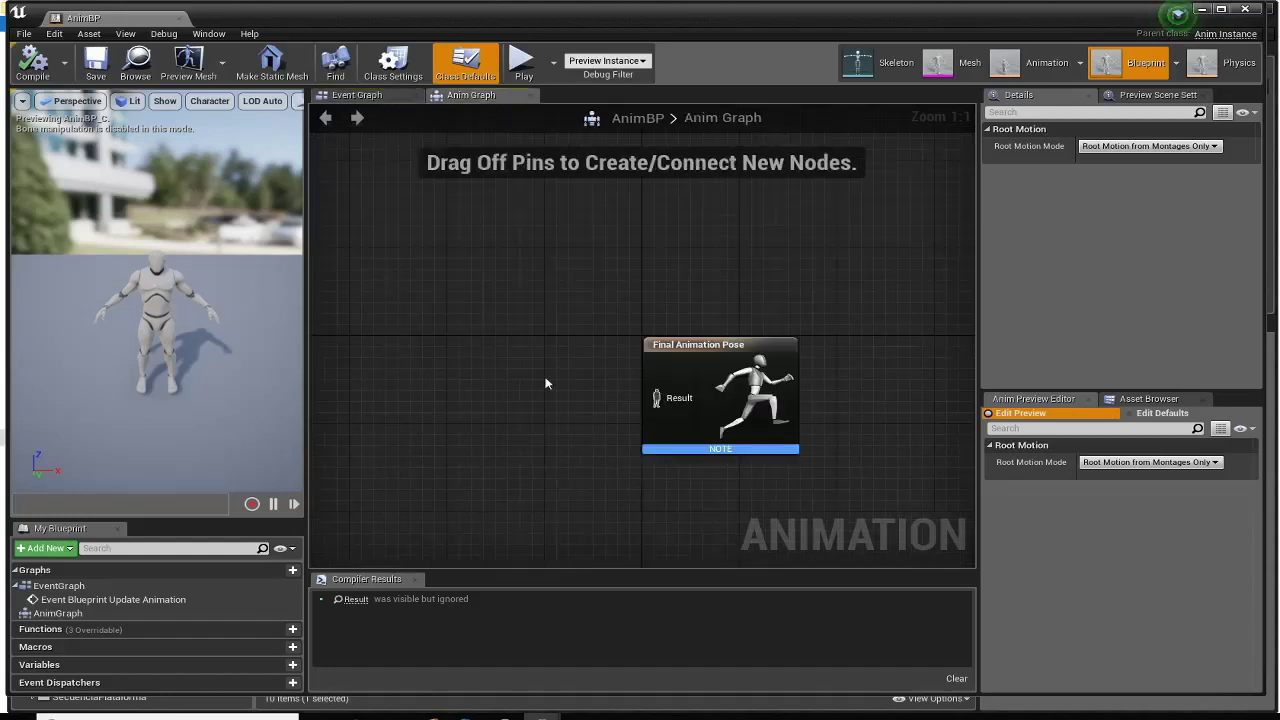
right_drag(546, 380, 619, 326)
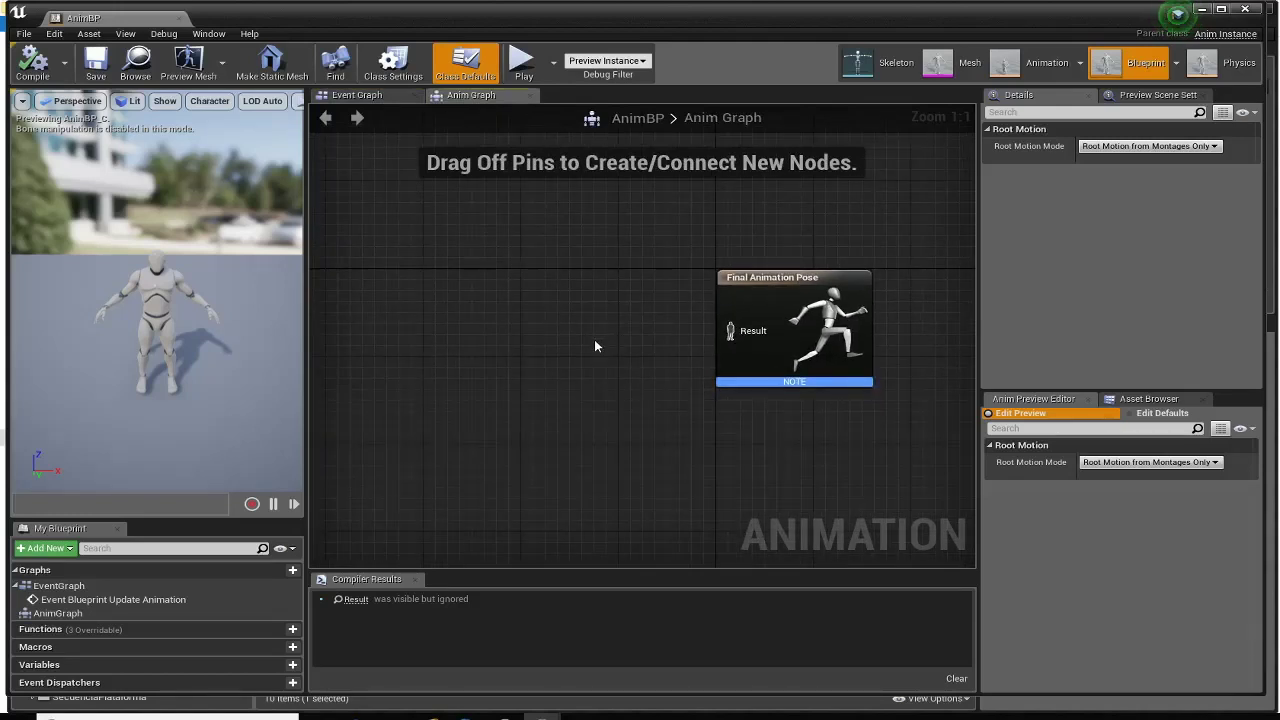
click(362, 96)
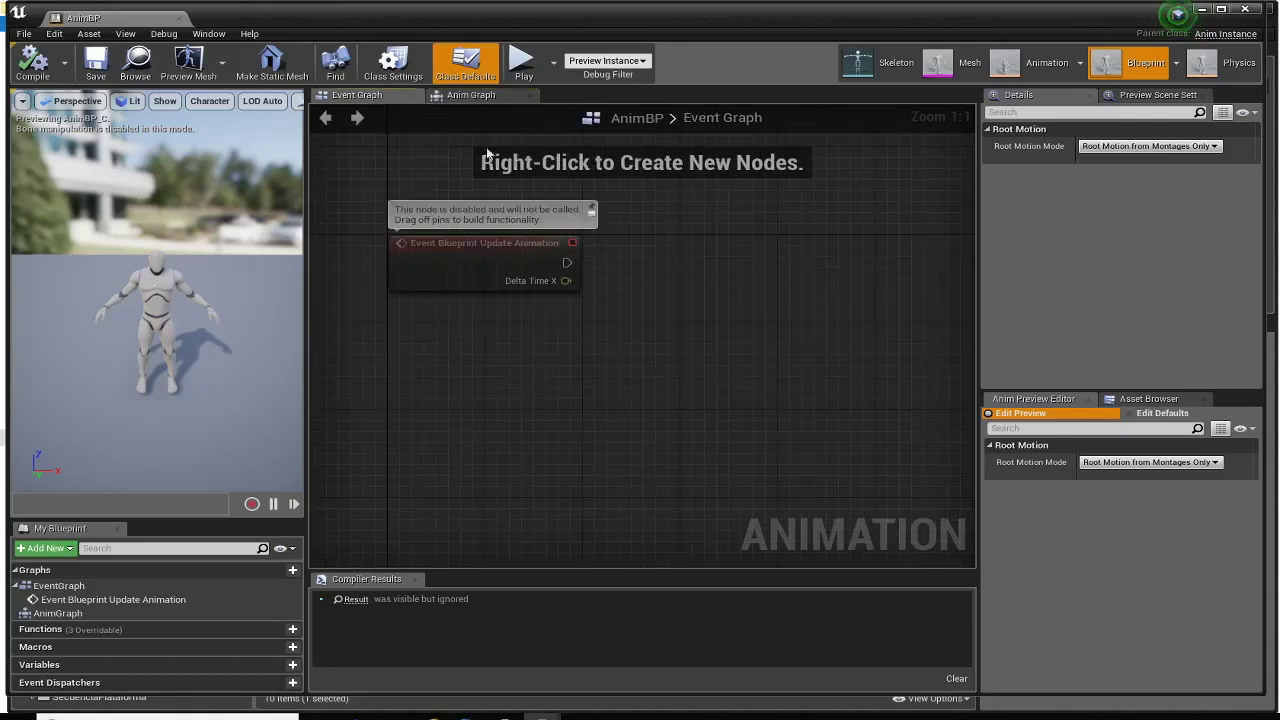
click(471, 95)
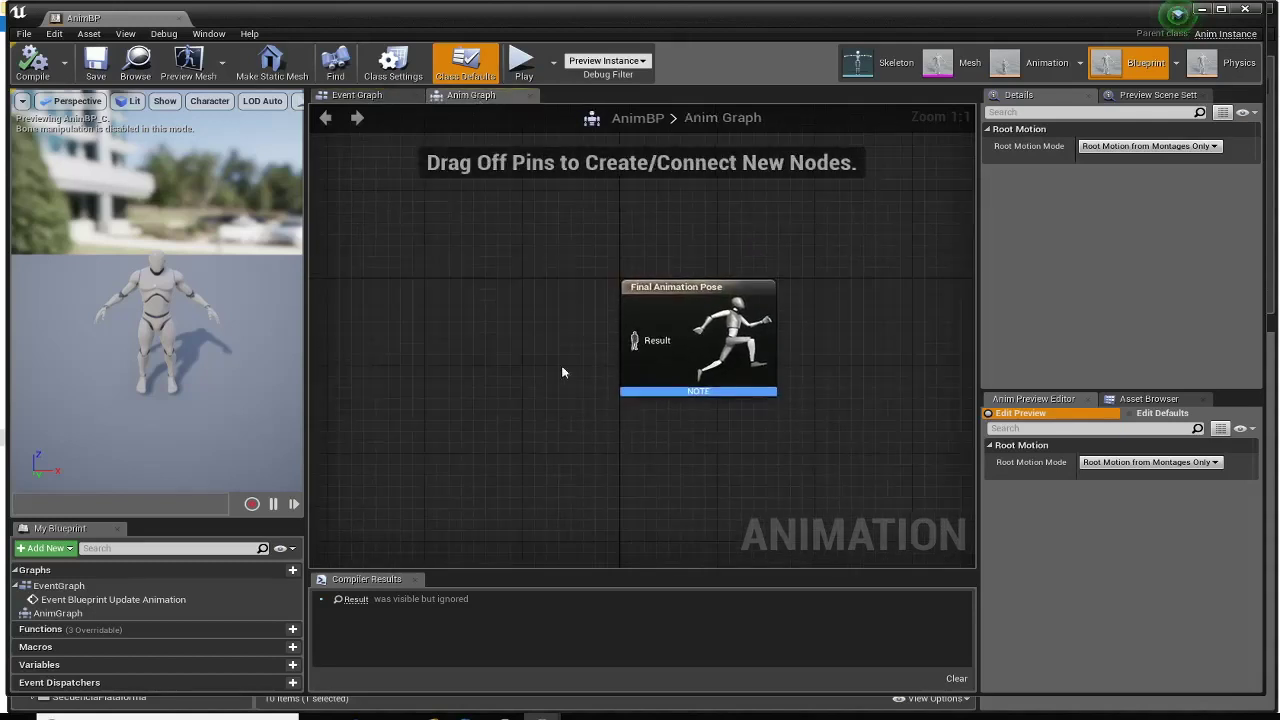
- Zoom in and move the Final Animation Pose node to the right
click(660, 291)
scroll(651, 271, up, 4)
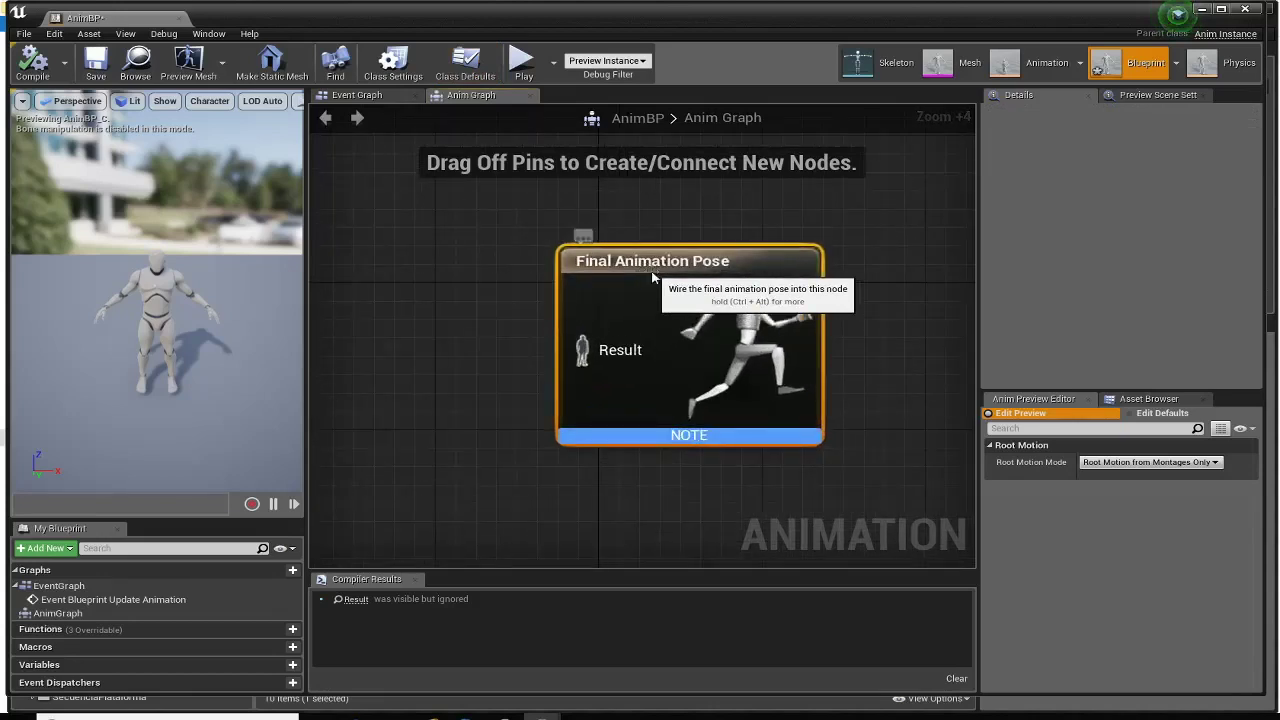
drag(651, 271, 696, 251)
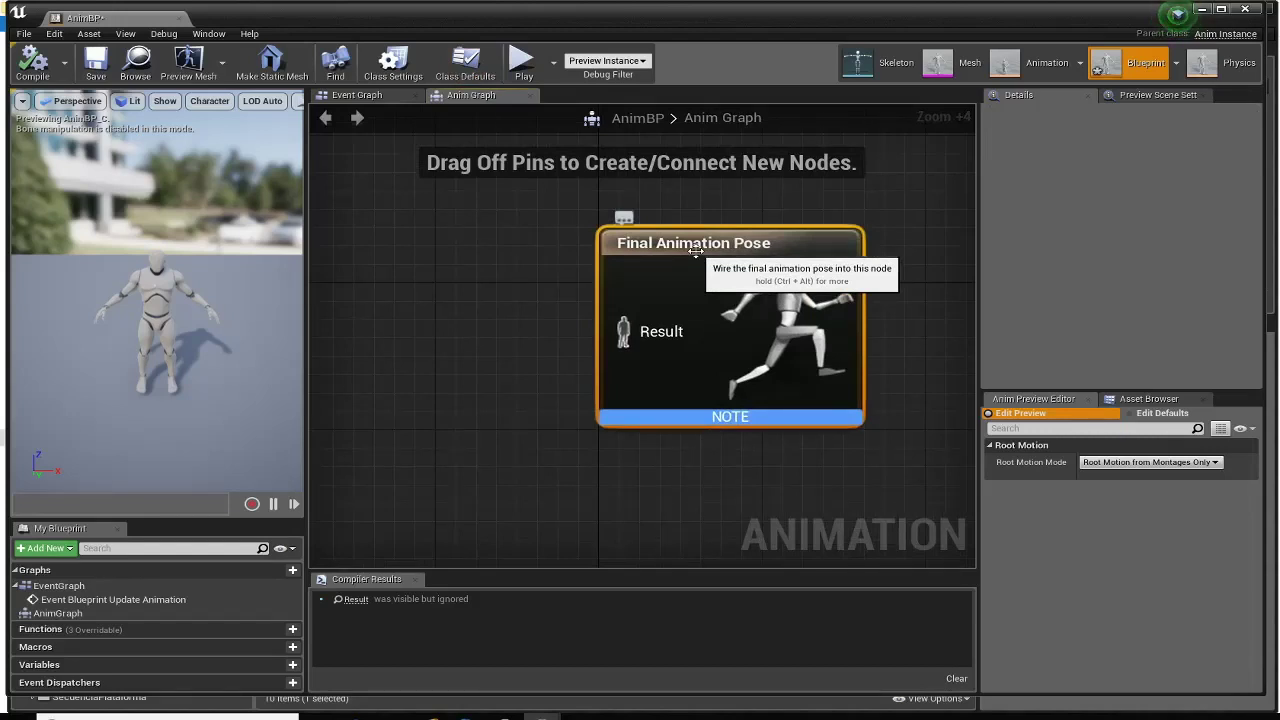
right_drag(498, 345, 580, 349)
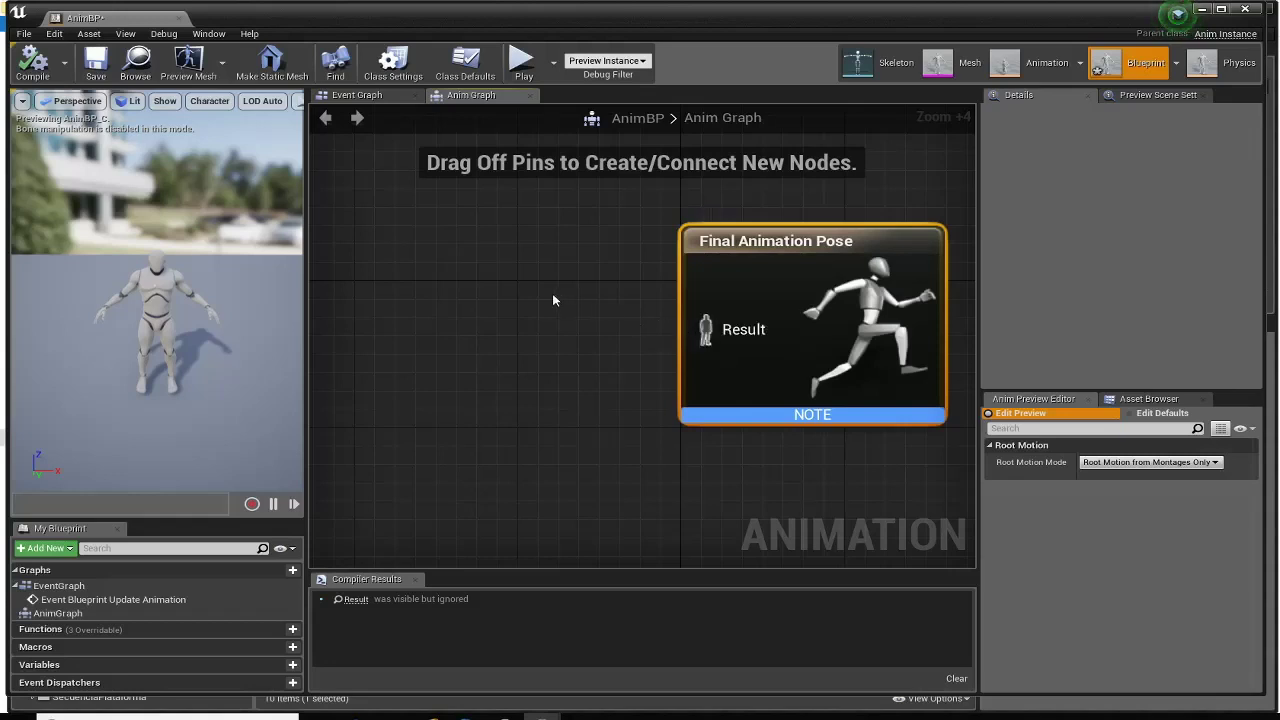
right_drag(494, 360, 587, 355)
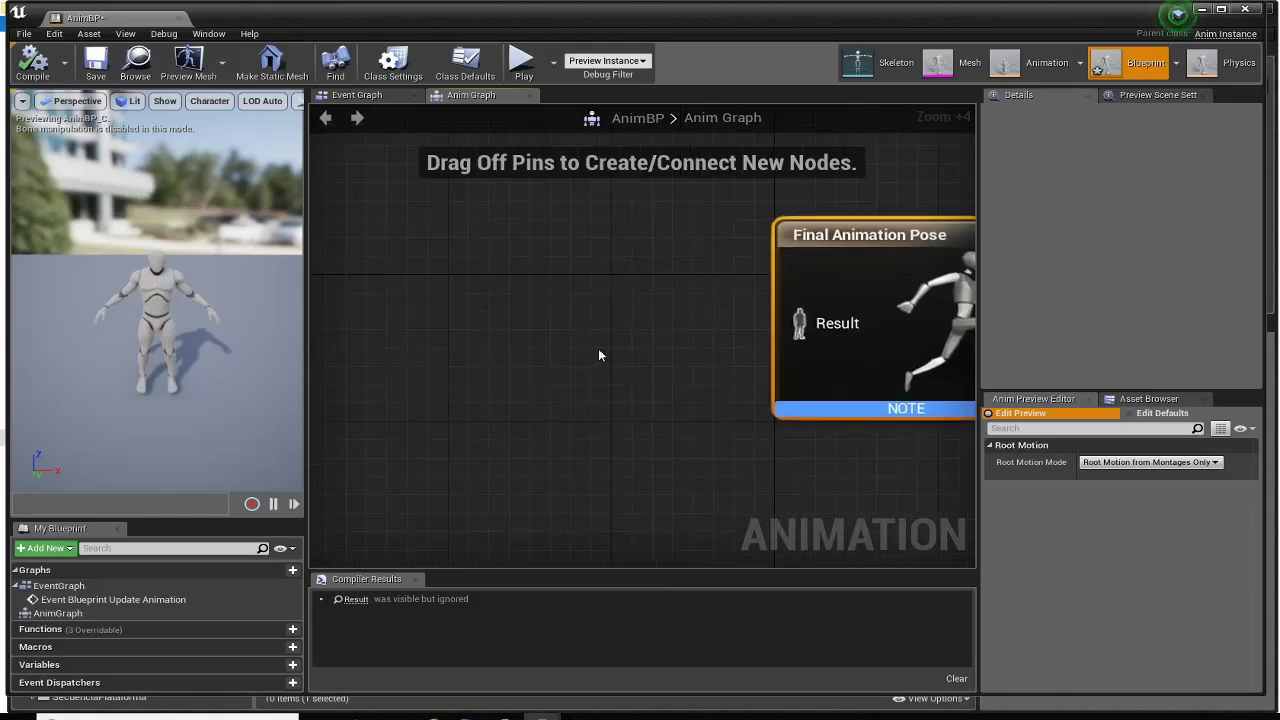
- Add a New State Machine node via 'add sta' and wire it to Final Animation Pose's Result
right_click(454, 288)
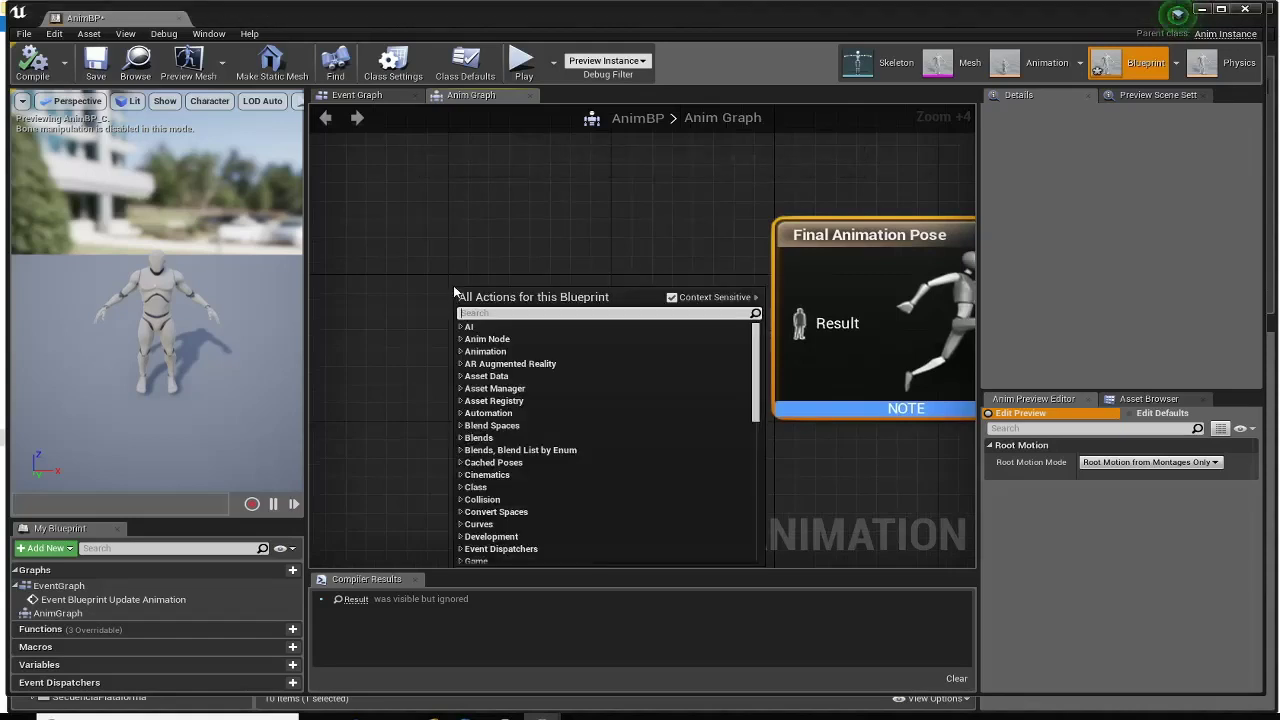
text(add sta)
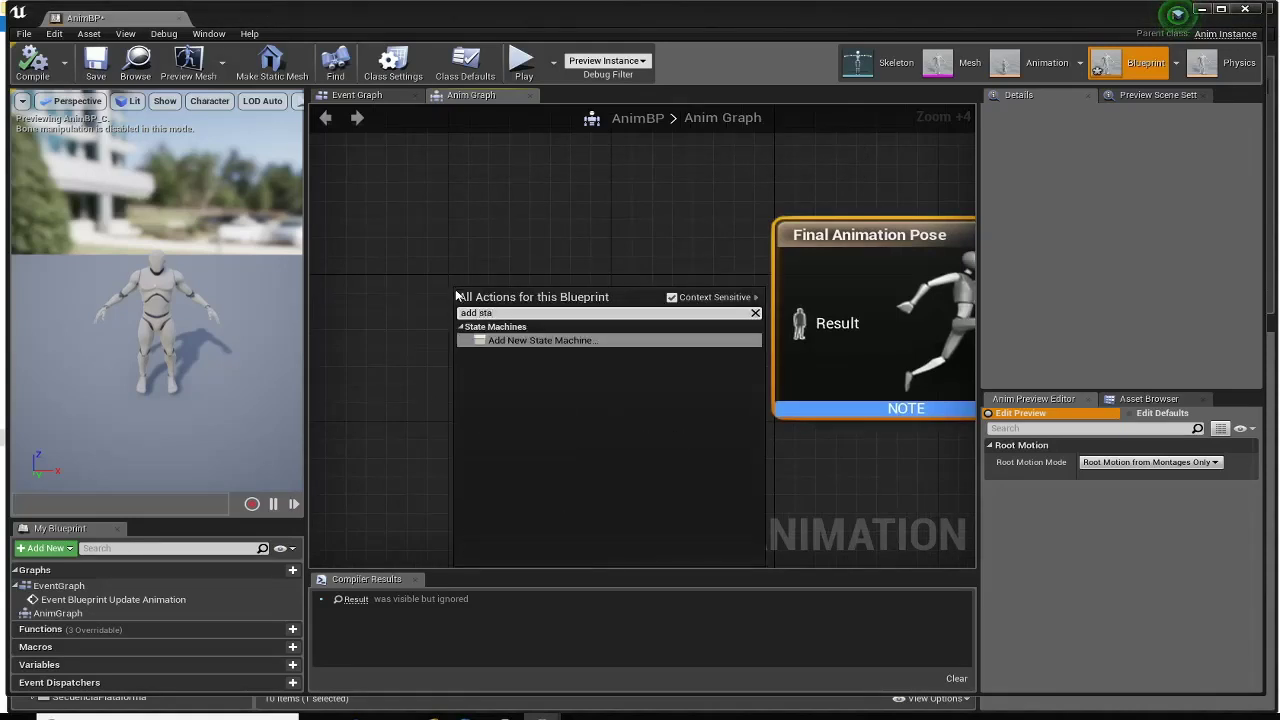
click(598, 341)
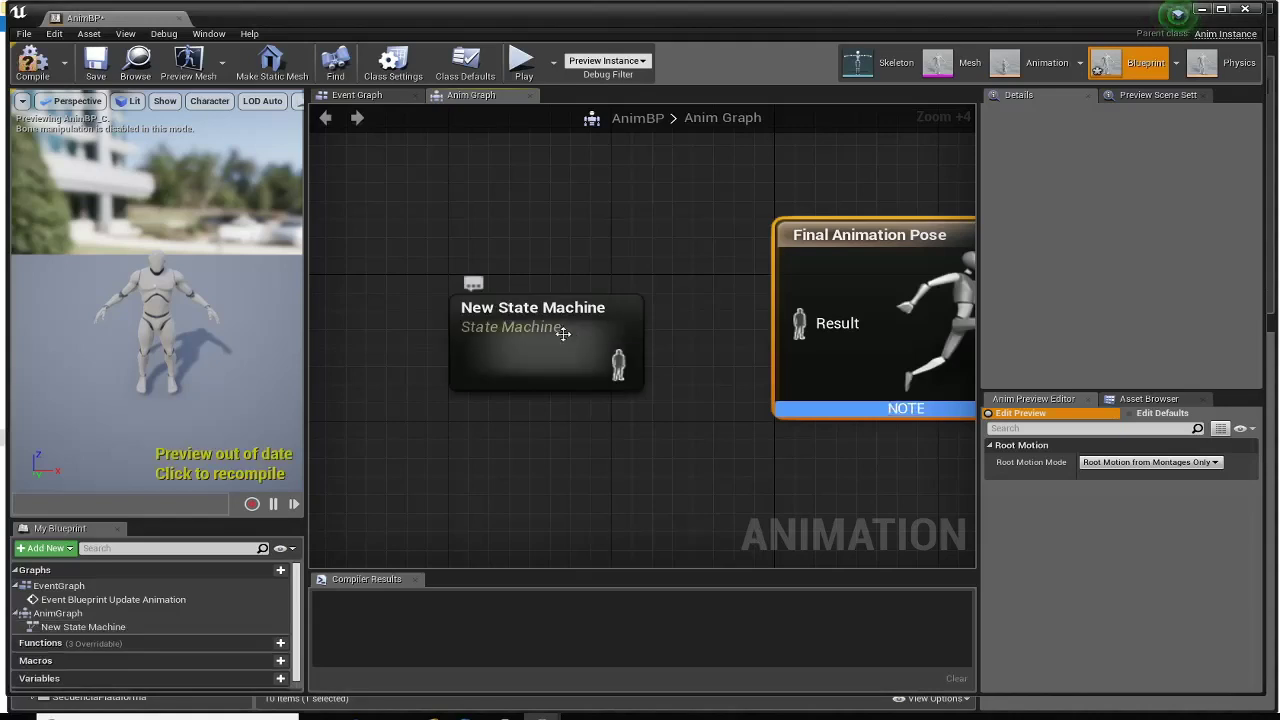
drag(563, 333, 545, 277)
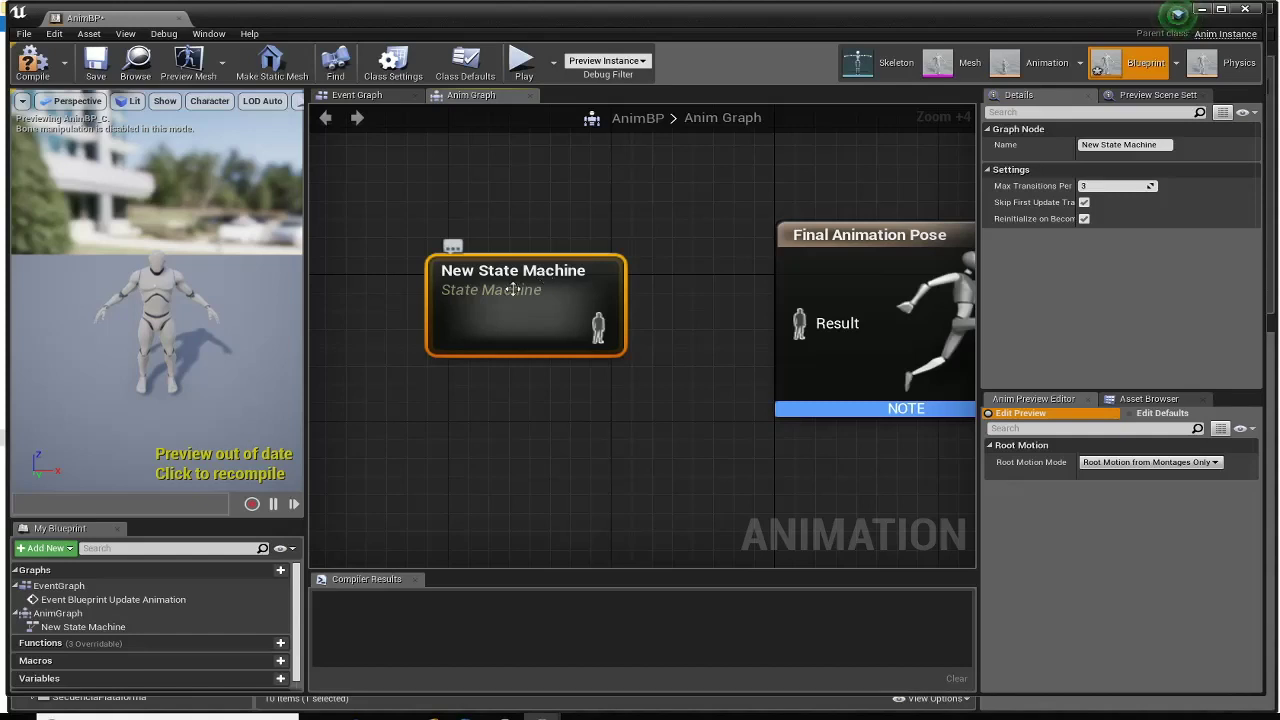
drag(544, 277, 503, 259)
drag(447, 305, 467, 323)
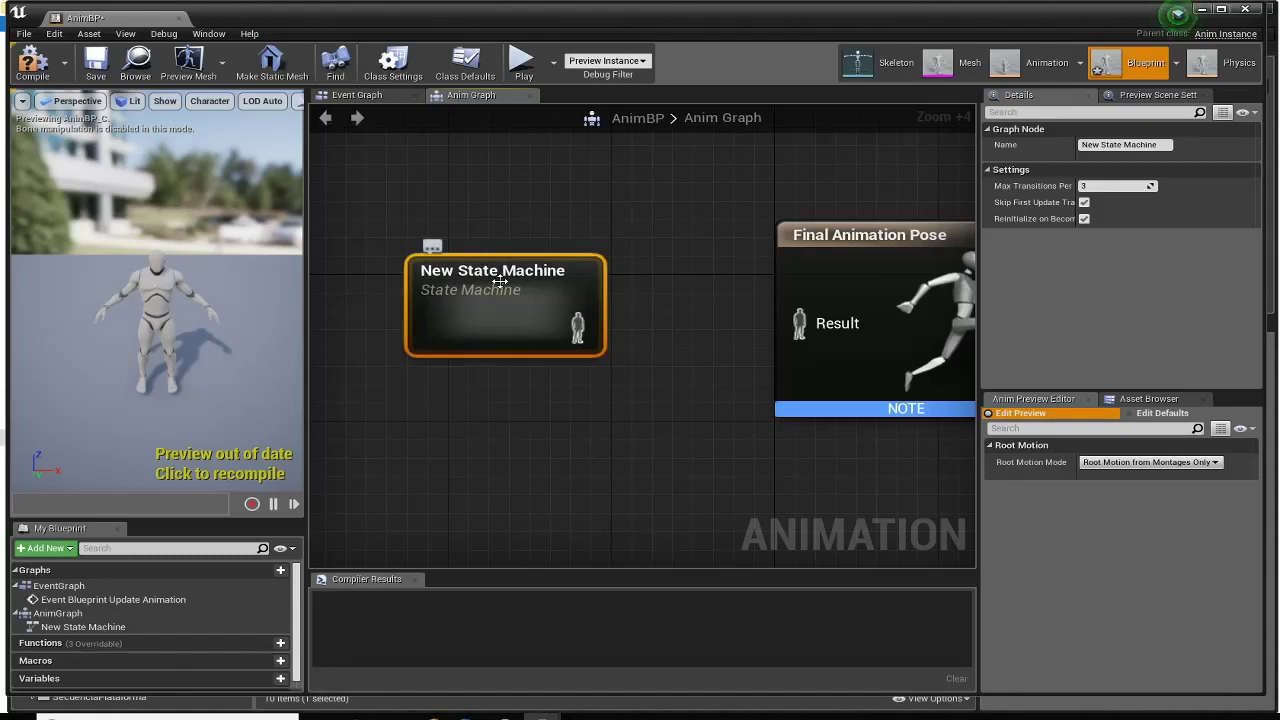
mouse_move(578, 328)
mouse_down()
mouse_move(670, 292)
mouse_move(796, 348)
mouse_up()
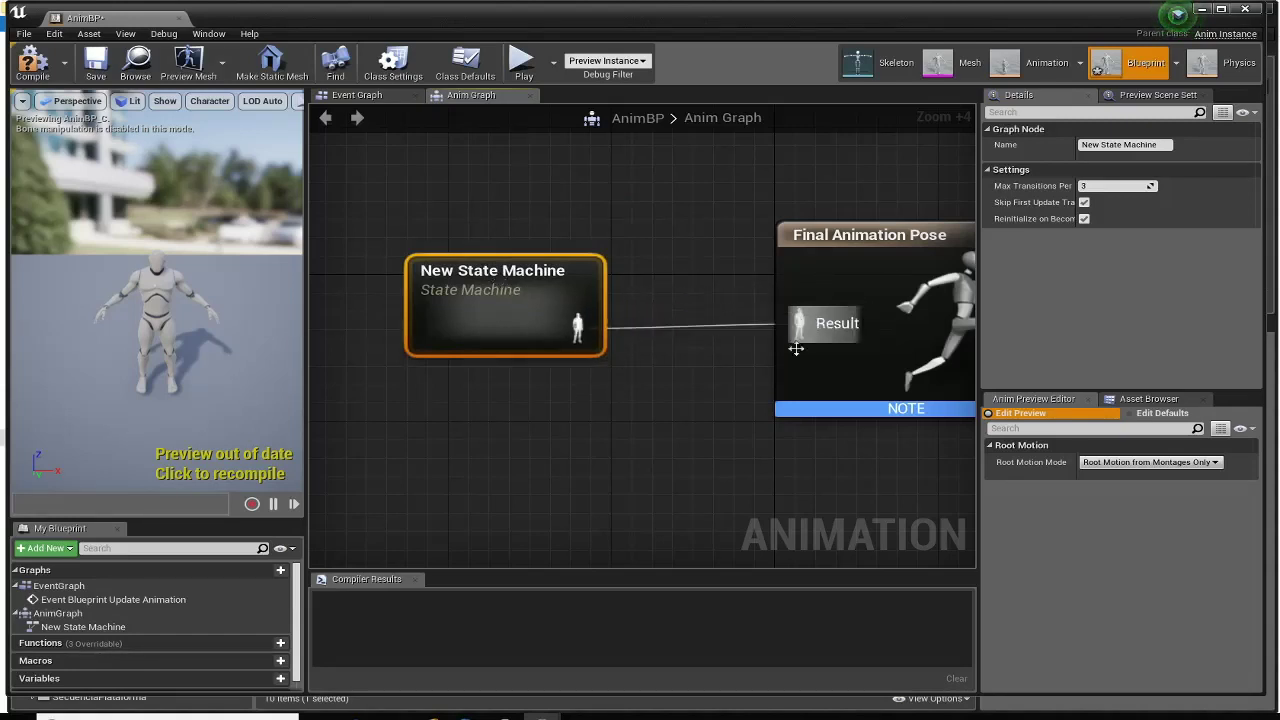
mouse_move(796, 348)
right_down()
mouse_move(699, 402)
mouse_move(751, 395)
right_up()
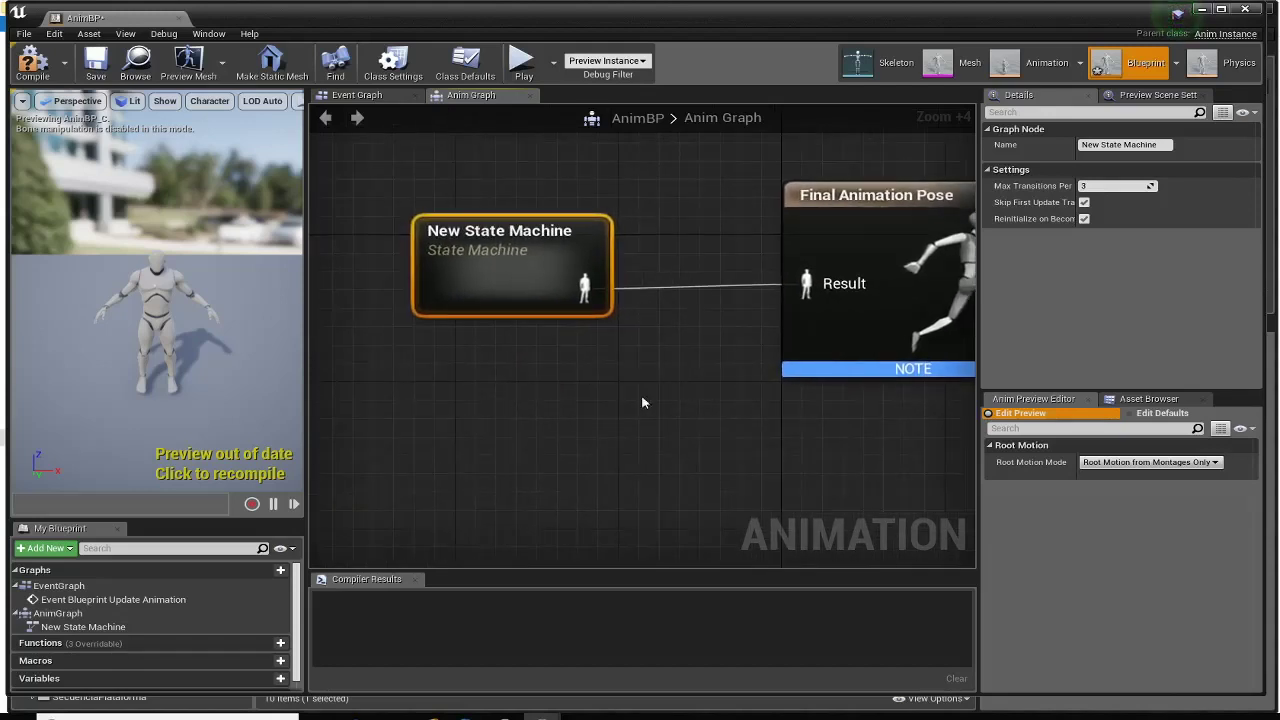
- Peek inside the new state machine, then return to the Anim Graph and select it
right_click(508, 242)
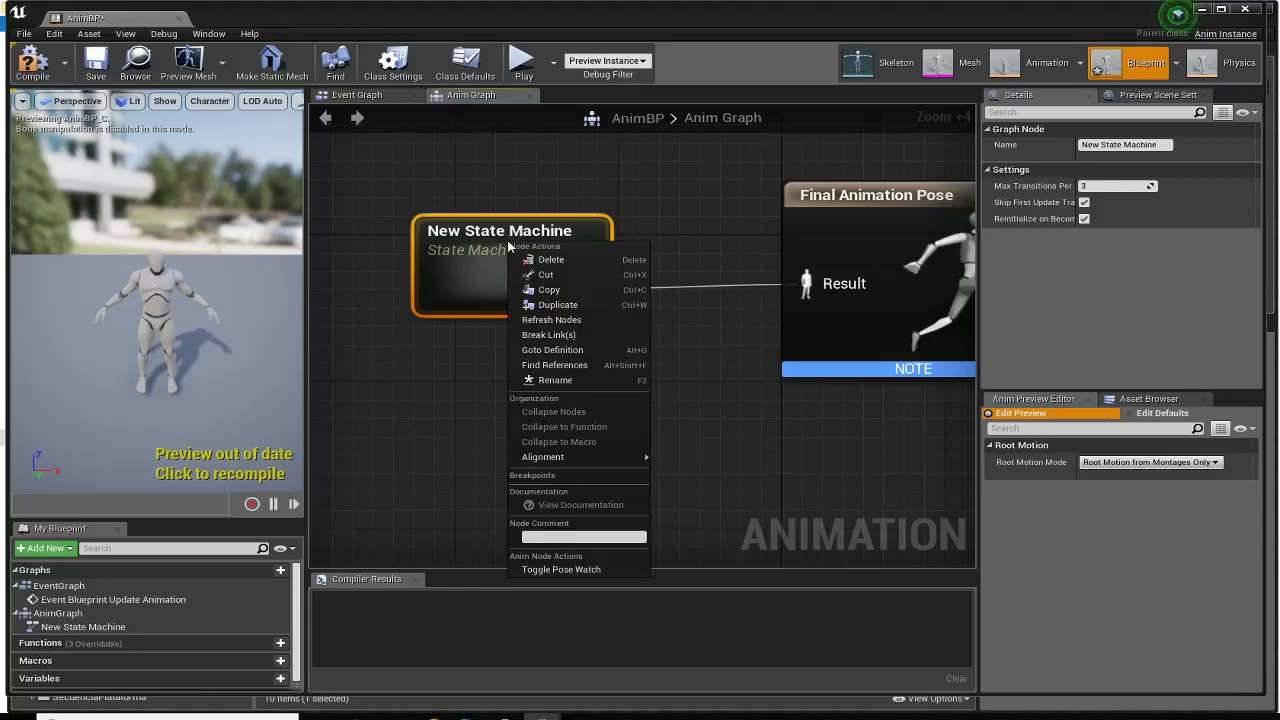
double_click(502, 225)
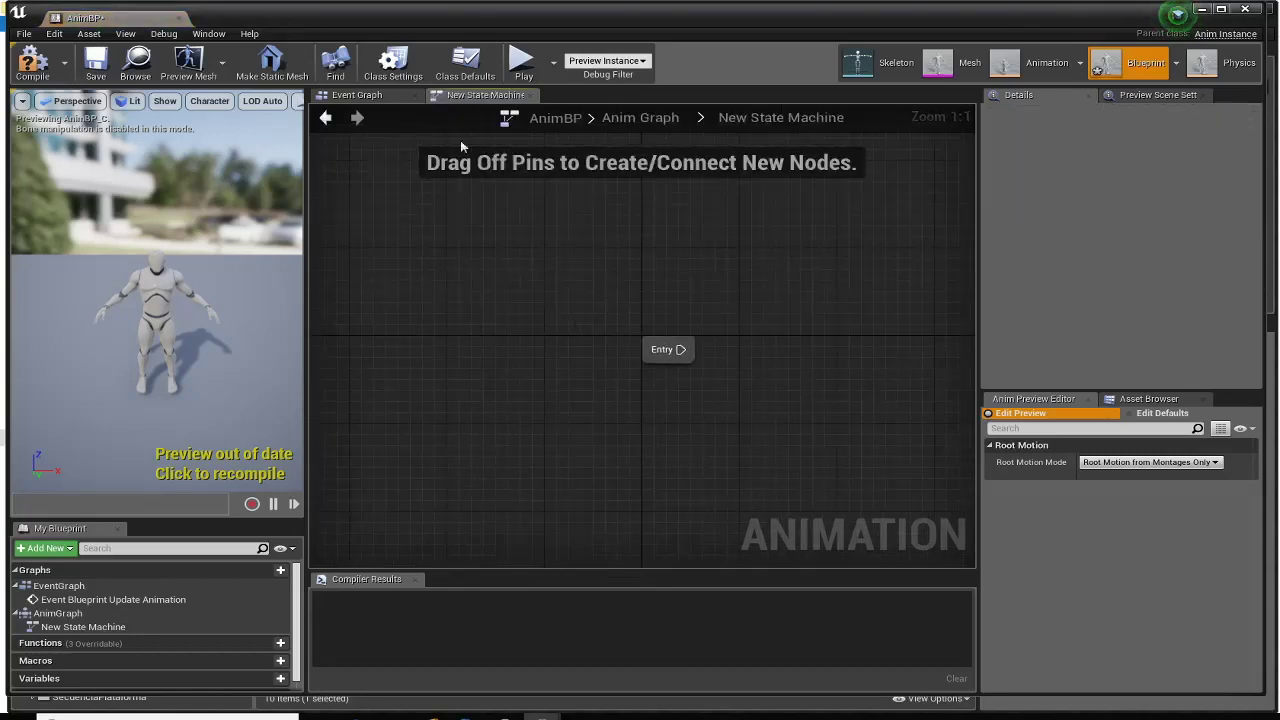
click(664, 125)
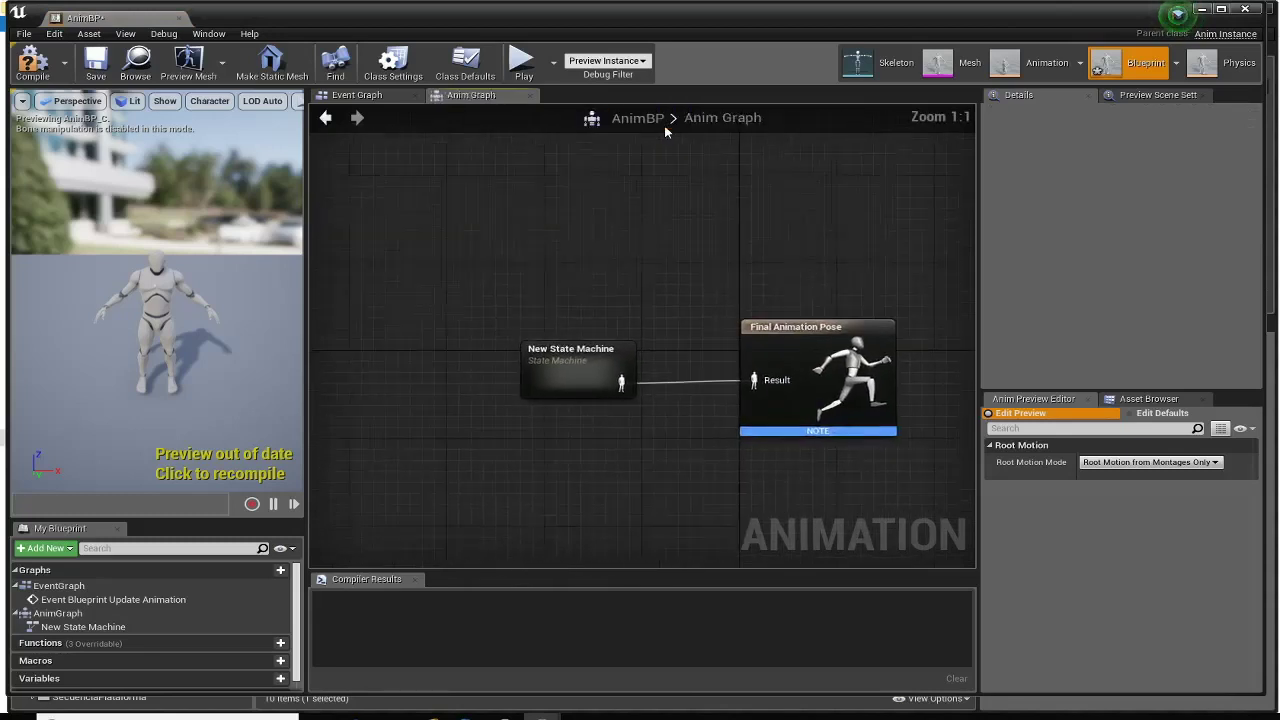
click(577, 375)
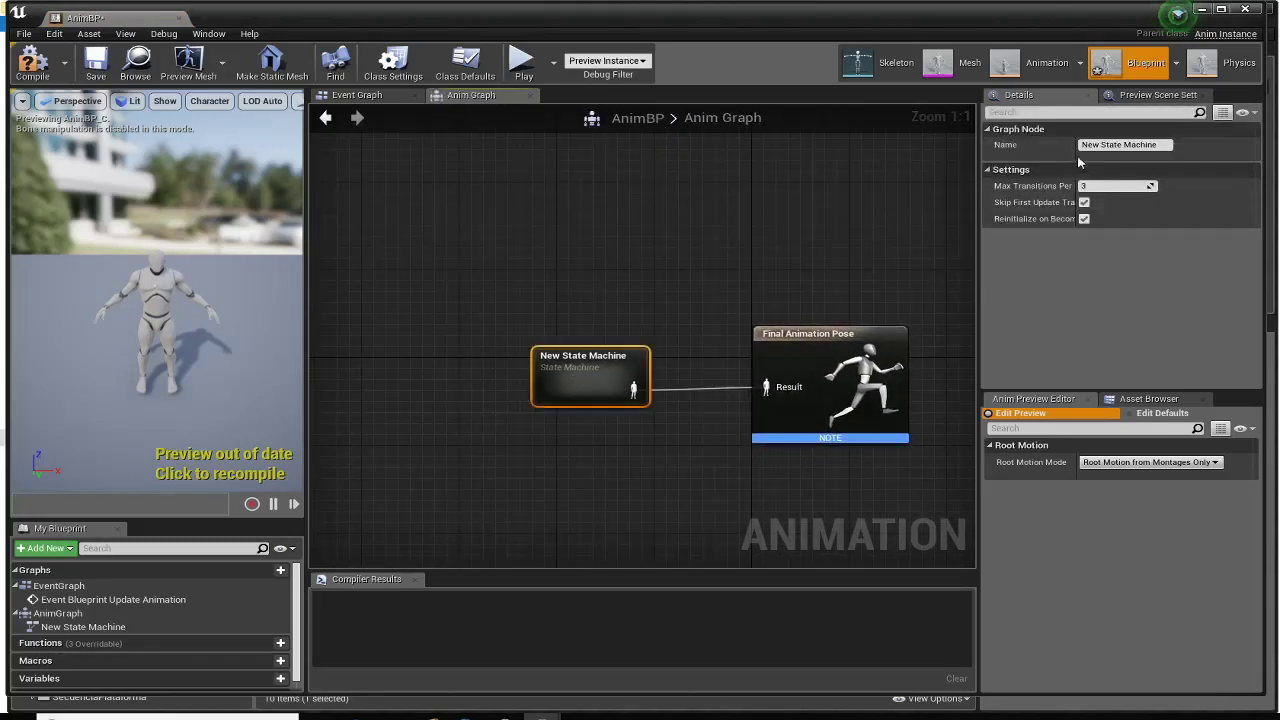
- Name the state machine Player3StateMachine in the Details panel
drag(1160, 145, 1052, 143)
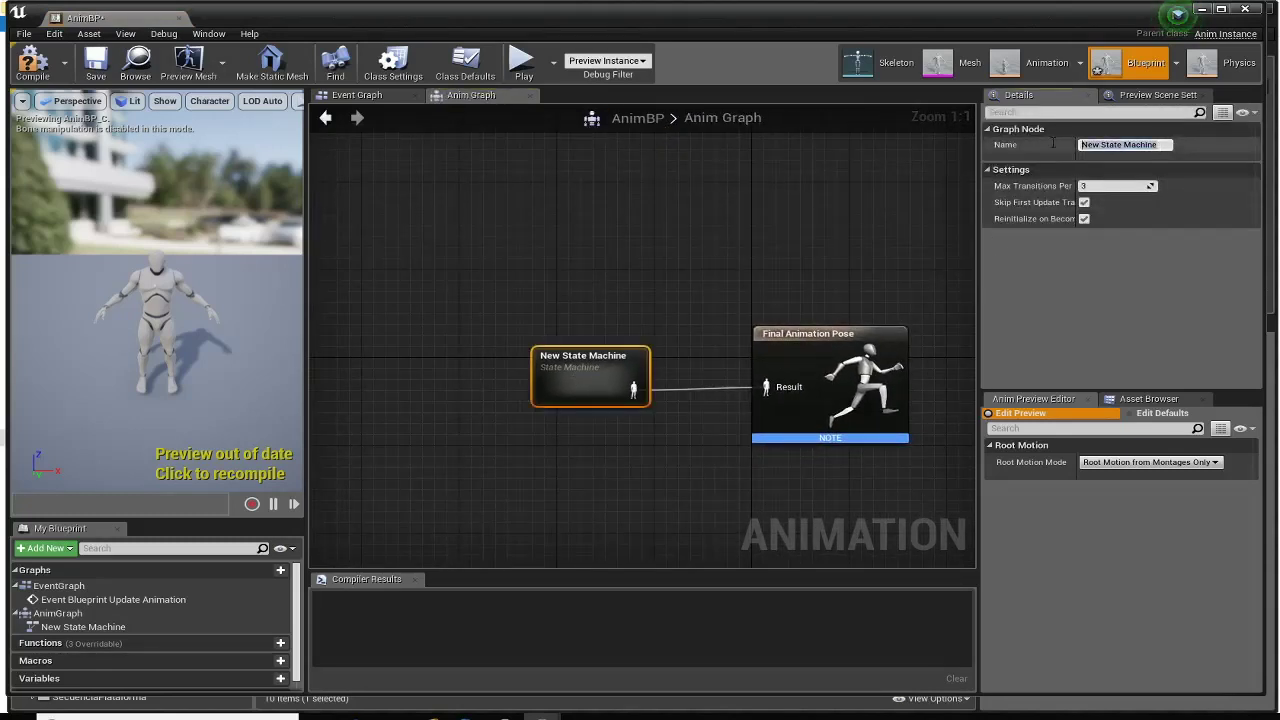
text(Player3)
text(Sta)
text(teMachi)
text(ne)
key(Return)
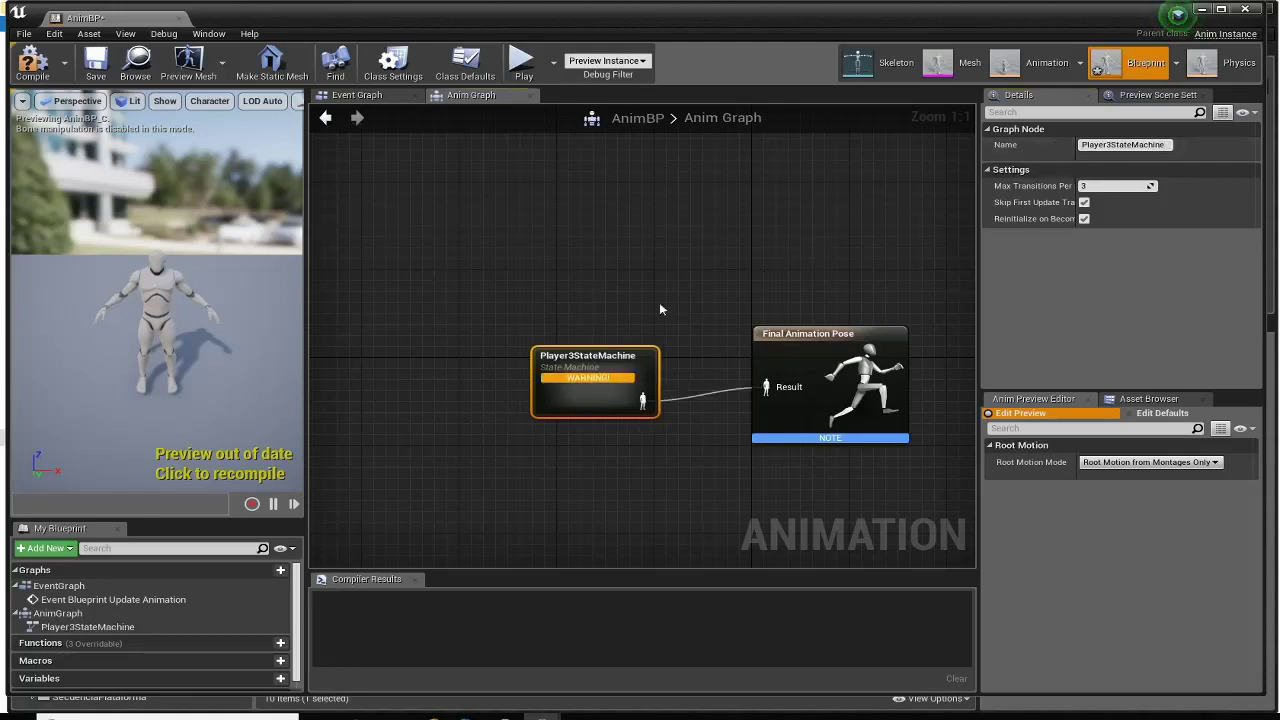
right_drag(659, 302, 604, 193)
scroll(545, 258, up, 1)
scroll(545, 258, up, 3)
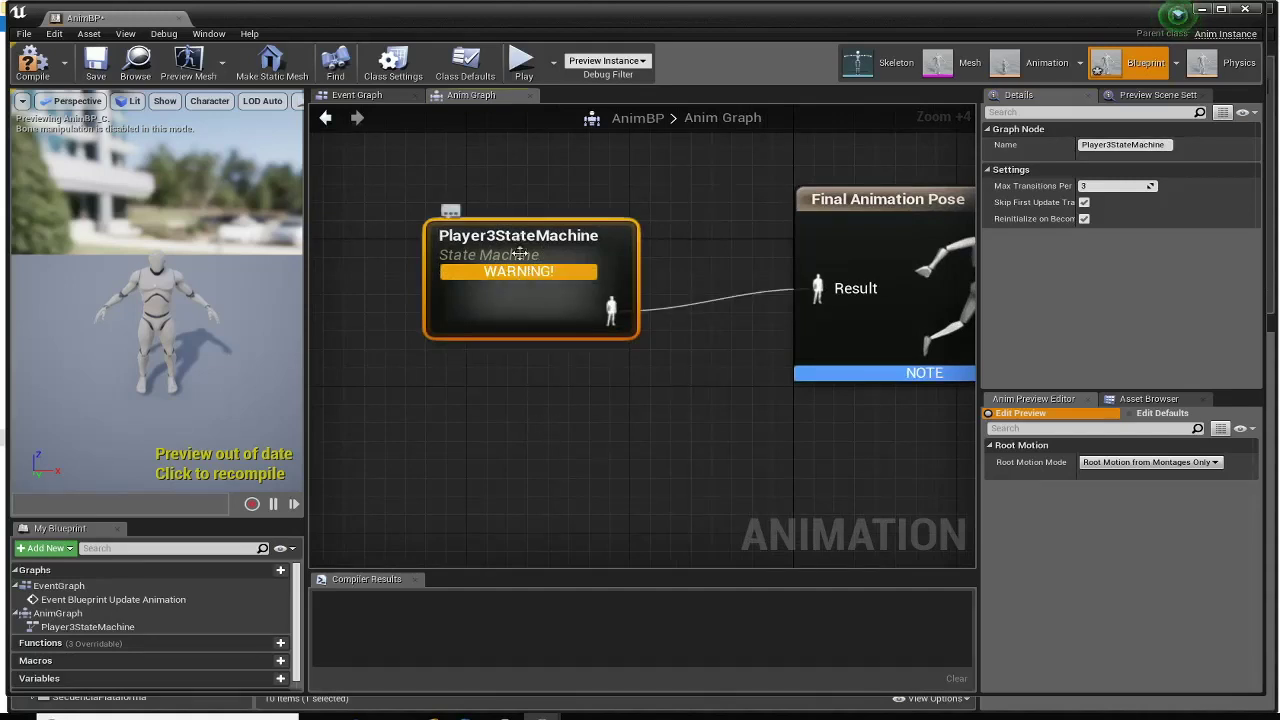
mouse_move(518, 303)
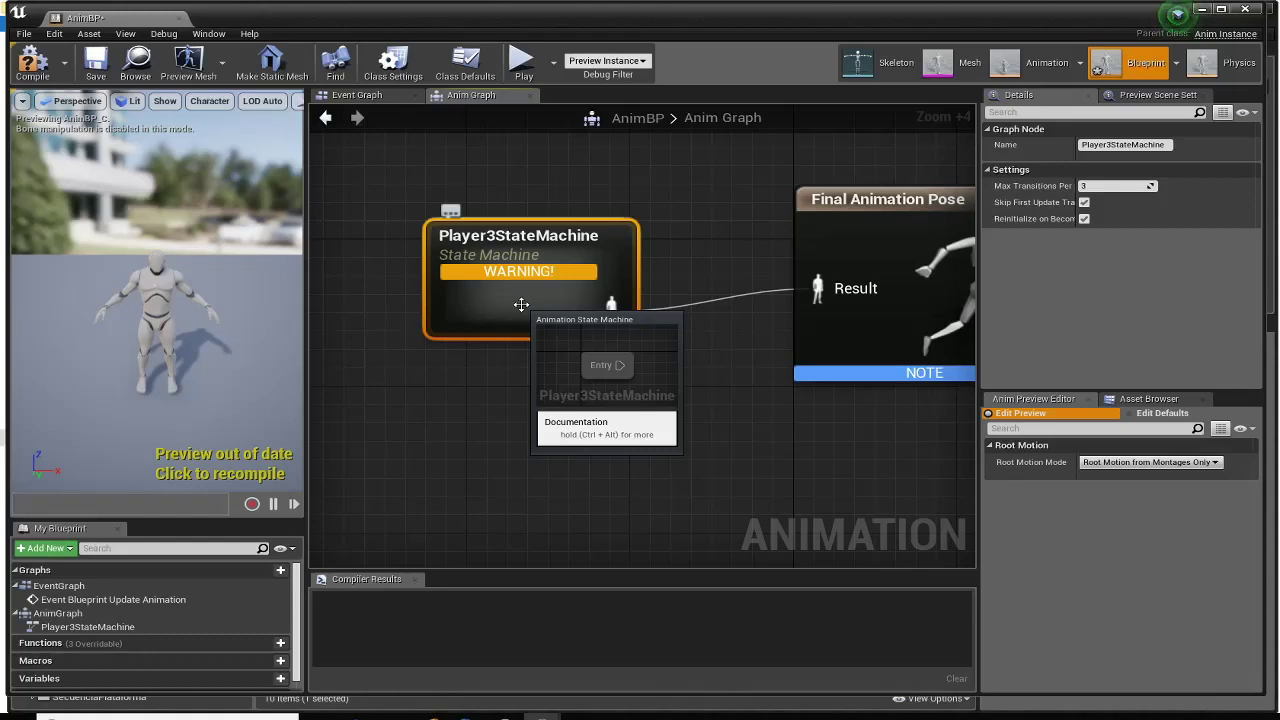
- Open the Player3StateMachine graph and briefly check the Event Graph
double_click(521, 304)
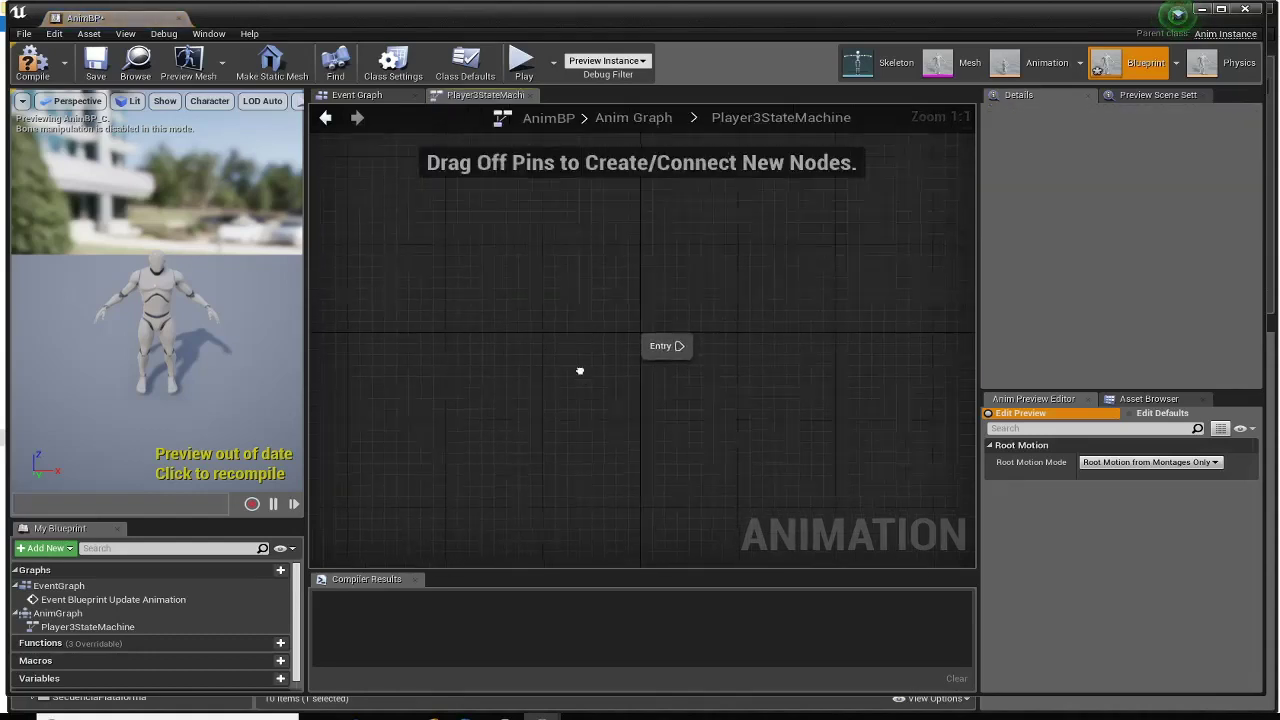
right_drag(580, 371, 470, 313)
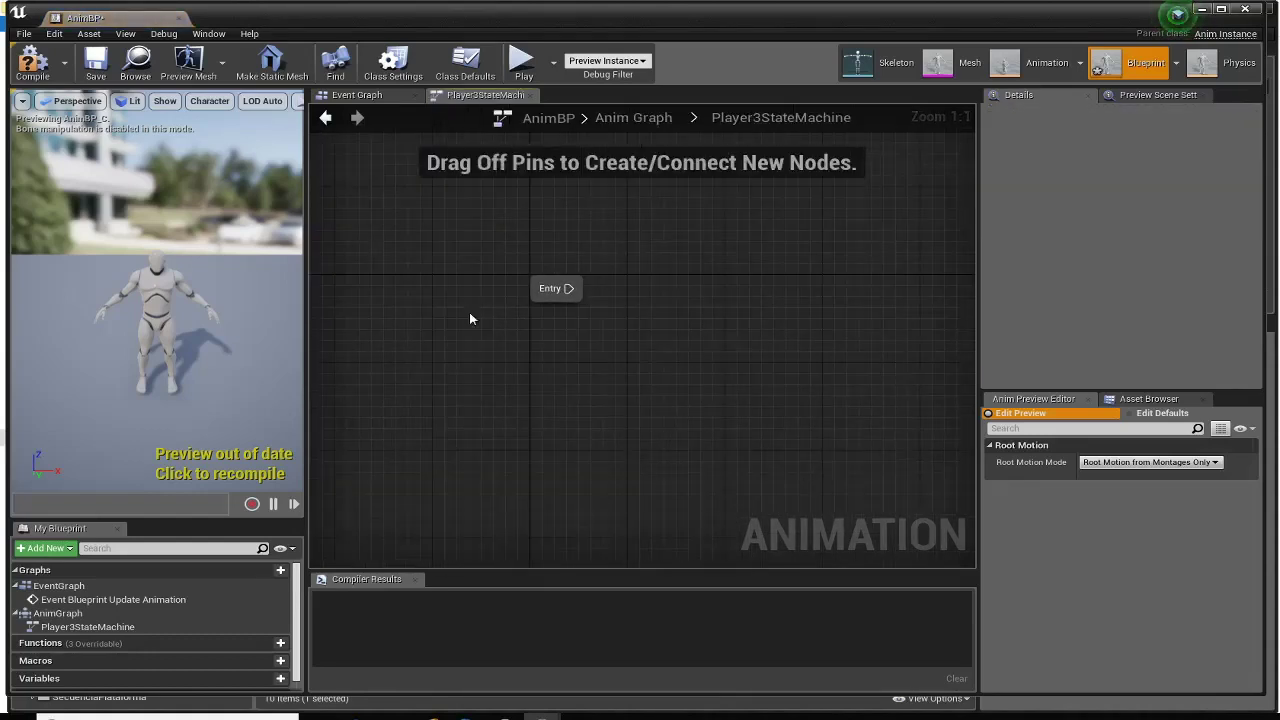
click(371, 96)
click(470, 96)
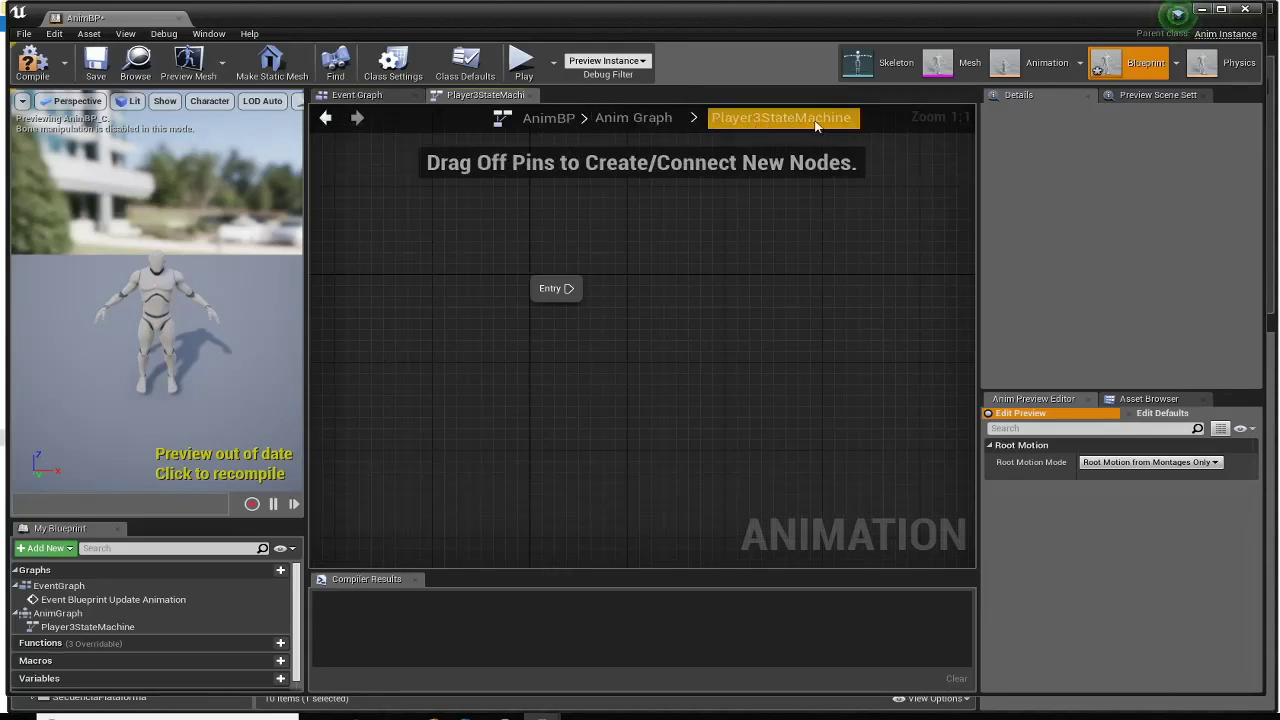
- In the Anim Graph, reposition Player3StateMachine and reconnect it to Final Animation Pose's Result
click(655, 122)
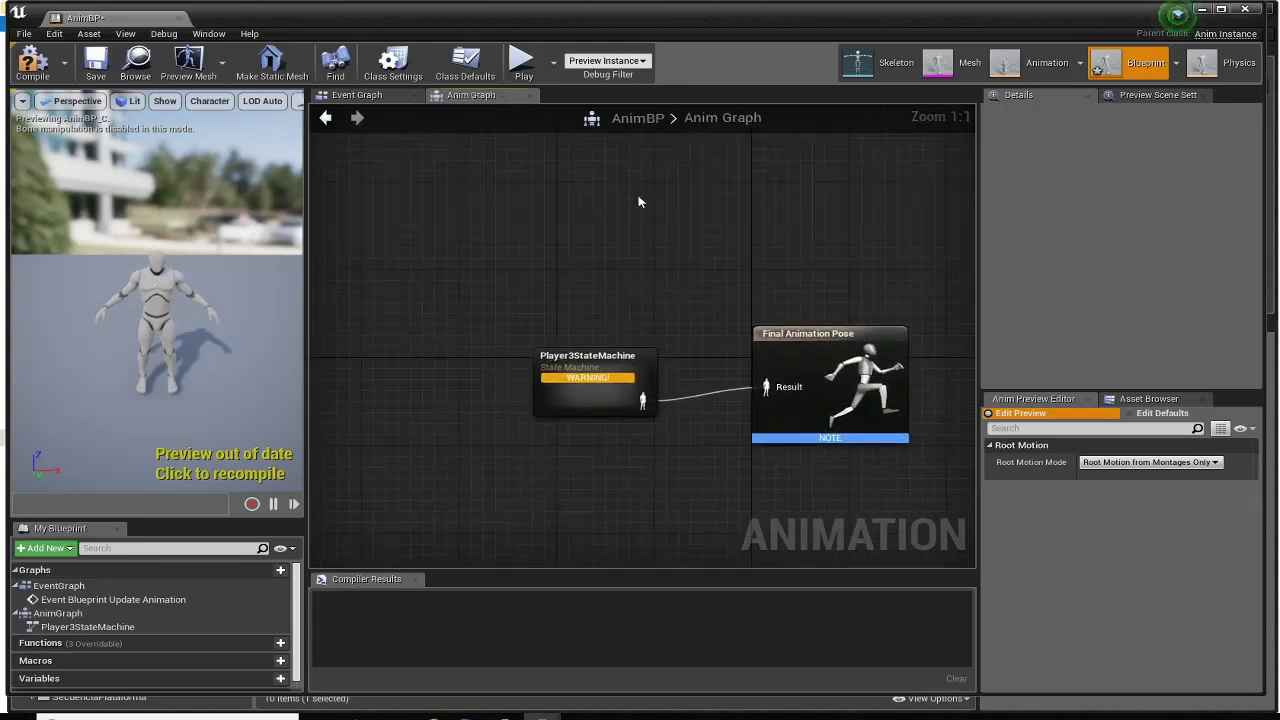
right_drag(641, 201, 552, 200)
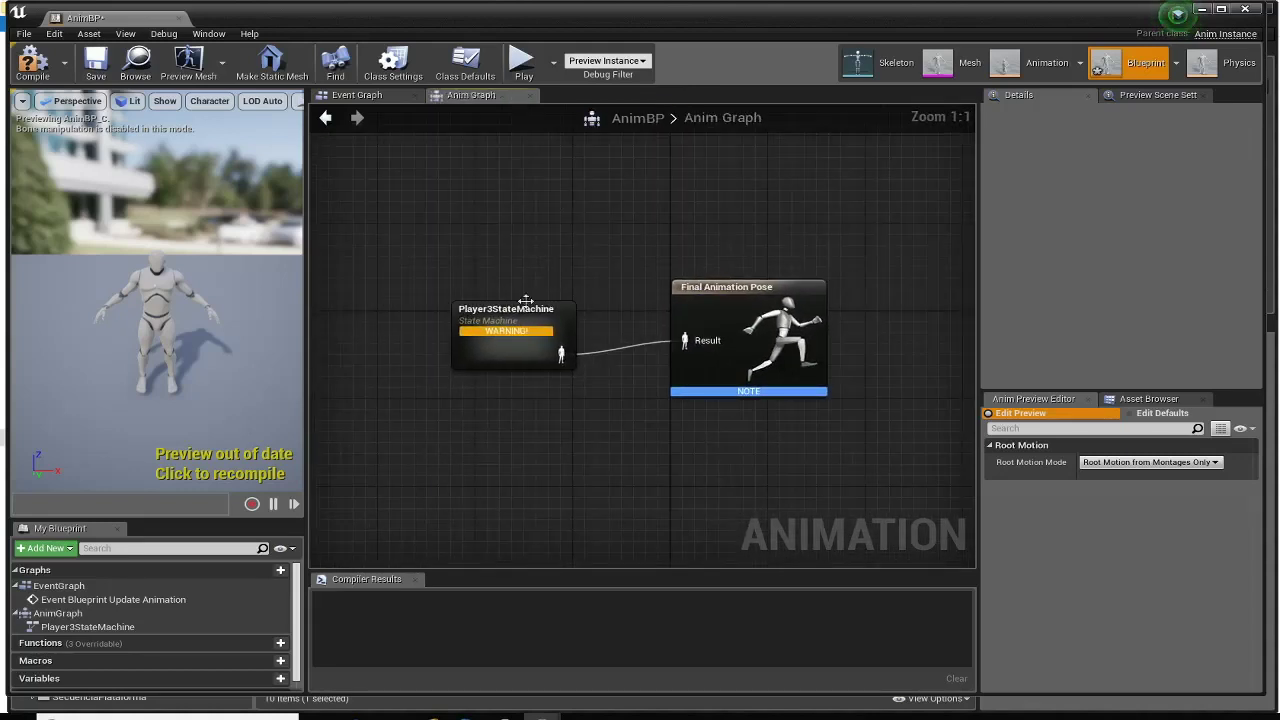
drag(512, 305, 510, 282)
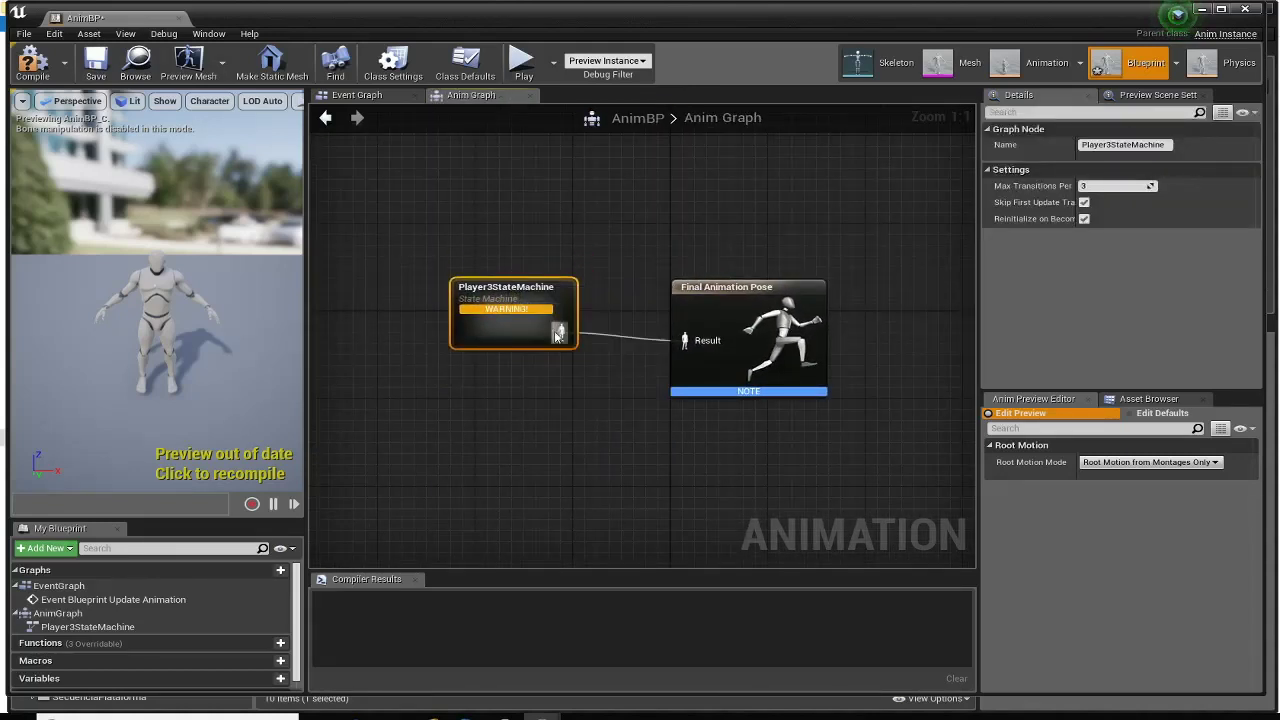
drag(561, 333, 685, 340)
mouse_move(733, 283)
mouse_down()
mouse_move(755, 238)
mouse_move(733, 283)
mouse_up()
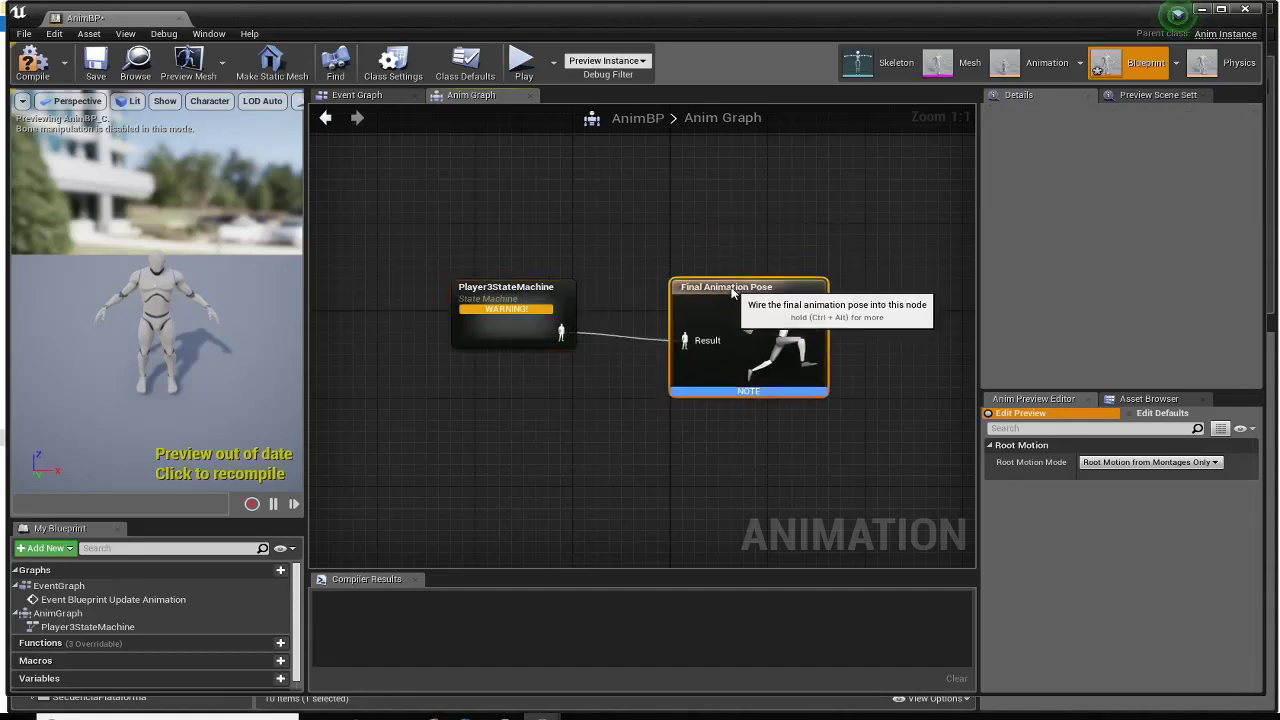
right_drag(578, 370, 623, 342)
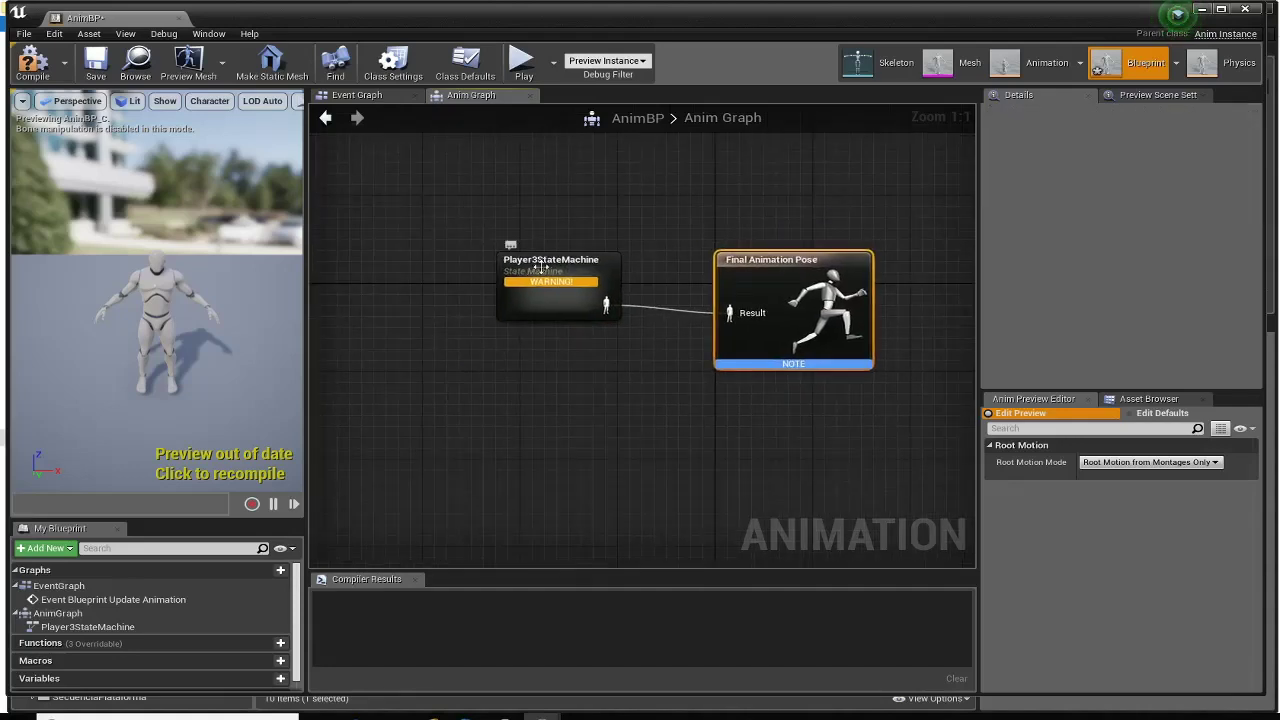
- Reopen Player3StateMachine, zoom in and move its Entry node up
double_click(540, 266)
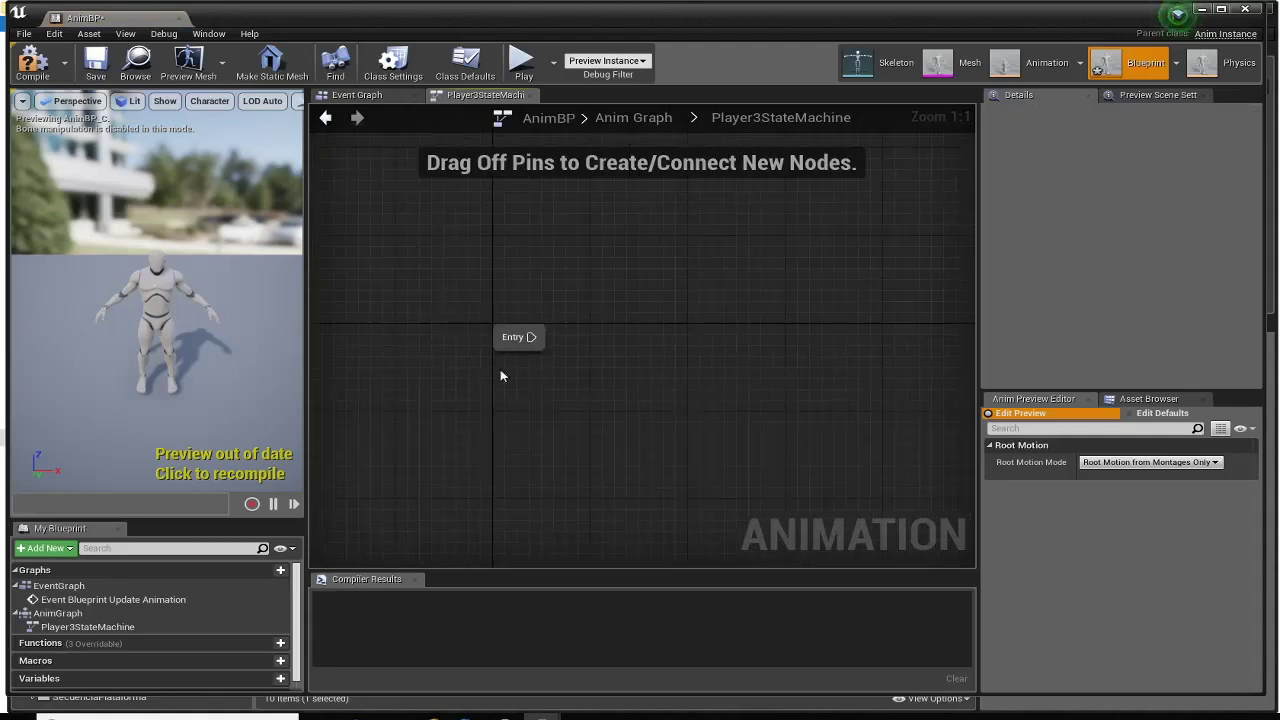
scroll(528, 376, up, 5)
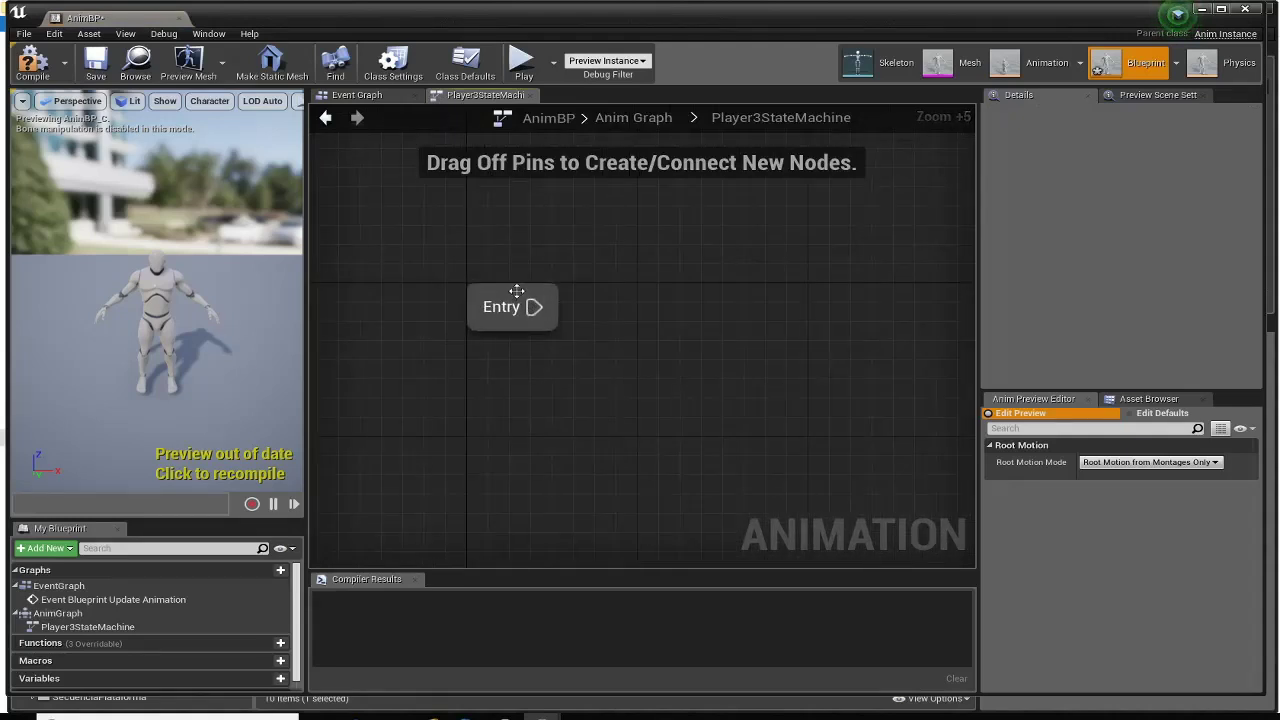
drag(516, 291, 520, 262)
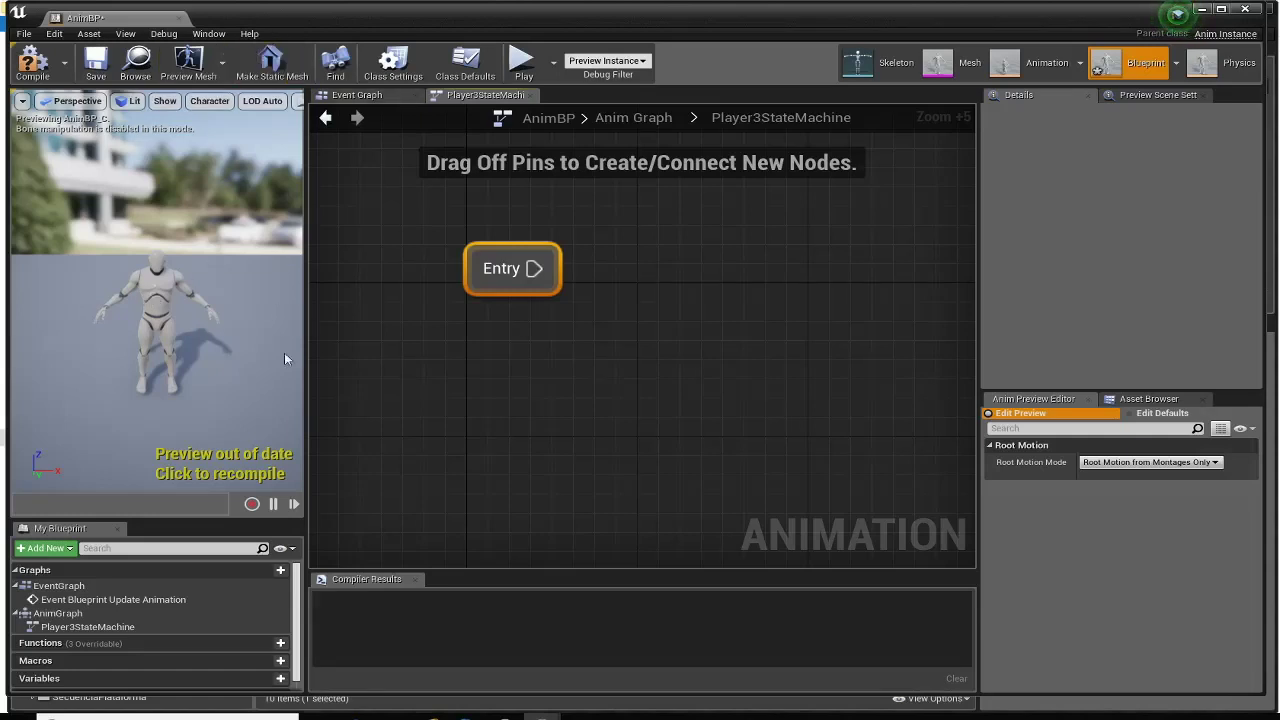
right_drag(486, 361, 472, 425)
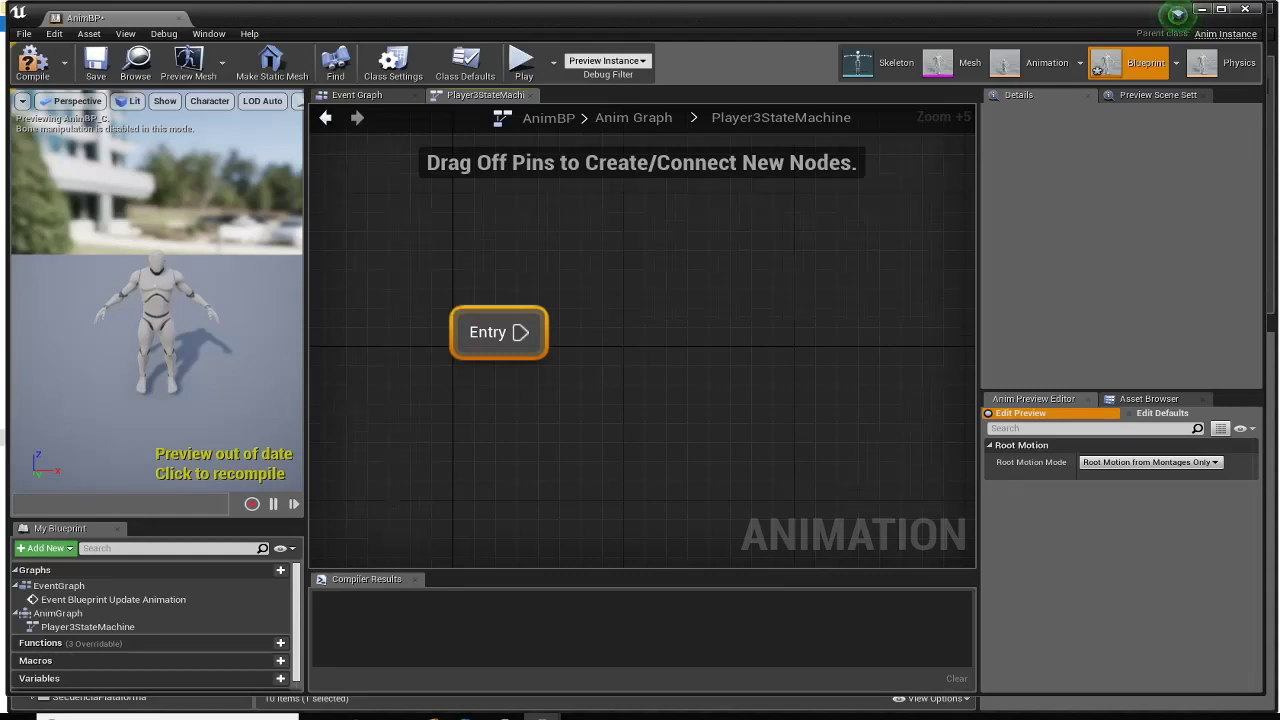
right_drag(630, 306, 593, 282)
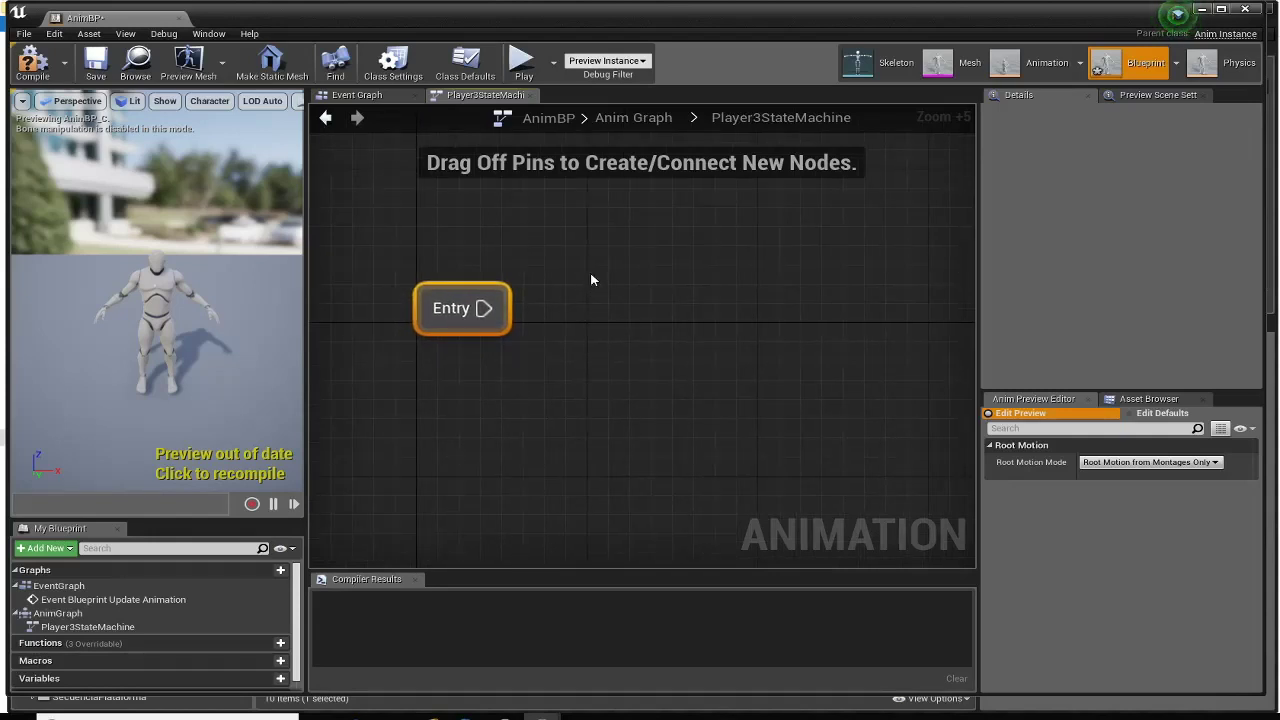
- Add an Andar state, connect Entry to it, and move it upward
right_click(591, 280)
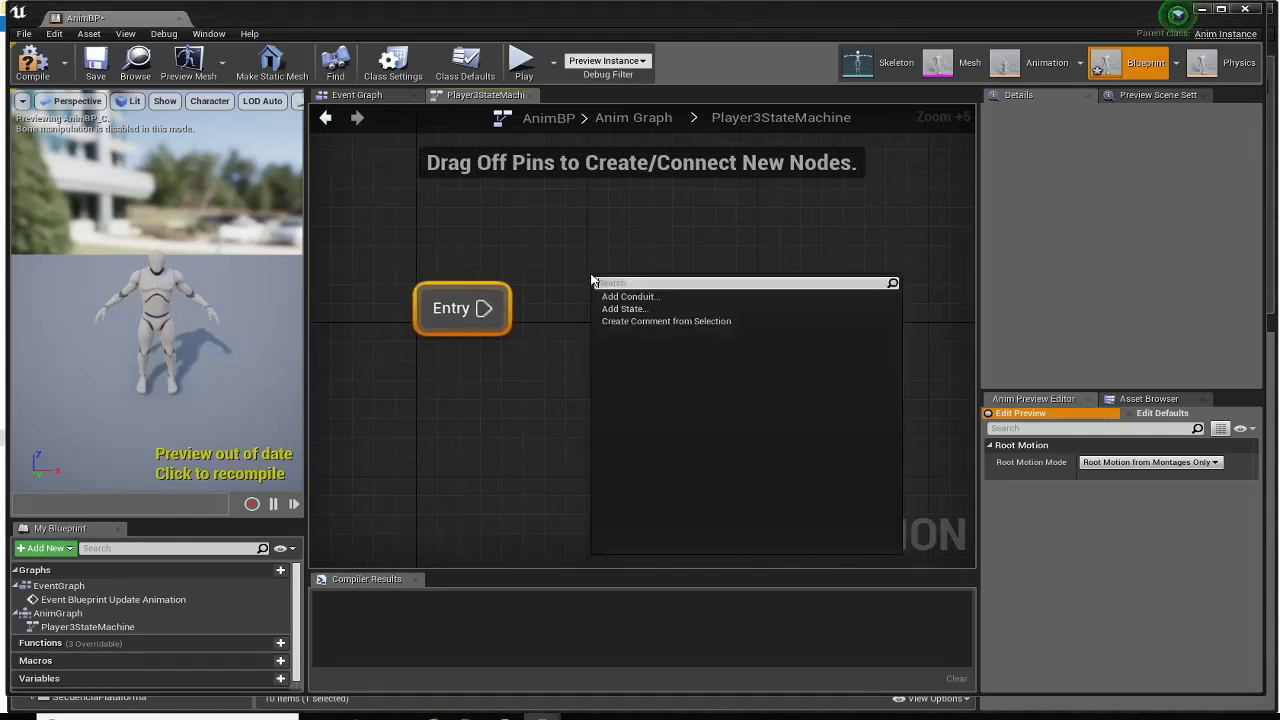
click(631, 311)
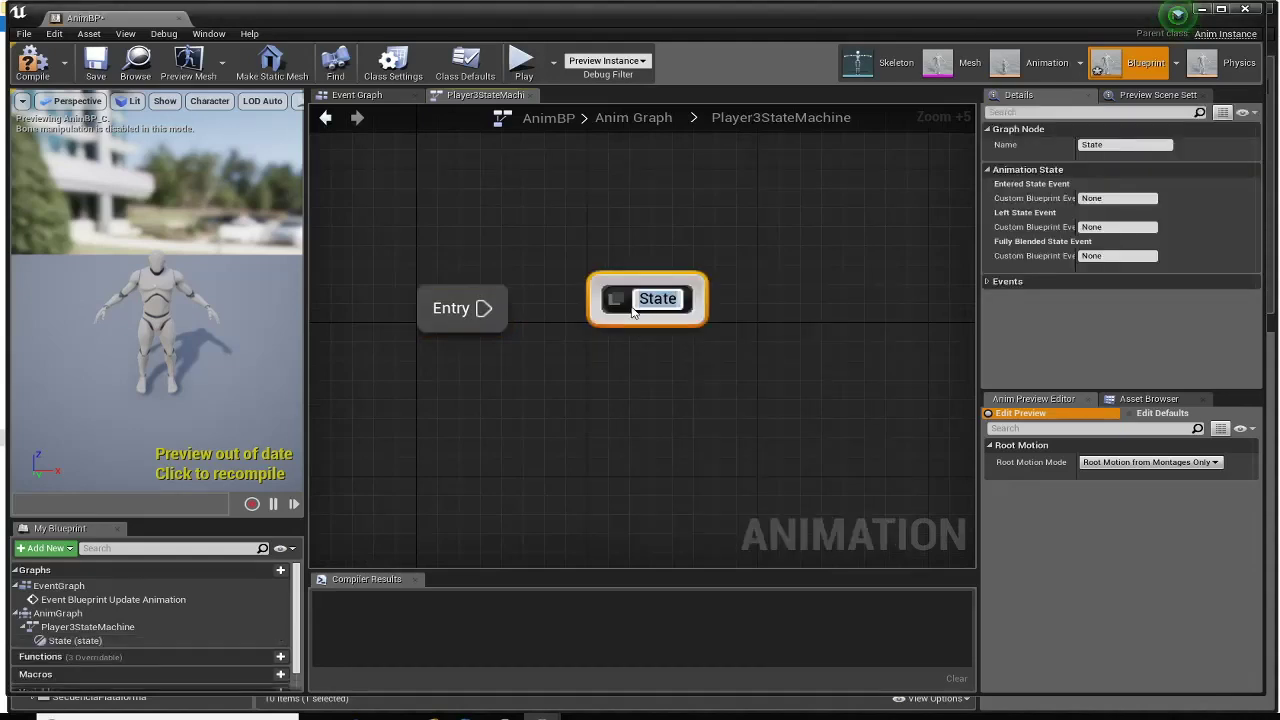
text(Andar)
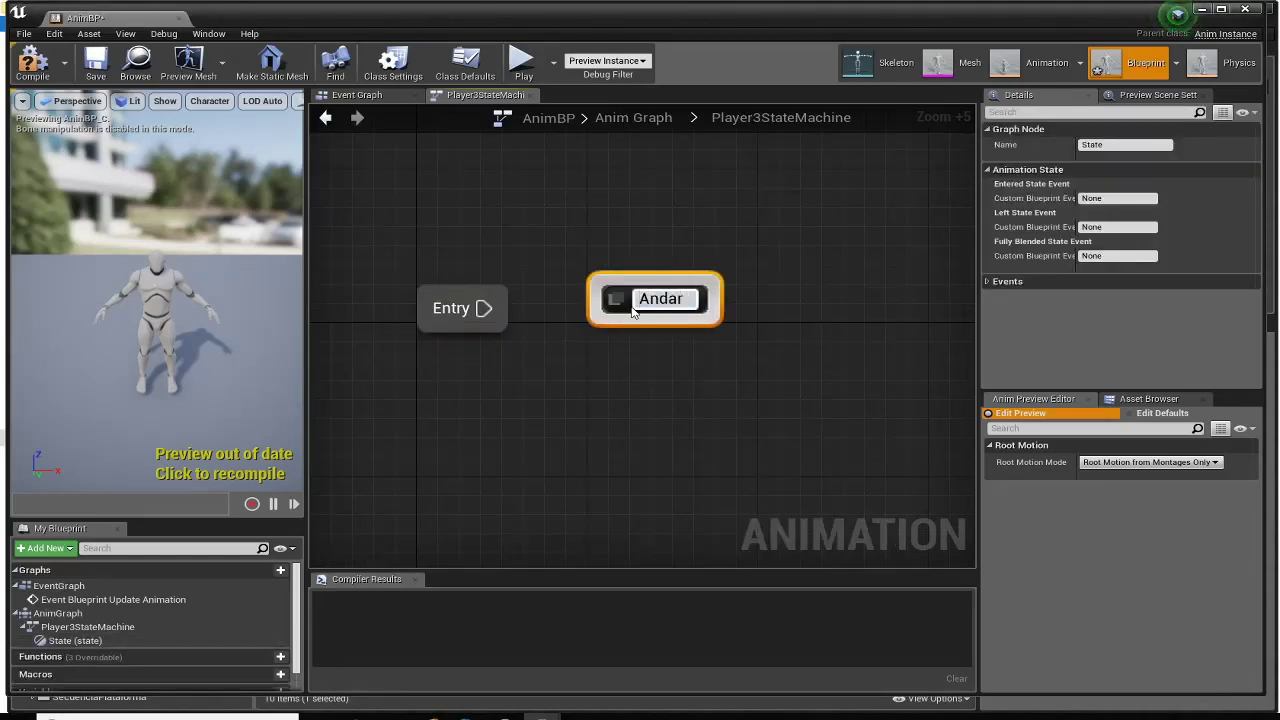
click(540, 365)
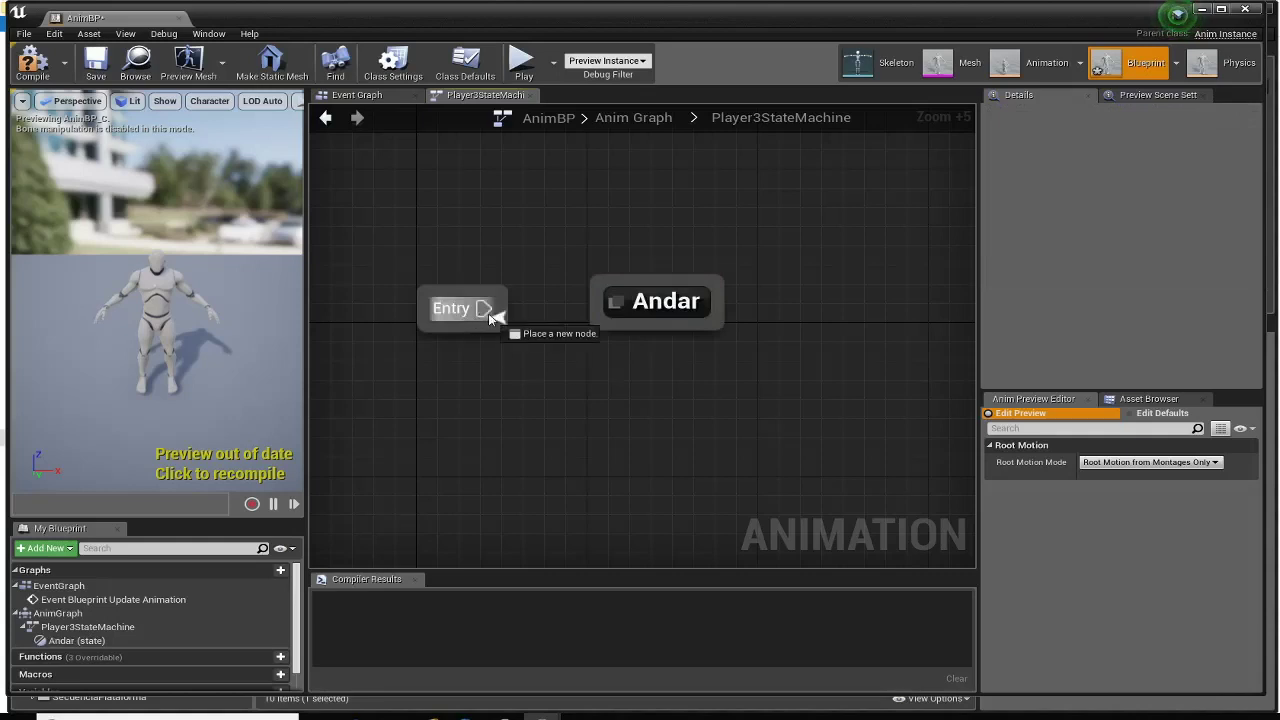
drag(486, 309, 630, 320)
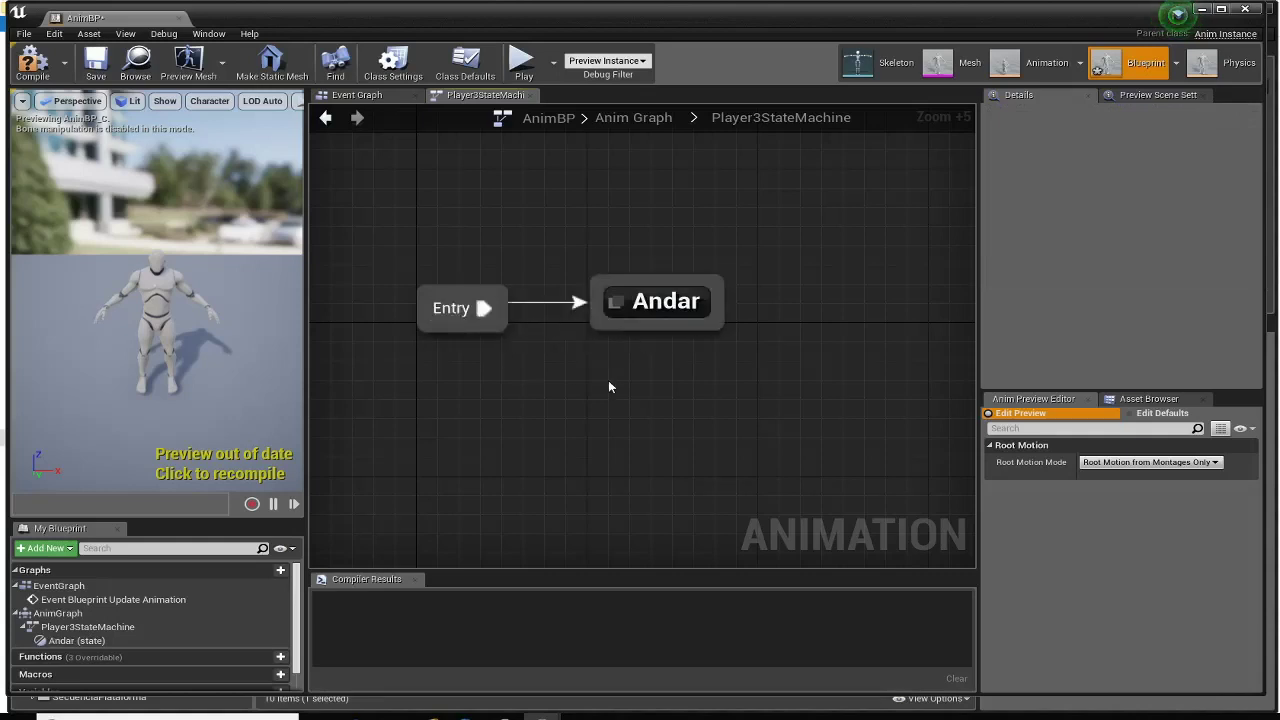
right_drag(640, 385, 624, 348)
click(610, 254)
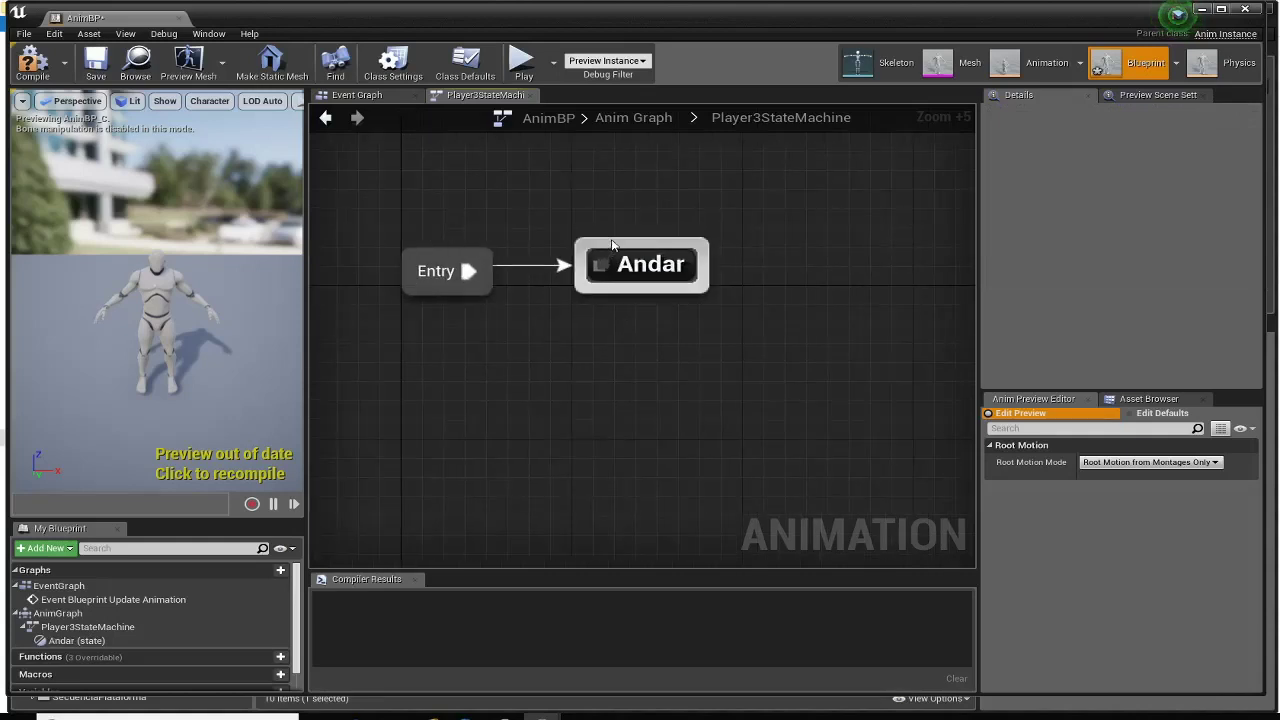
drag(614, 260, 616, 213)
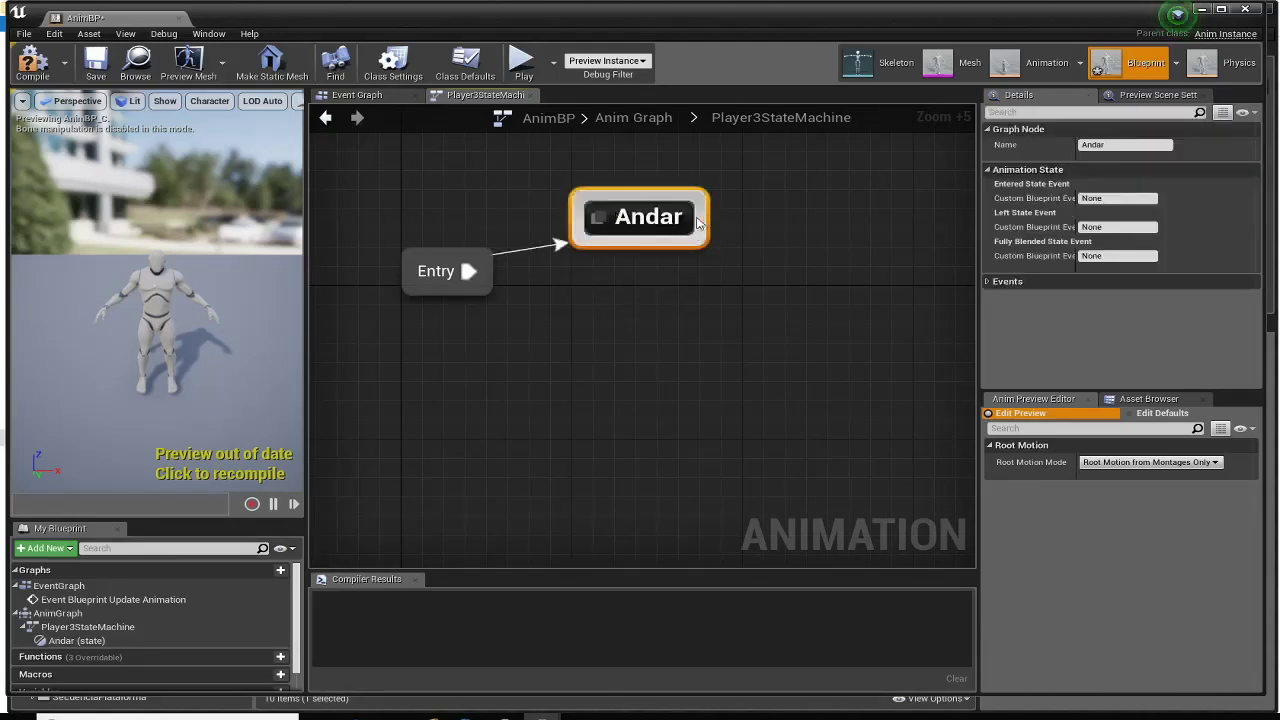
- Add a Correr state from Andar with a transition back to Andar
drag(698, 222, 843, 324)
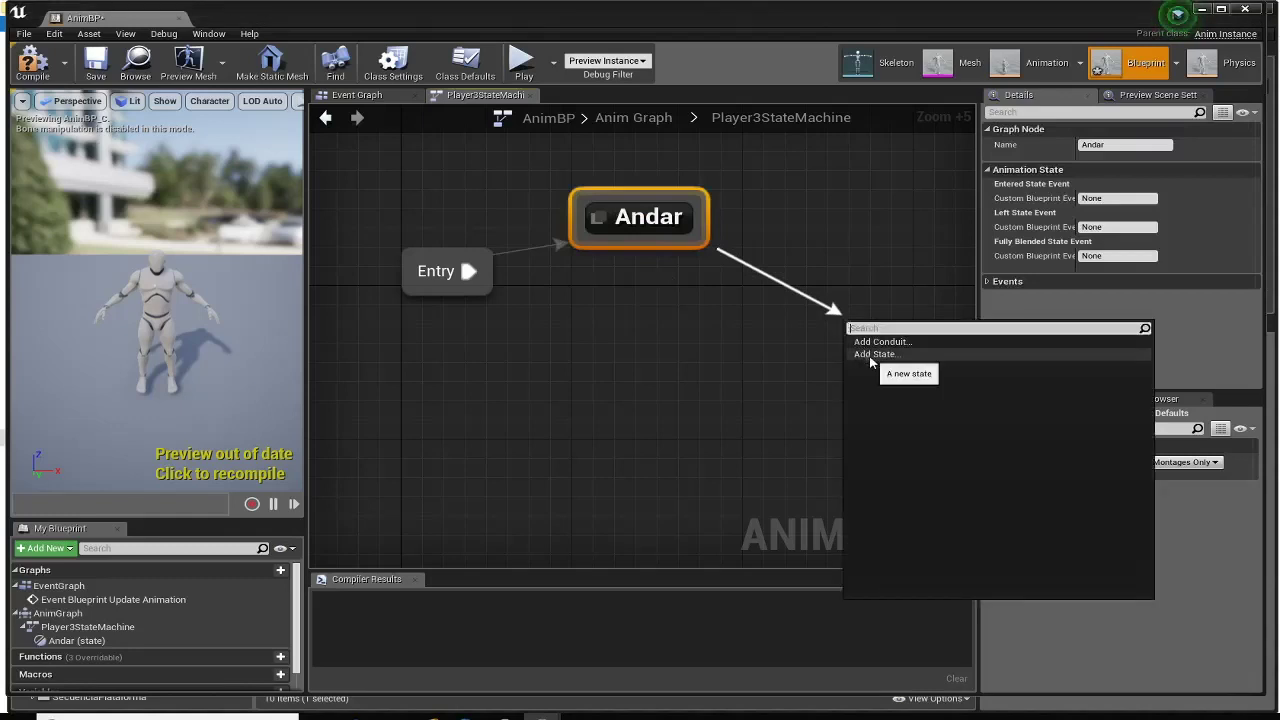
click(870, 356)
text(Corr)
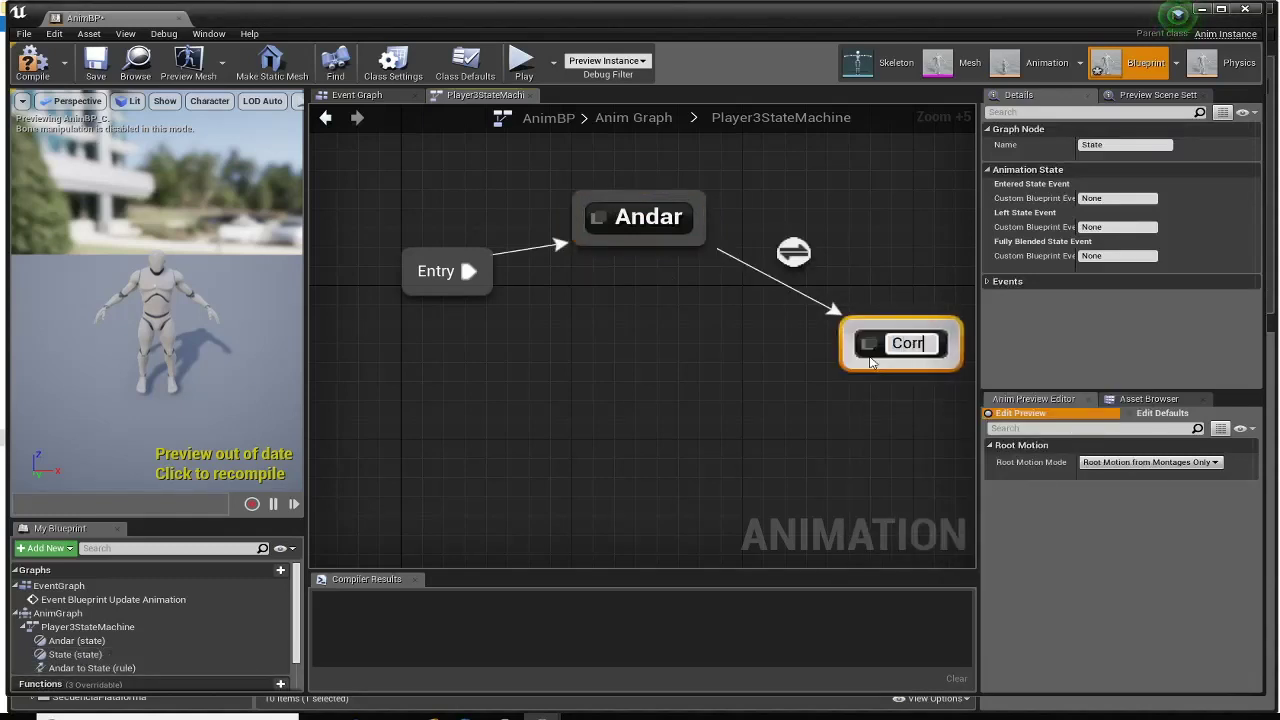
text(er)
key(Return)
right_drag(840, 431, 783, 392)
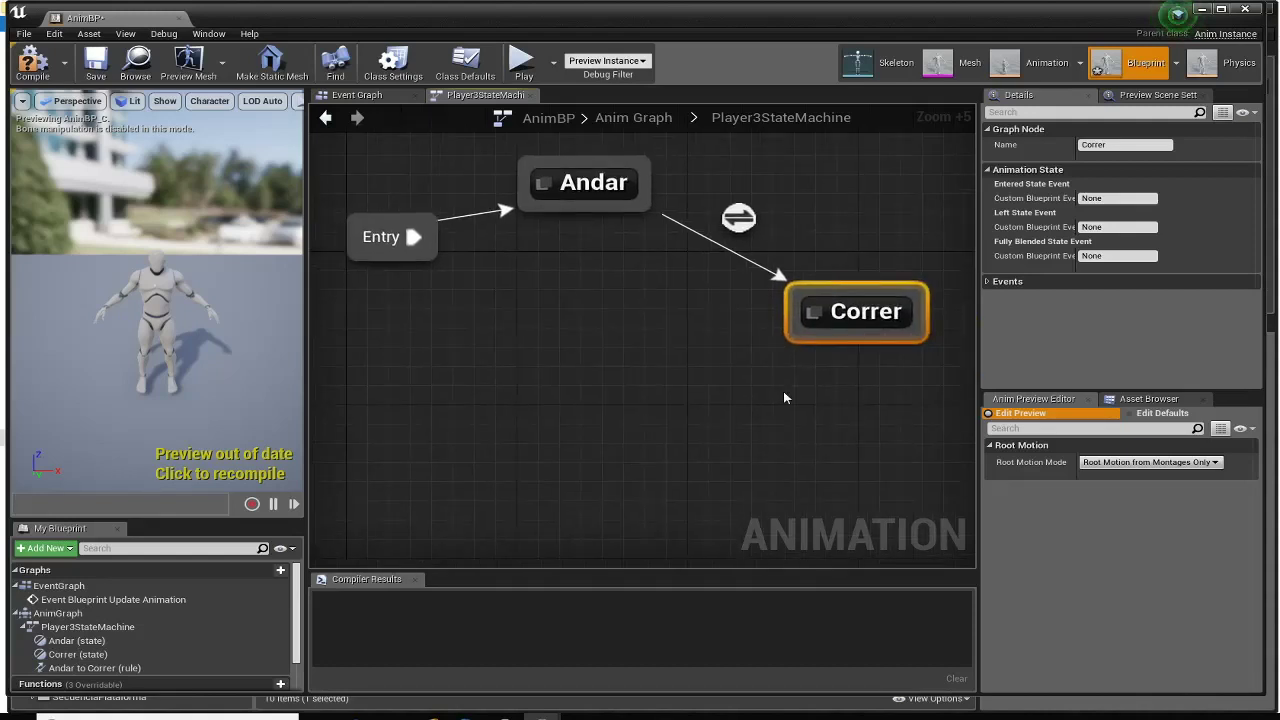
mouse_move(801, 303)
mouse_down()
mouse_move(659, 272)
mouse_move(614, 212)
mouse_up()
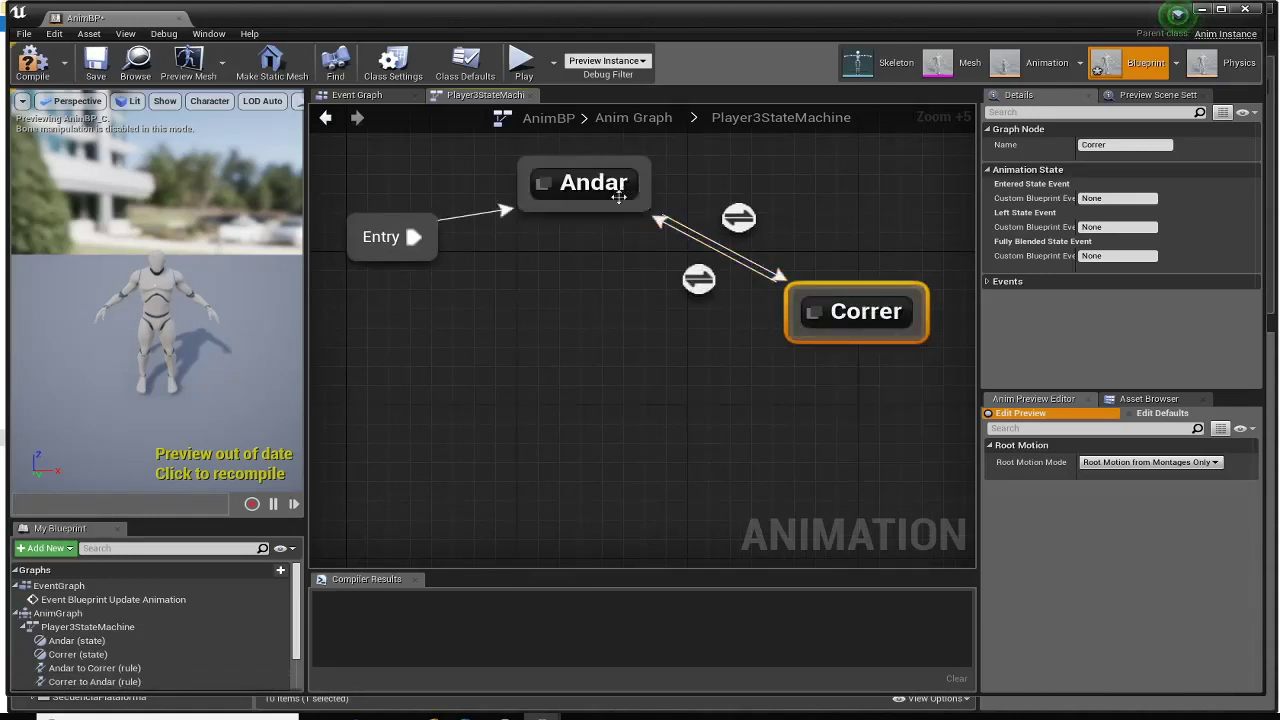
mouse_move(545, 322)
right_down()
mouse_move(546, 358)
mouse_move(554, 336)
right_up()
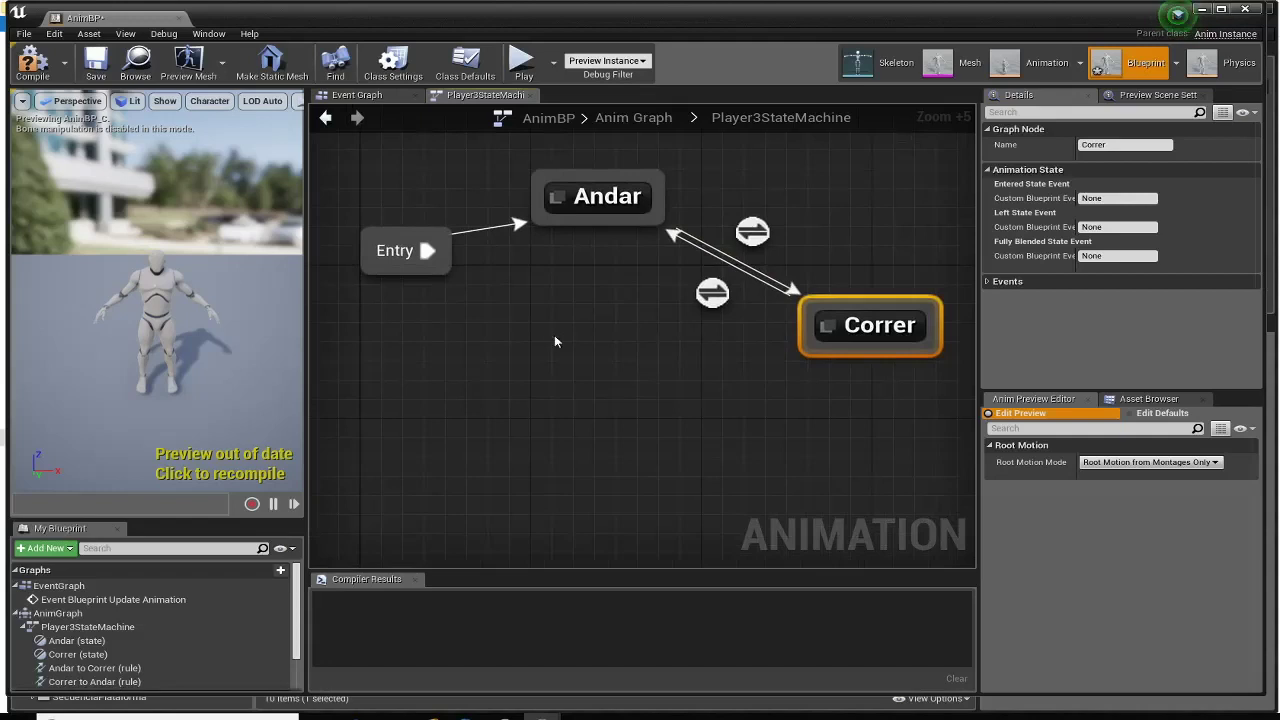
- Add an Idle state below Andar
right_click(547, 355)
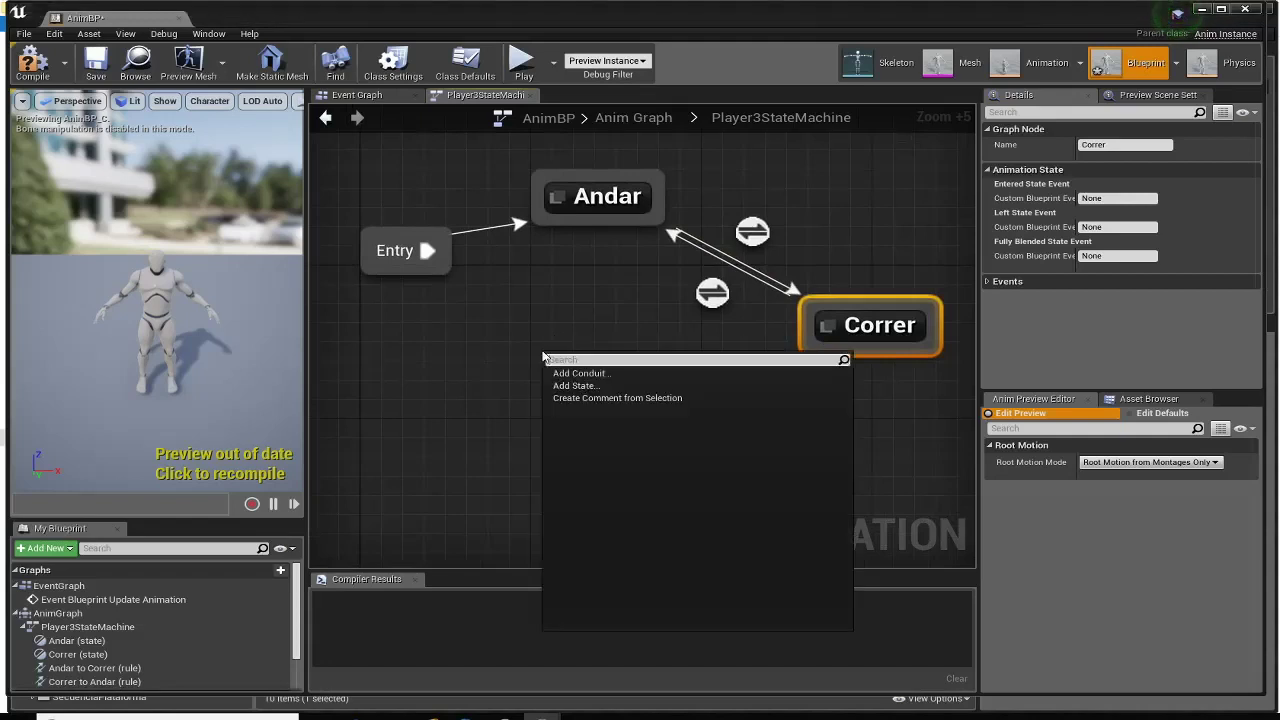
click(590, 391)
text(Id)
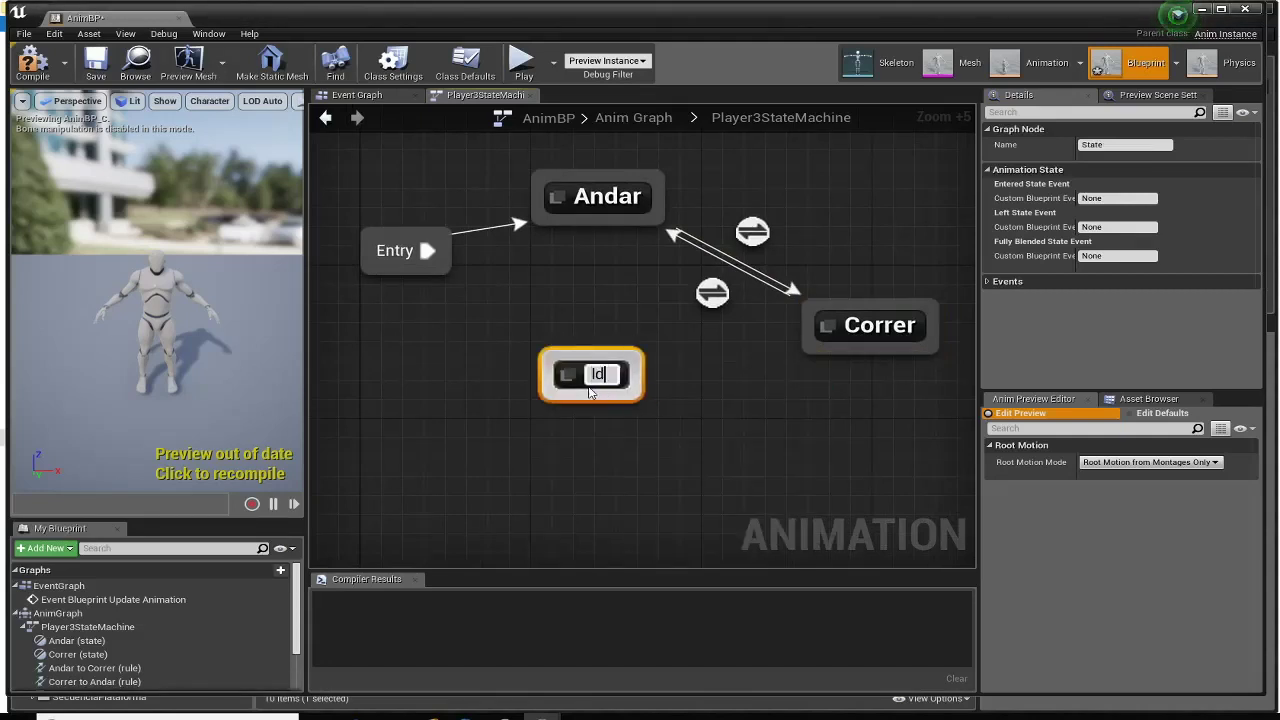
text(le)
key(Return)
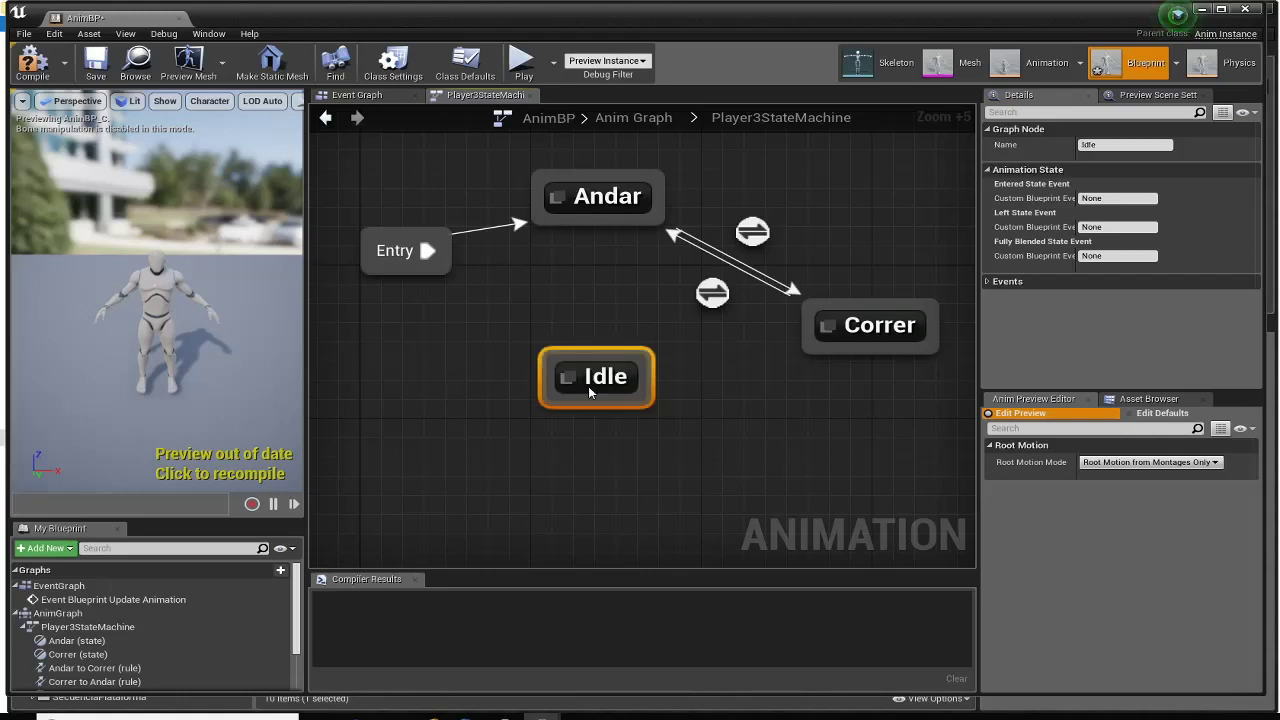
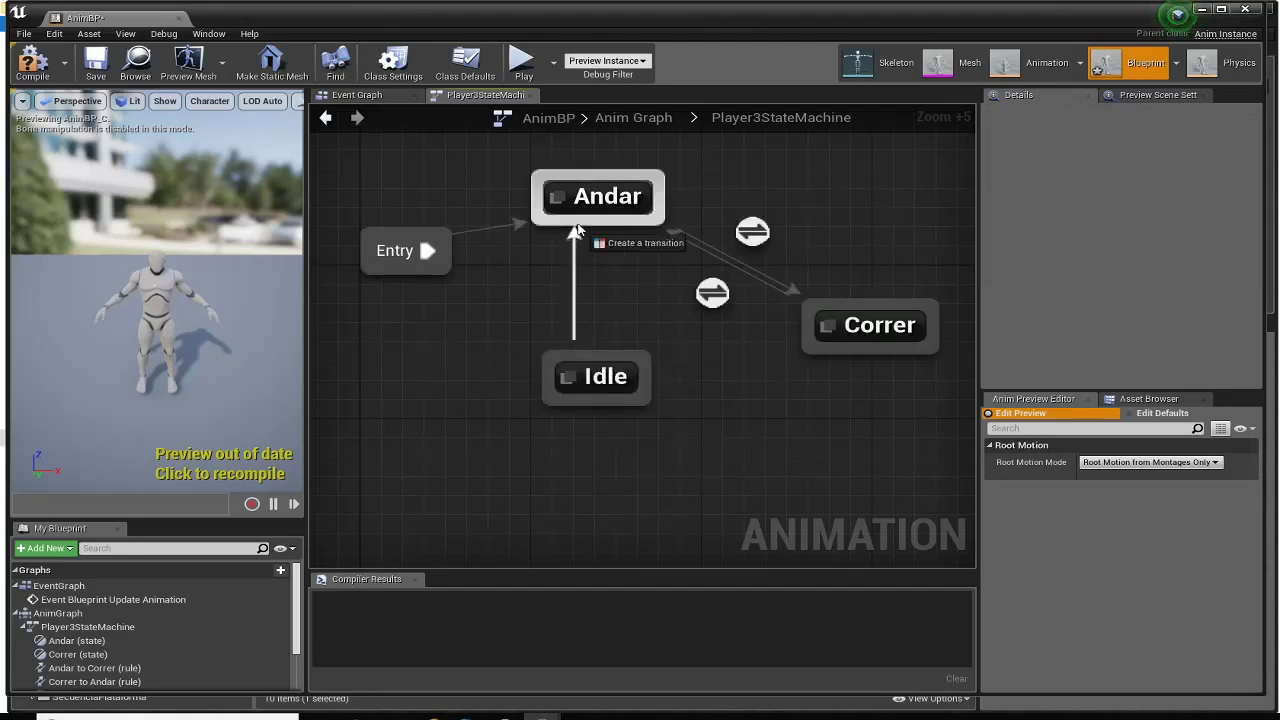
- Add transitions Idle→Andar, Idle→Correr and Andar→Idle
drag(577, 253, 592, 212)
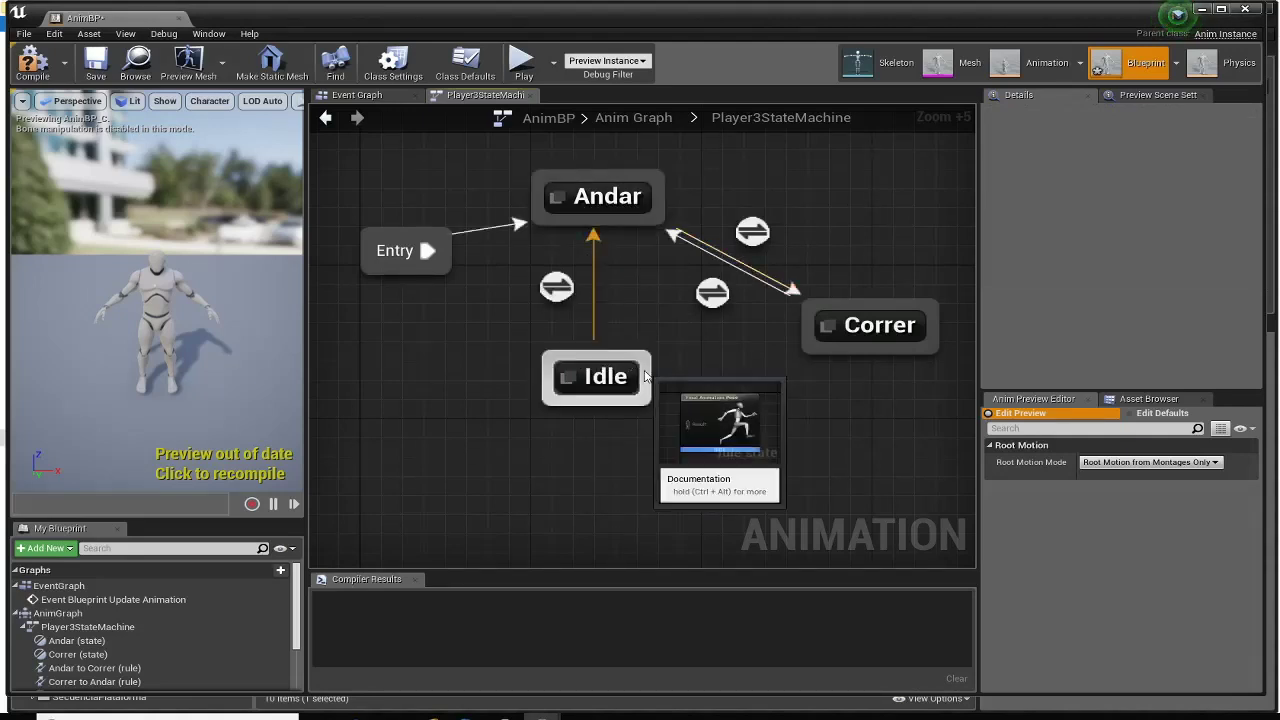
mouse_move(645, 376)
mouse_down()
mouse_move(818, 343)
mouse_move(634, 358)
mouse_up()
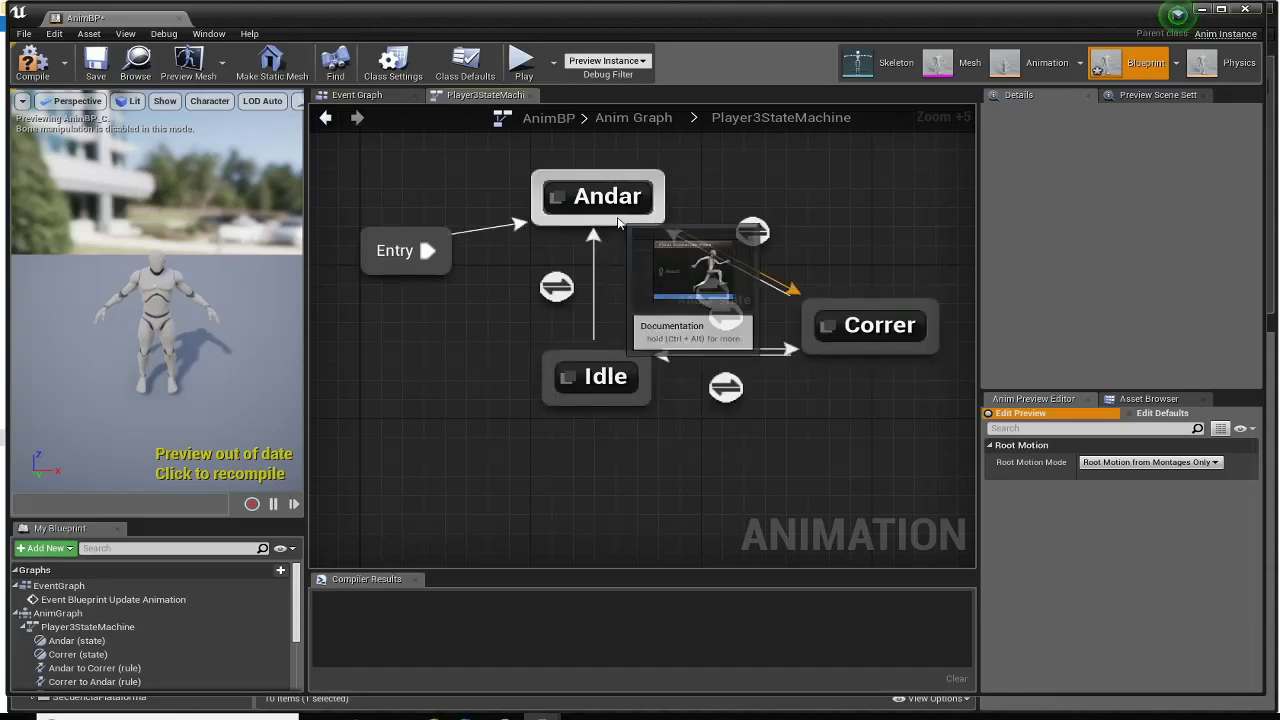
drag(626, 220, 622, 362)
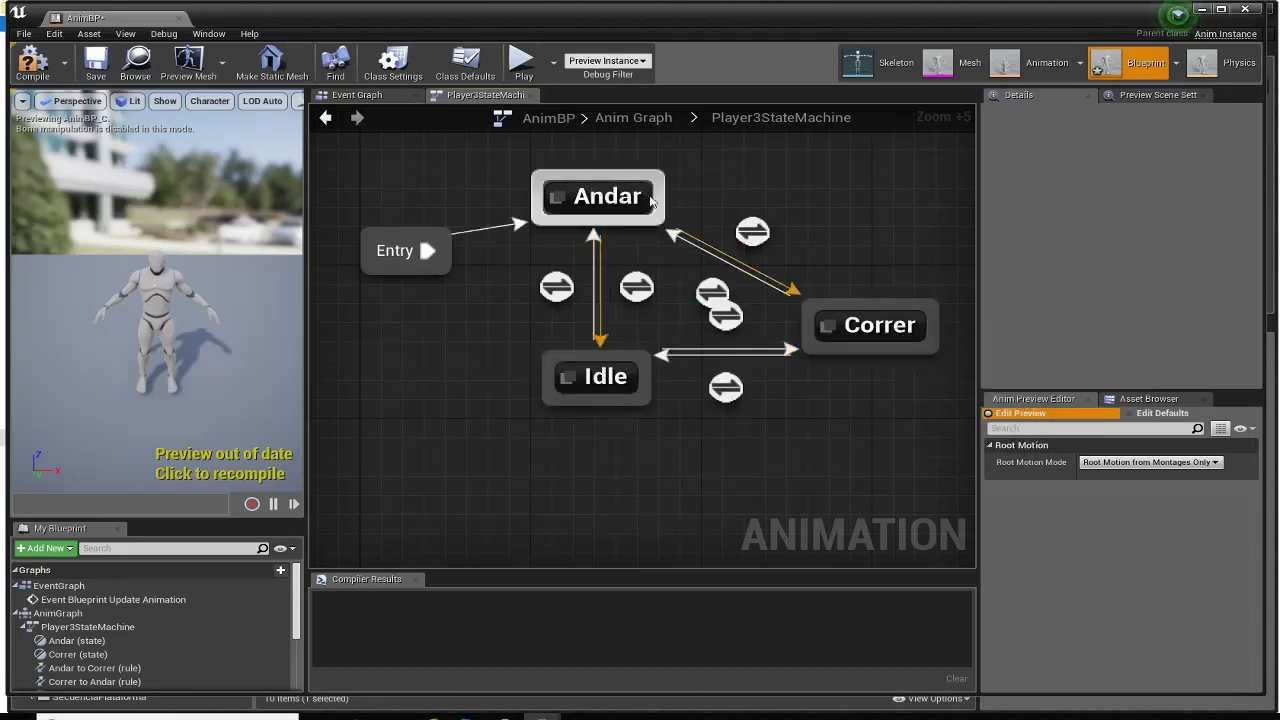
- Arrange Andar, Idle and Correr in a triangle, with Entry moved left and down
scroll(728, 399, down, 4)
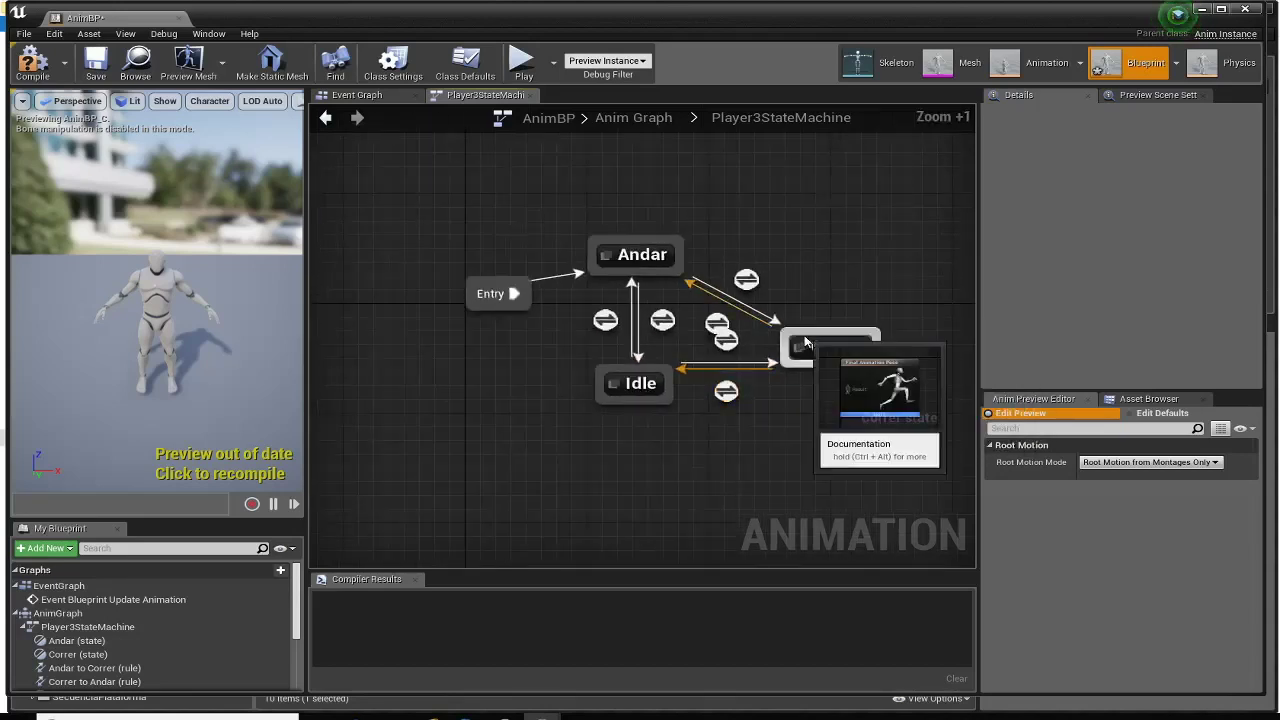
drag(794, 343, 883, 307)
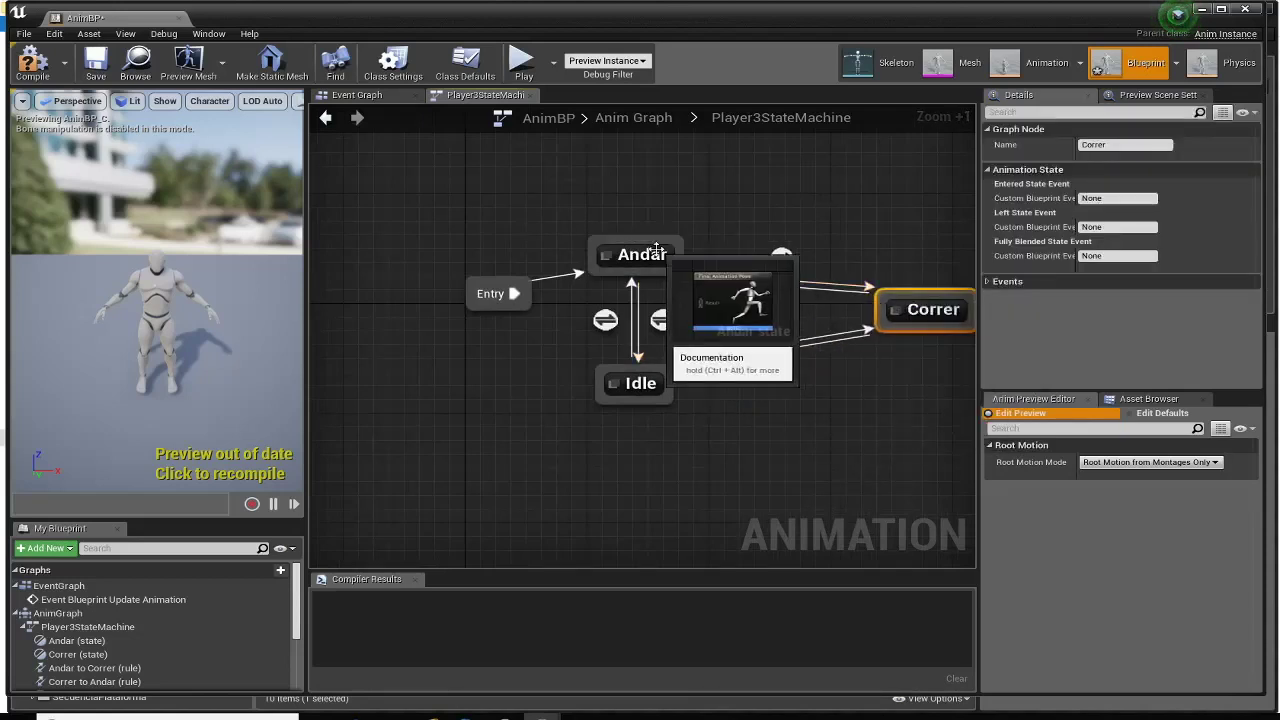
drag(660, 256, 675, 174)
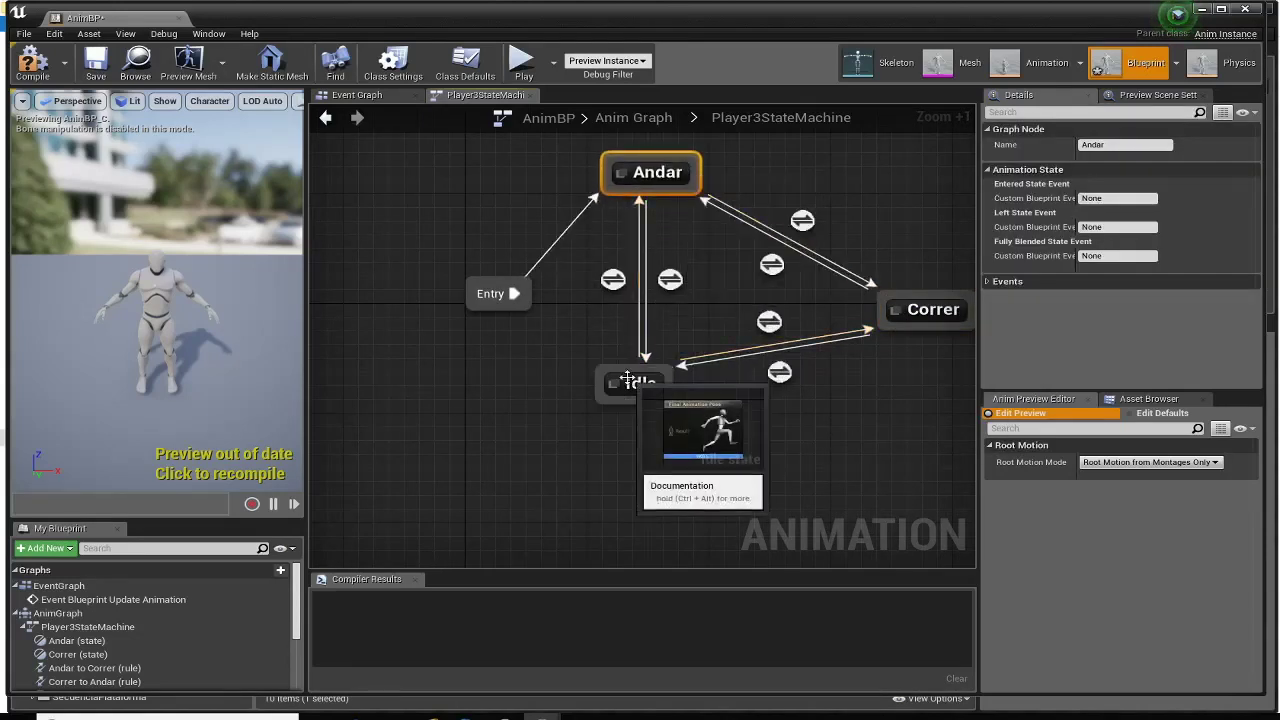
drag(628, 375, 651, 452)
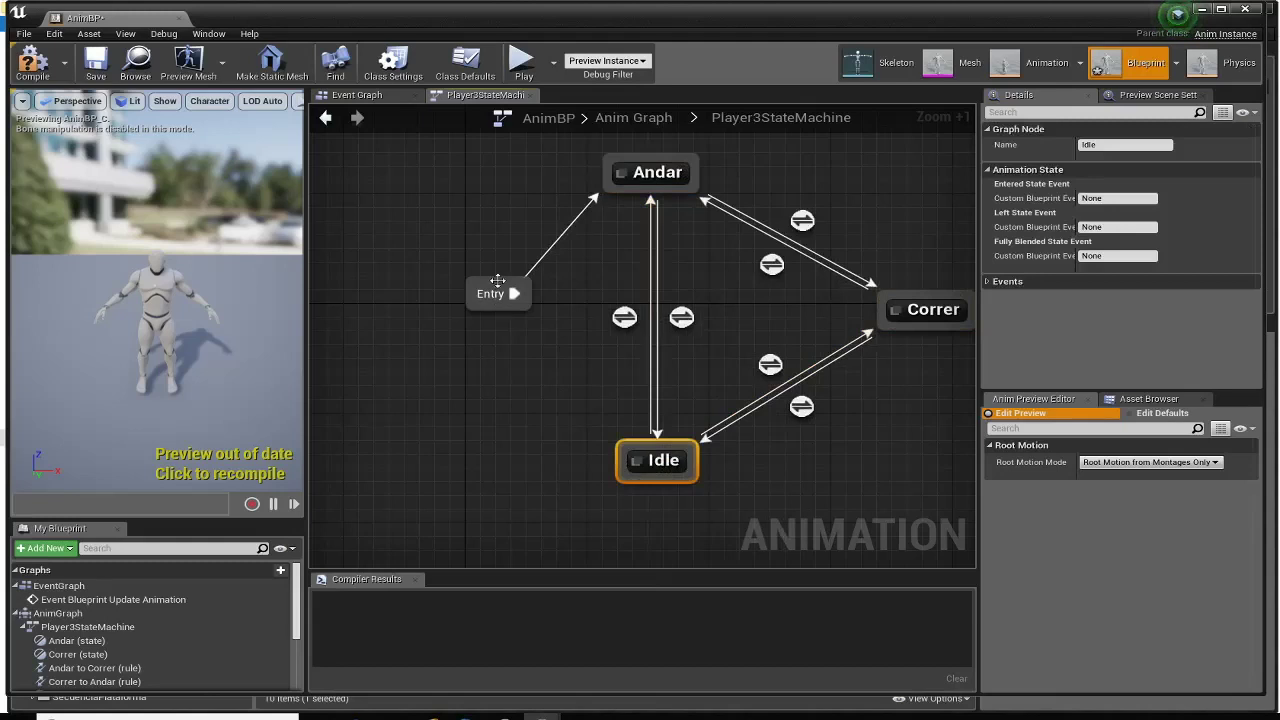
drag(497, 281, 447, 307)
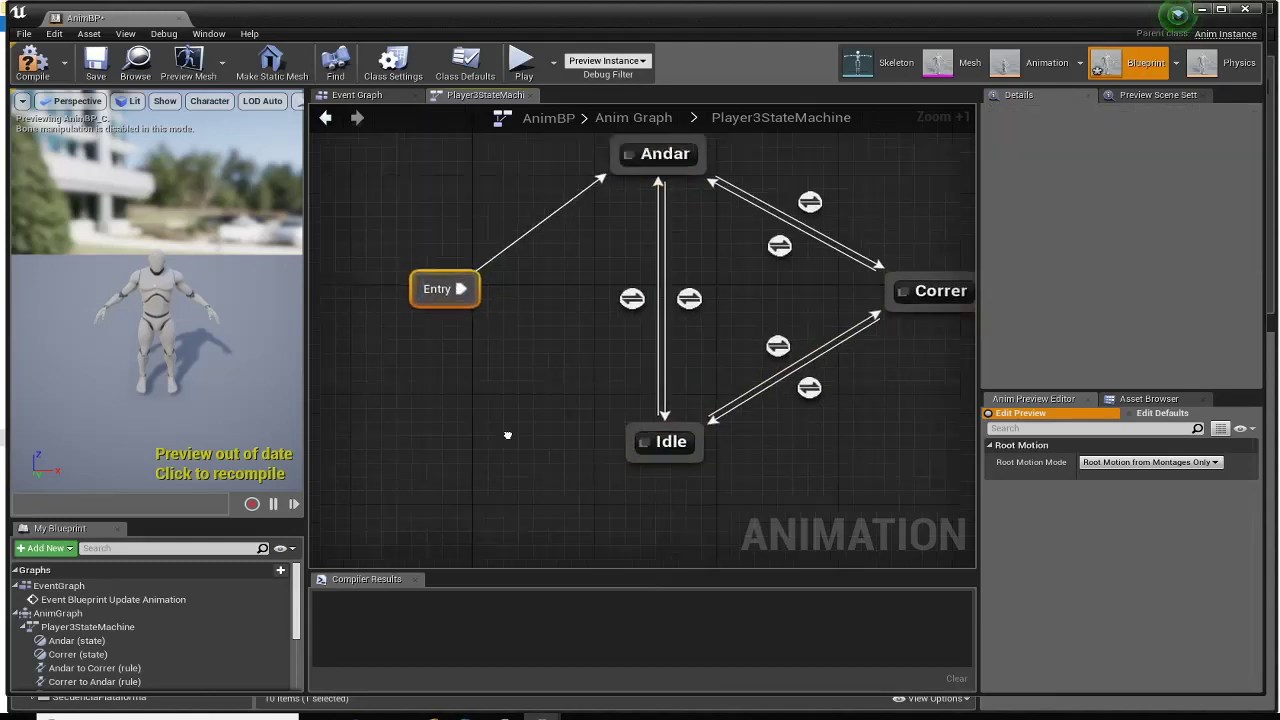
mouse_move(506, 434)
right_down()
mouse_move(509, 420)
mouse_move(467, 462)
right_up()
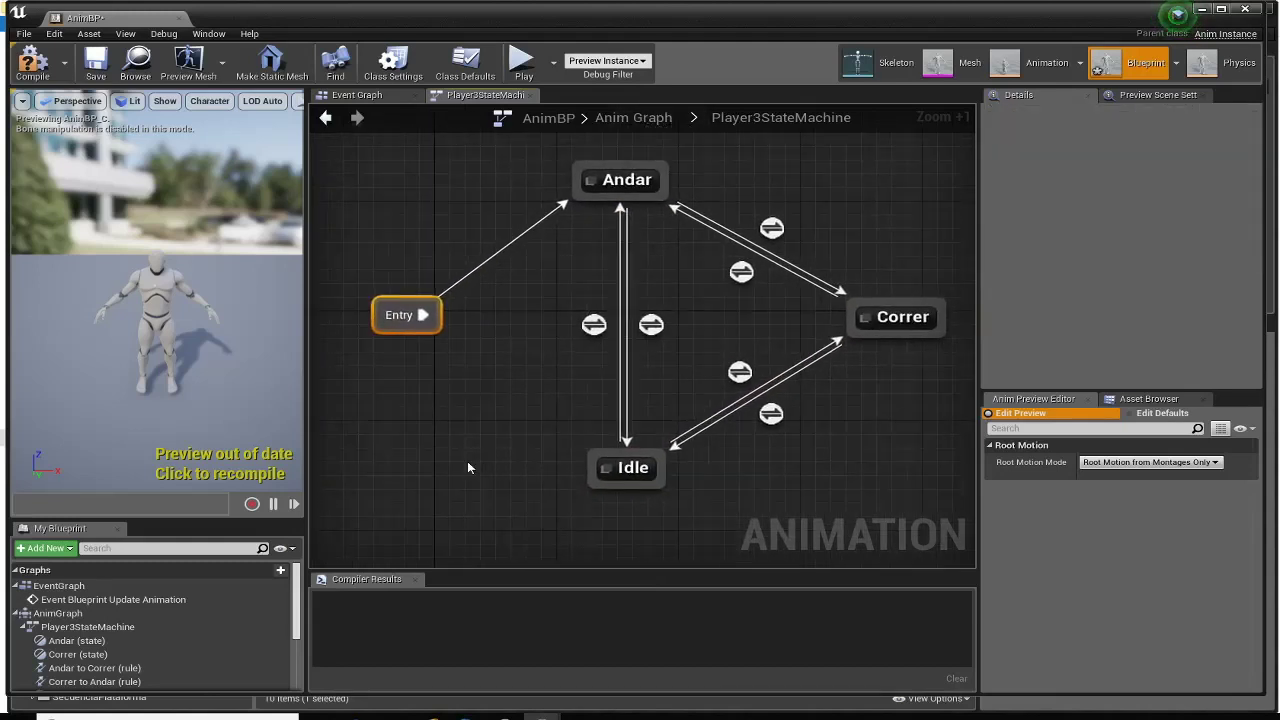
mouse_move(423, 315)
mouse_down()
mouse_move(547, 405)
mouse_move(607, 470)
mouse_up()
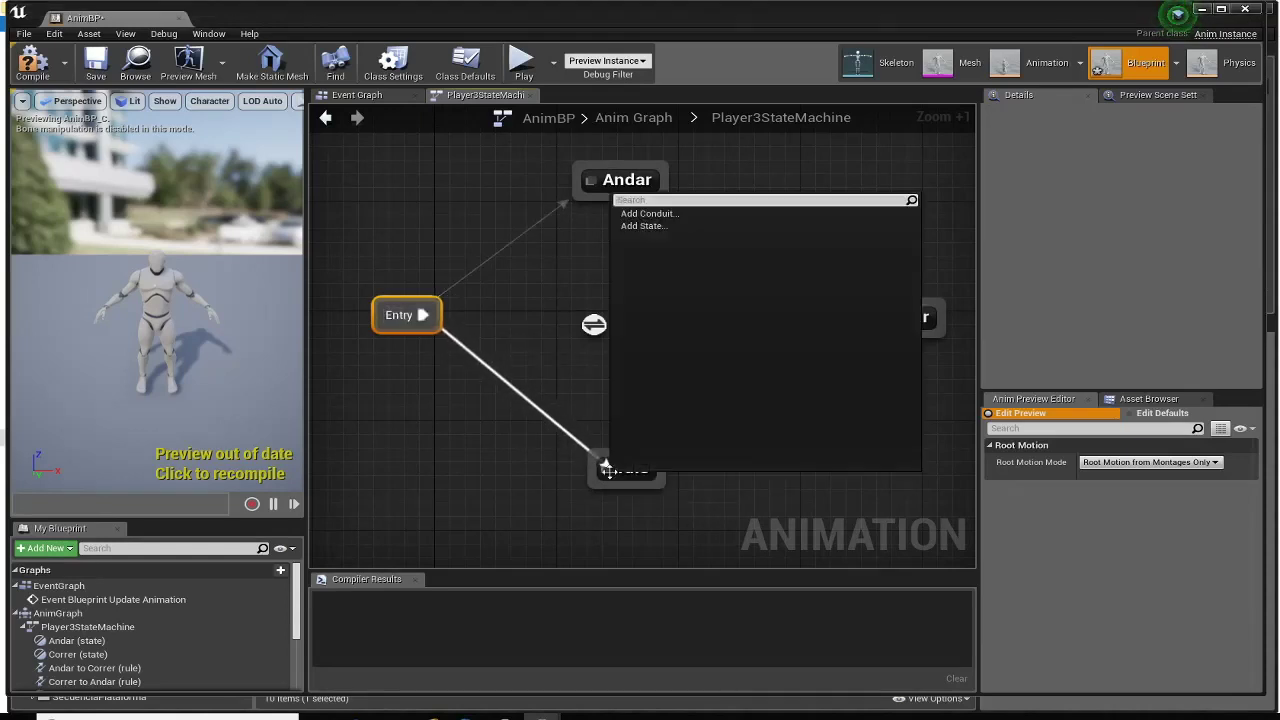
- Wire Entry to the Idle state and move Entry down level with Idle
click(557, 398)
drag(423, 315, 606, 467)
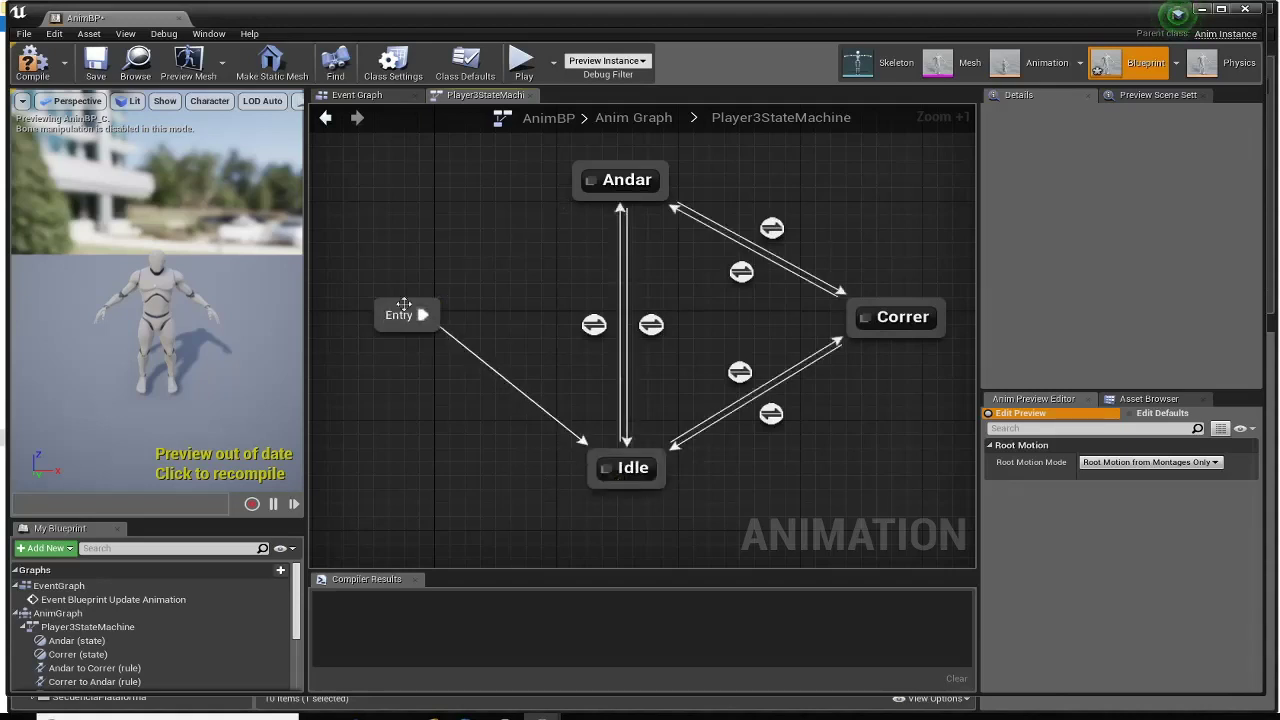
drag(408, 310, 408, 461)
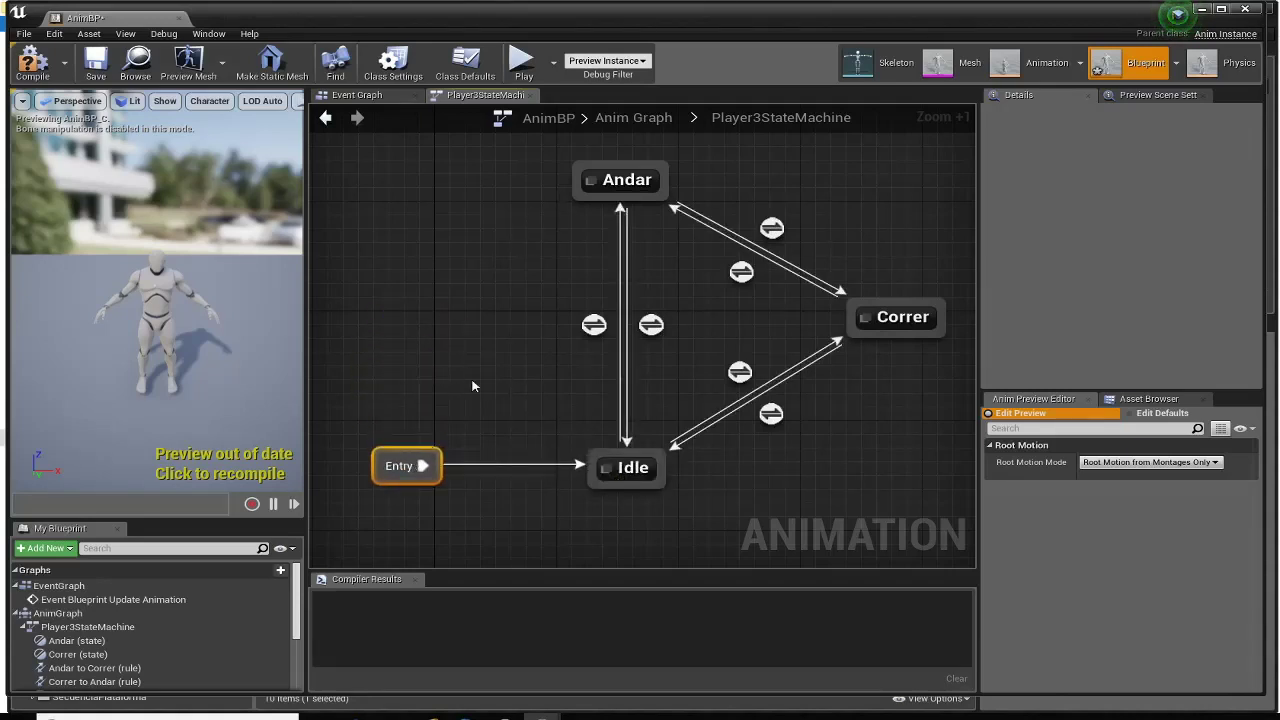
right_drag(553, 524, 550, 501)
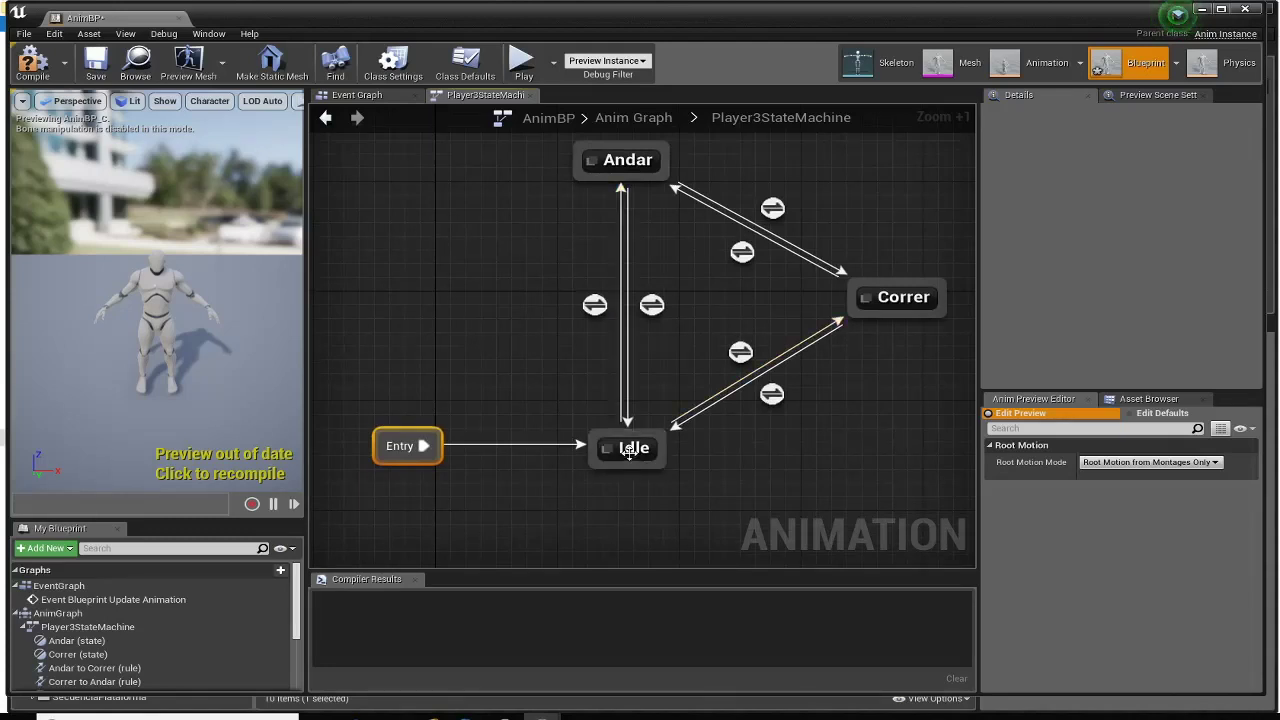
- Look inside the Idle state, then browse up to the Anim Graph and Event Graph
double_click(630, 455)
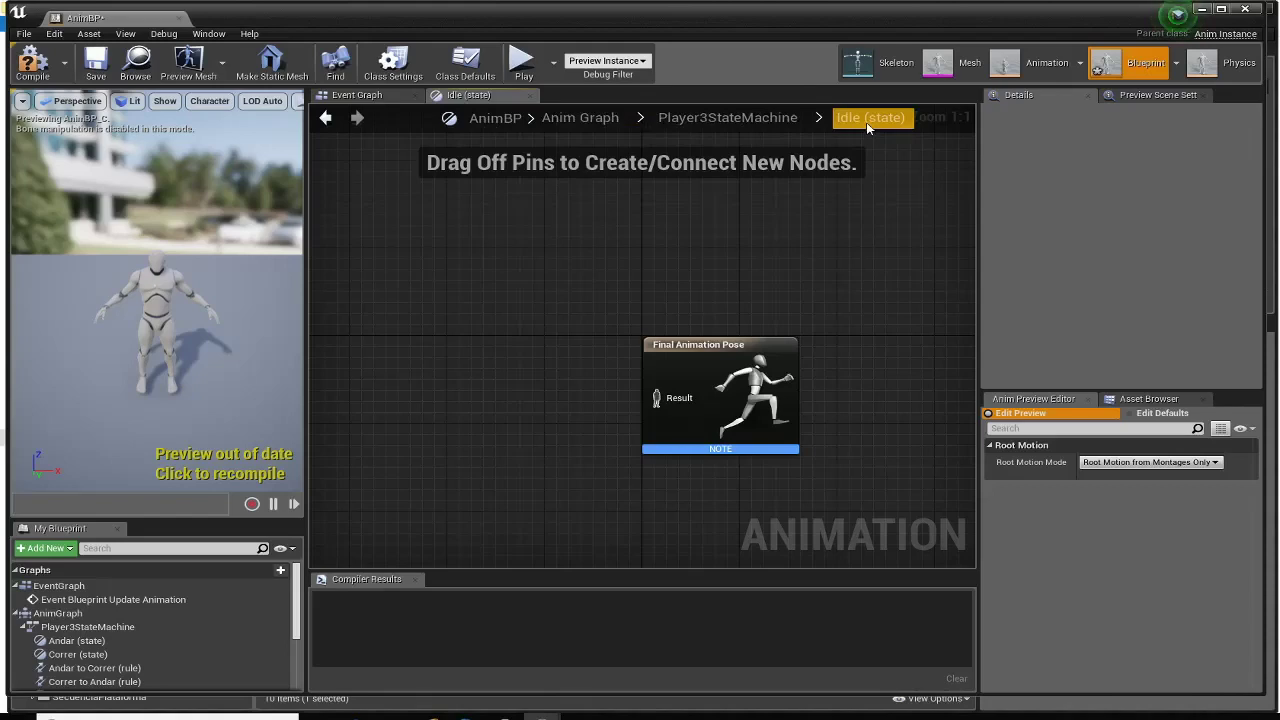
click(746, 120)
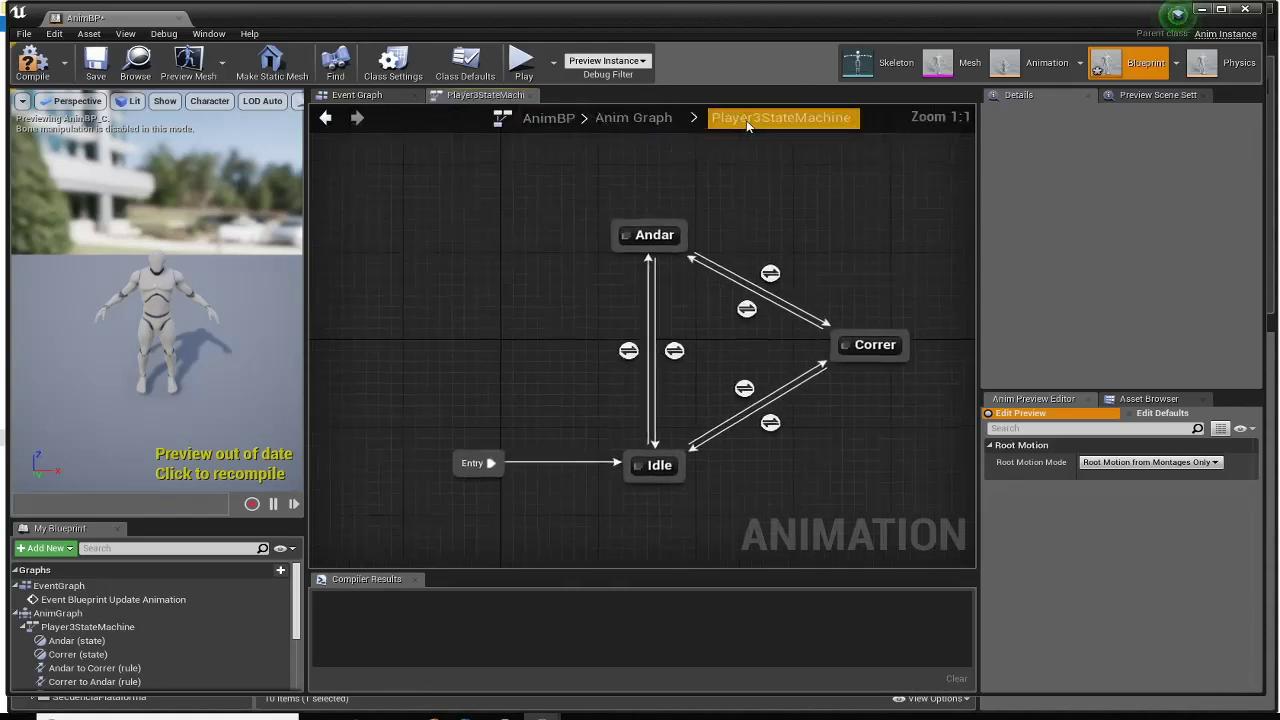
click(658, 118)
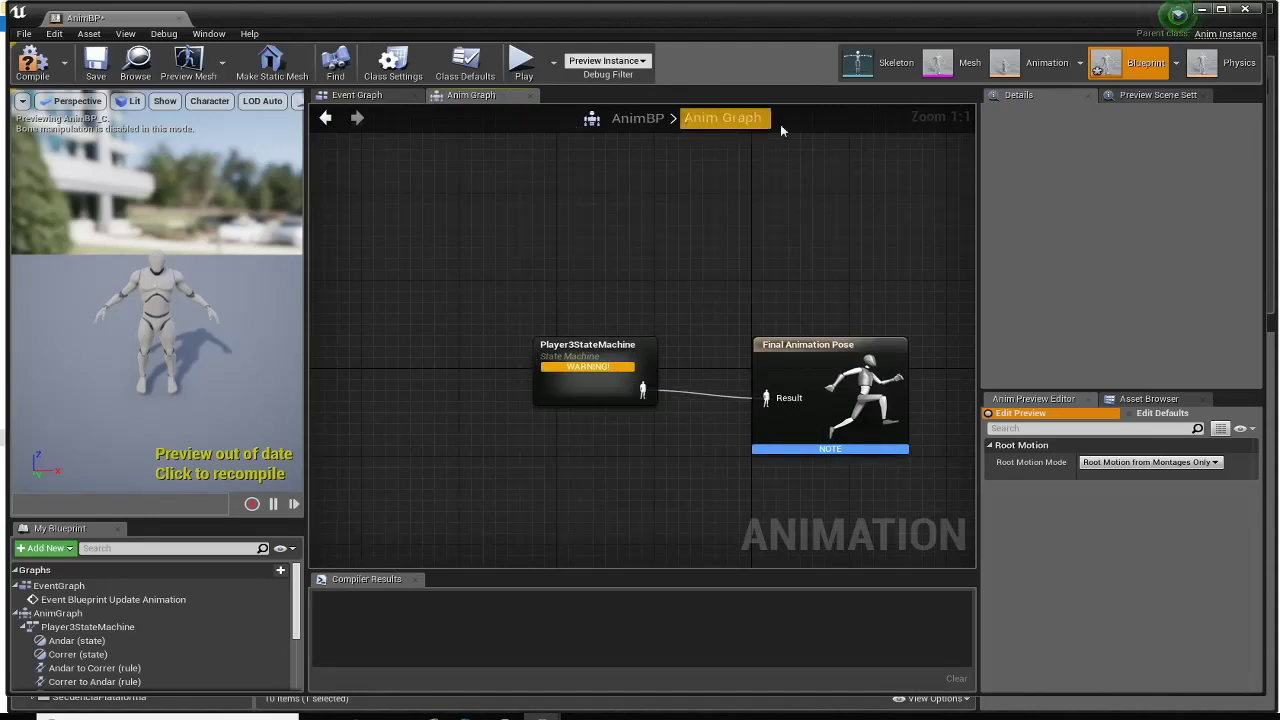
click(366, 95)
click(470, 96)
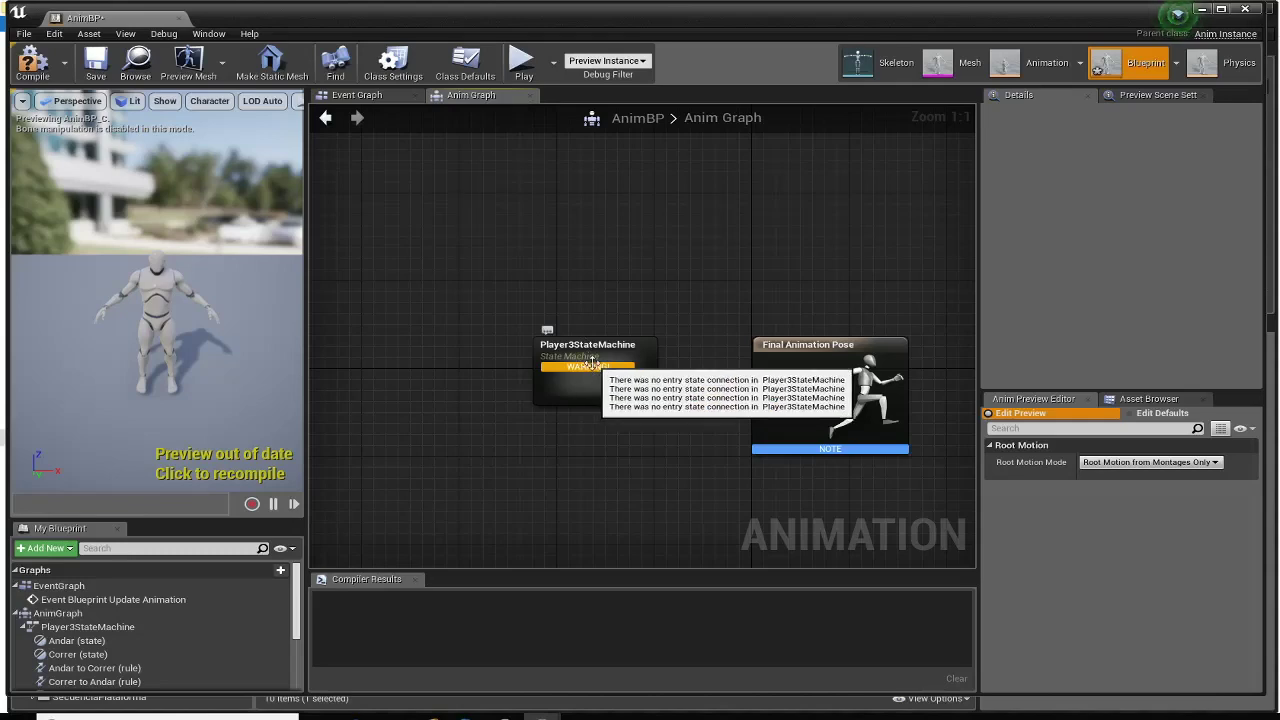
- Reopen the Idle state through Player3StateMachine and move its Final Animation Pose node up-right
double_click(592, 361)
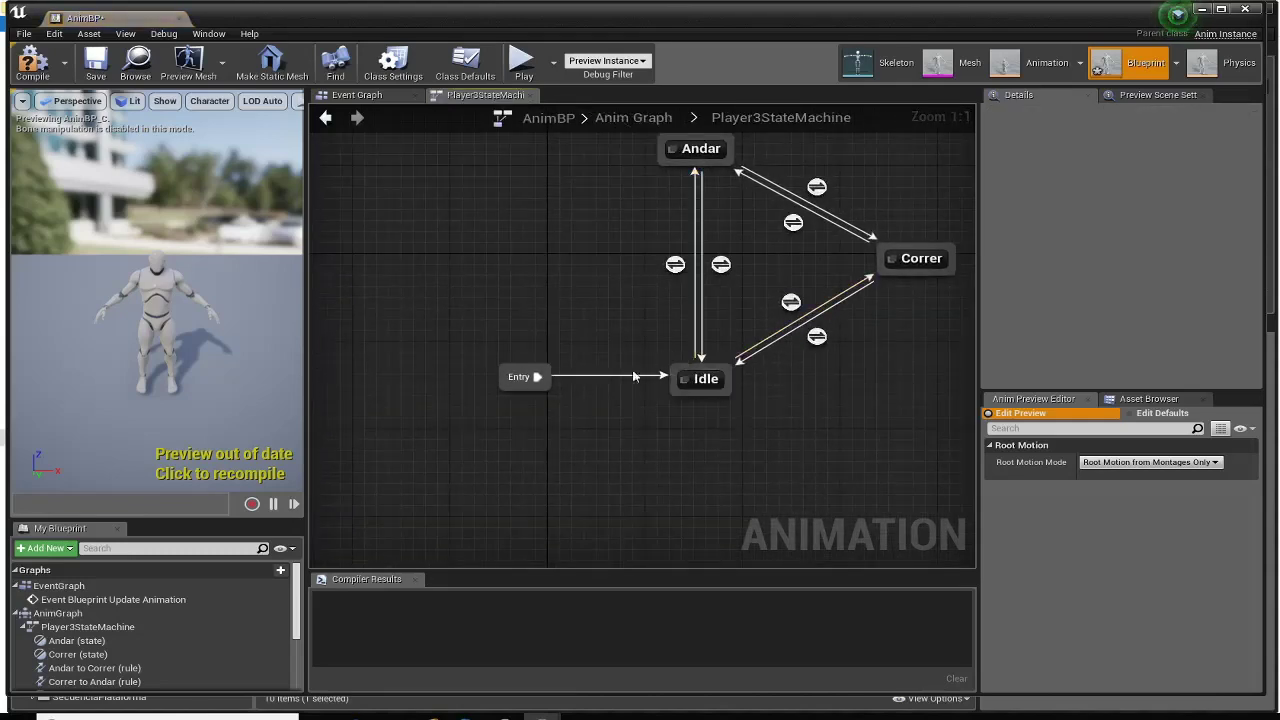
double_click(704, 380)
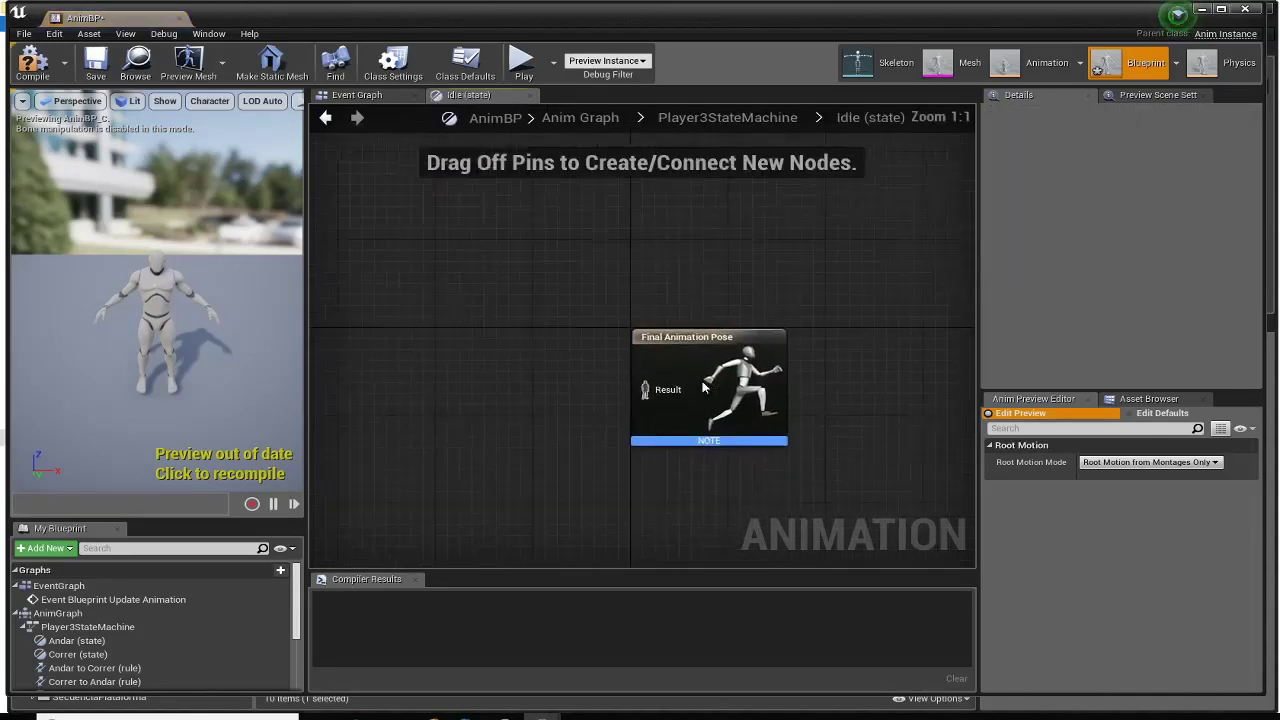
drag(731, 321, 767, 287)
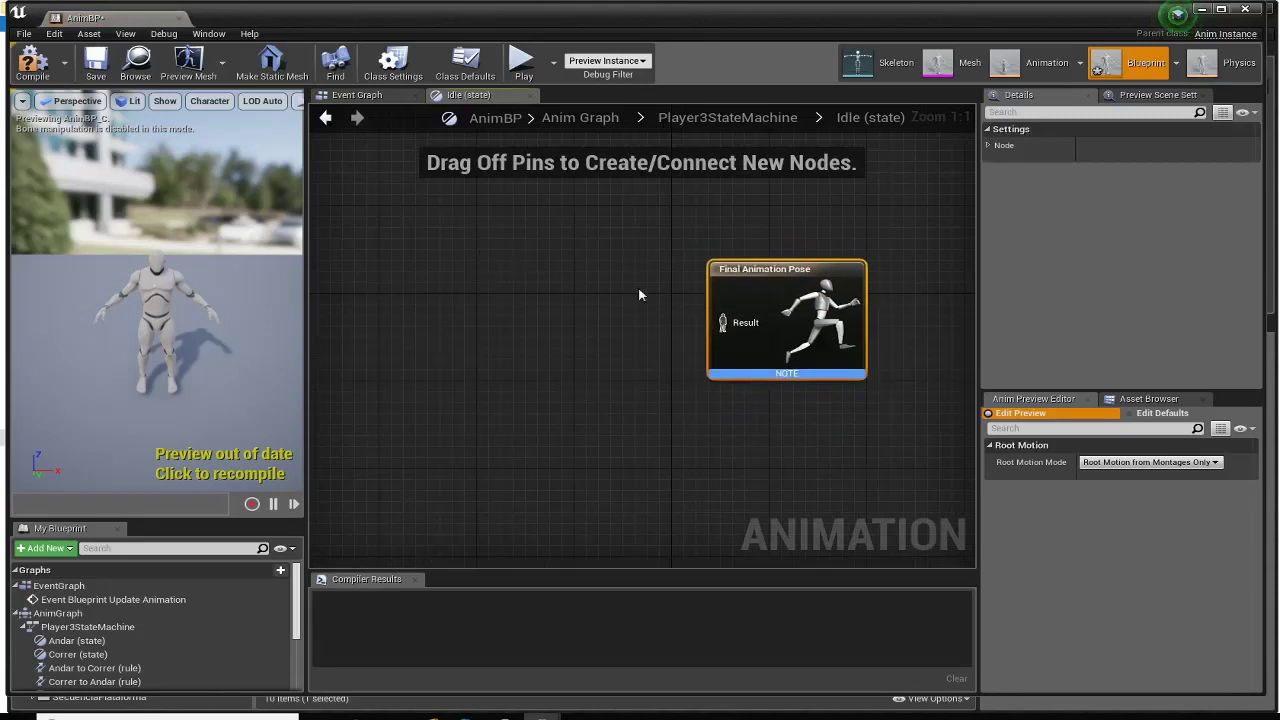
click(763, 124)
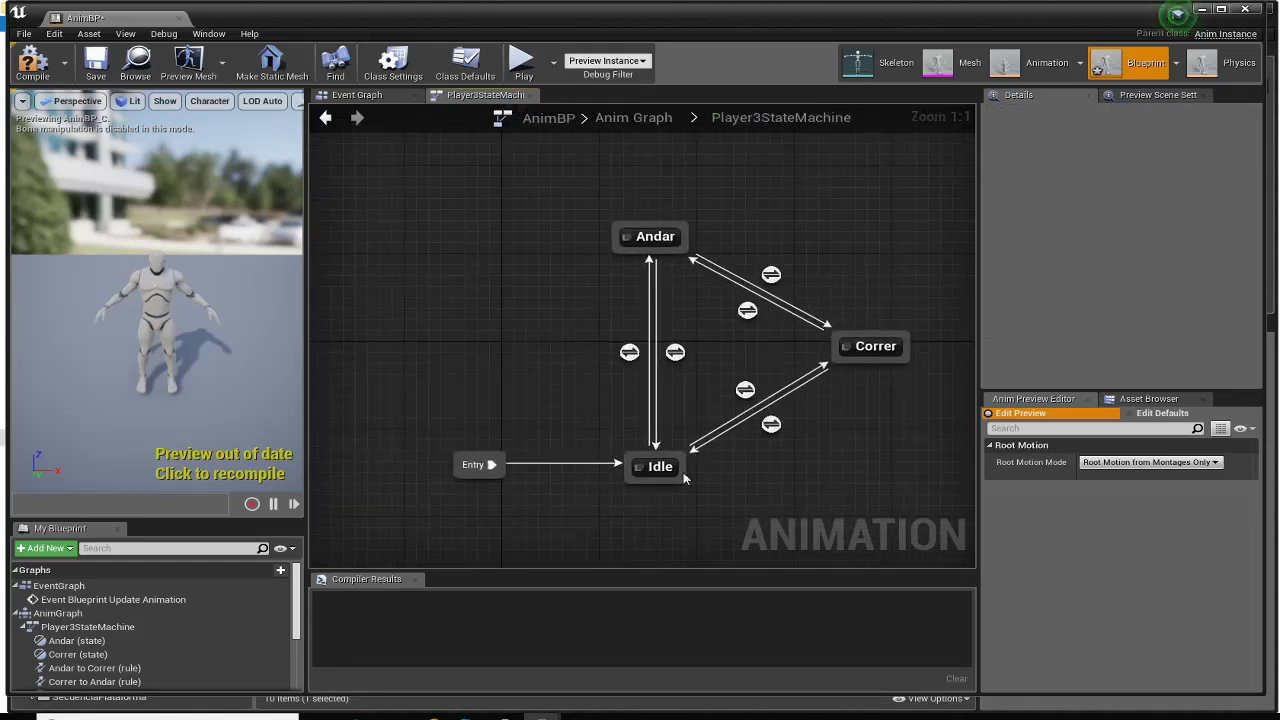
- In the Anim Graph, reposition the state machine and Final Animation Pose nodes, then reopen Player3StateMachine
click(649, 124)
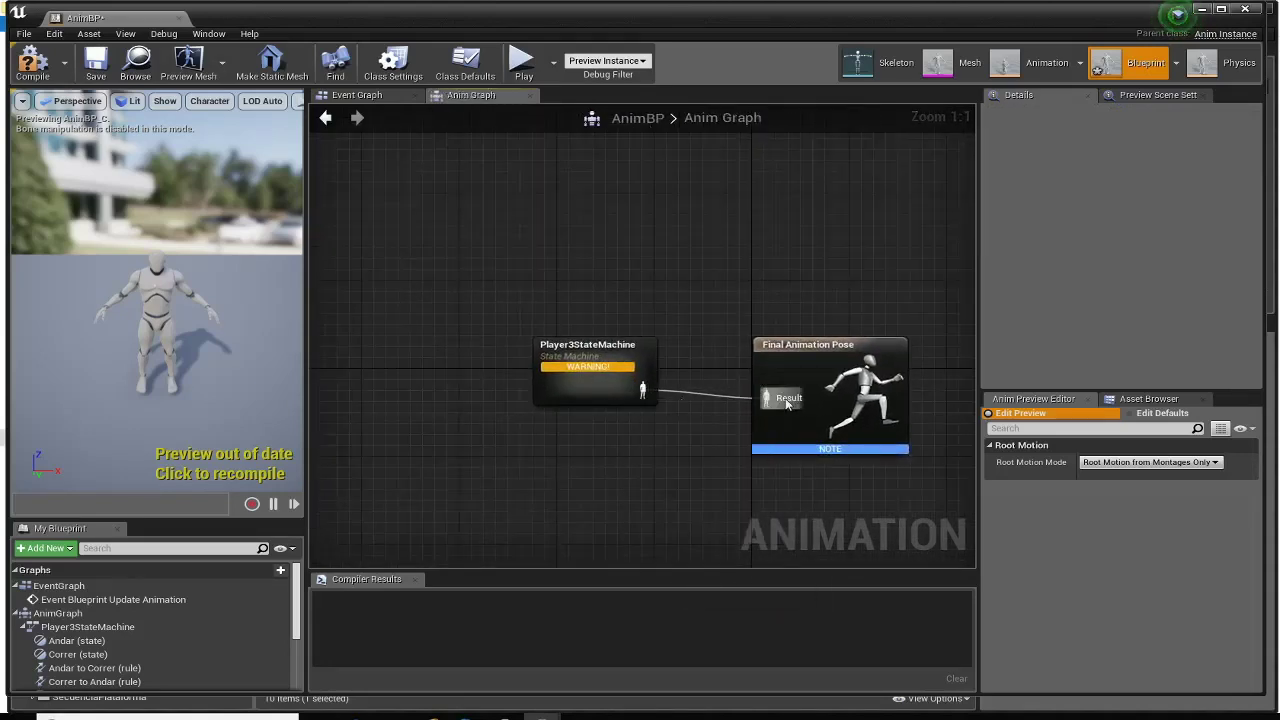
mouse_move(845, 353)
mouse_down()
mouse_move(857, 320)
mouse_move(833, 342)
mouse_up()
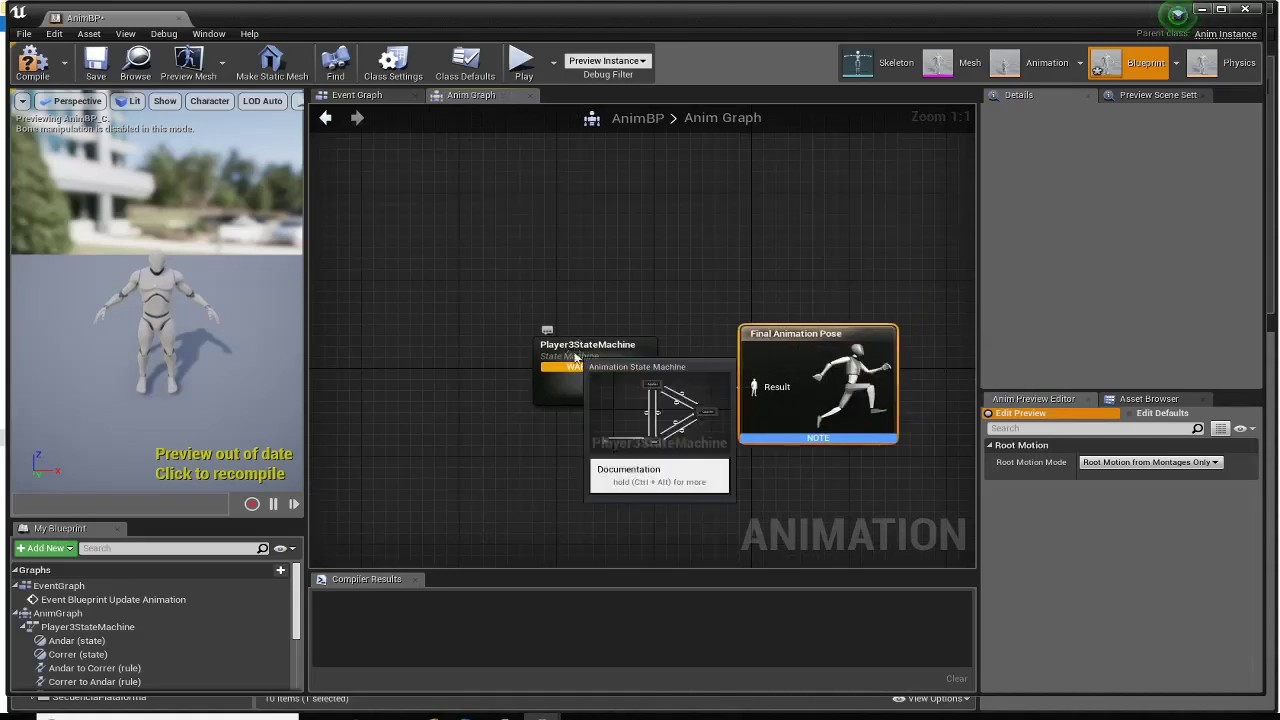
drag(576, 347, 406, 303)
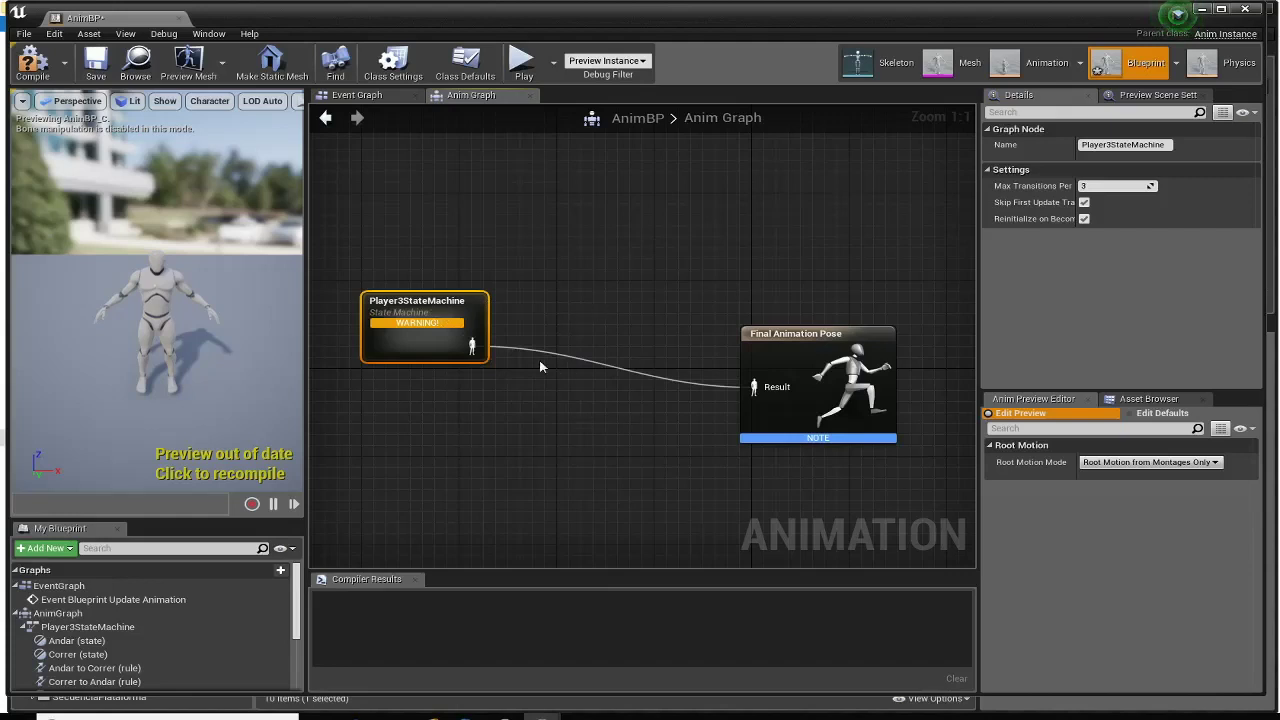
drag(811, 345, 827, 307)
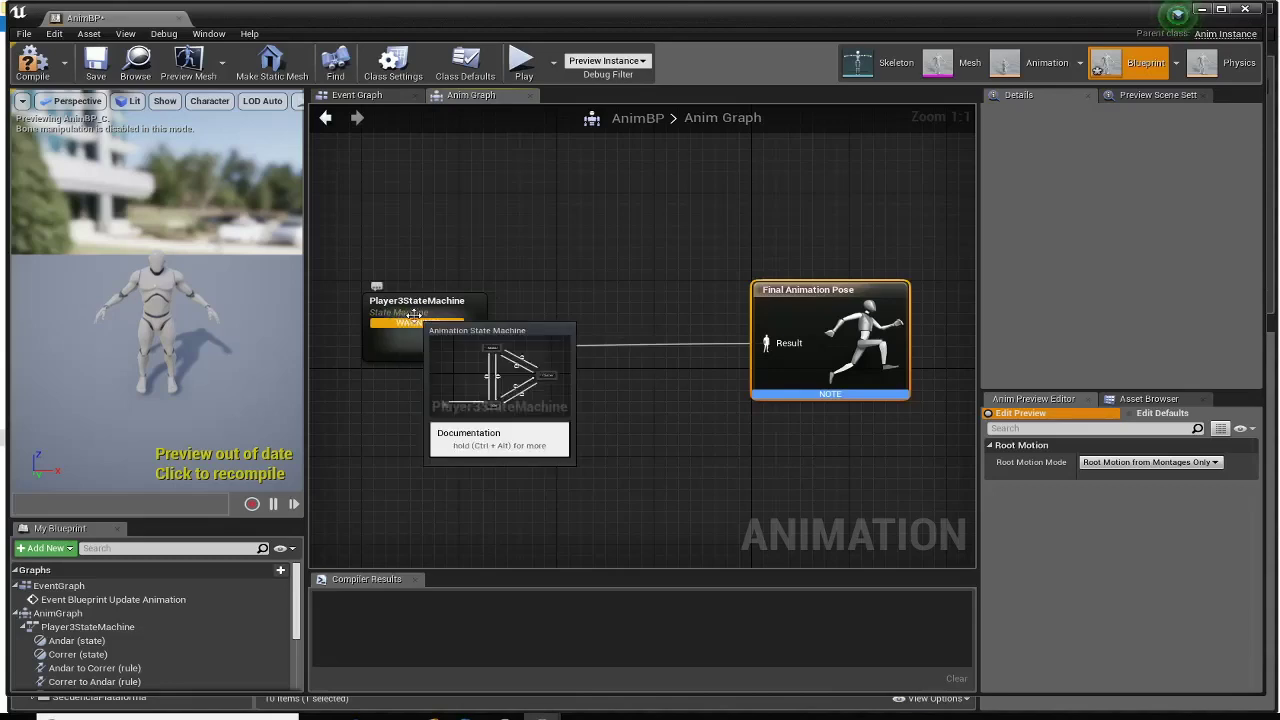
double_click(418, 319)
right_drag(527, 368, 539, 287)
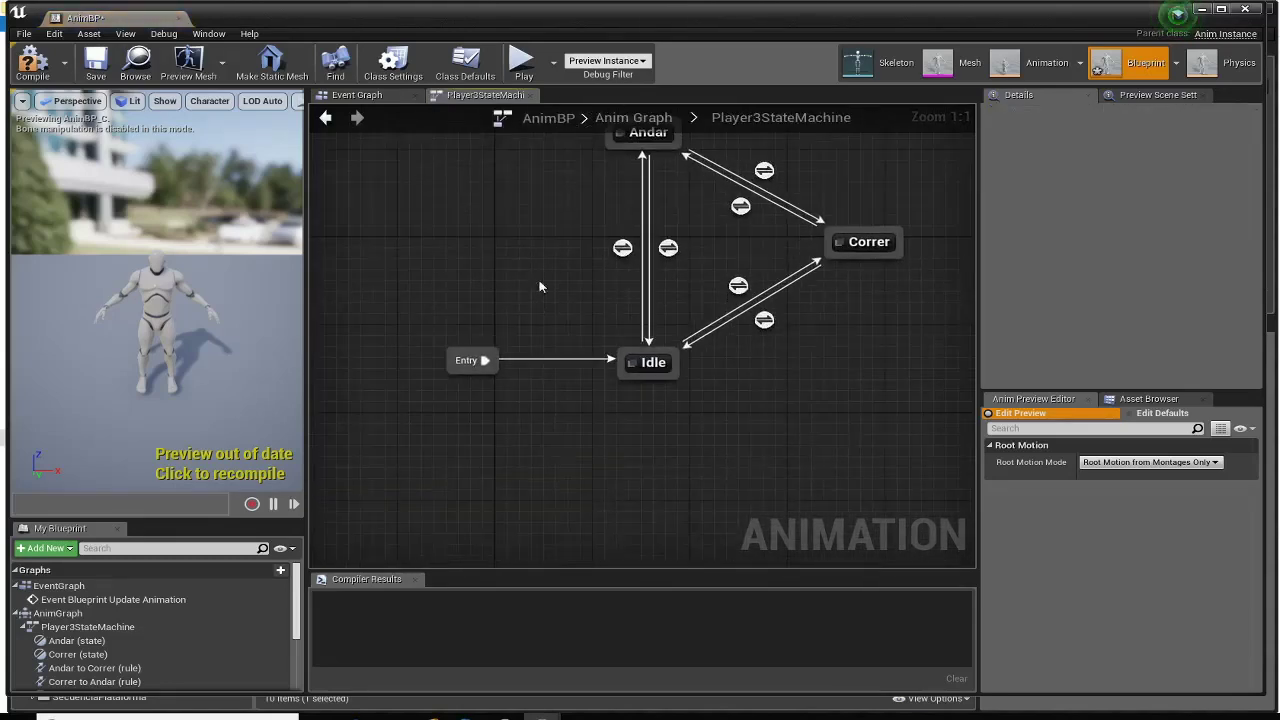
- In the Idle state, add Play ThirdPersonIdle, wire it to Final Animation Pose Result, and compile
double_click(651, 363)
right_drag(653, 368, 700, 325)
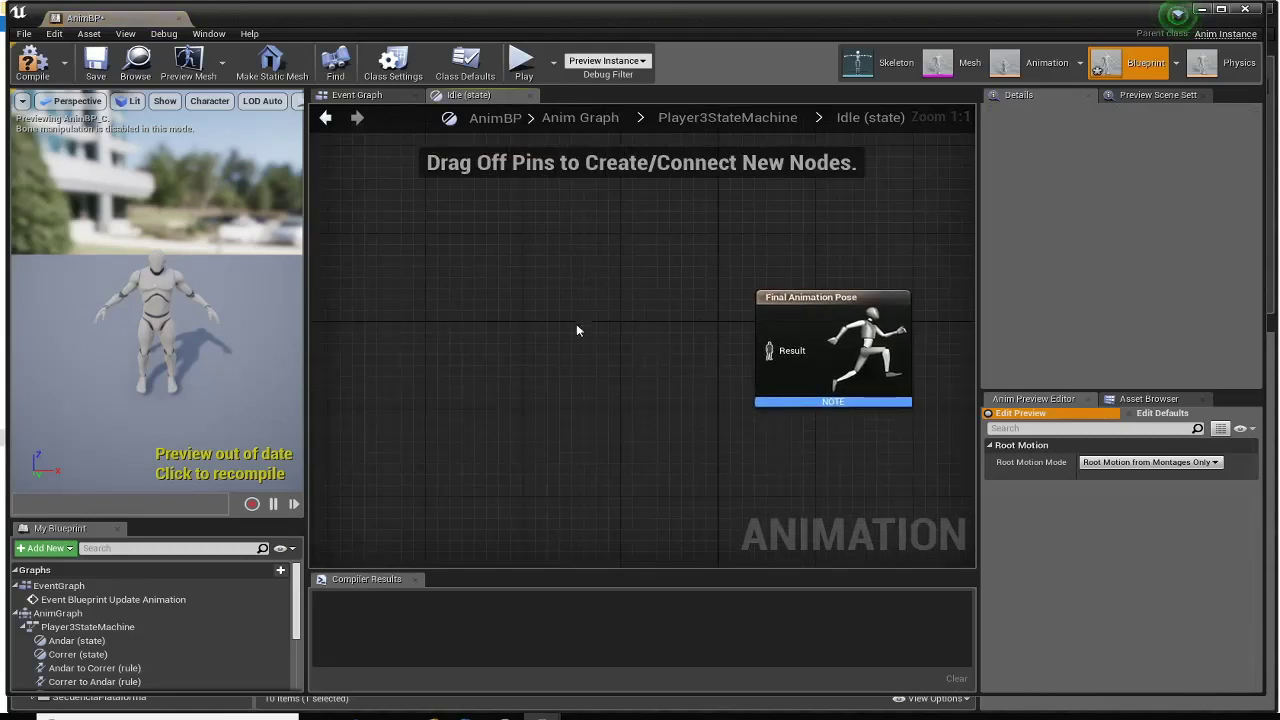
right_click(516, 253)
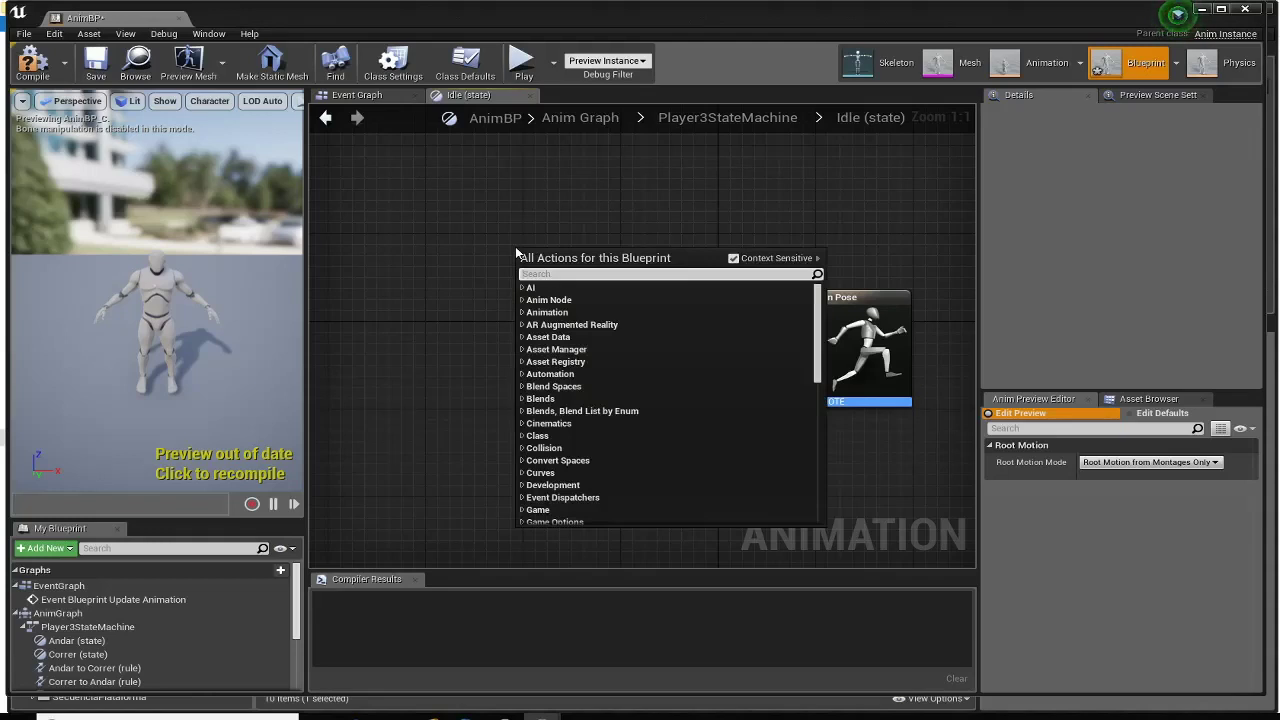
text(idl)
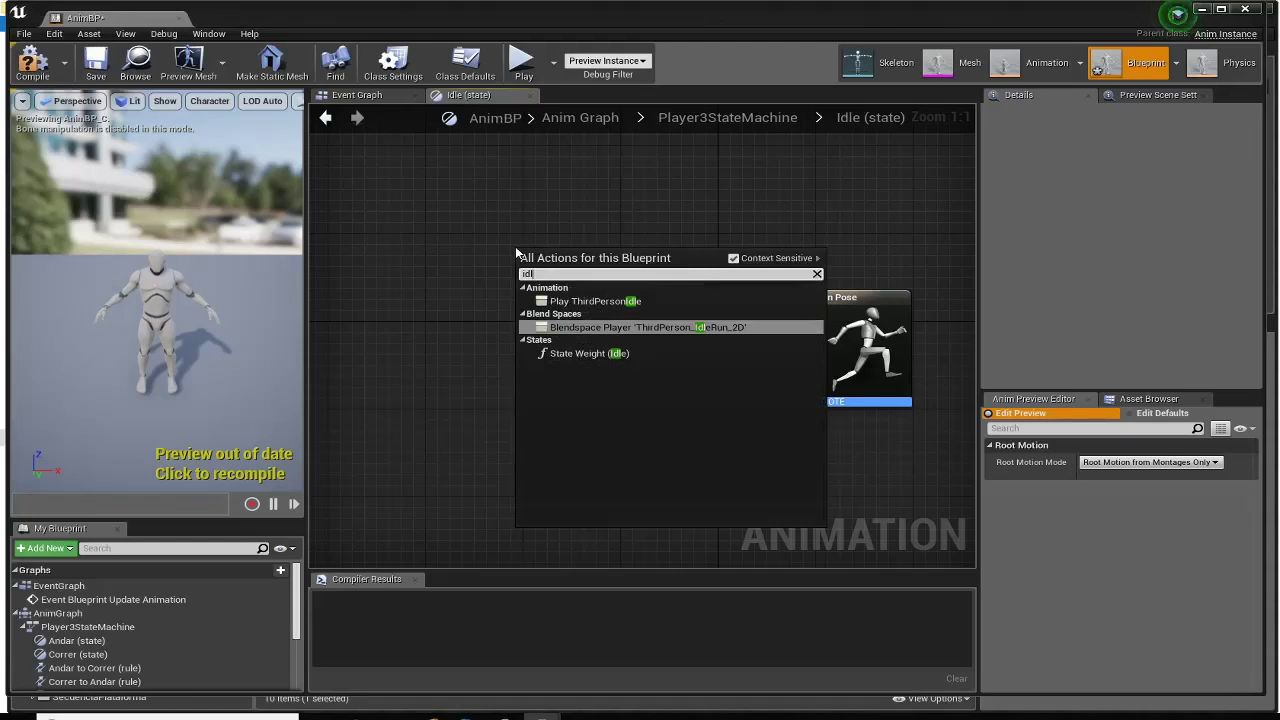
click(590, 301)
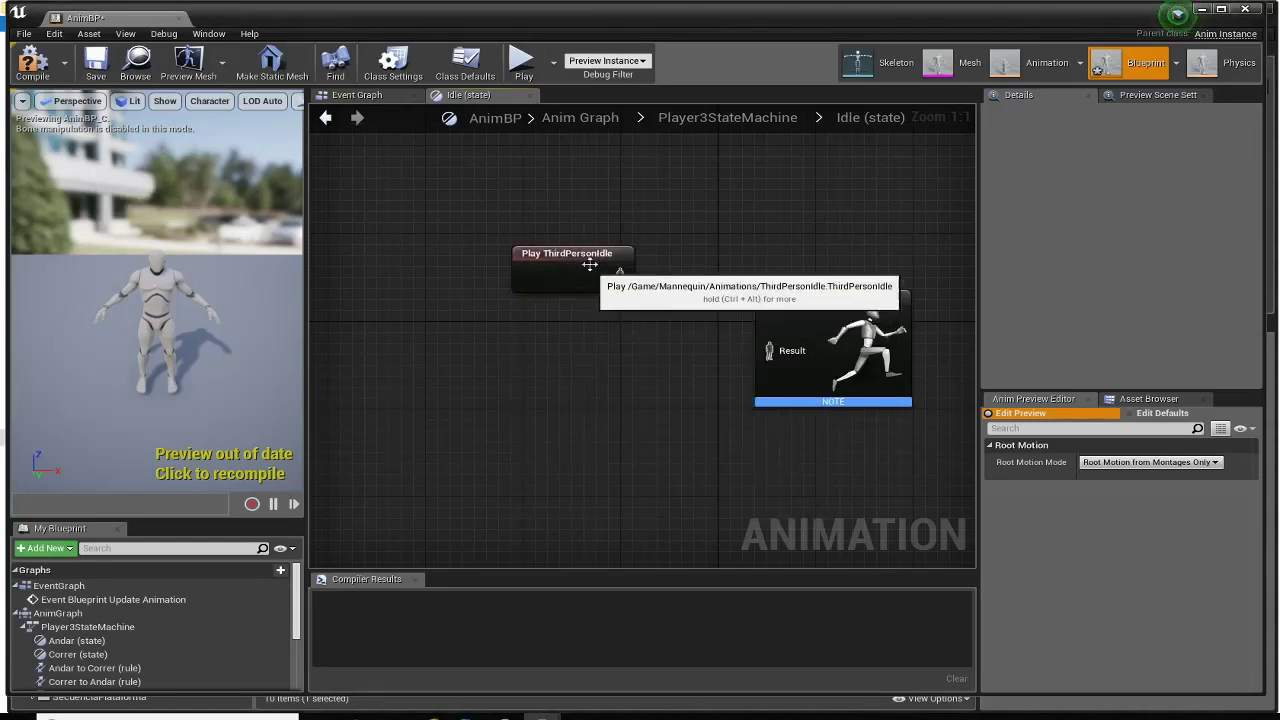
click(576, 276)
scroll(616, 344, up, 3)
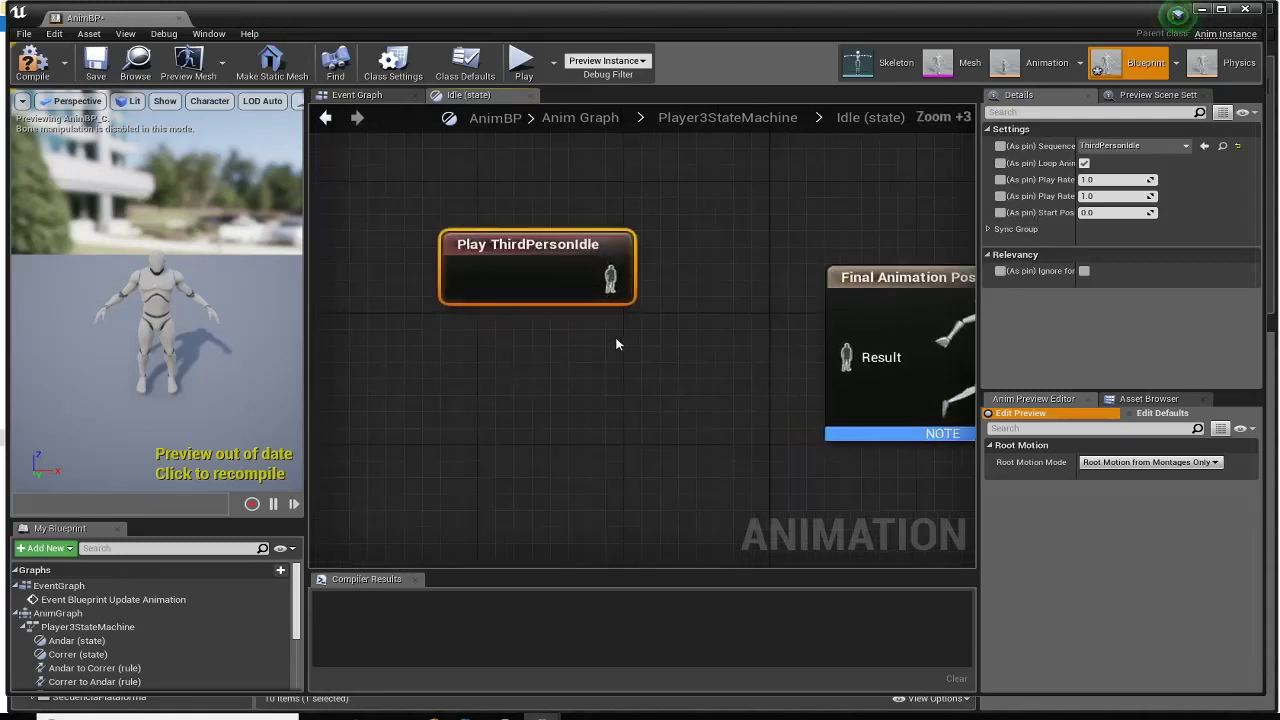
right_drag(614, 343, 533, 323)
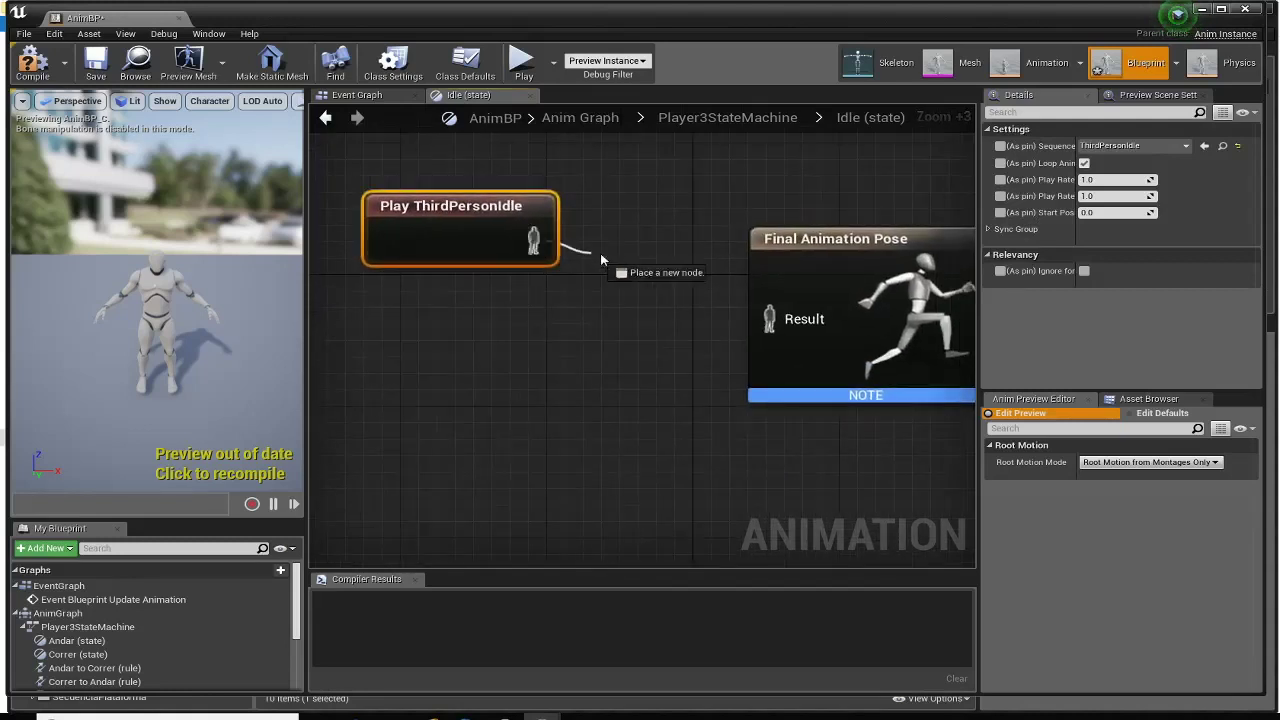
drag(531, 240, 770, 316)
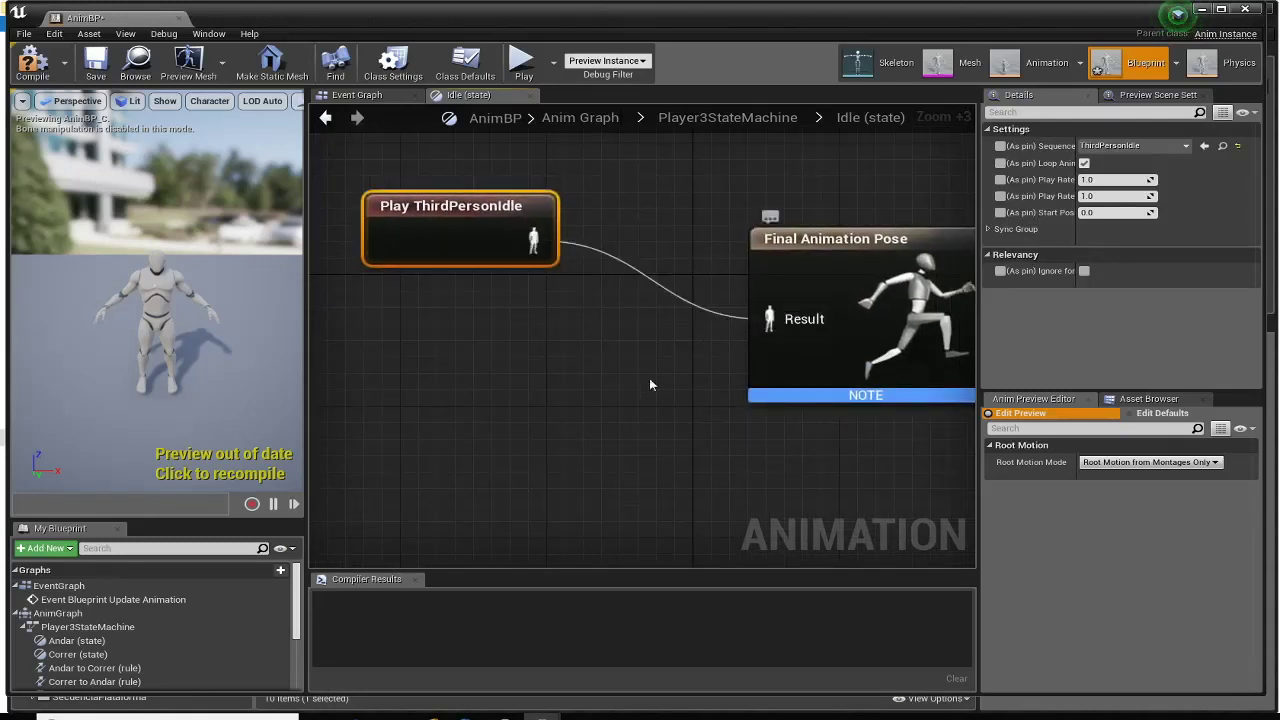
click(34, 60)
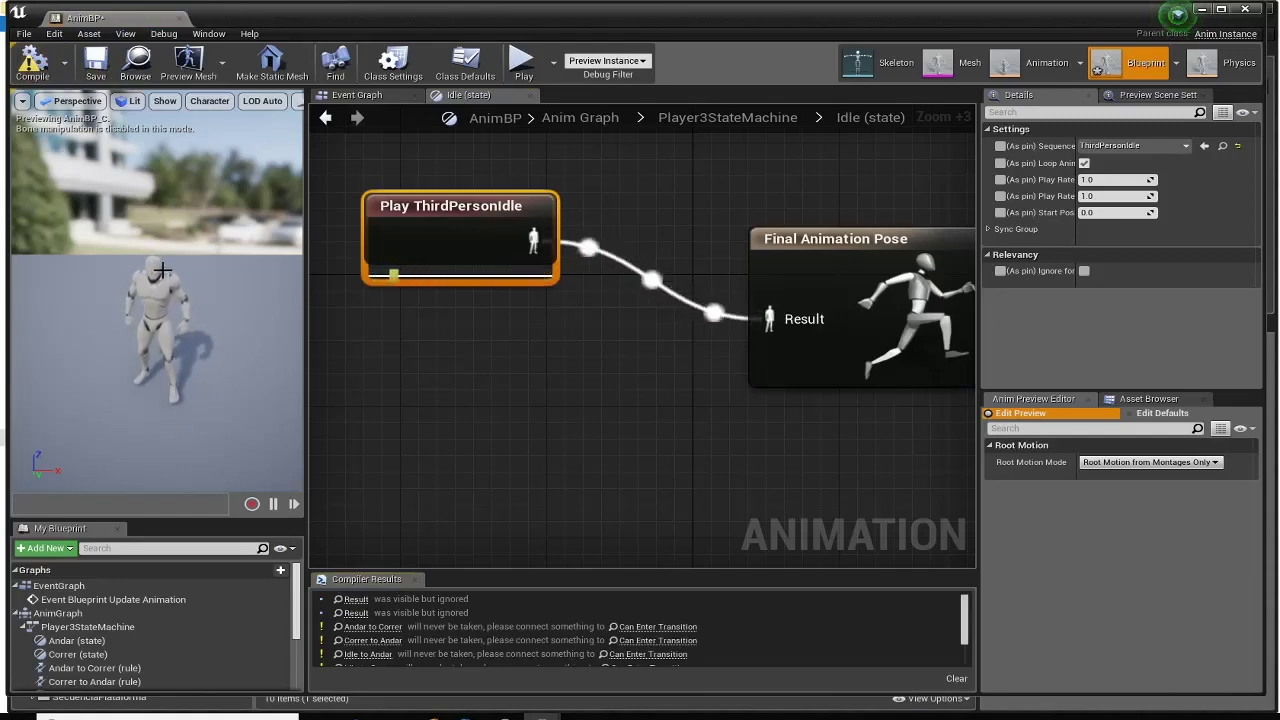
- Go up to the Anim Graph and reopen Player3StateMachine to see Idle running at 100%
click(727, 117)
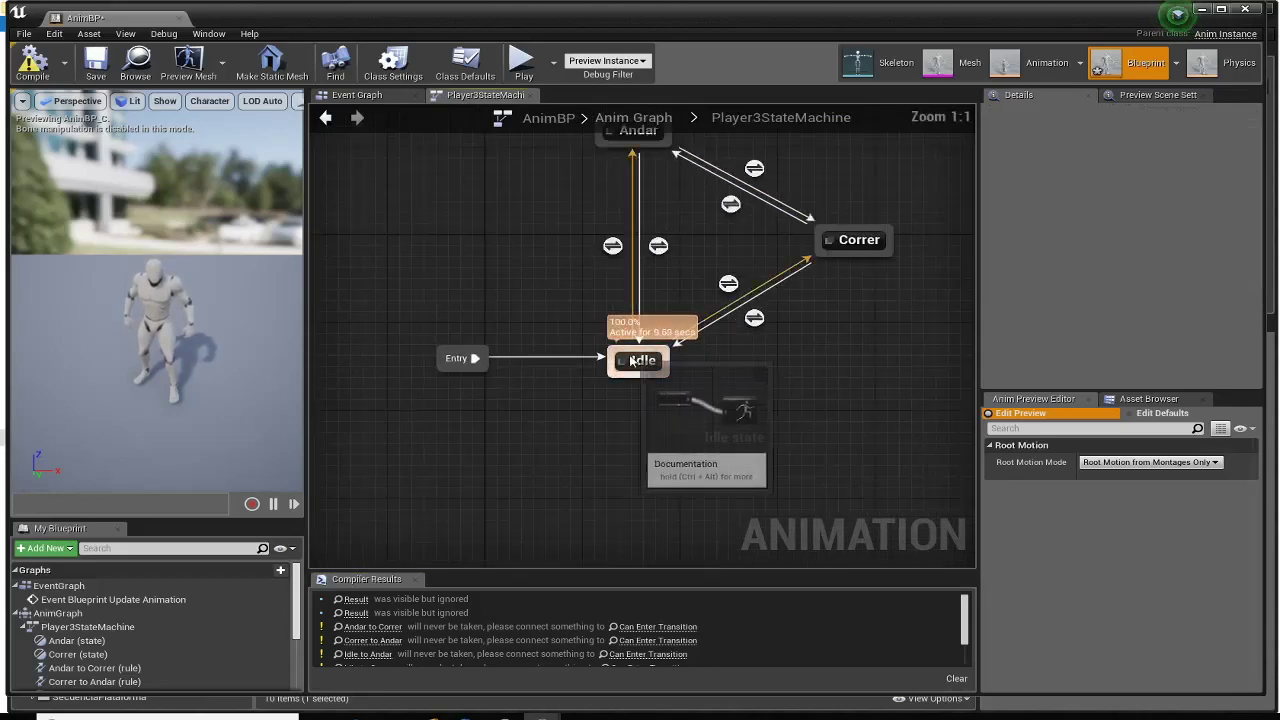
scroll(640, 356, up, 3)
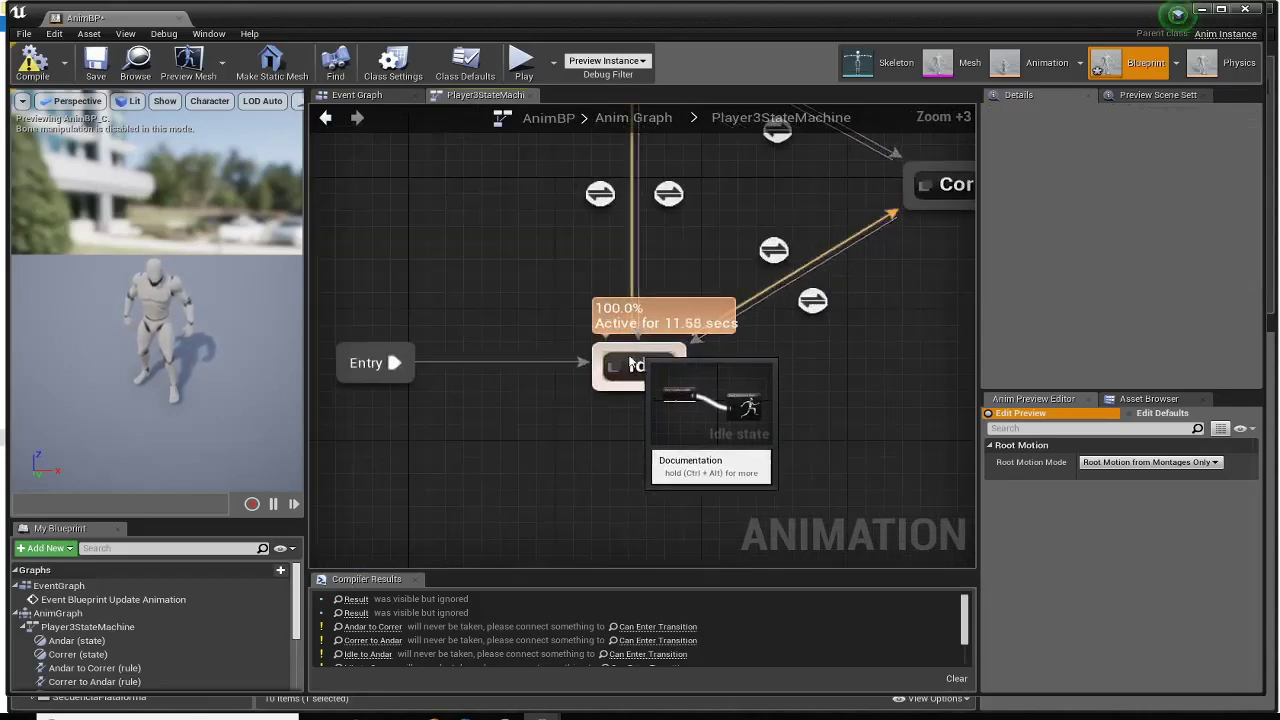
scroll(660, 364, down, 2)
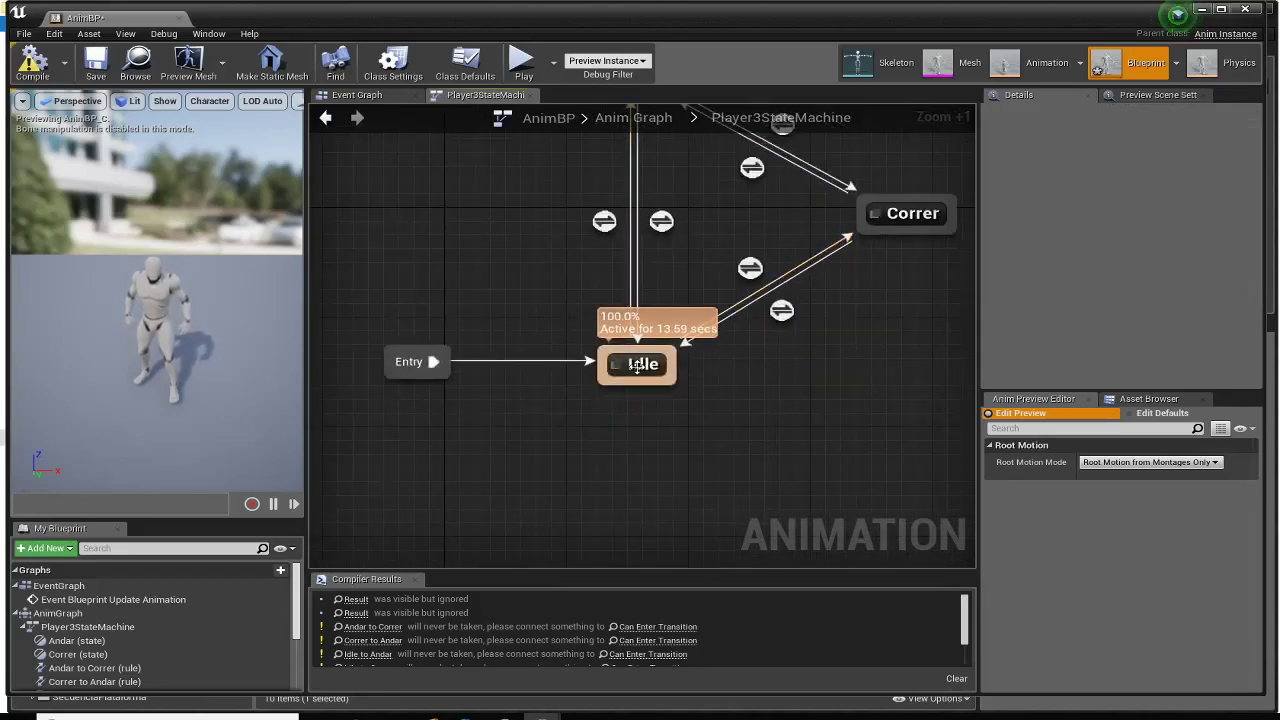
click(622, 118)
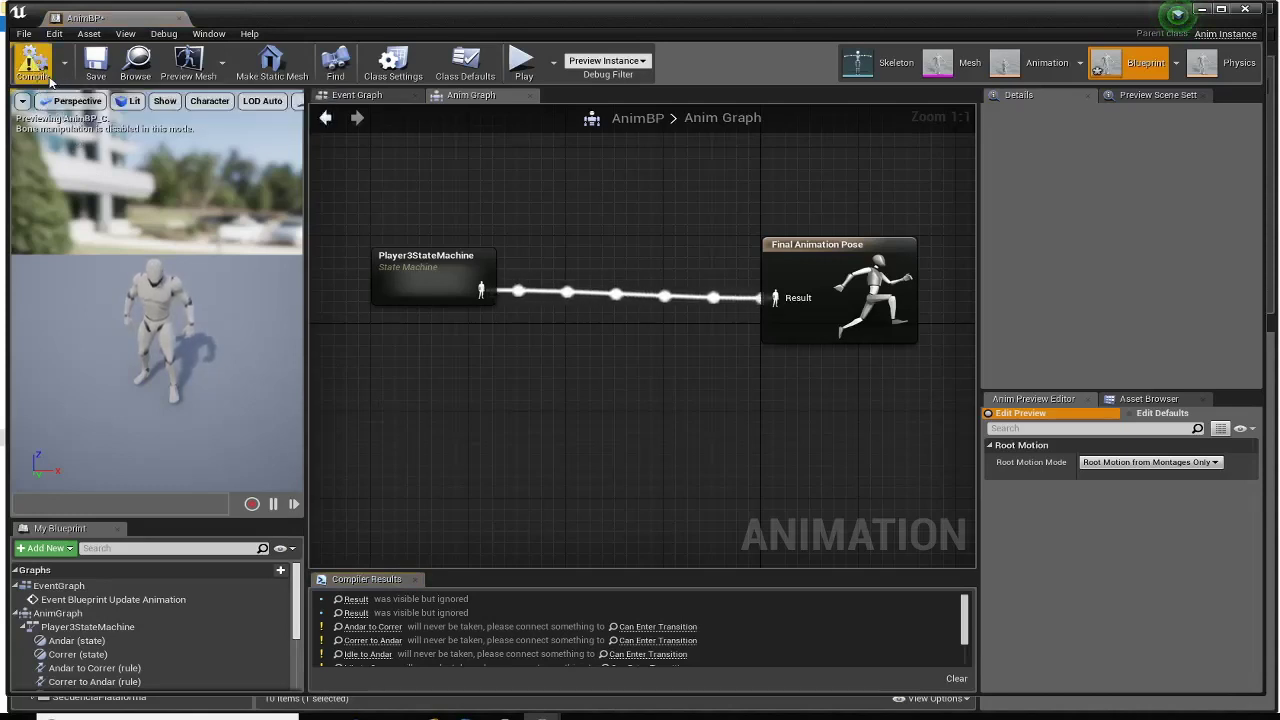
double_click(422, 287)
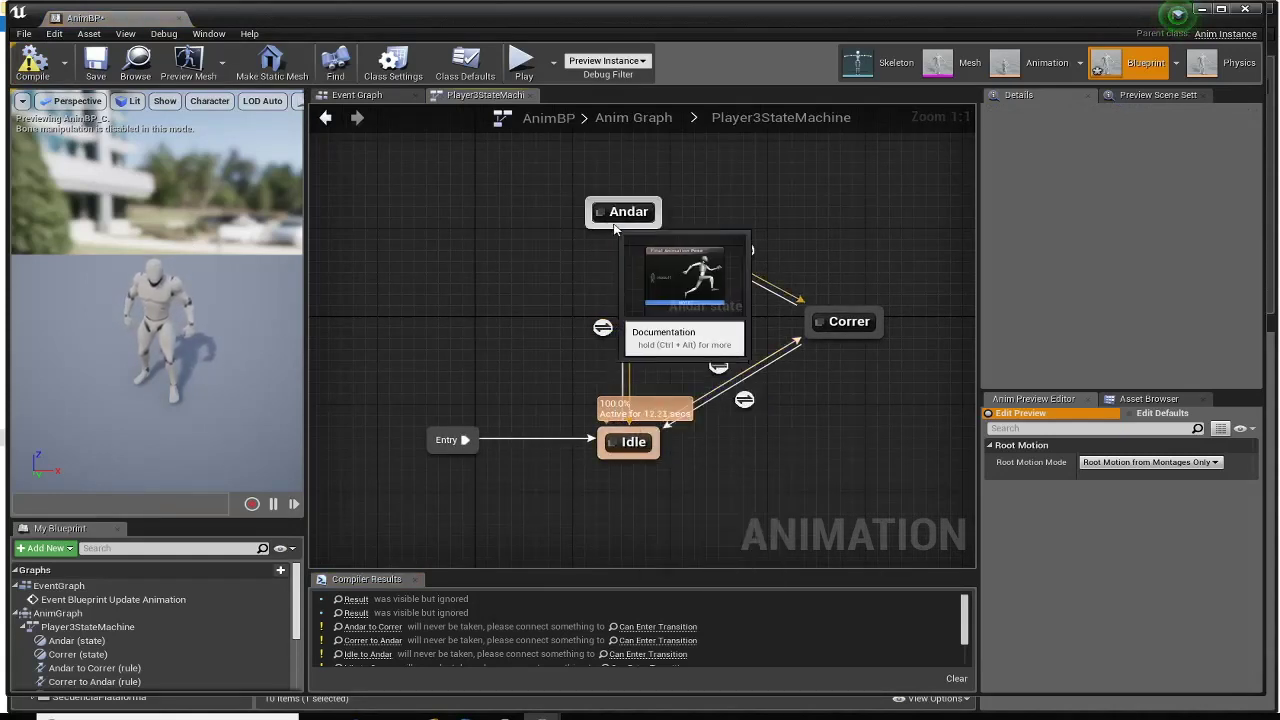
mouse_move(855, 325)
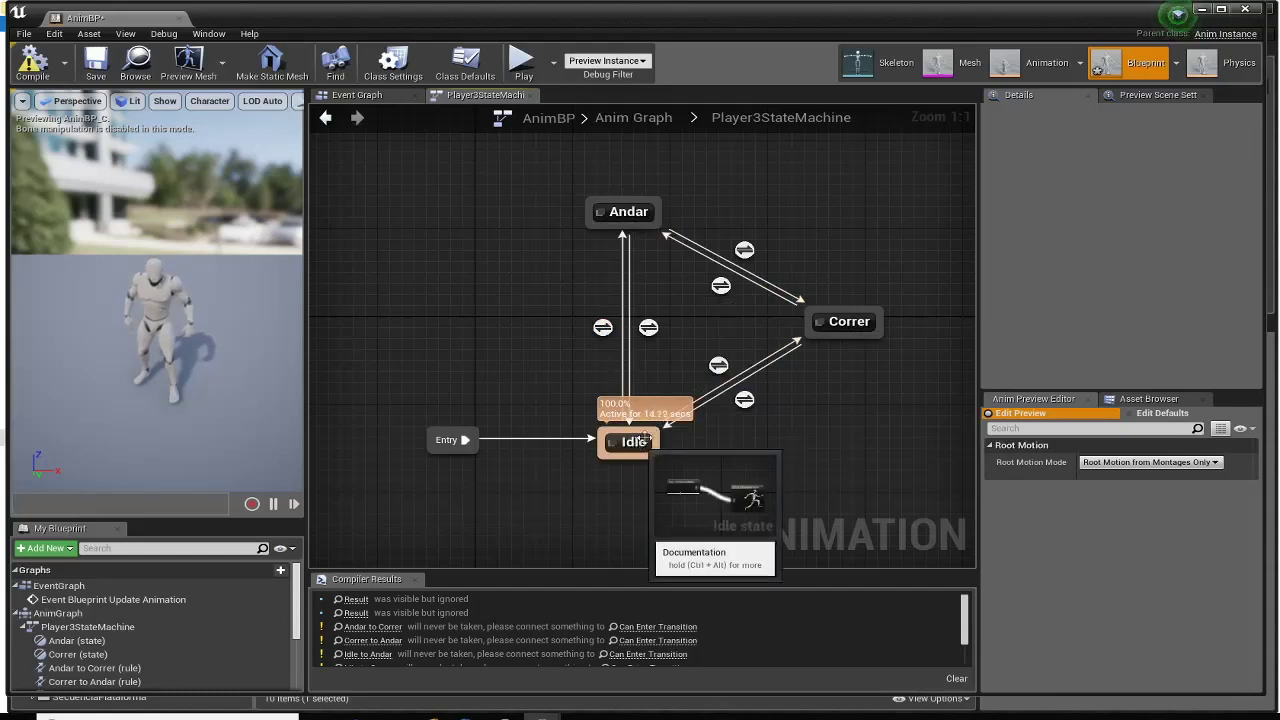
mouse_move(727, 368)
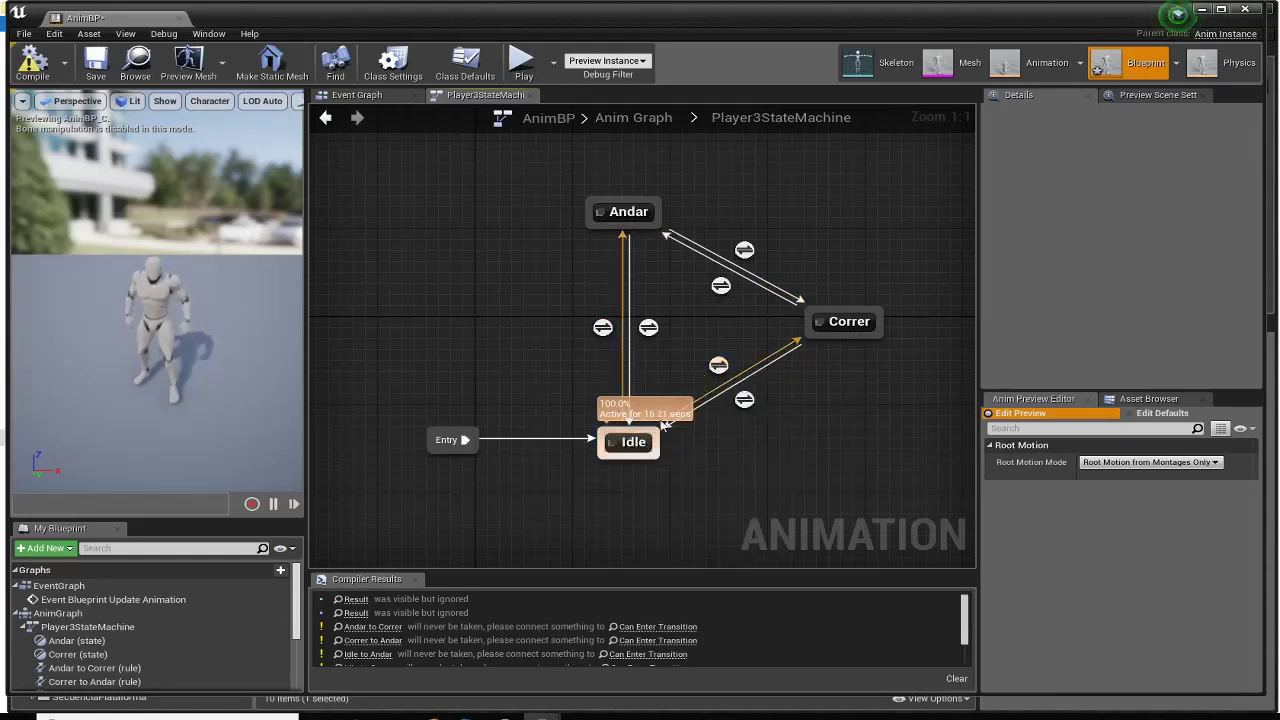
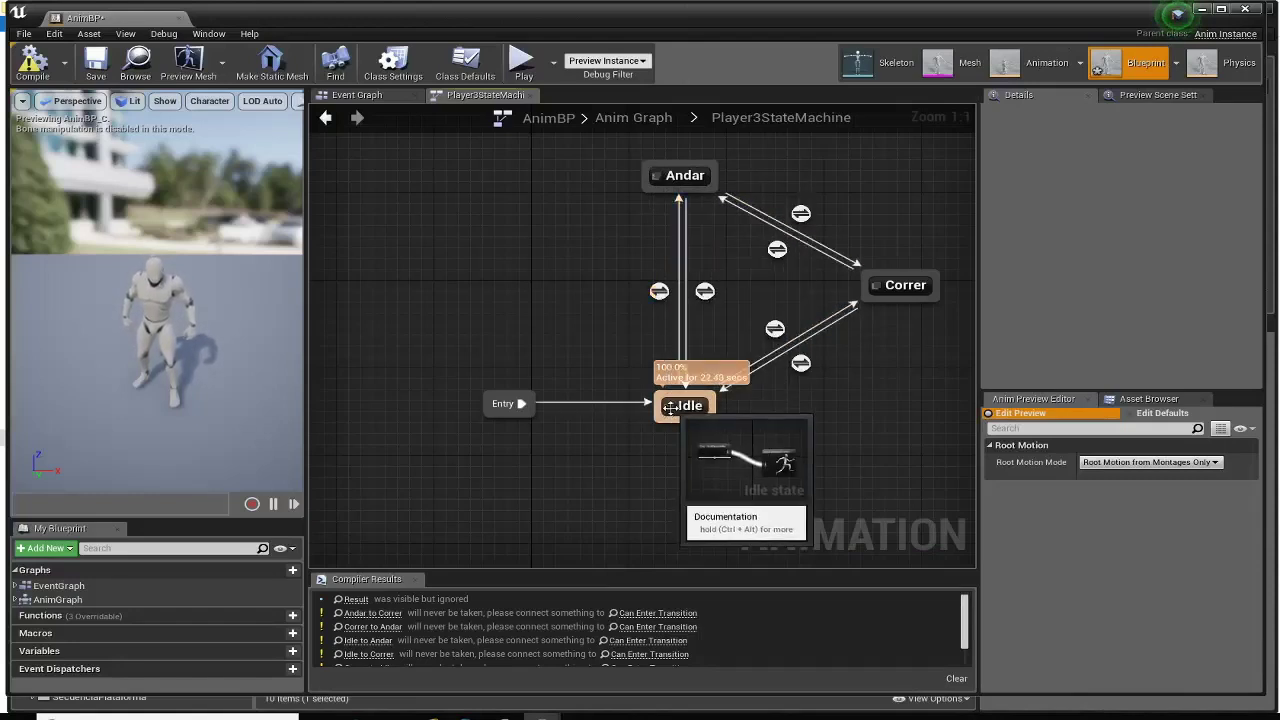
- Add a Float variable named Velocidad to the AnimBP
double_click(657, 291)
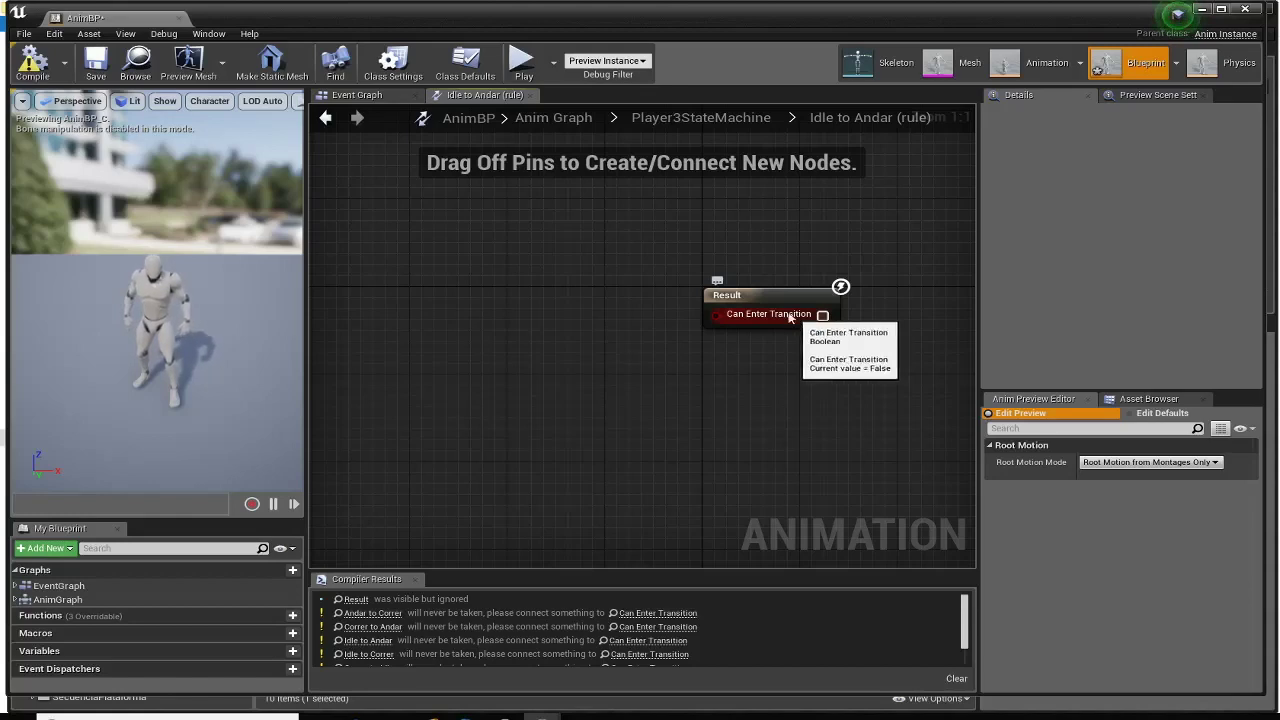
click(687, 117)
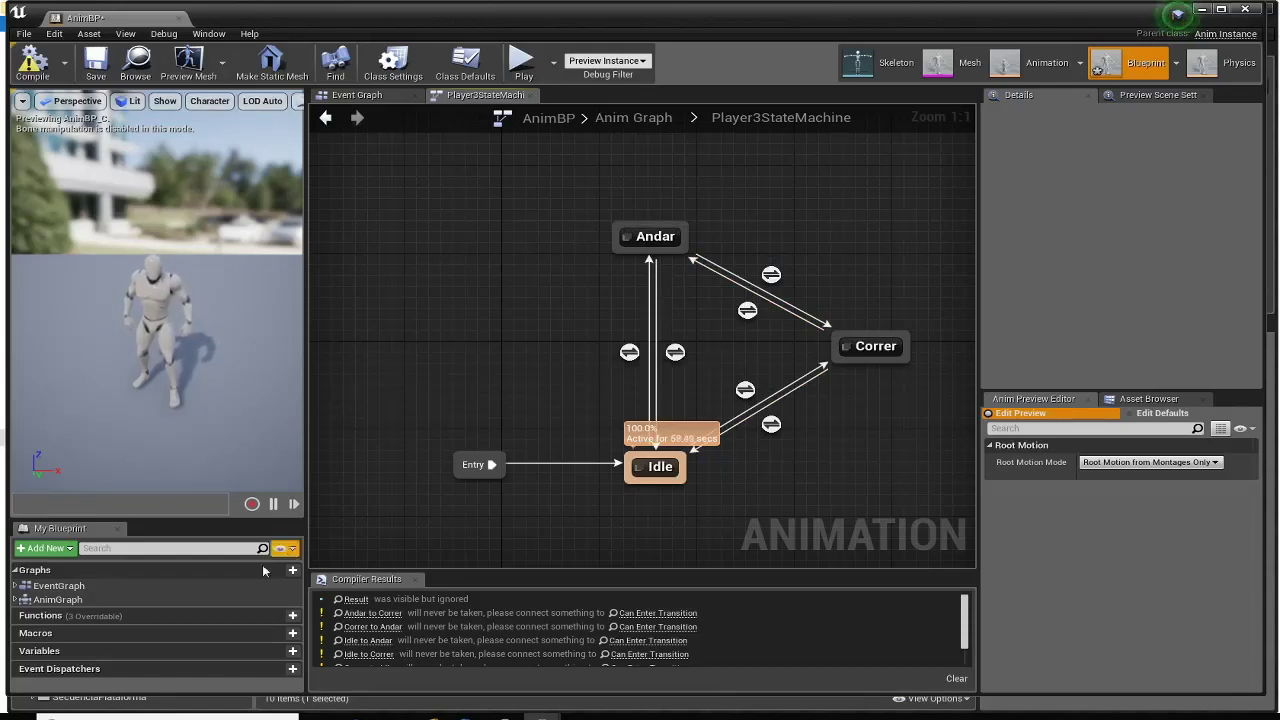
click(289, 651)
text(Velocidad)
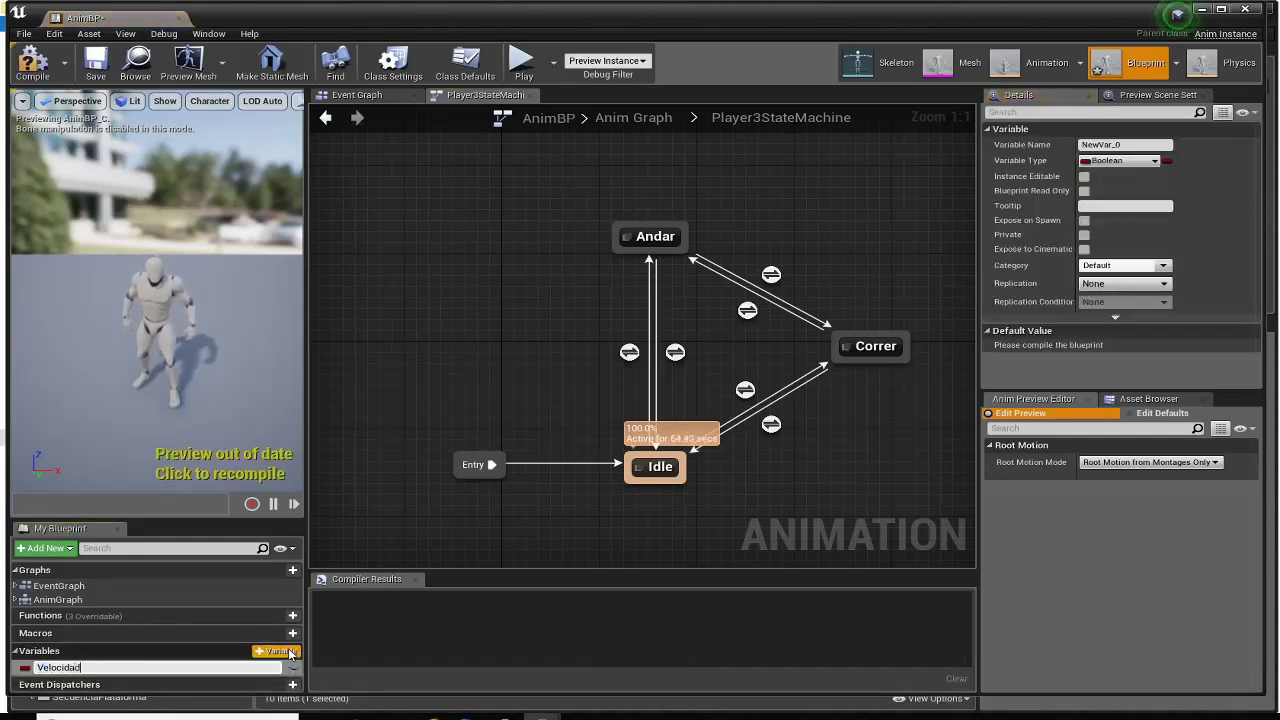
key(Return)
click(1107, 162)
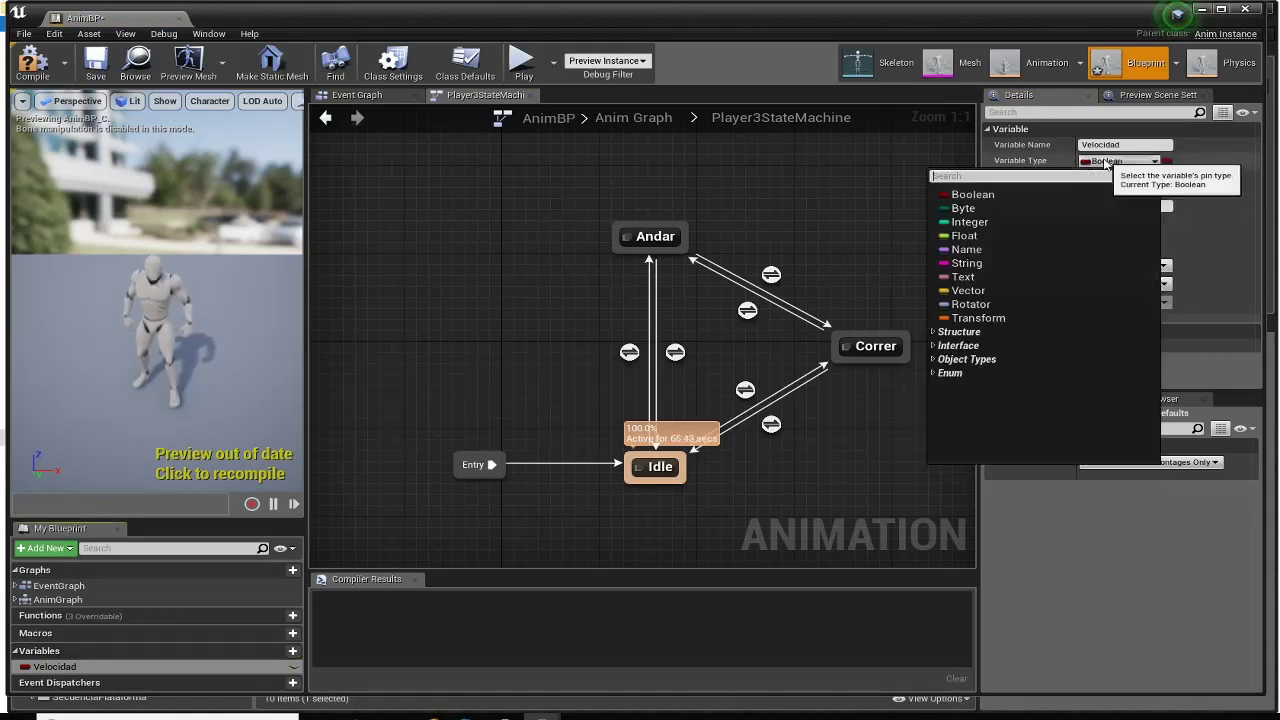
click(966, 236)
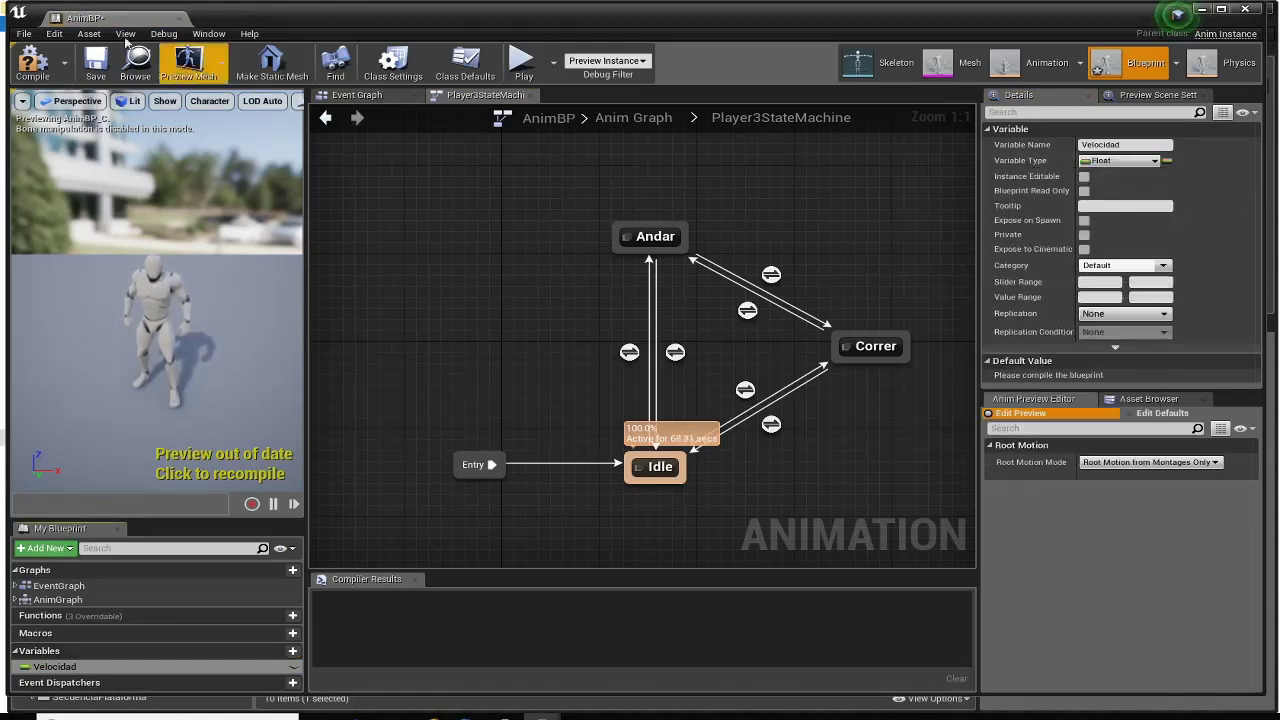
- Compile the animation blueprint and go back up to the Anim Graph
click(32, 62)
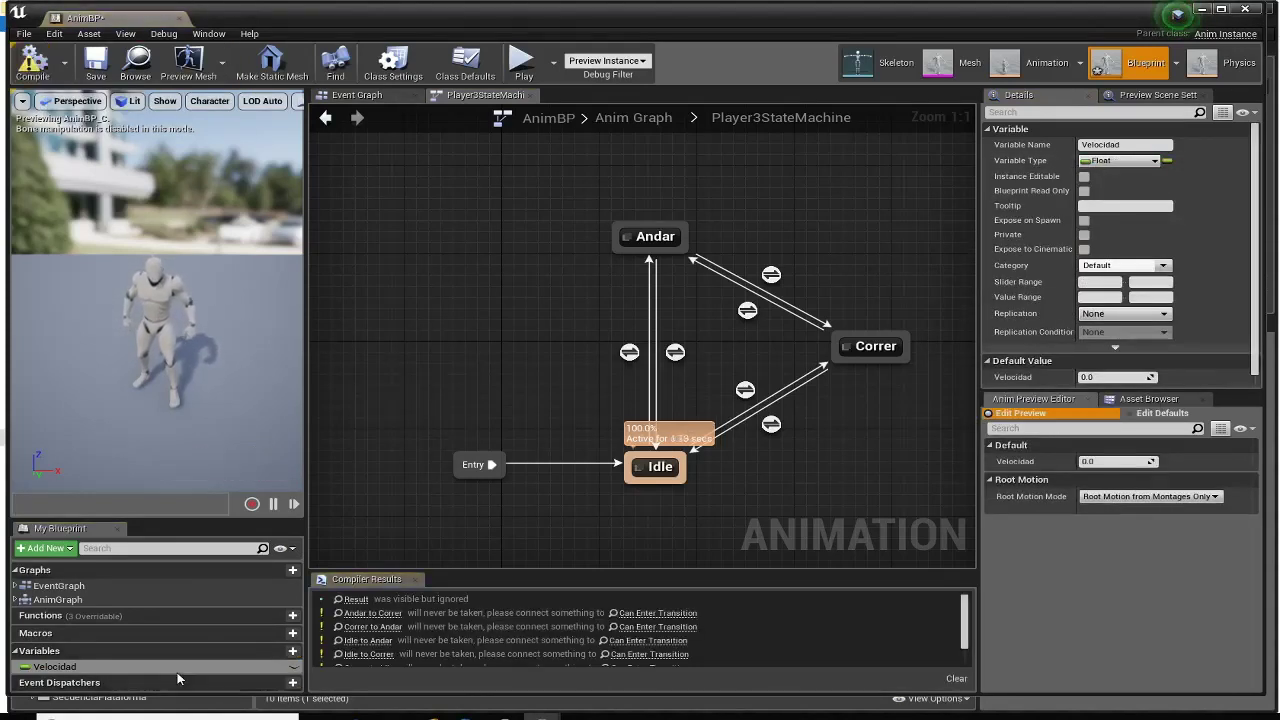
right_drag(423, 514, 406, 477)
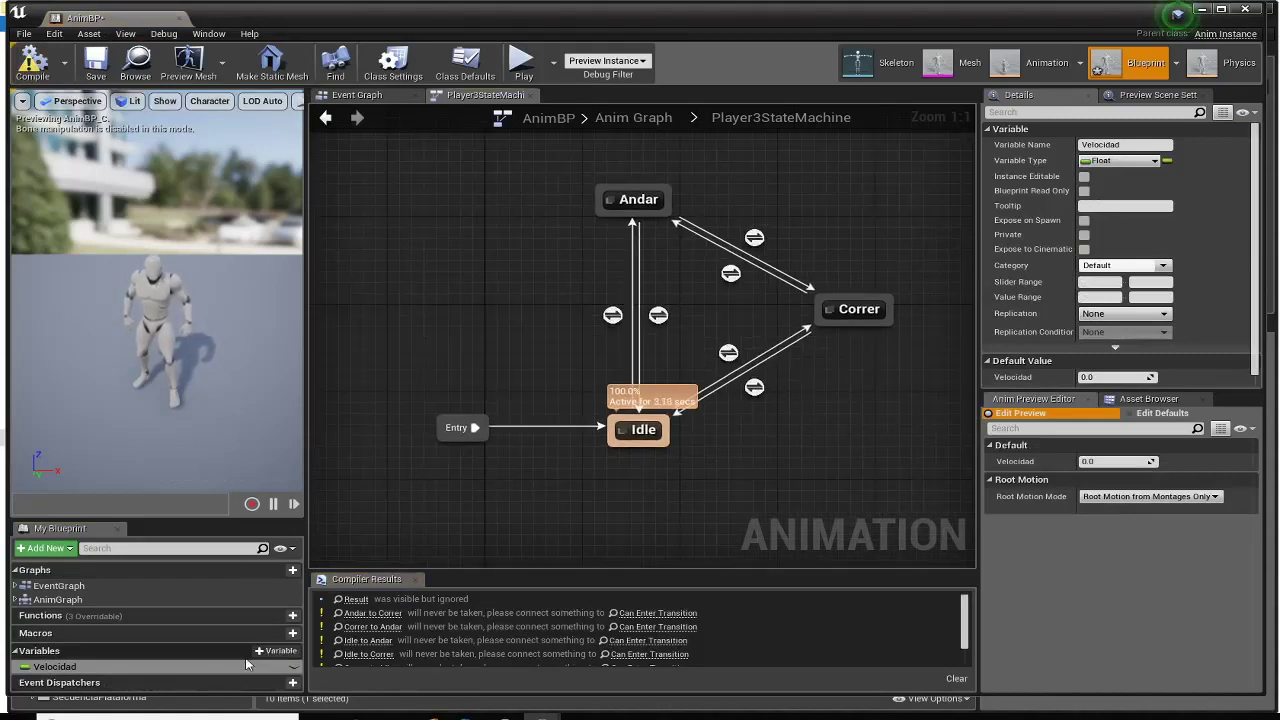
click(644, 120)
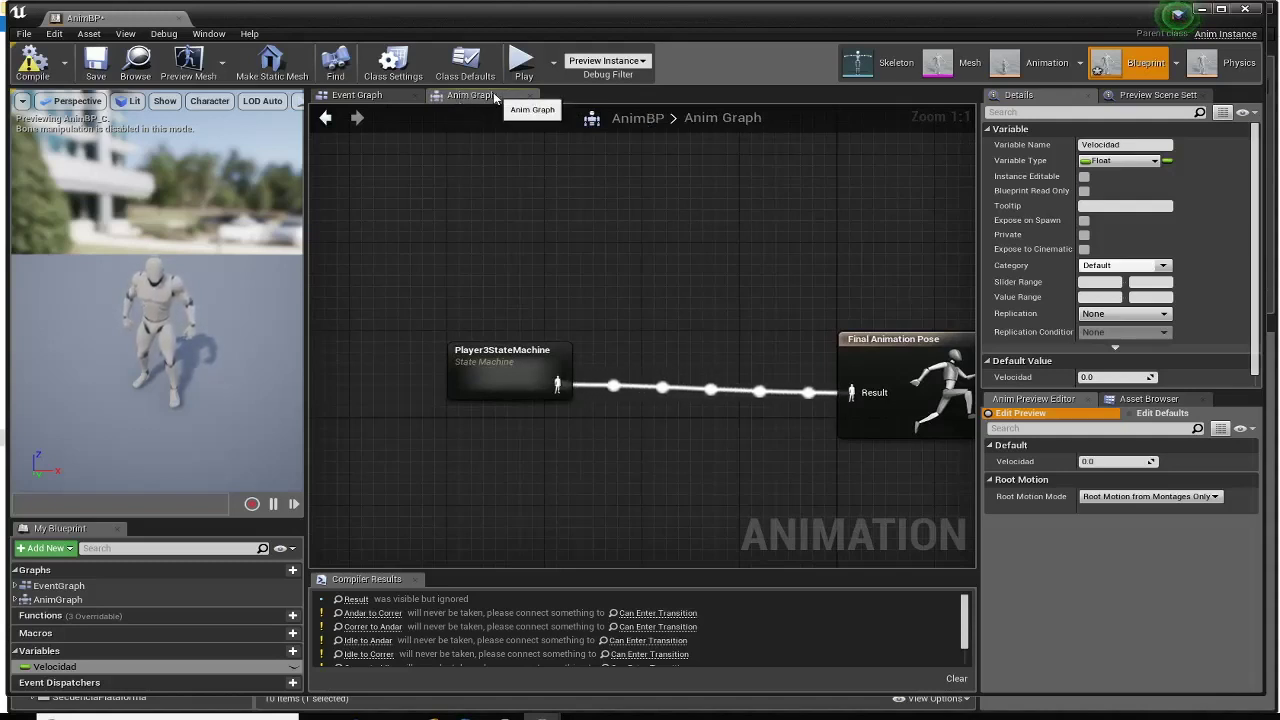
- Switch to the Event Graph and frame the Event Blueprint Update Animation node up close
click(375, 95)
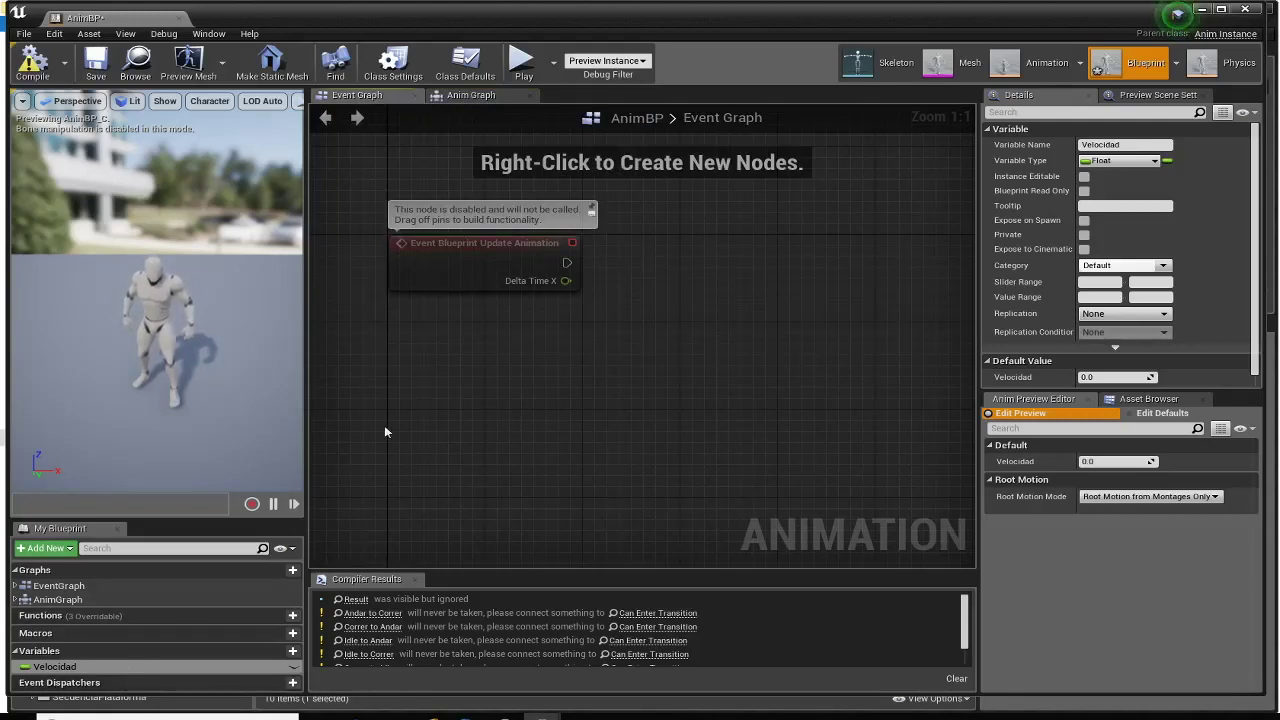
right_drag(404, 414, 423, 442)
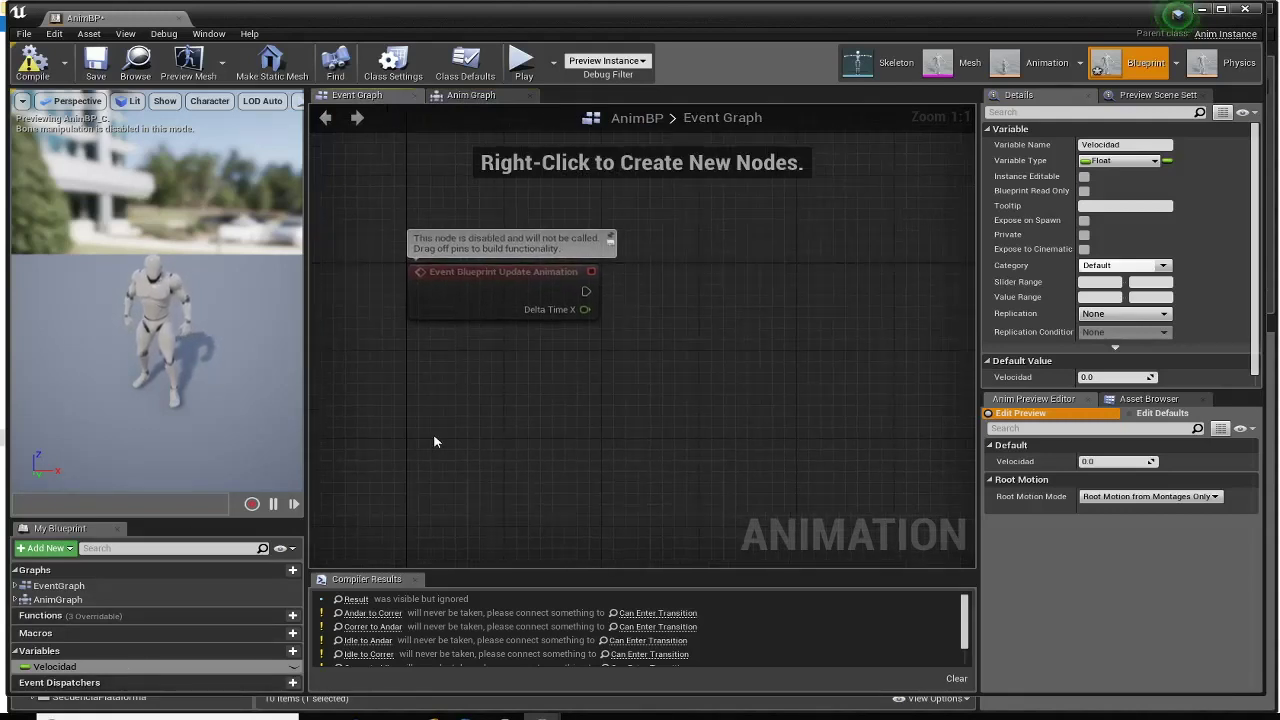
click(490, 286)
scroll(499, 294, up, 1)
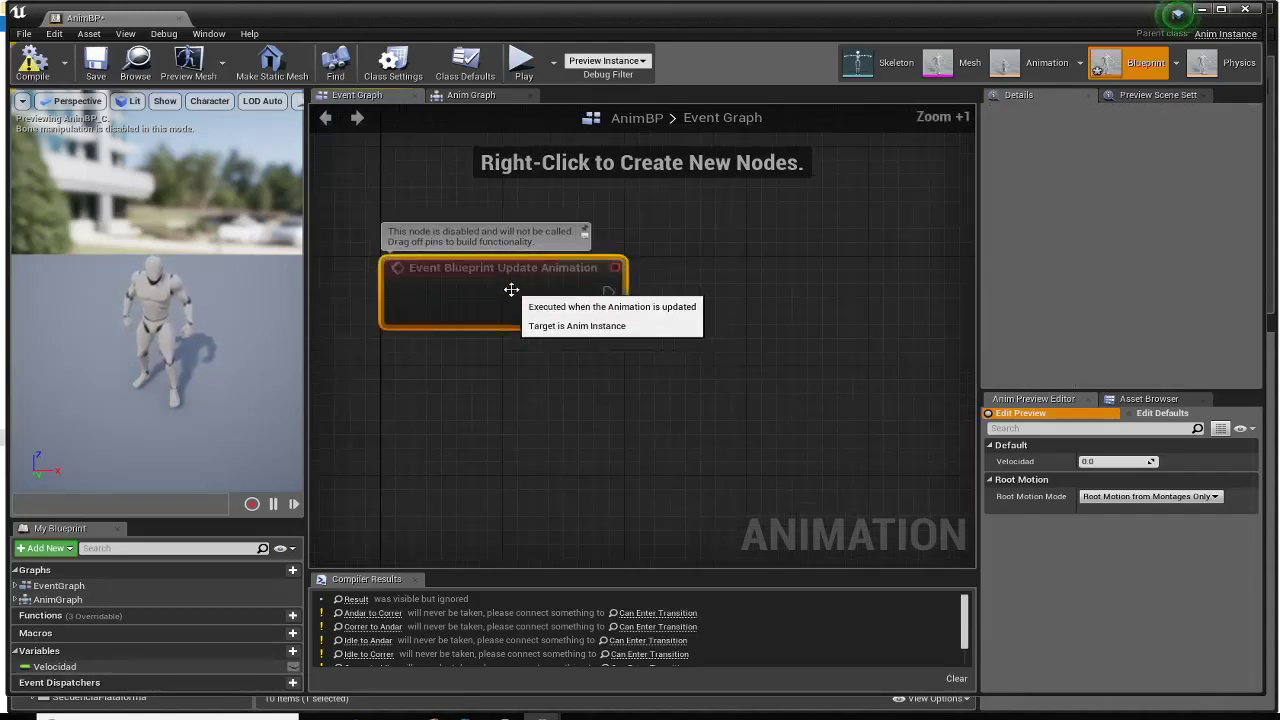
scroll(502, 290, up, 3)
scroll(502, 290, up, 2)
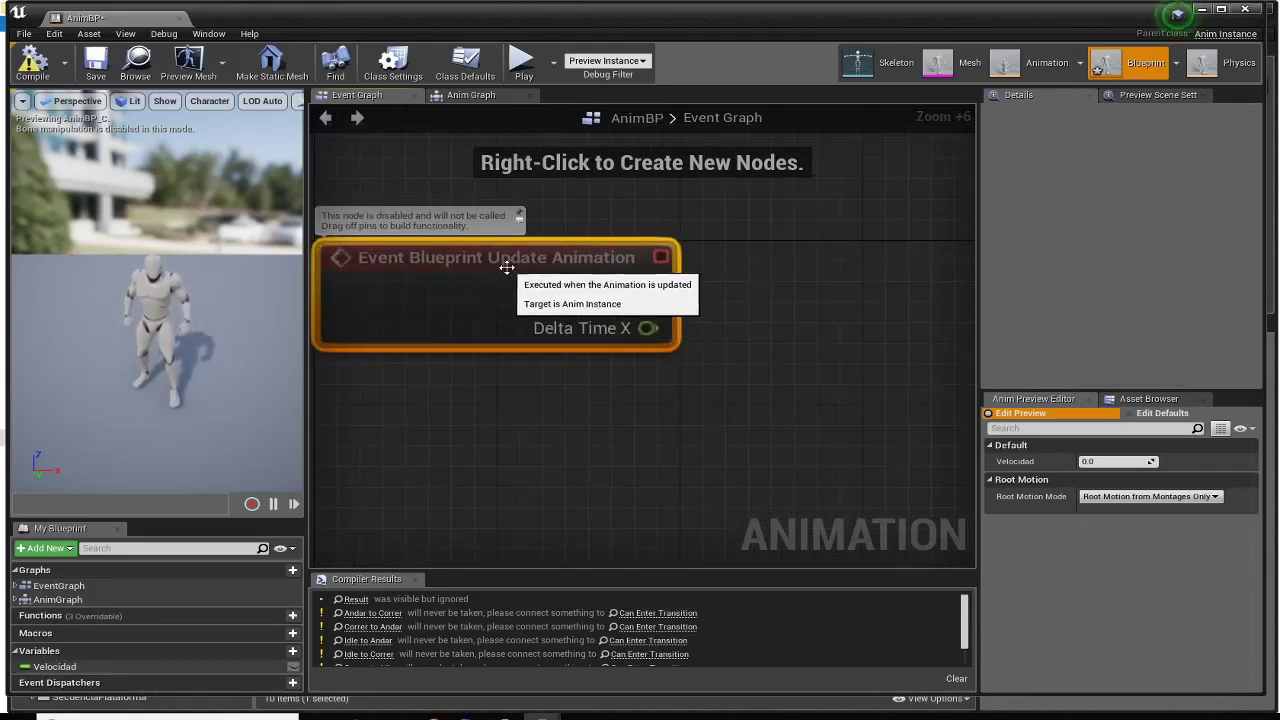
right_drag(484, 363, 579, 396)
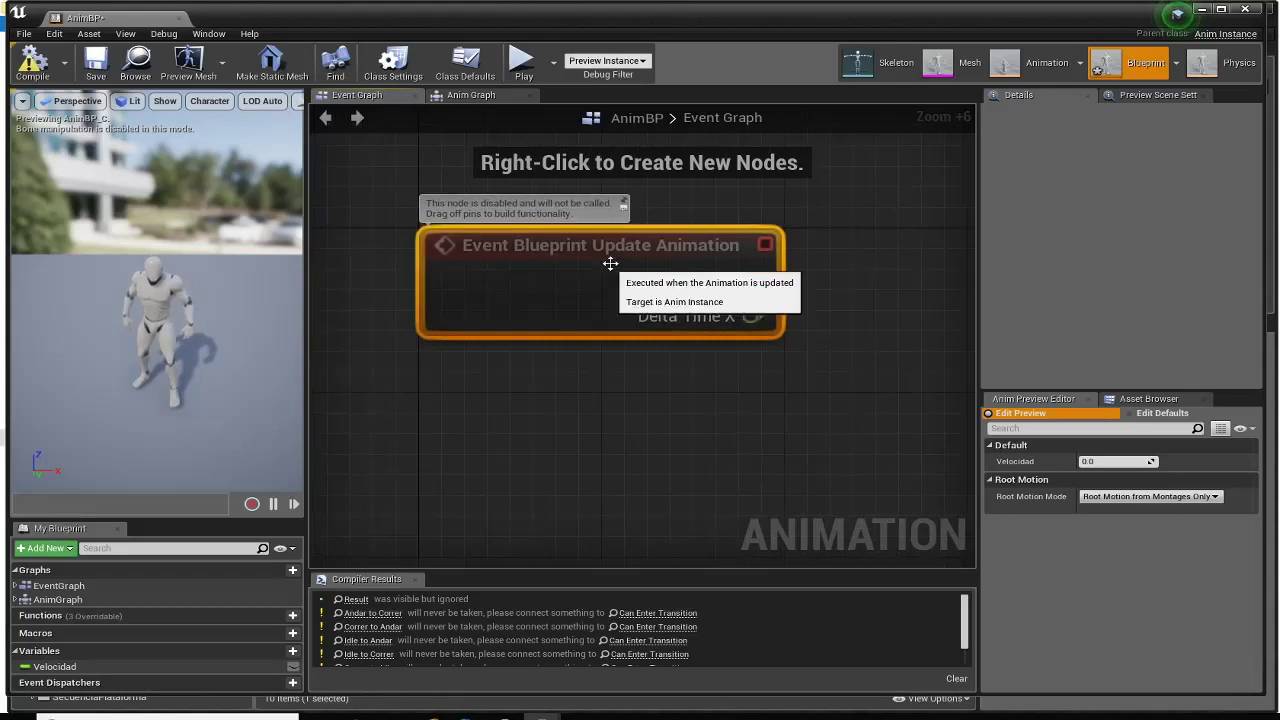
drag(605, 263, 582, 262)
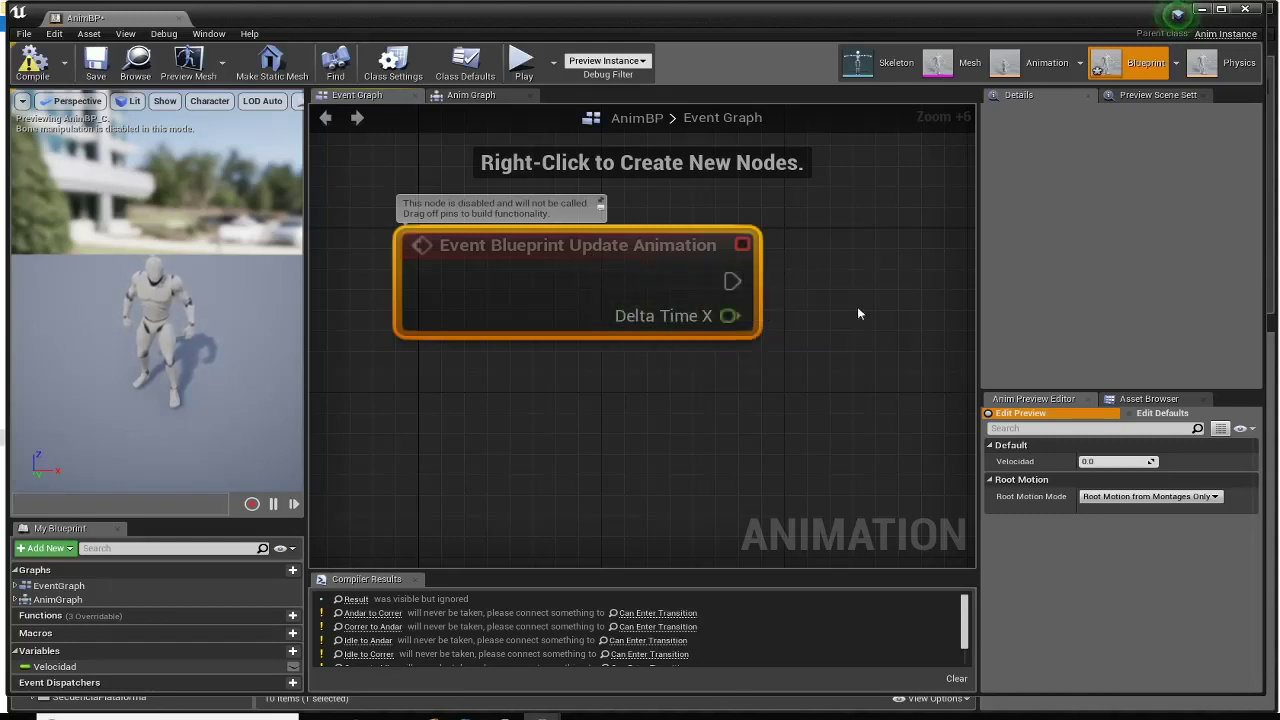
right_drag(718, 425, 611, 392)
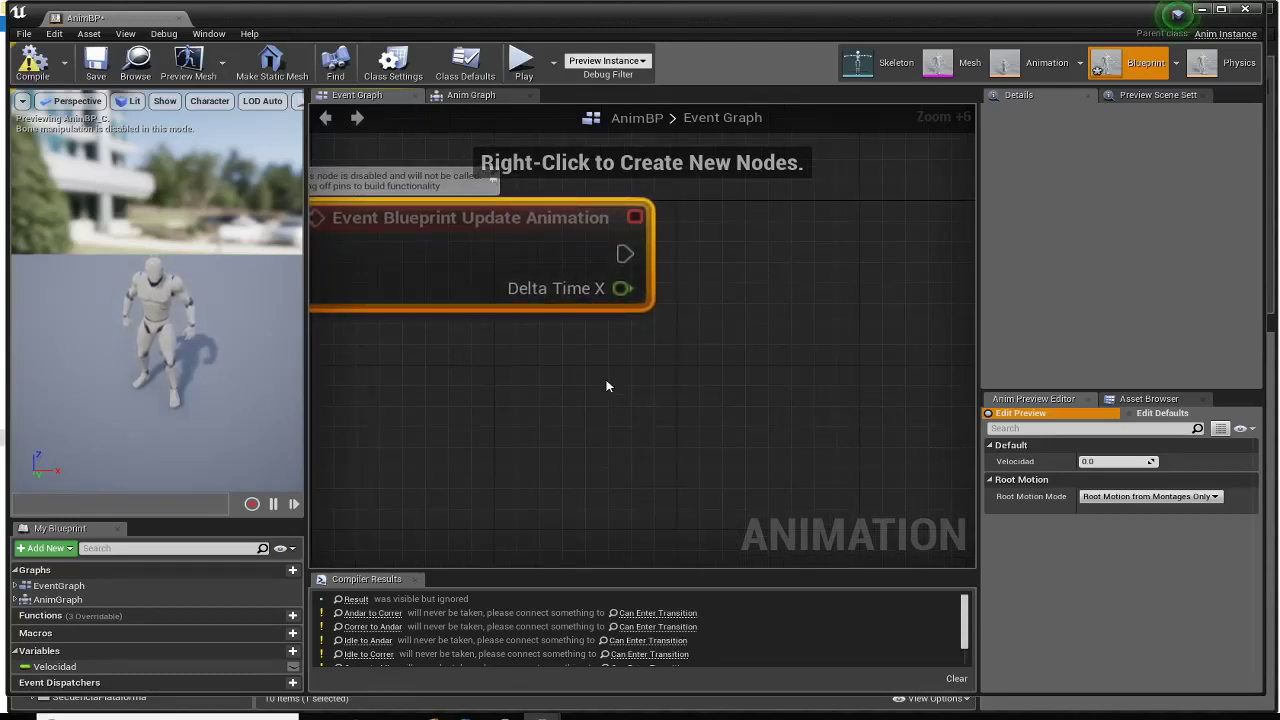
right_drag(606, 386, 675, 366)
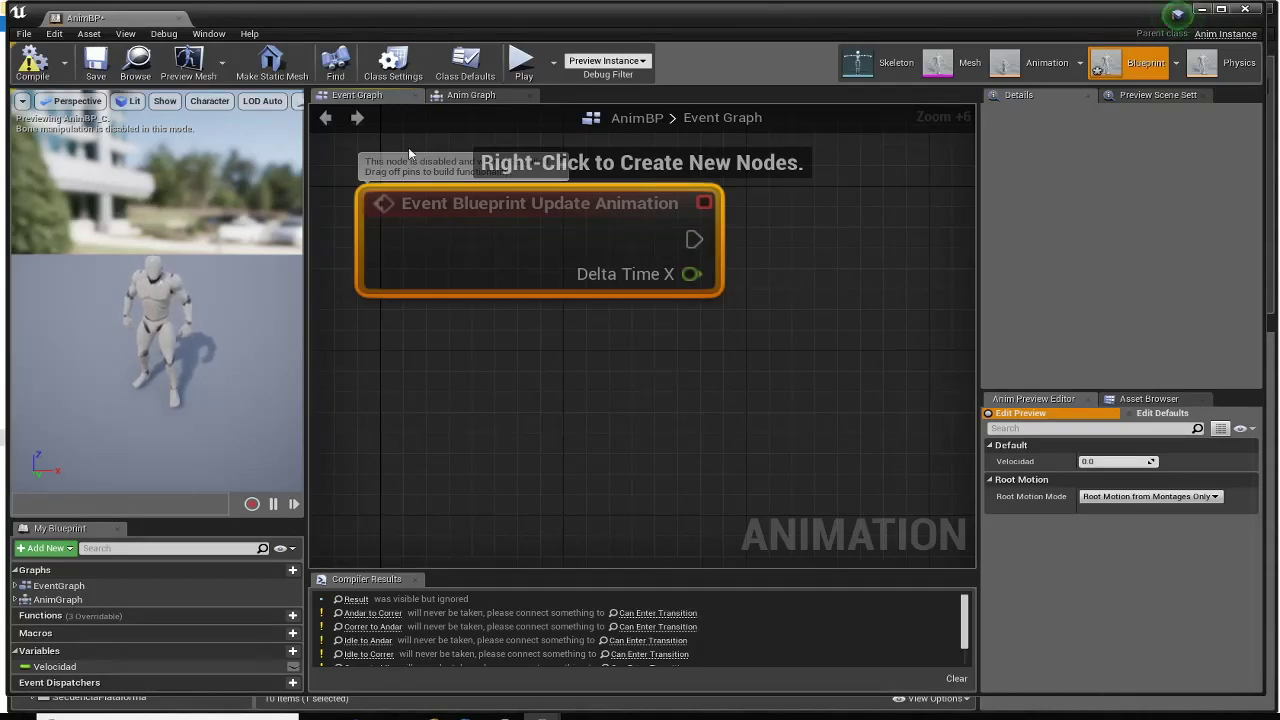
- Place a Try Get Pawn Owner node below Event Blueprint Update Animation and drag from its Return Value
right_click(531, 368)
text(try)
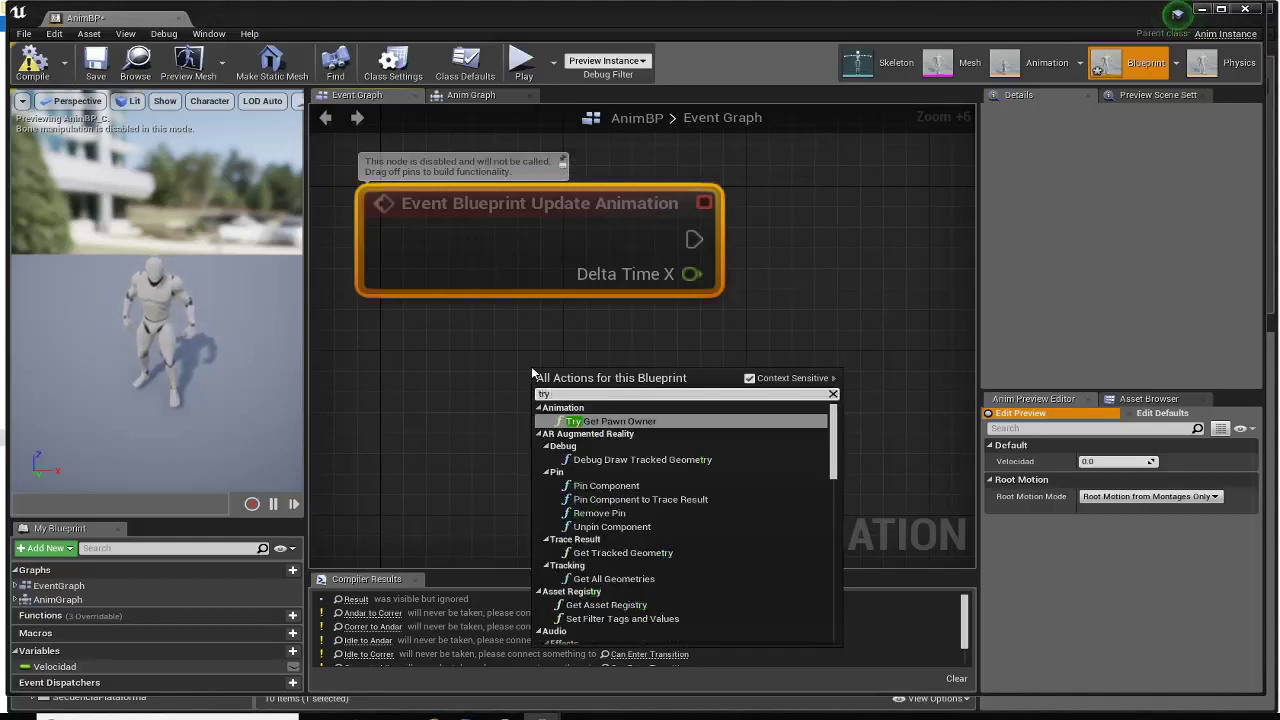
click(601, 421)
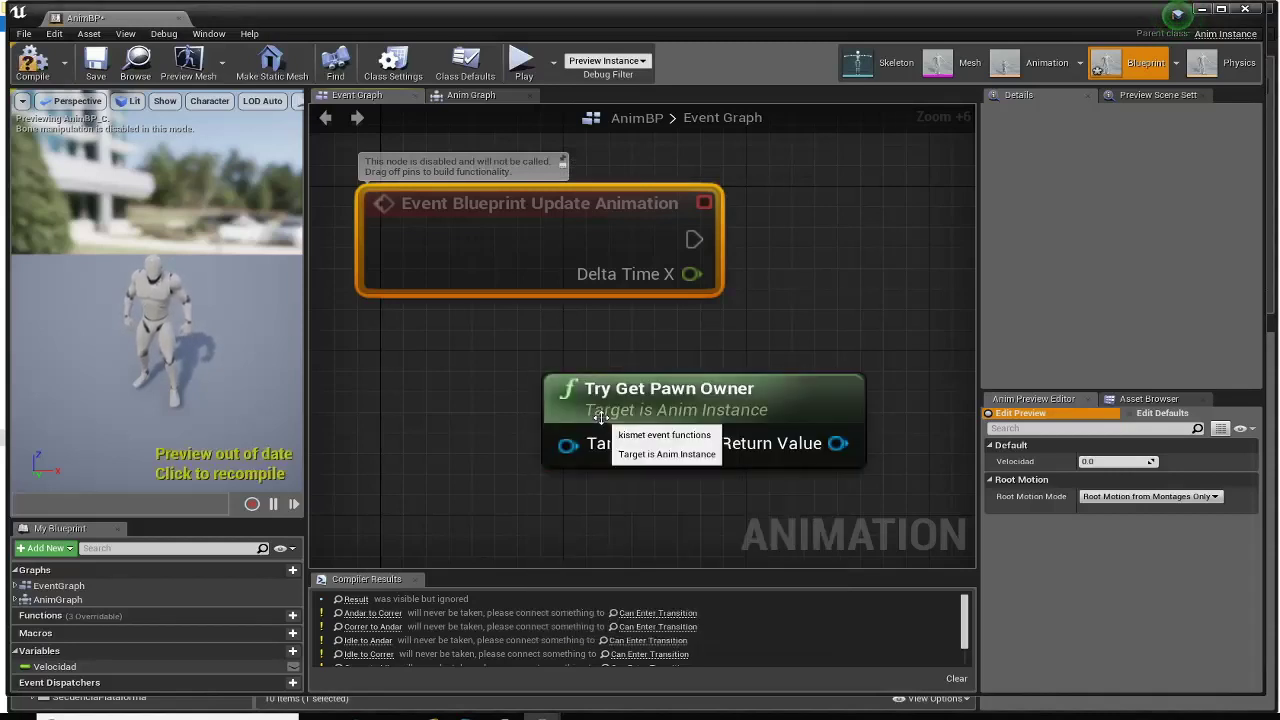
drag(614, 385, 508, 372)
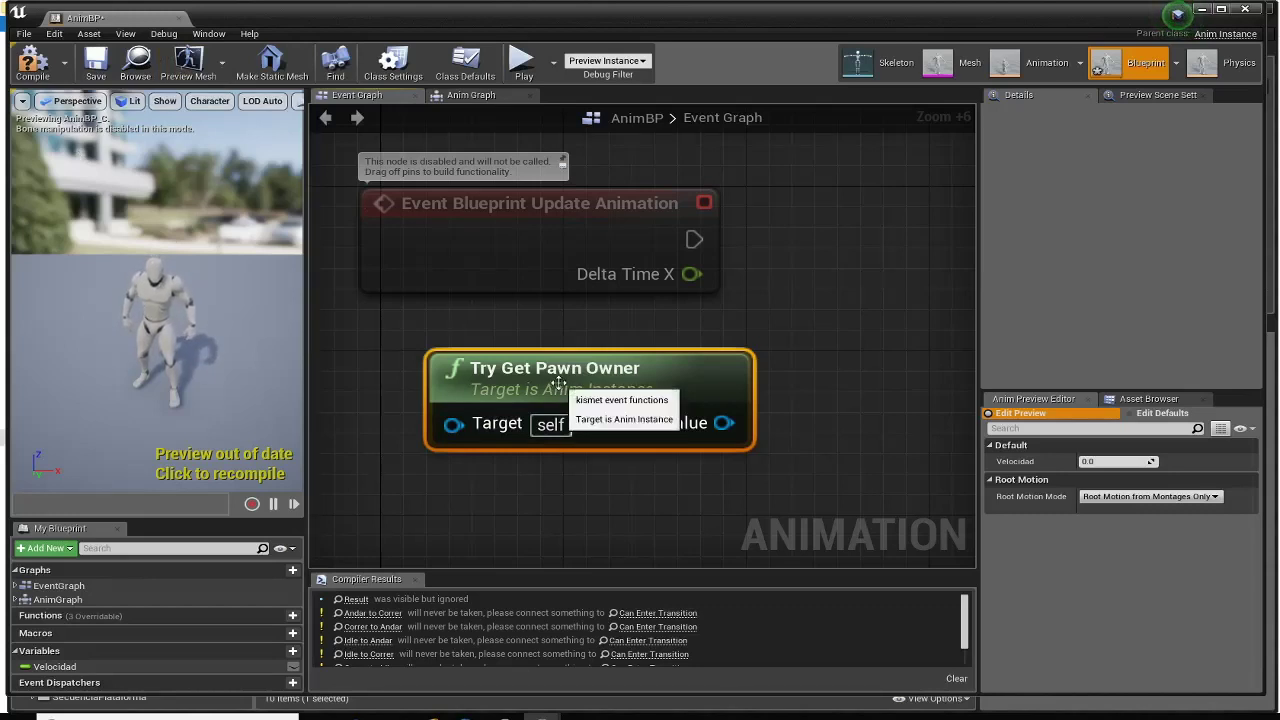
drag(553, 368, 507, 348)
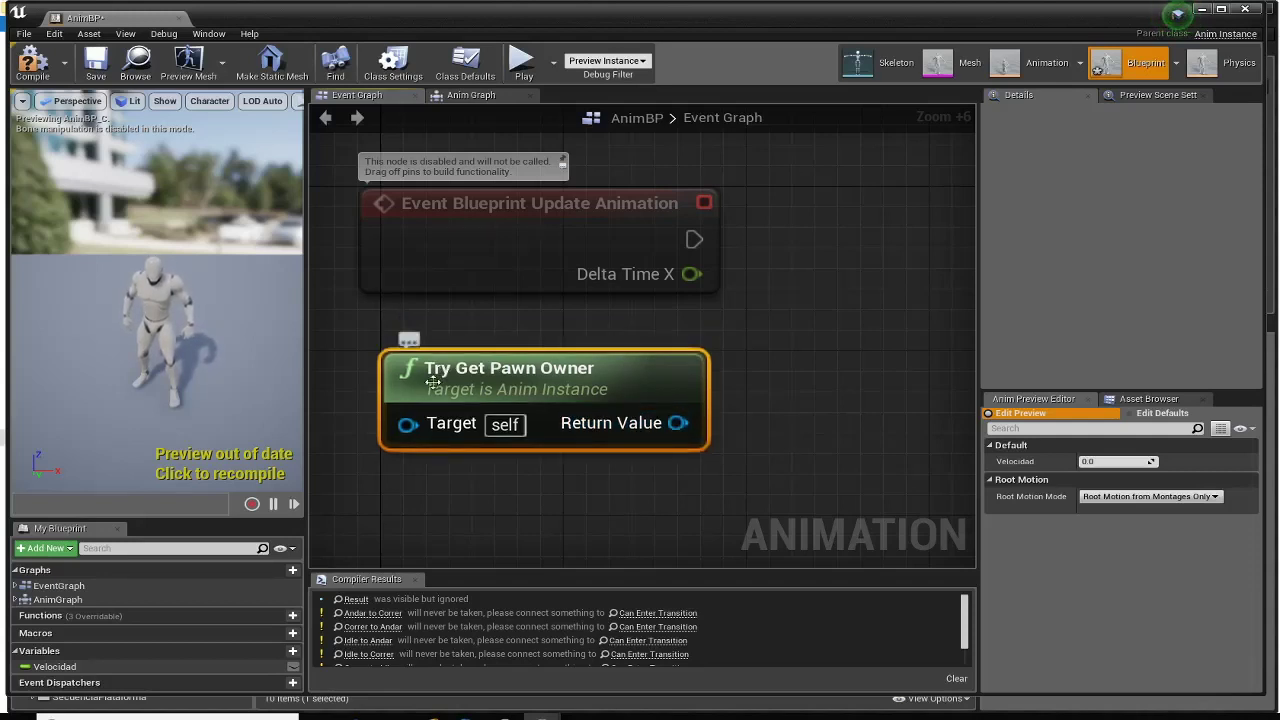
right_drag(612, 494, 561, 460)
drag(617, 386, 777, 391)
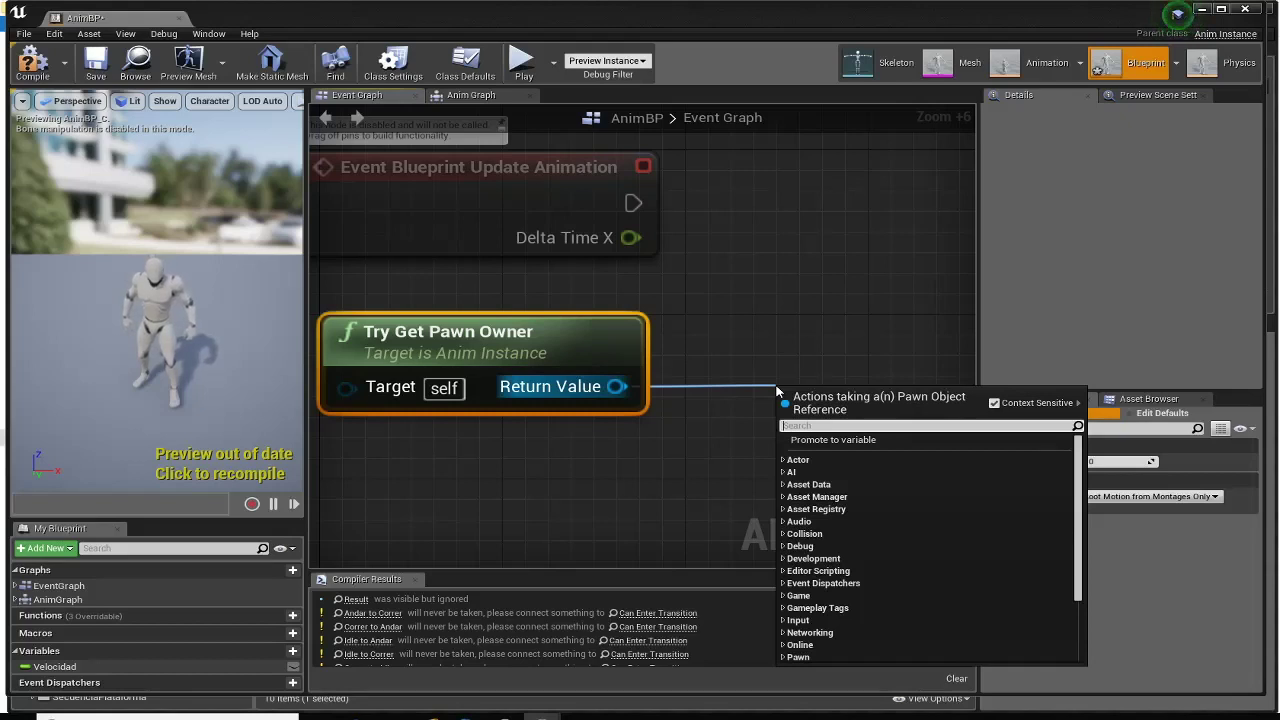
- Add a Cast To Character node fed by Try Get Pawn Owner's return value
text(cast to)
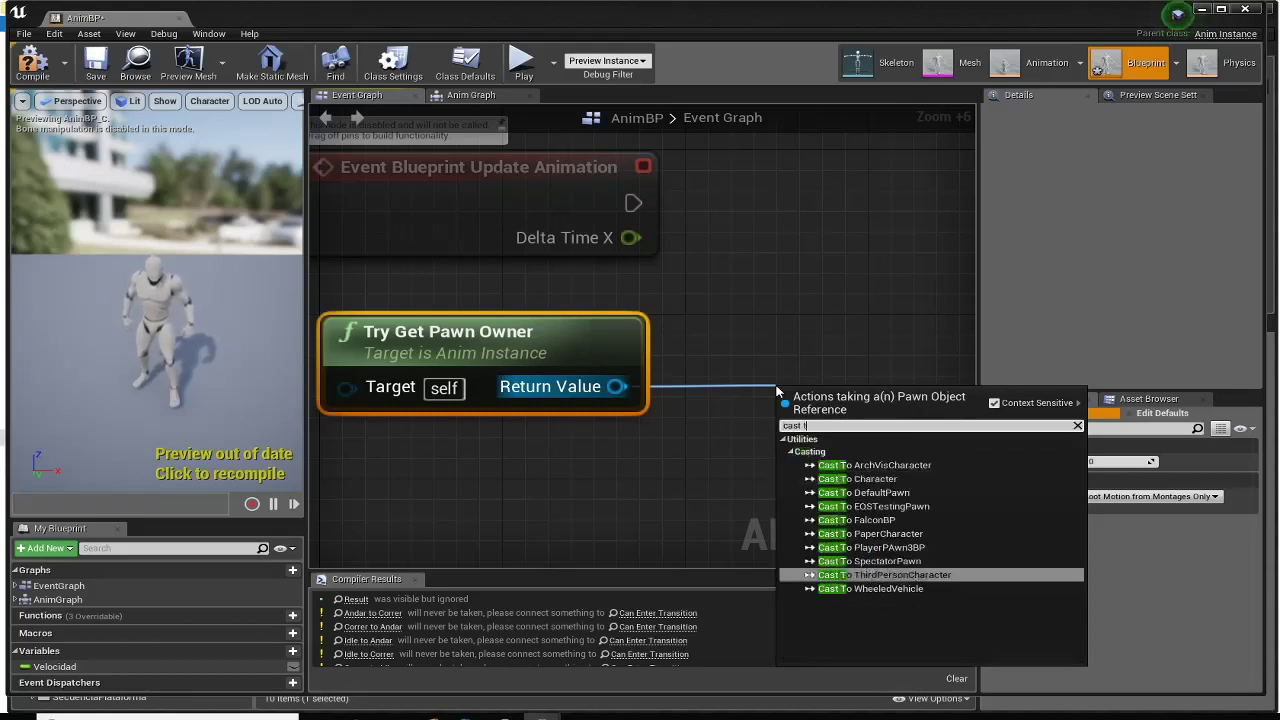
click(853, 480)
click(855, 480)
drag(855, 400, 810, 345)
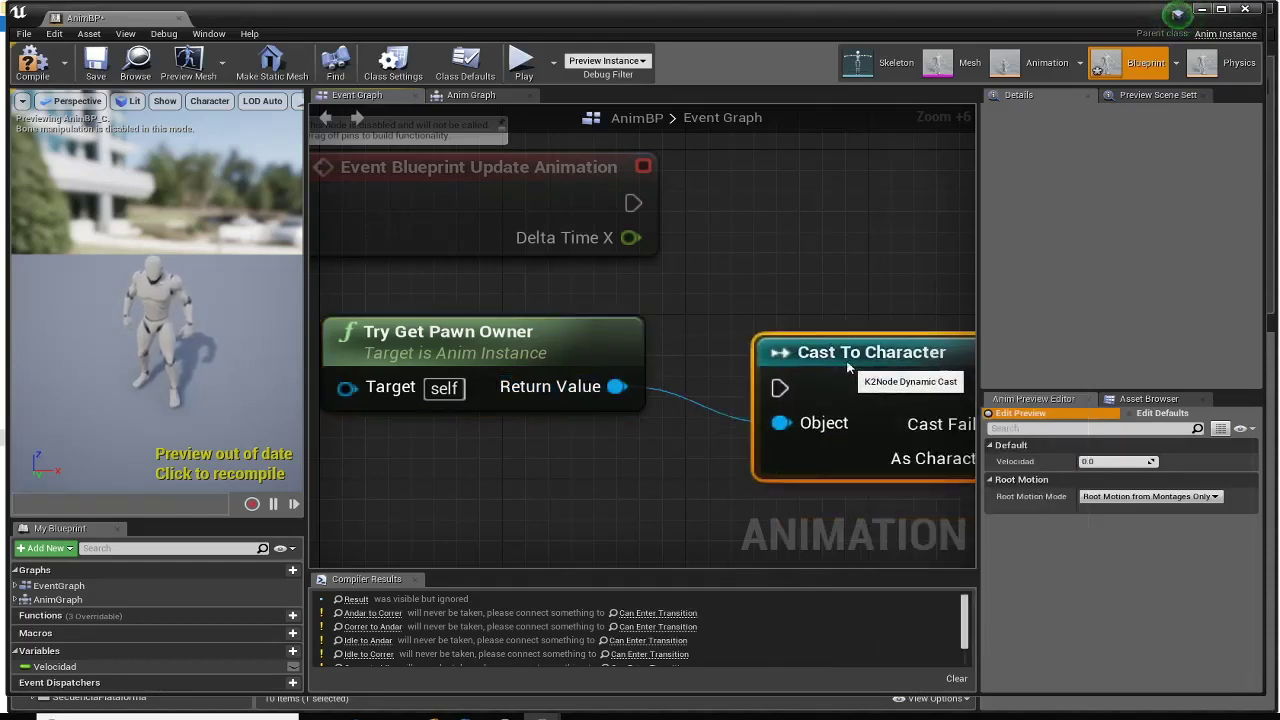
right_drag(710, 490, 527, 405)
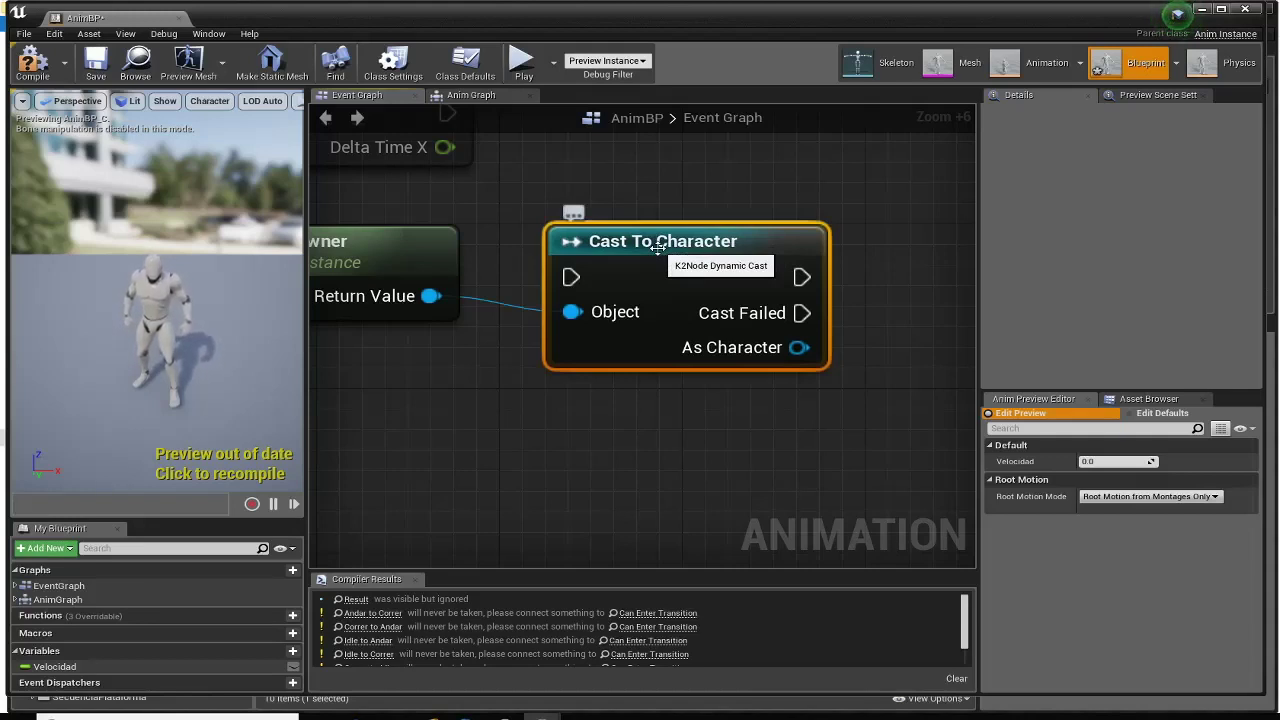
drag(658, 247, 724, 229)
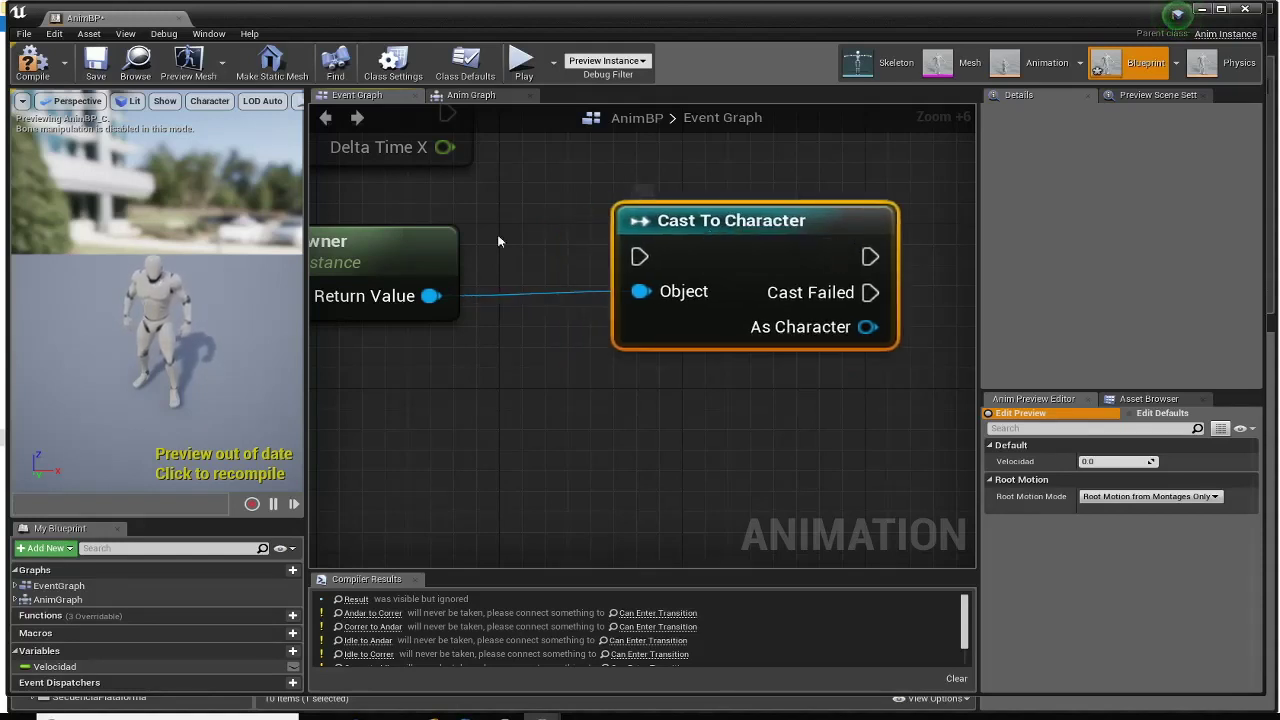
right_drag(499, 241, 500, 300)
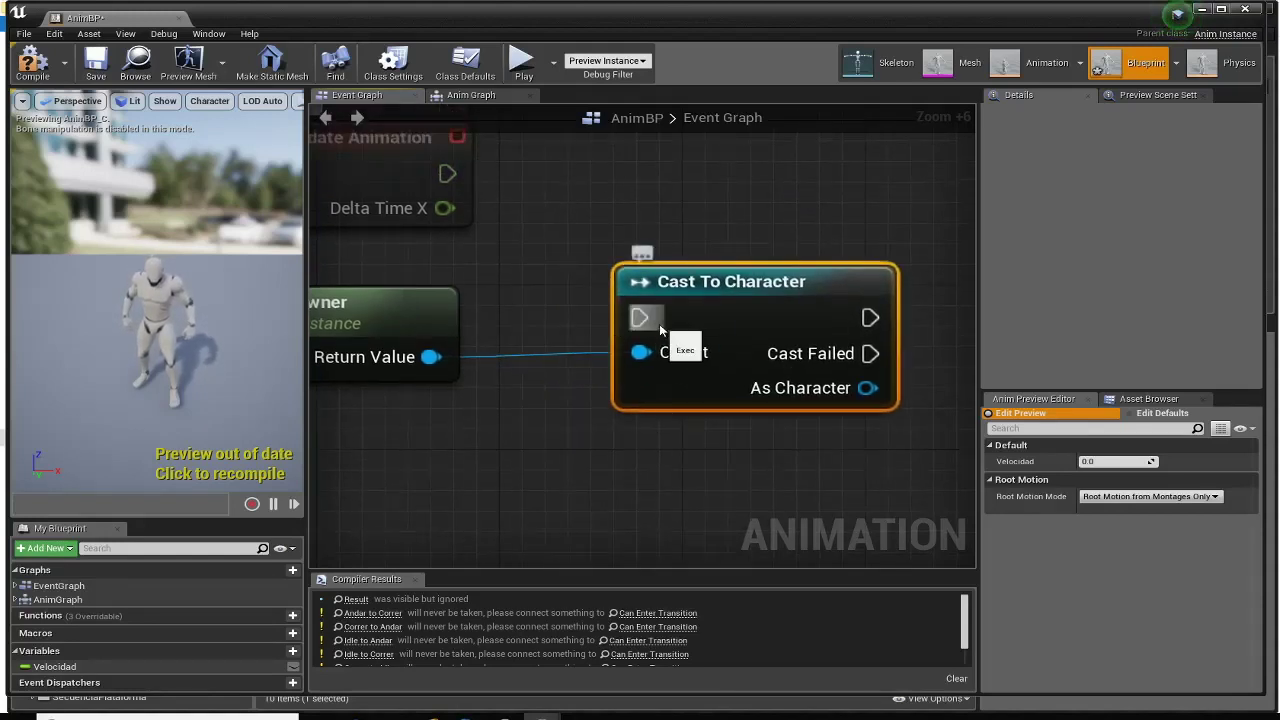
drag(729, 288, 707, 186)
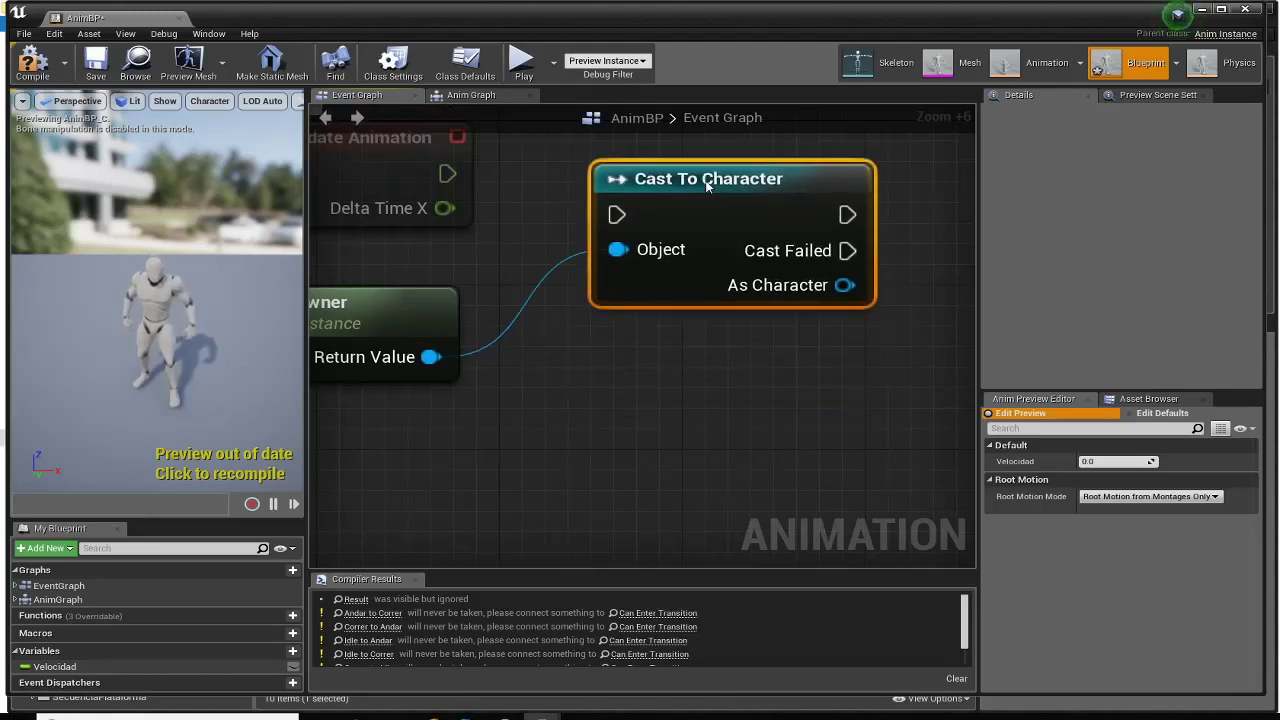
- Wire the update event's execution output into the Cast To Character node
mouse_move(447, 173)
mouse_down()
mouse_move(620, 216)
mouse_move(645, 142)
mouse_up()
mouse_move(646, 325)
right_down()
mouse_move(826, 409)
mouse_move(800, 373)
mouse_move(509, 404)
right_up()
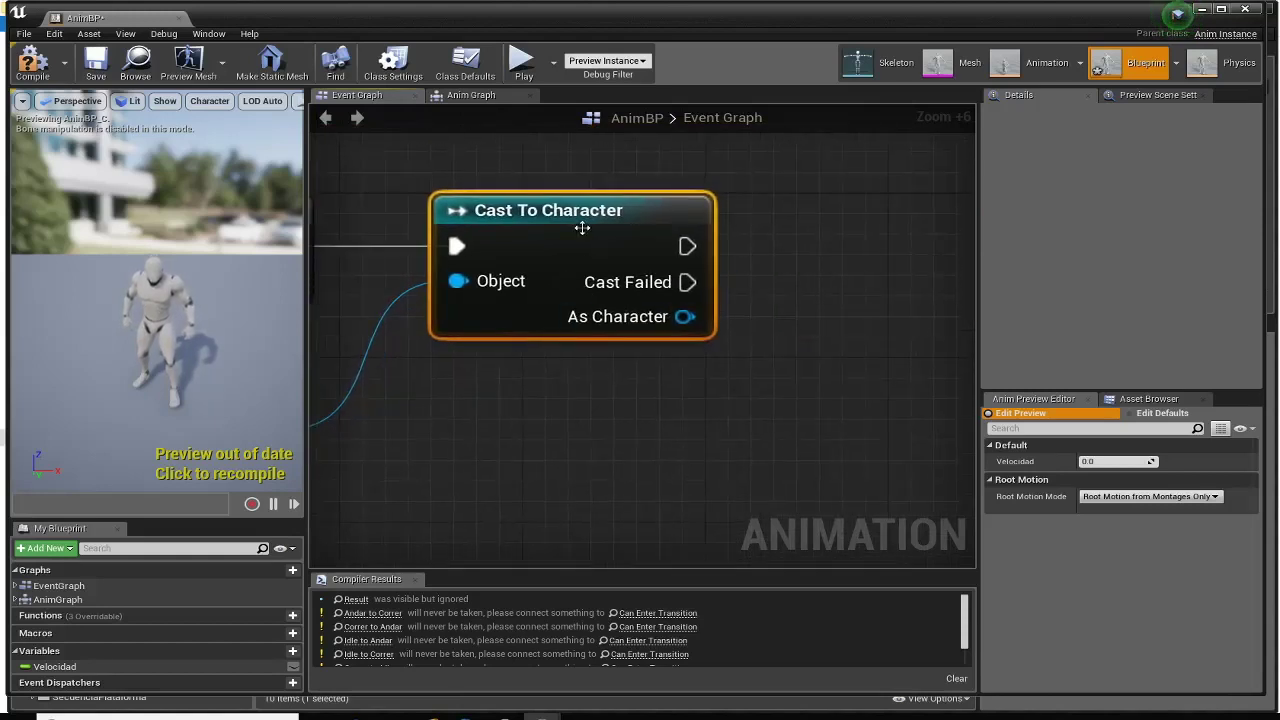
right_drag(625, 366, 561, 360)
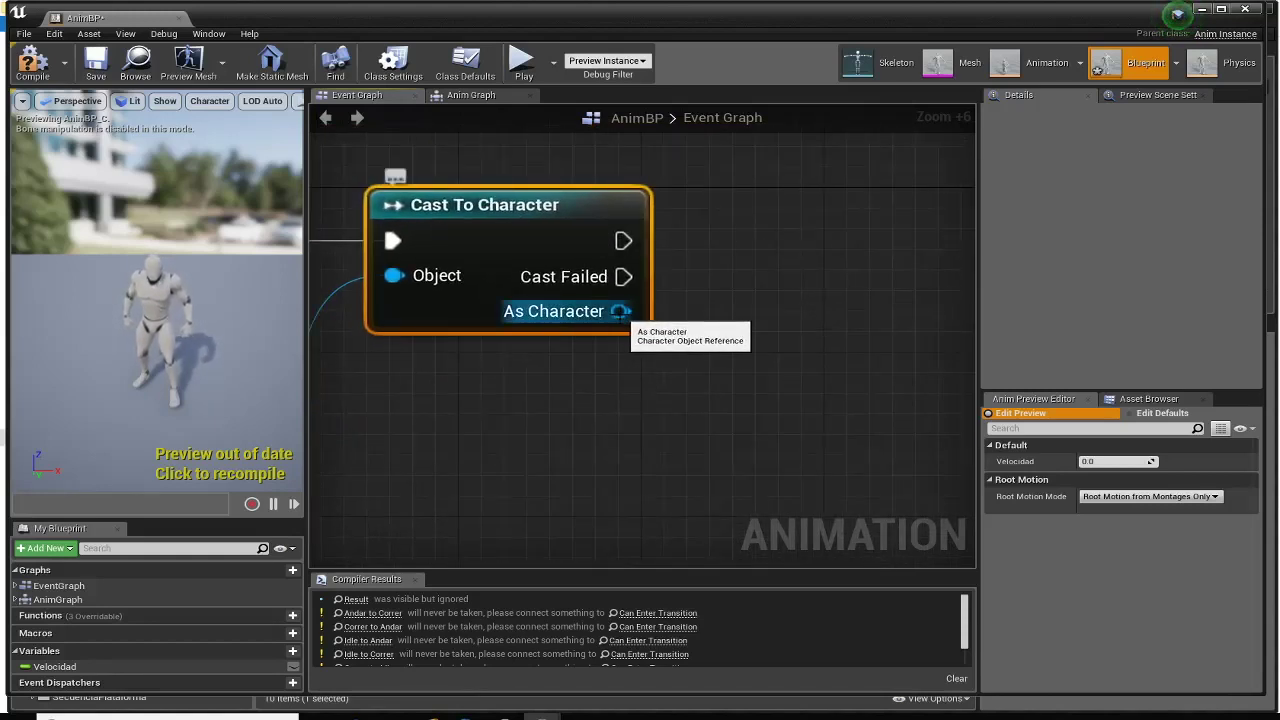
mouse_move(618, 311)
mouse_down()
mouse_move(643, 318)
mouse_move(714, 400)
mouse_up()
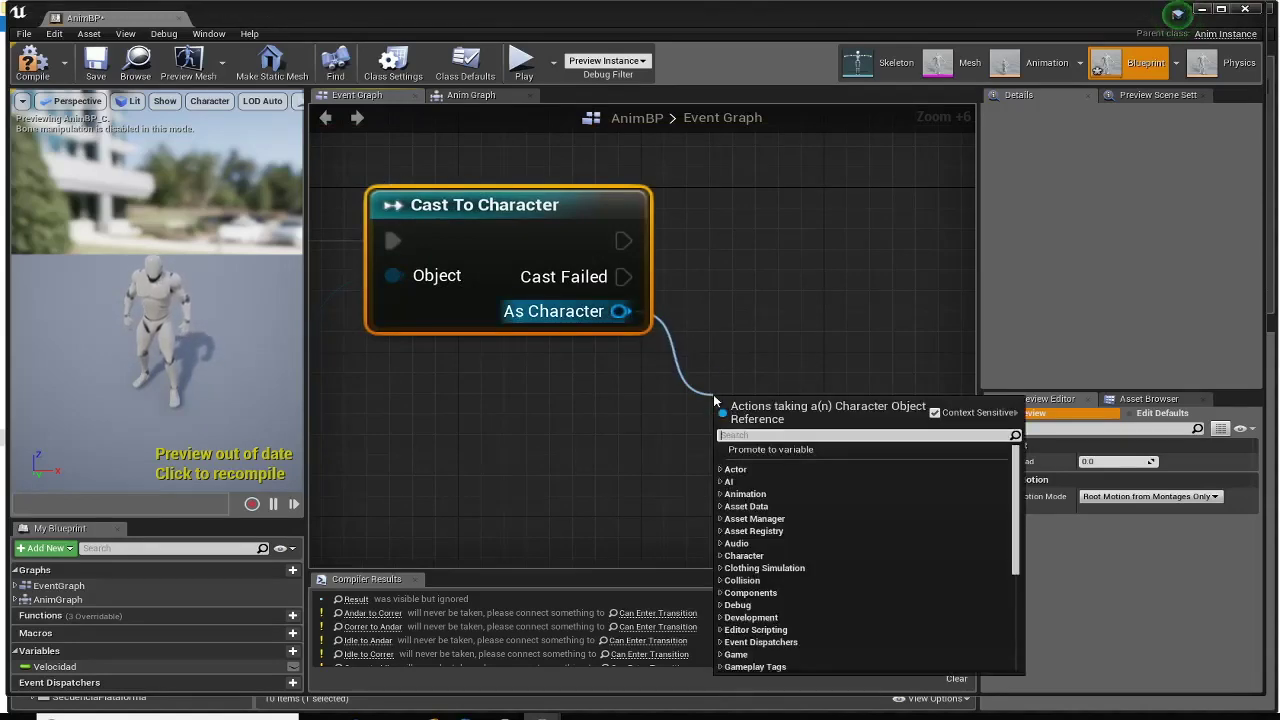
- Add a Get Velocity node from As Character and feed it into VectorLength
text(get vel)
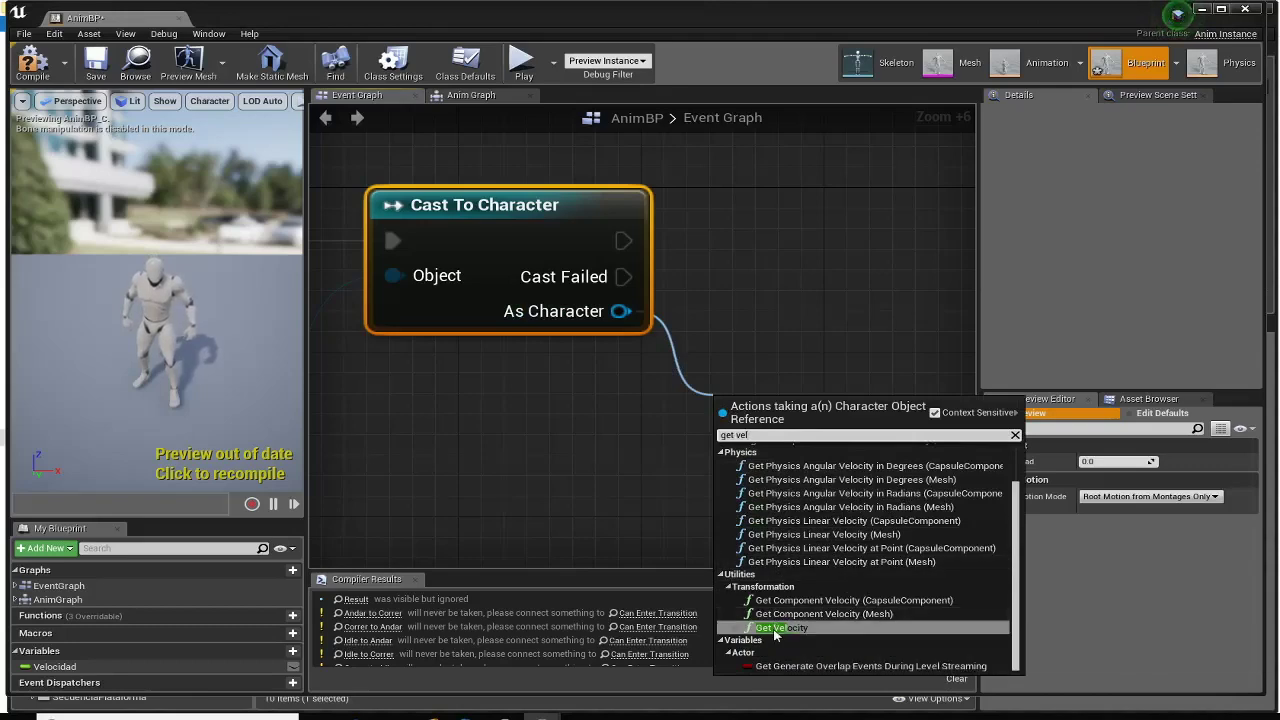
click(774, 629)
drag(739, 381, 716, 361)
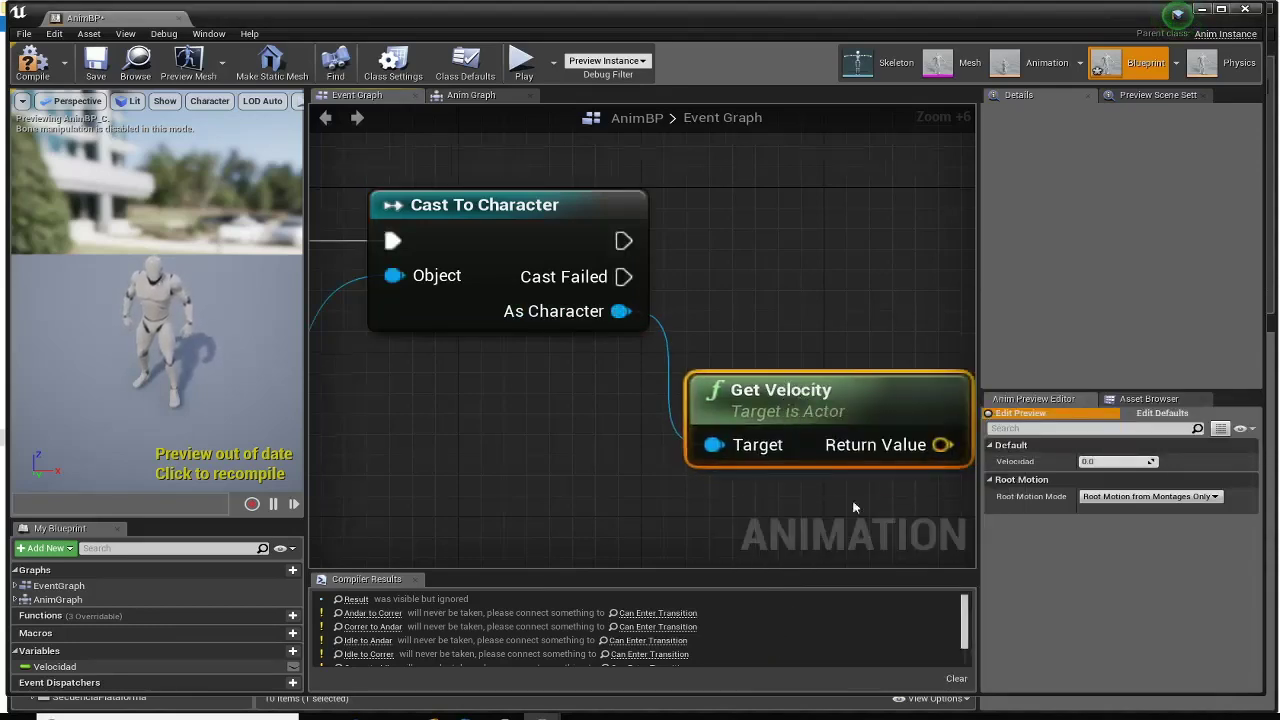
right_drag(914, 463, 731, 453)
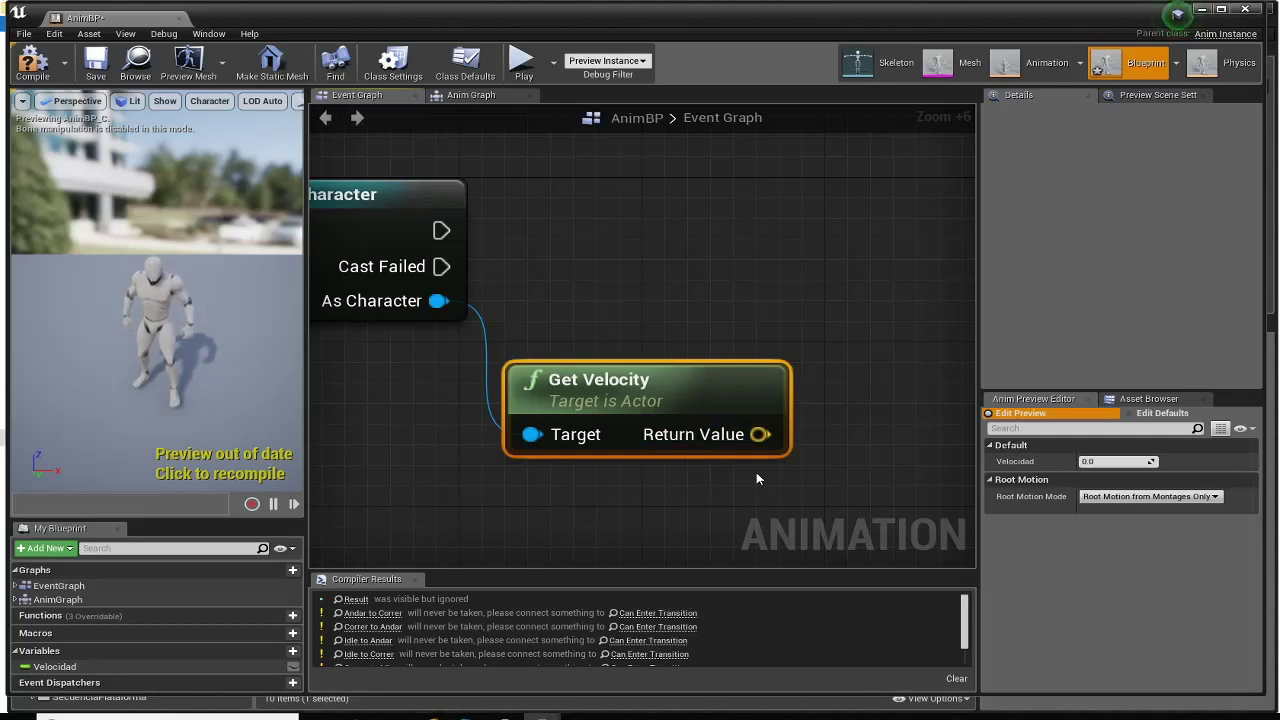
right_drag(756, 472, 585, 435)
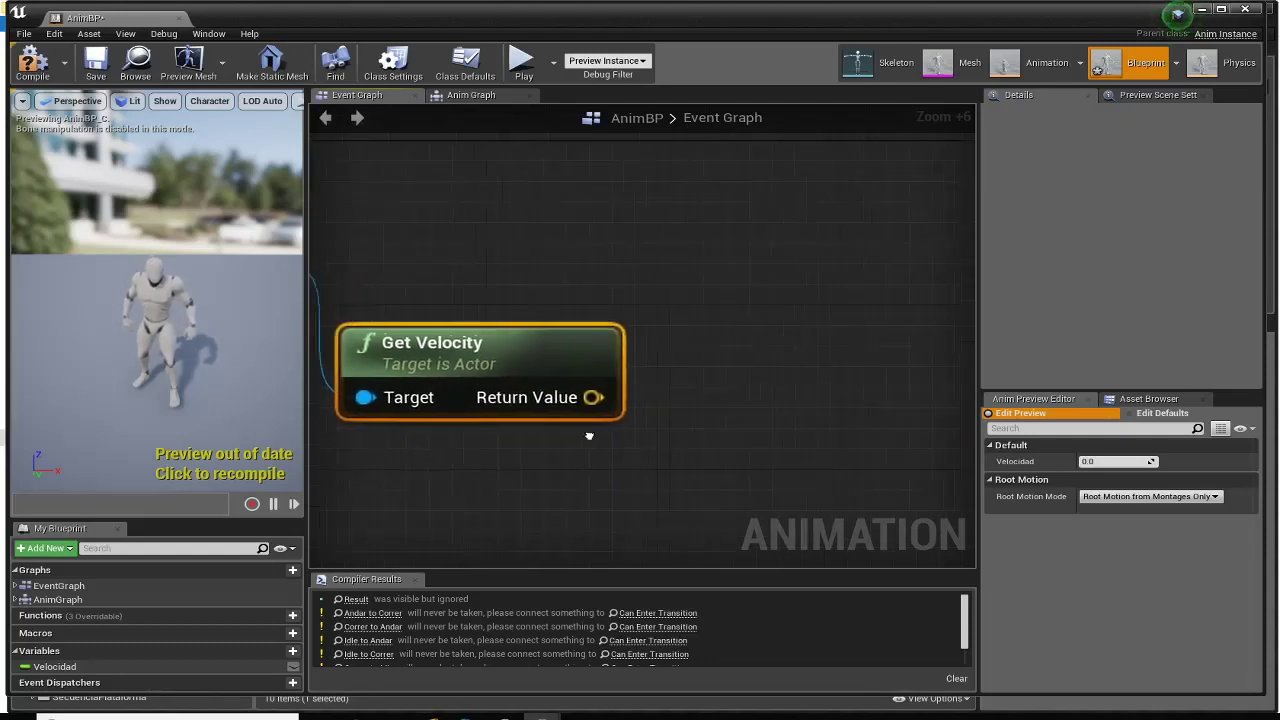
drag(589, 397, 690, 406)
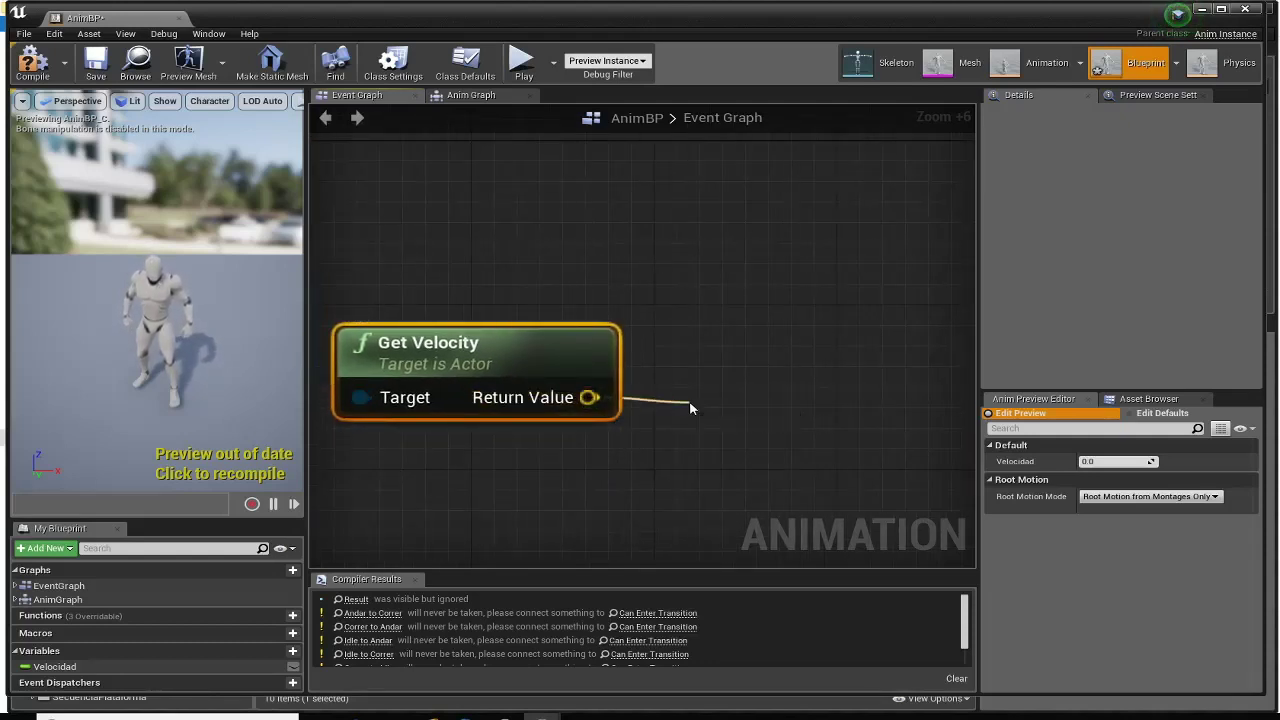
text(ve)
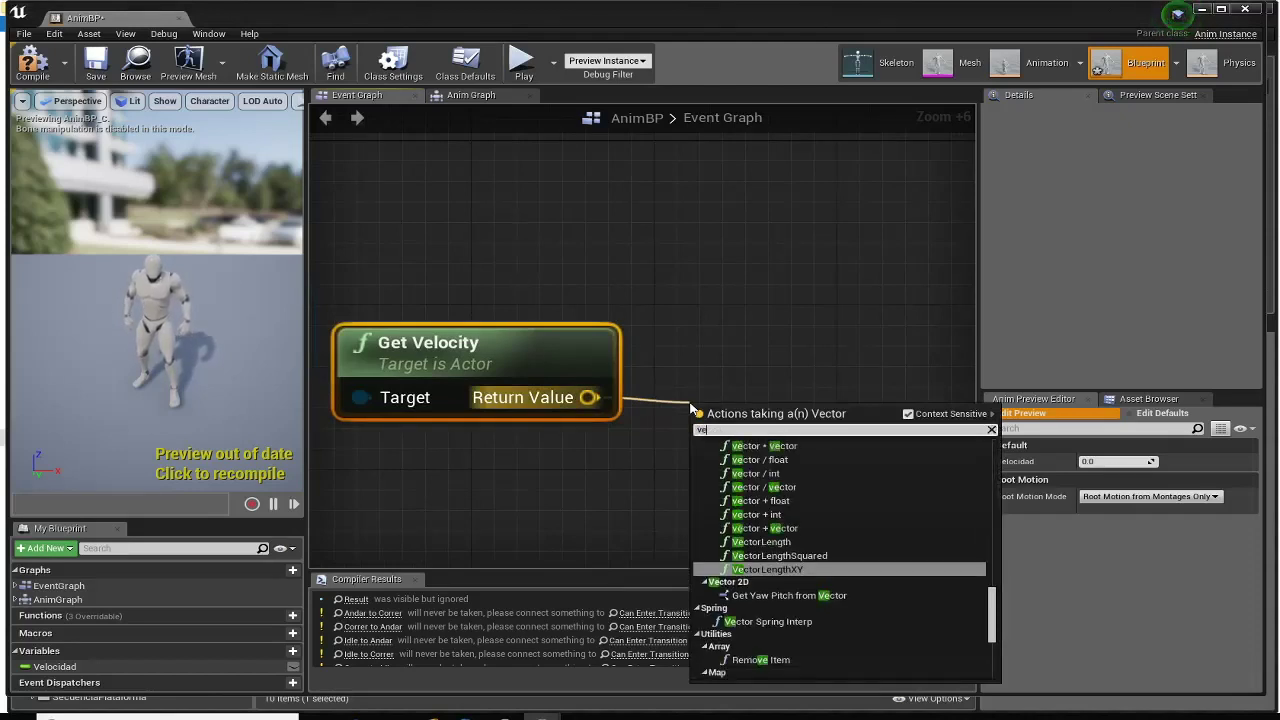
text(ctorl)
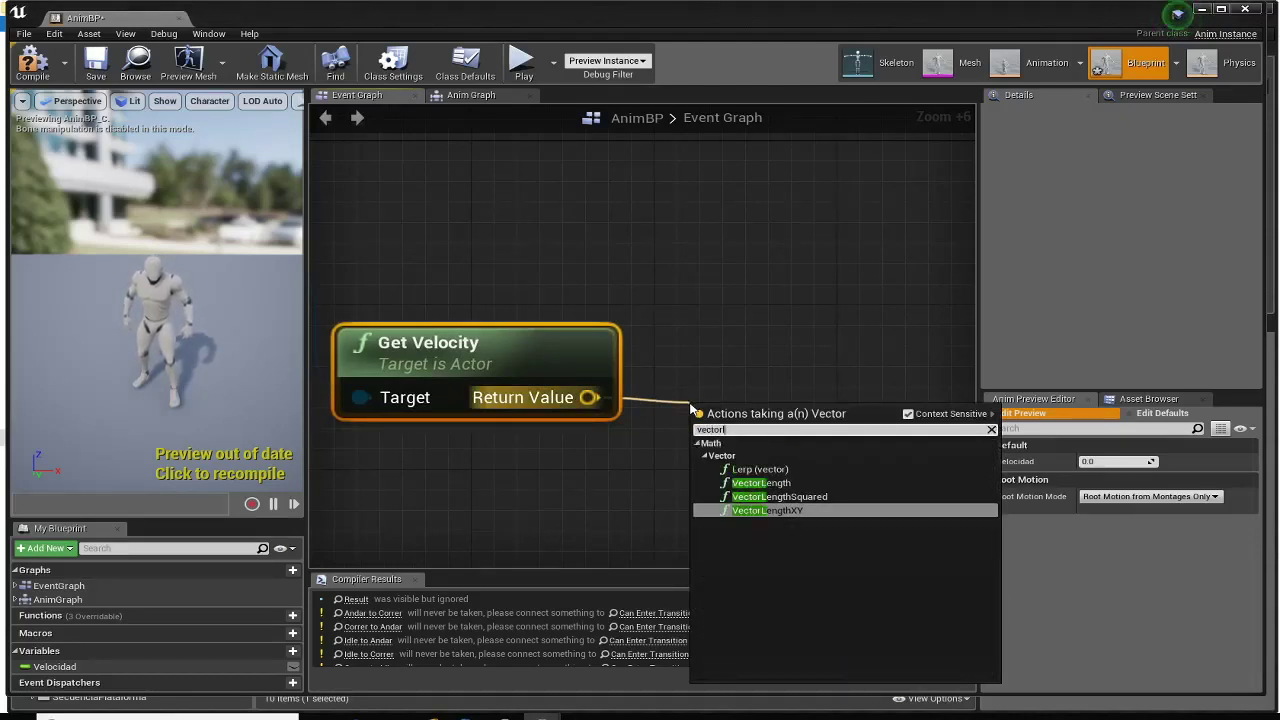
click(762, 483)
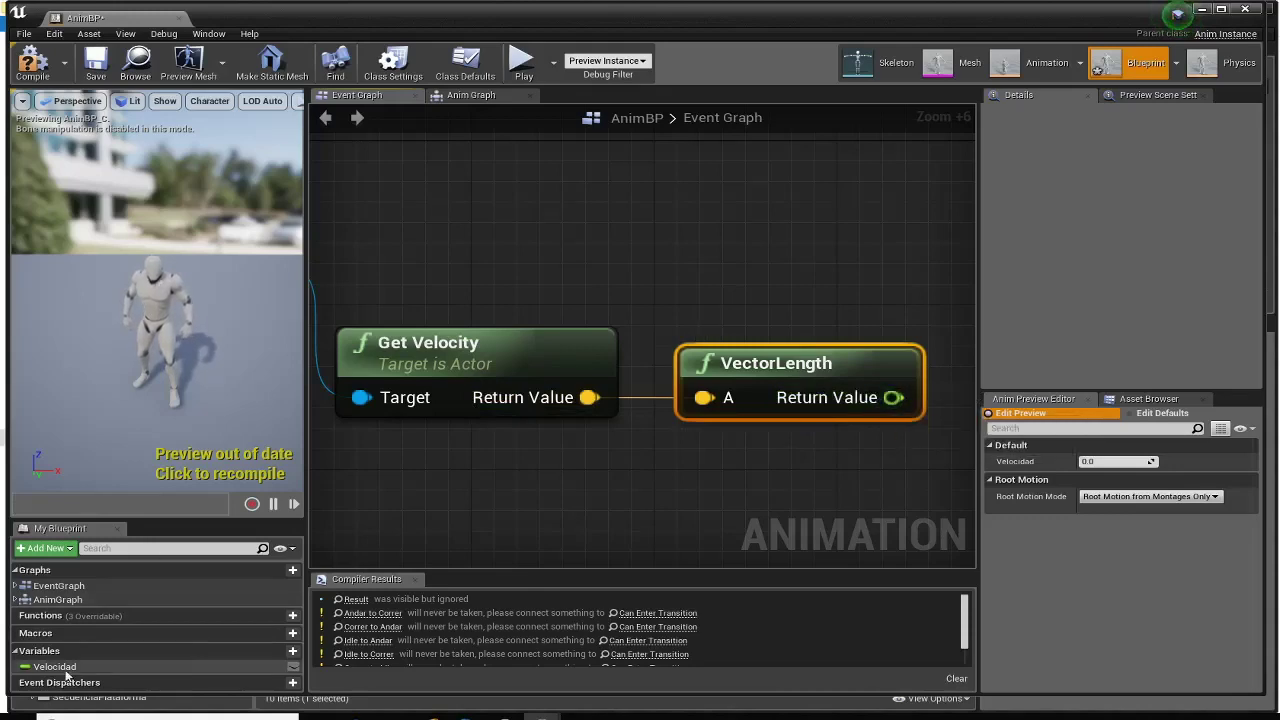
- Add a SET Velocidad node after the cast's execution output
scroll(688, 486, down, 2)
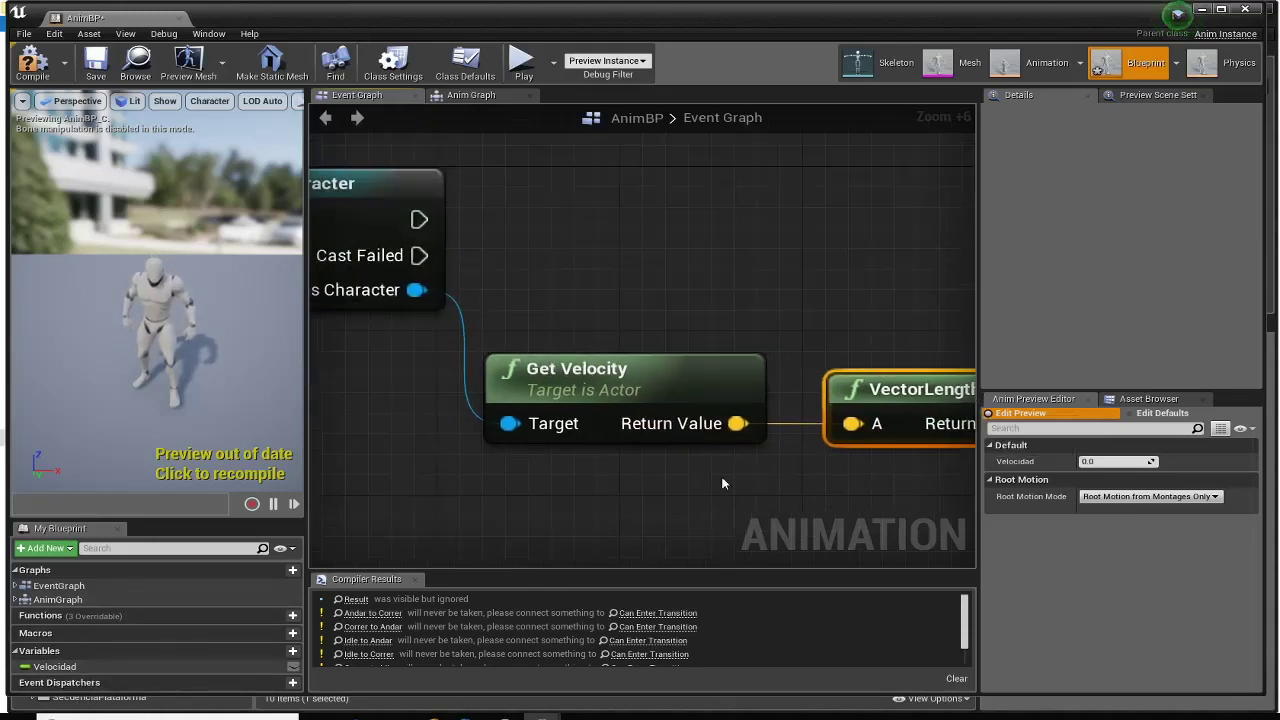
scroll(688, 486, down, 2)
scroll(688, 486, down, 2)
right_drag(587, 480, 658, 410)
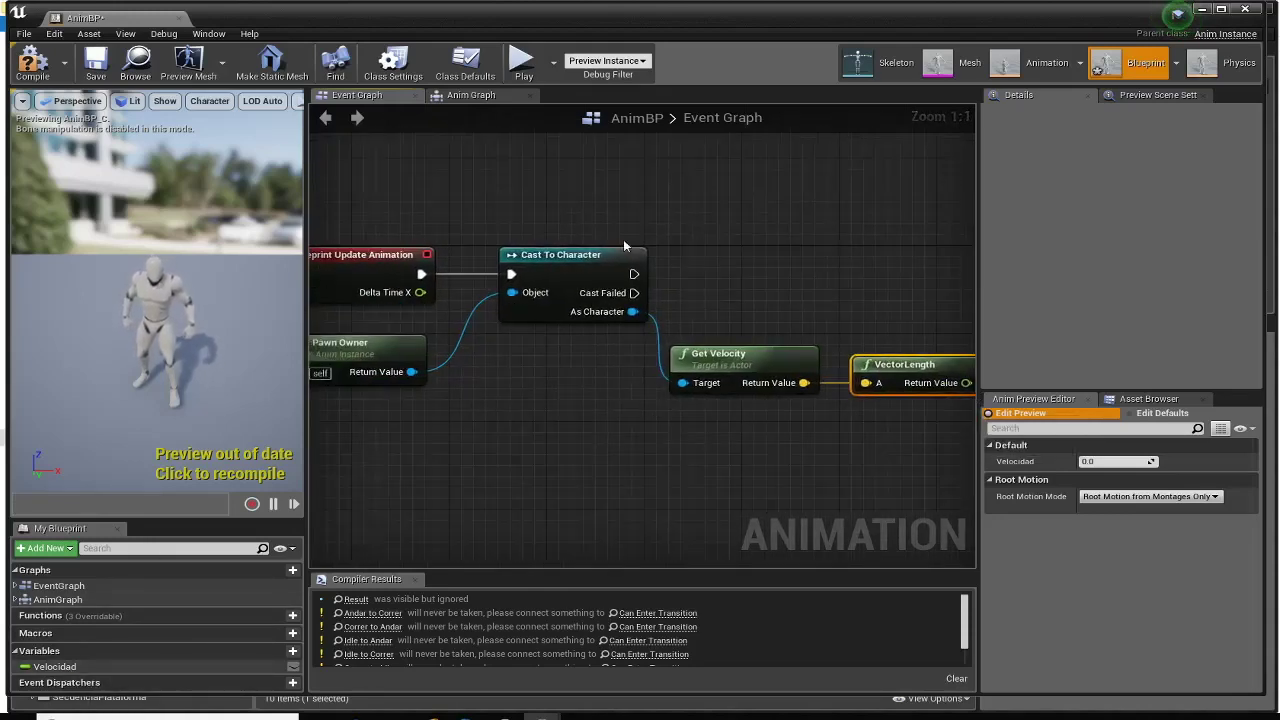
drag(634, 274, 865, 278)
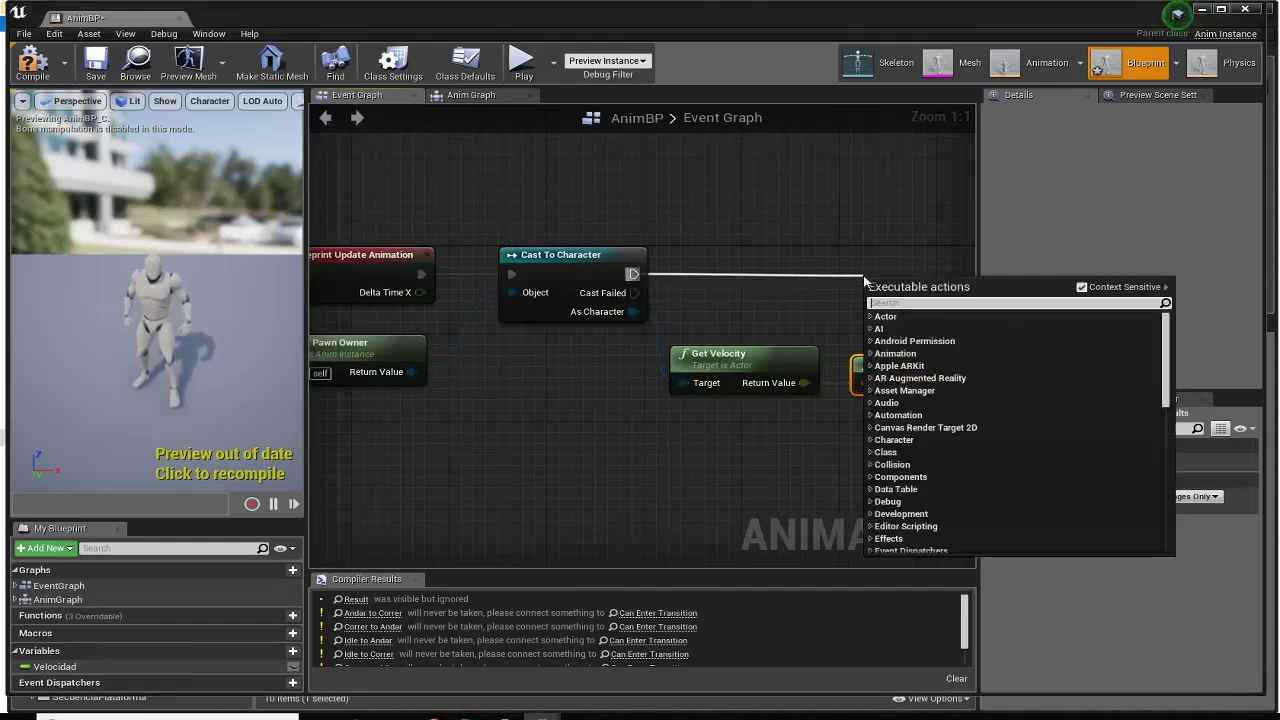
text(set velo)
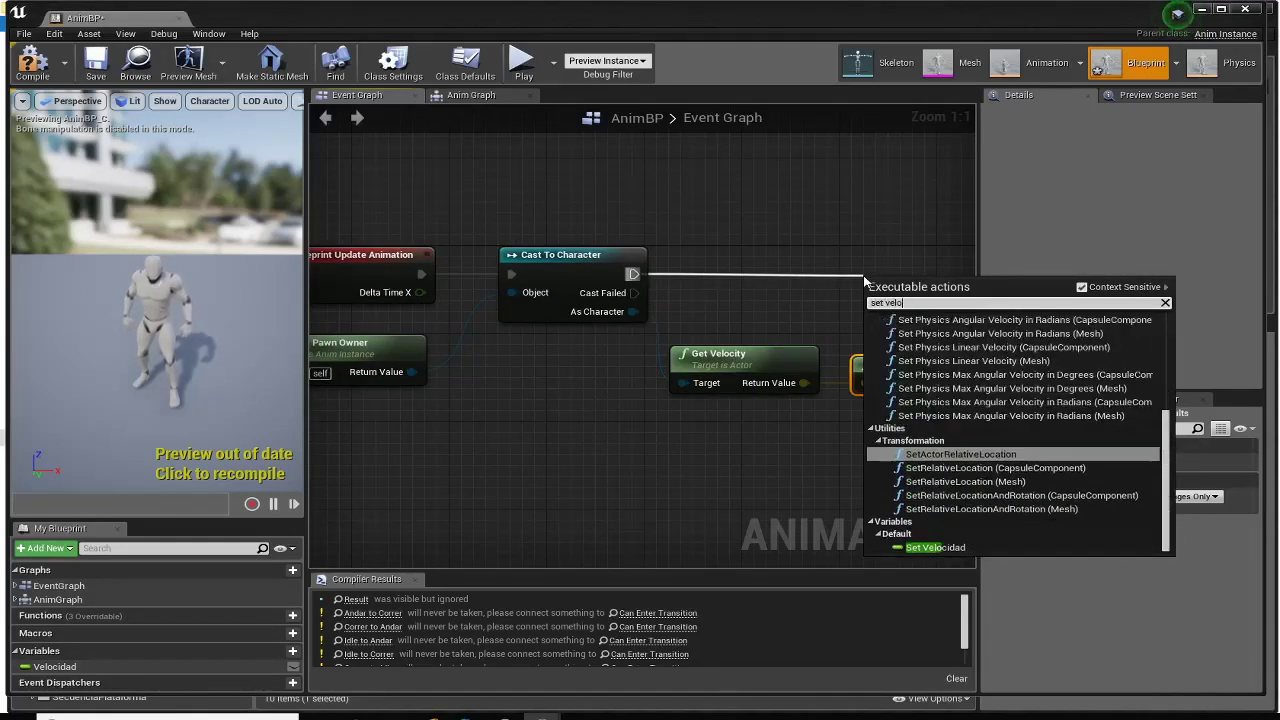
text(ci)
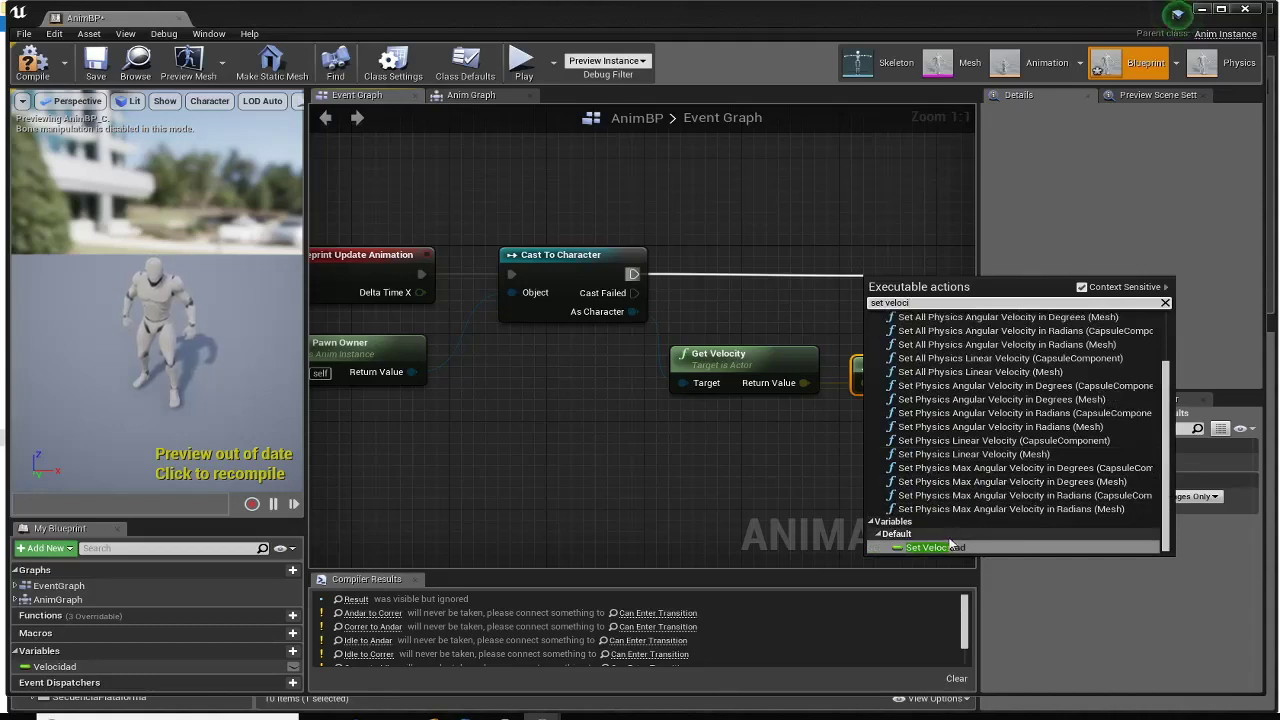
click(945, 547)
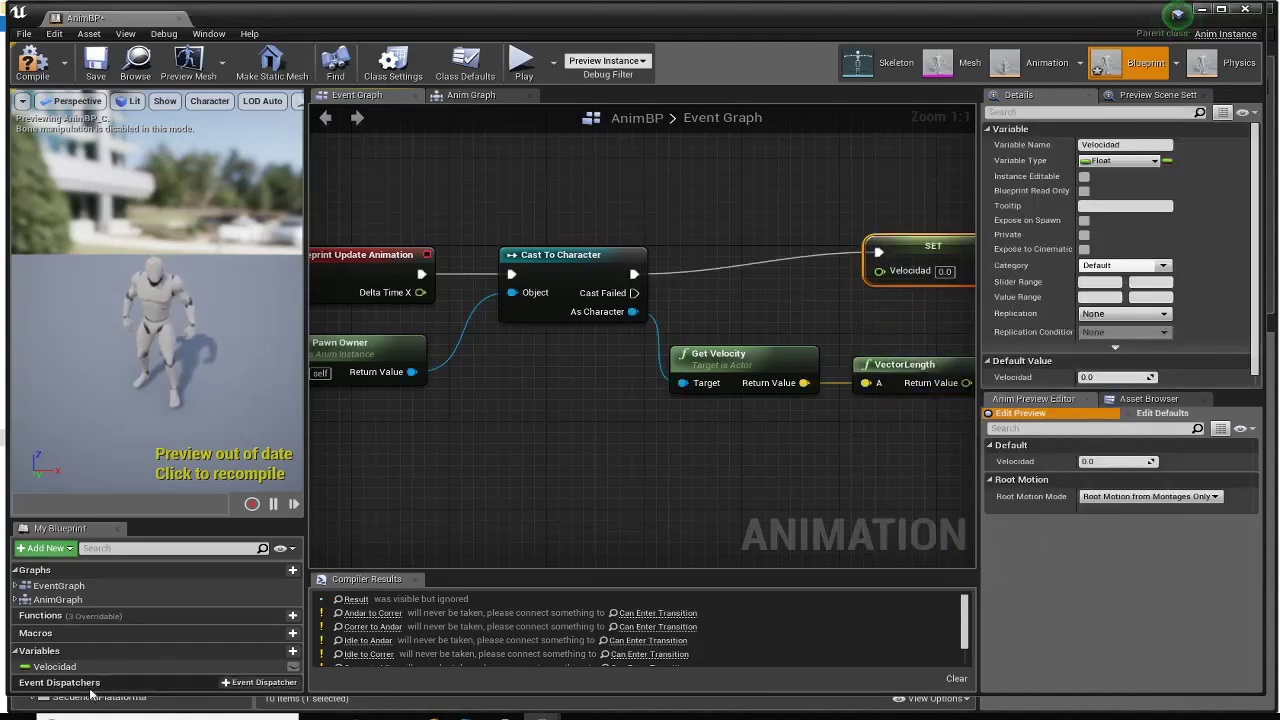
right_drag(643, 444, 355, 514)
drag(613, 318, 665, 320)
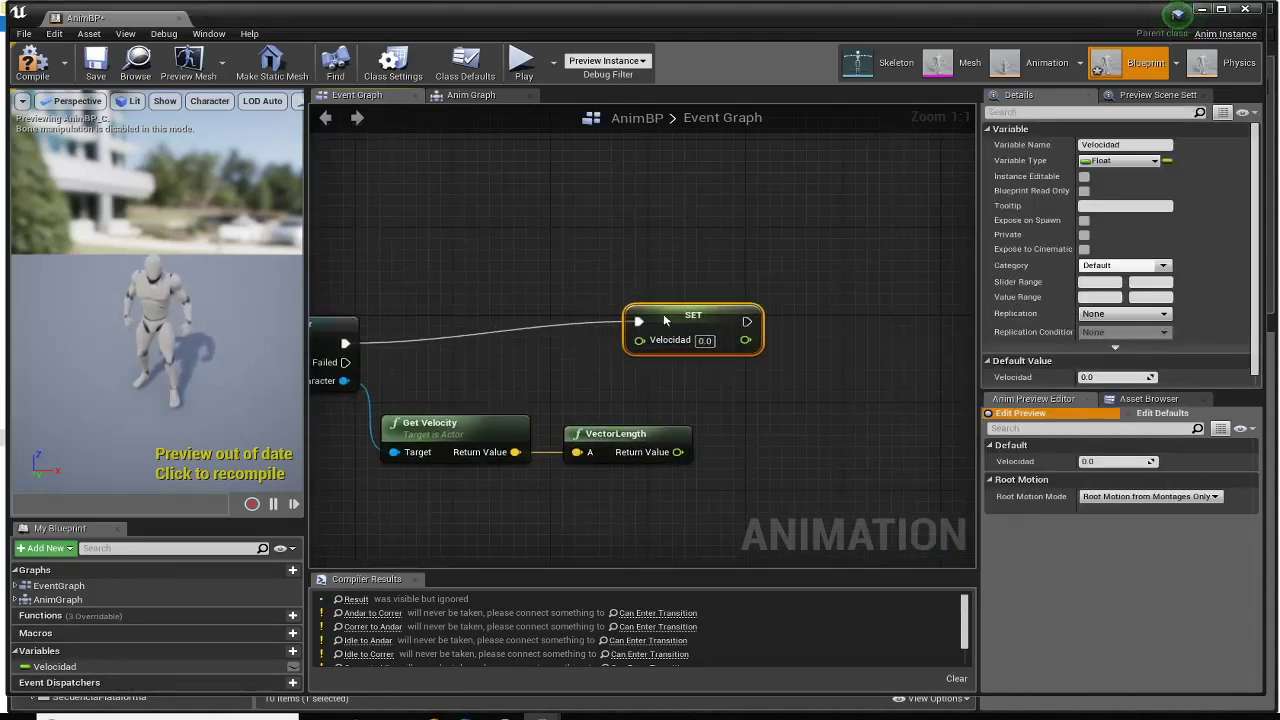
- Feed the VectorLength result into SET Velocidad, review the chain, and return to the Anim Graph
scroll(657, 374, up, 2)
right_drag(440, 380, 655, 370)
mouse_move(420, 300)
right_down()
mouse_move(522, 297)
mouse_move(238, 313)
right_up()
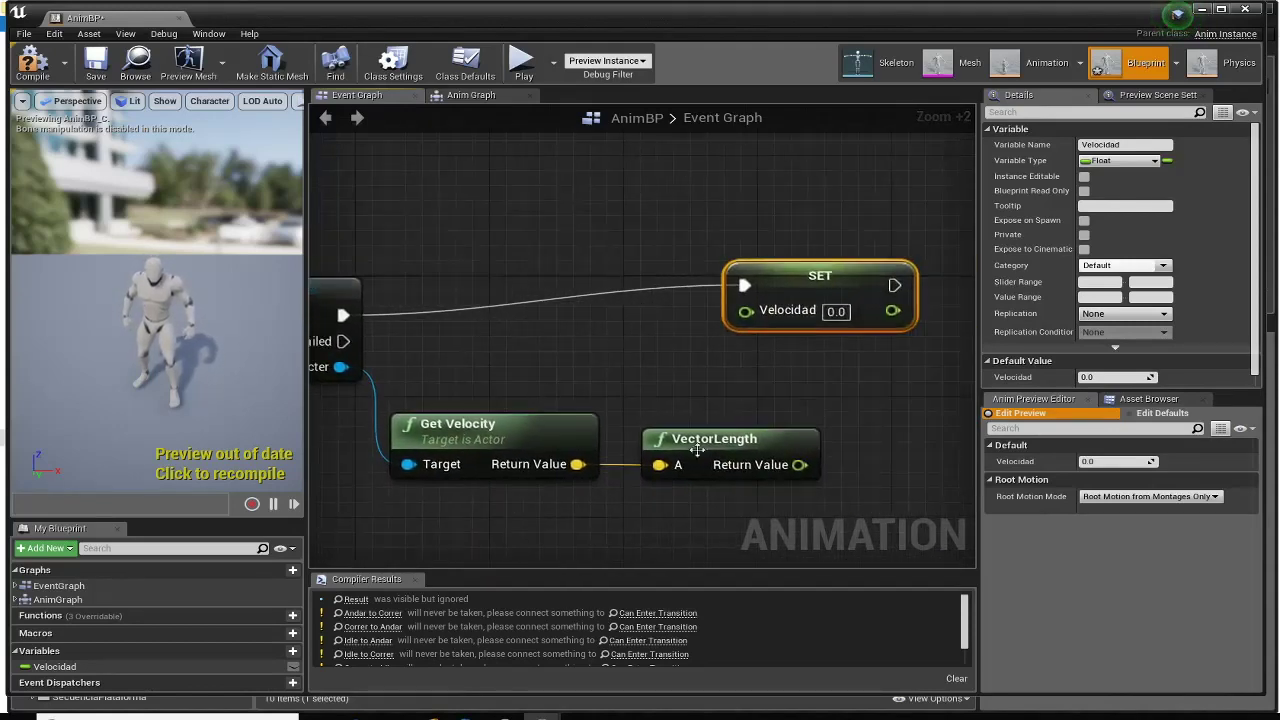
drag(774, 466, 745, 311)
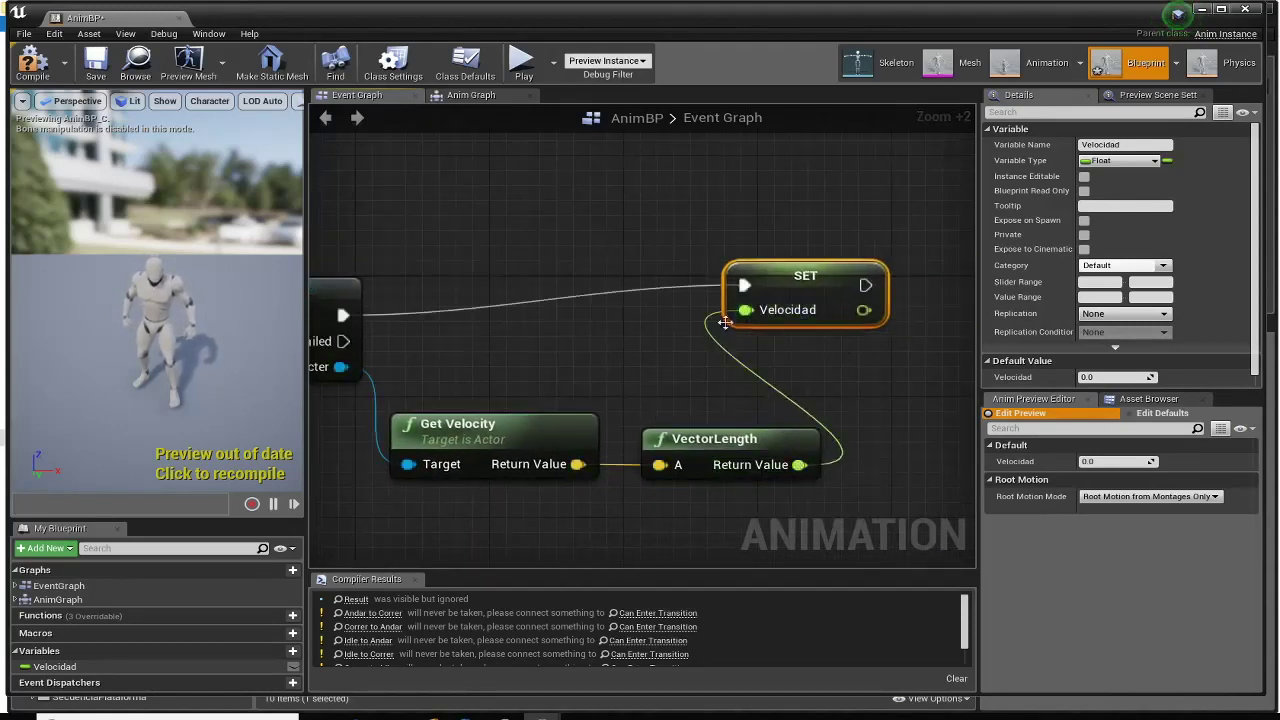
right_drag(592, 356, 788, 319)
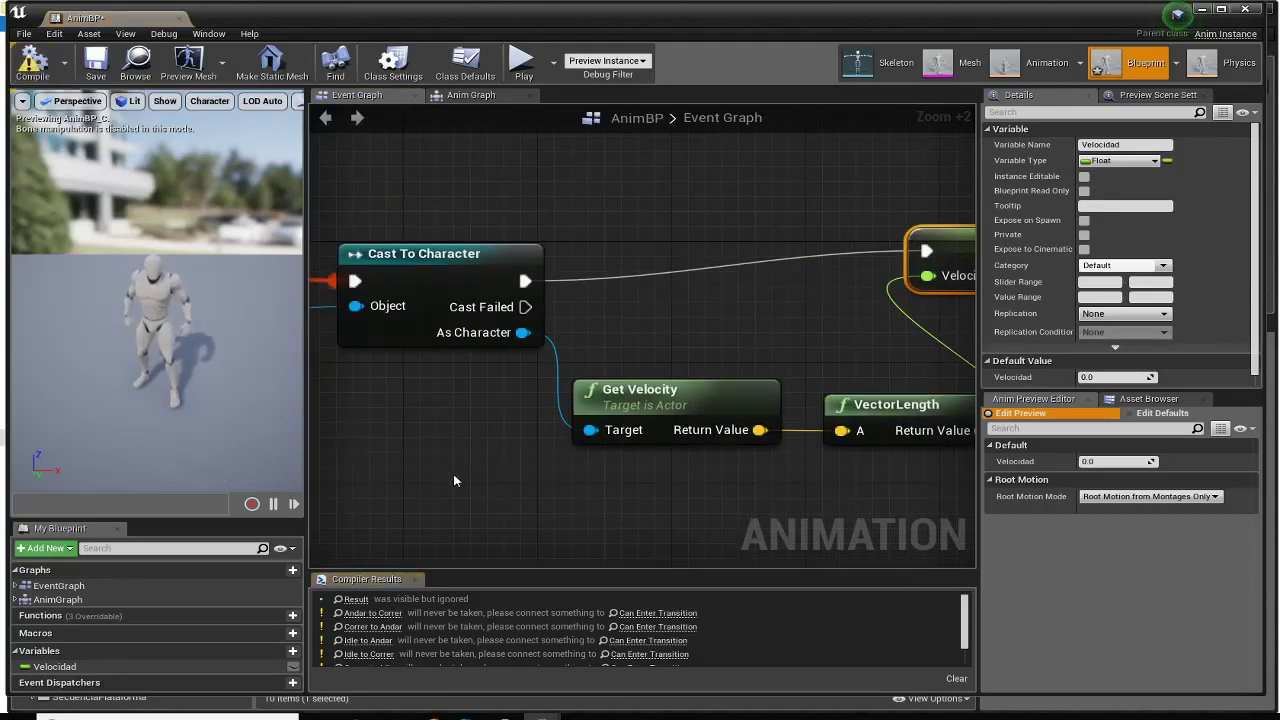
mouse_move(383, 444)
right_down()
mouse_move(879, 451)
mouse_move(310, 403)
right_up()
mouse_move(676, 294)
right_down()
mouse_move(558, 330)
mouse_move(800, 361)
right_up()
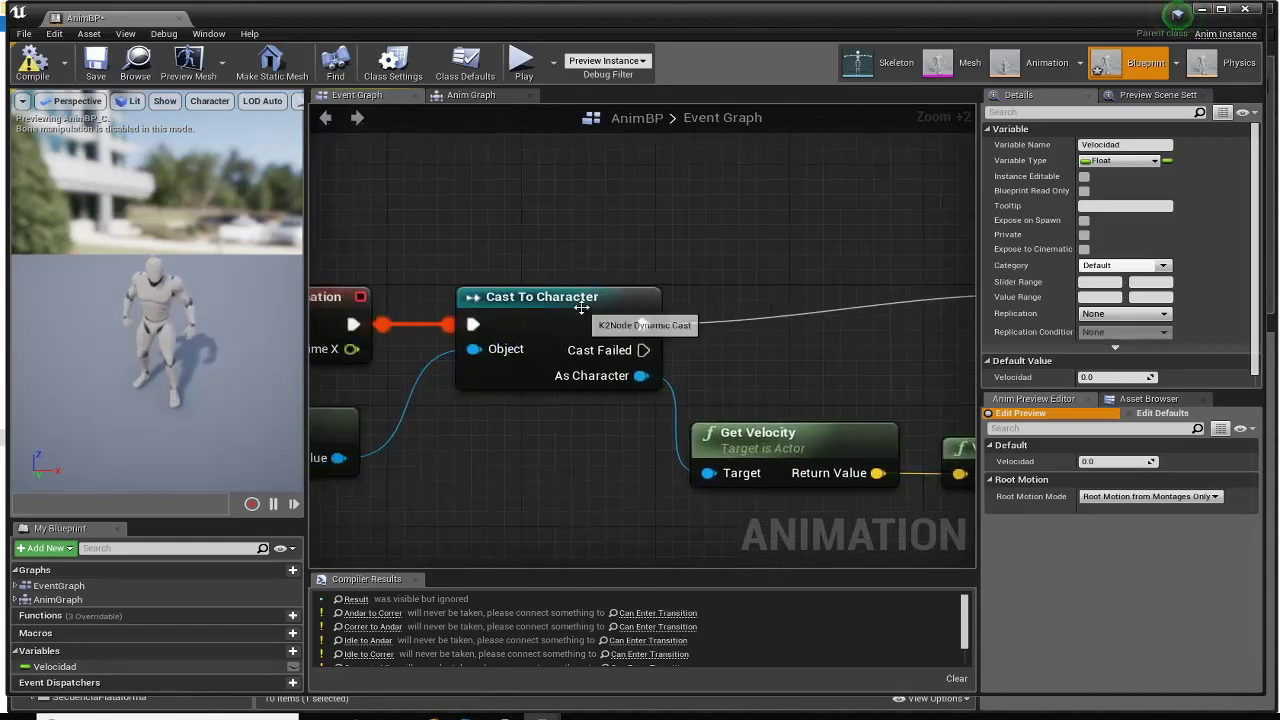
click(540, 300)
mouse_move(469, 453)
right_down()
mouse_move(757, 443)
mouse_move(620, 395)
right_up()
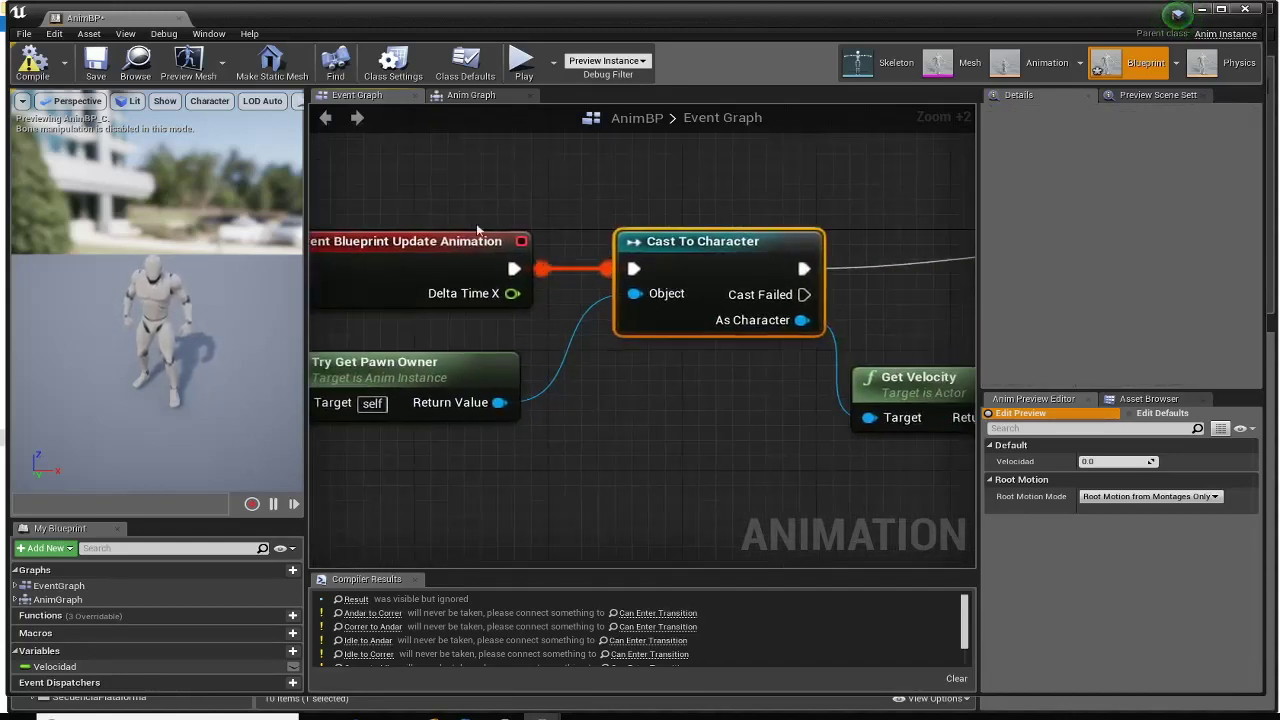
right_drag(765, 369, 669, 388)
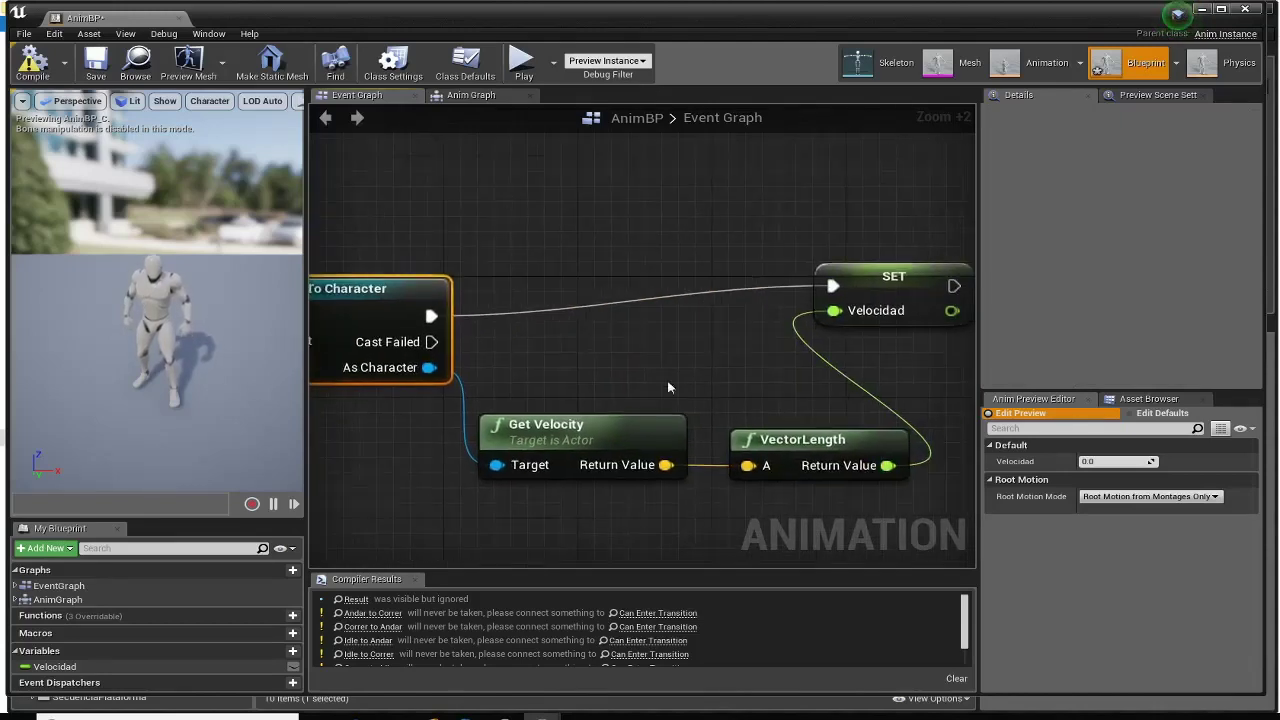
click(476, 97)
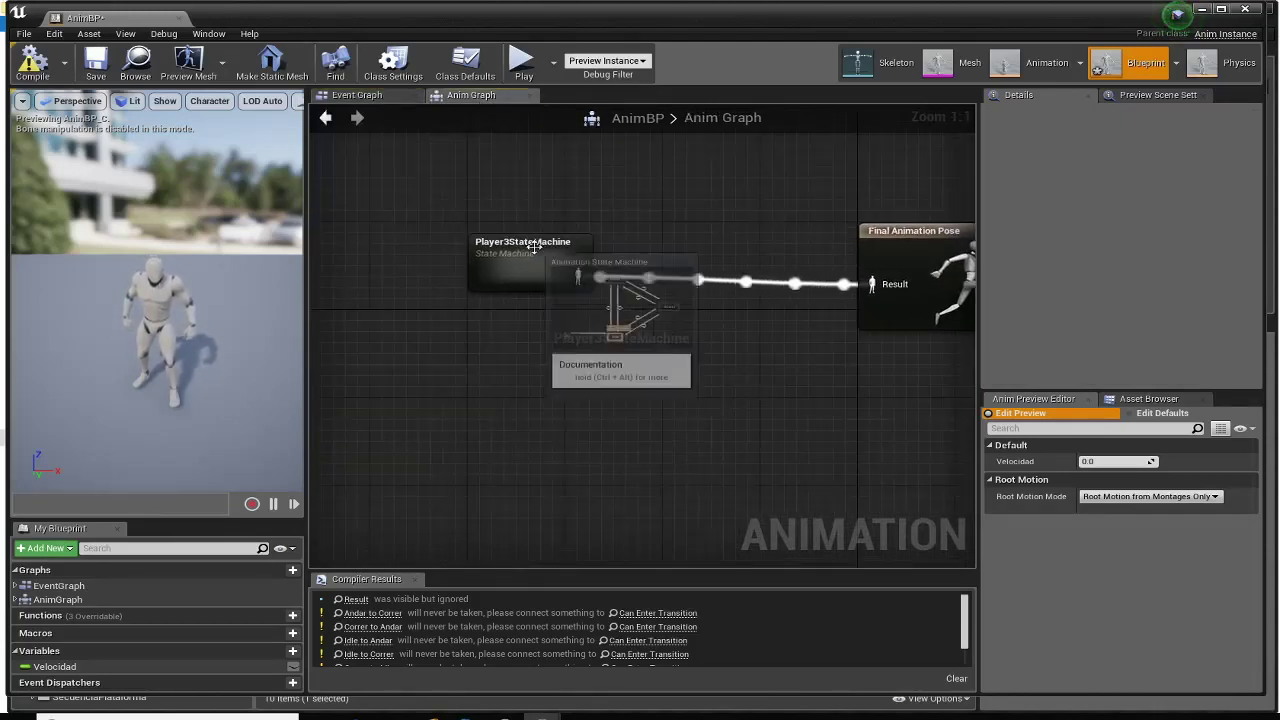
- Open the Idle to Andar rule and place a Get Velocidad node in it
double_click(534, 250)
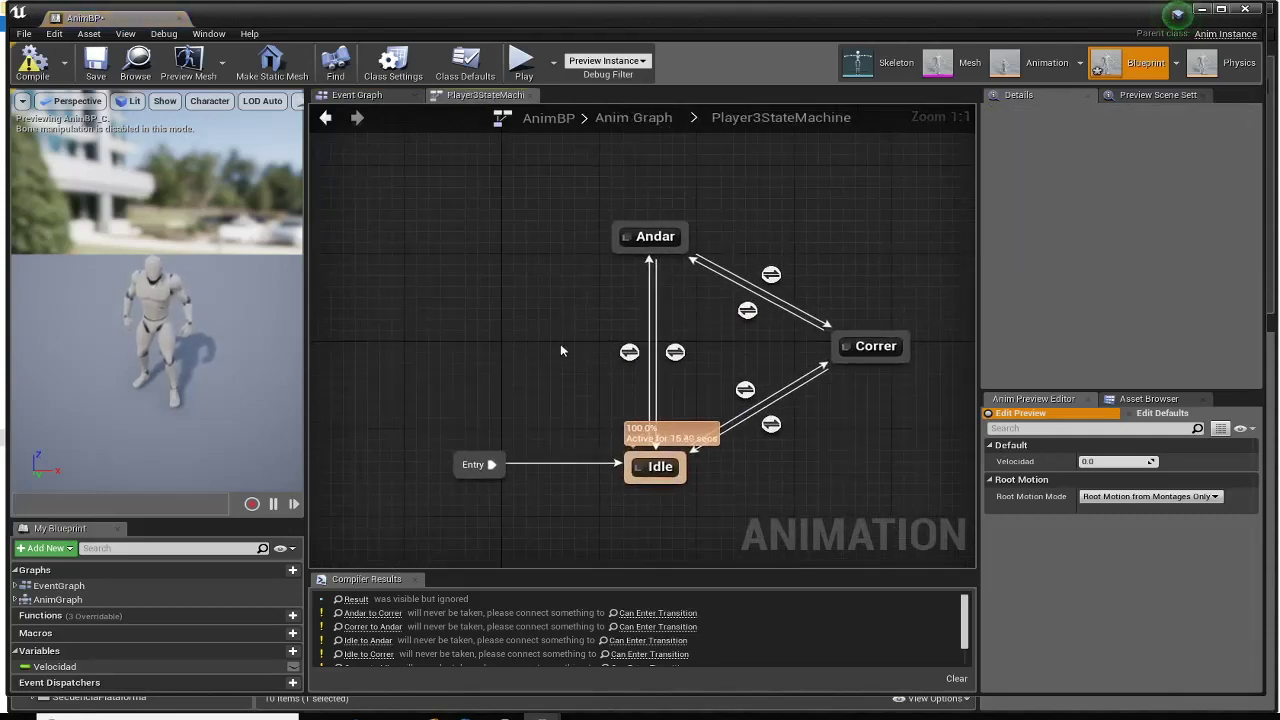
right_drag(568, 345, 548, 362)
scroll(594, 411, up, 3)
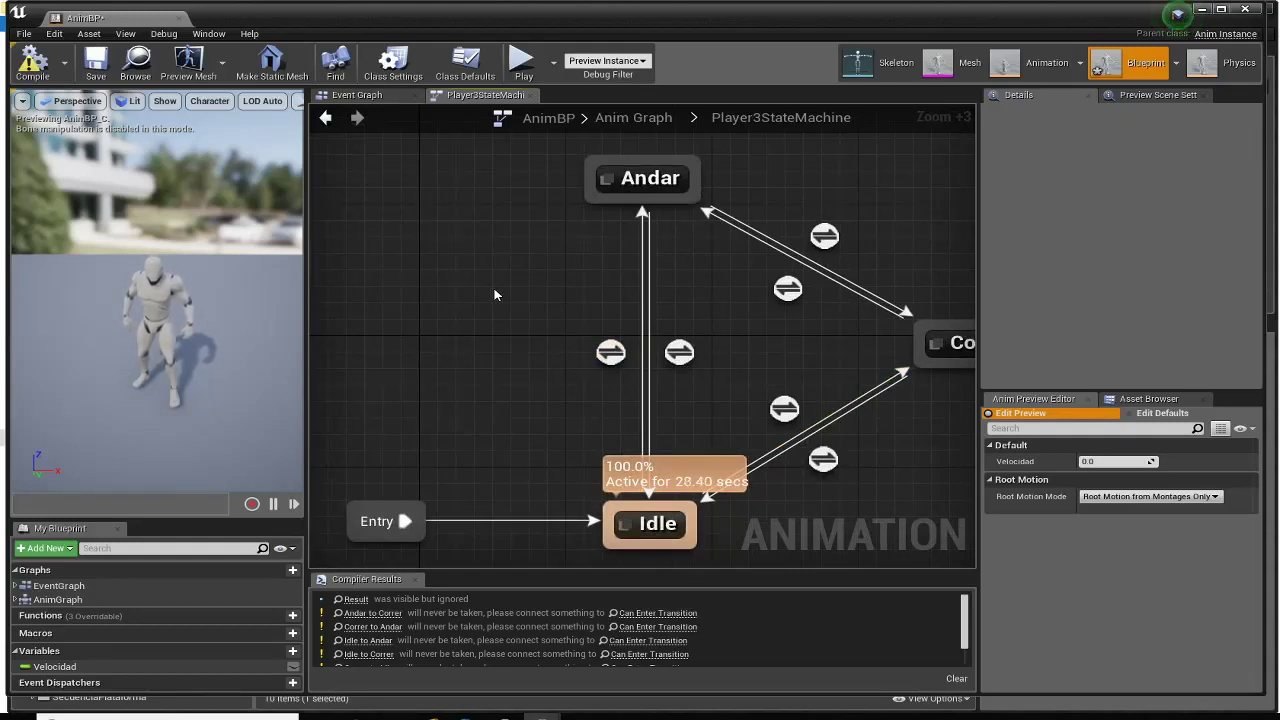
double_click(611, 352)
right_drag(530, 417, 697, 372)
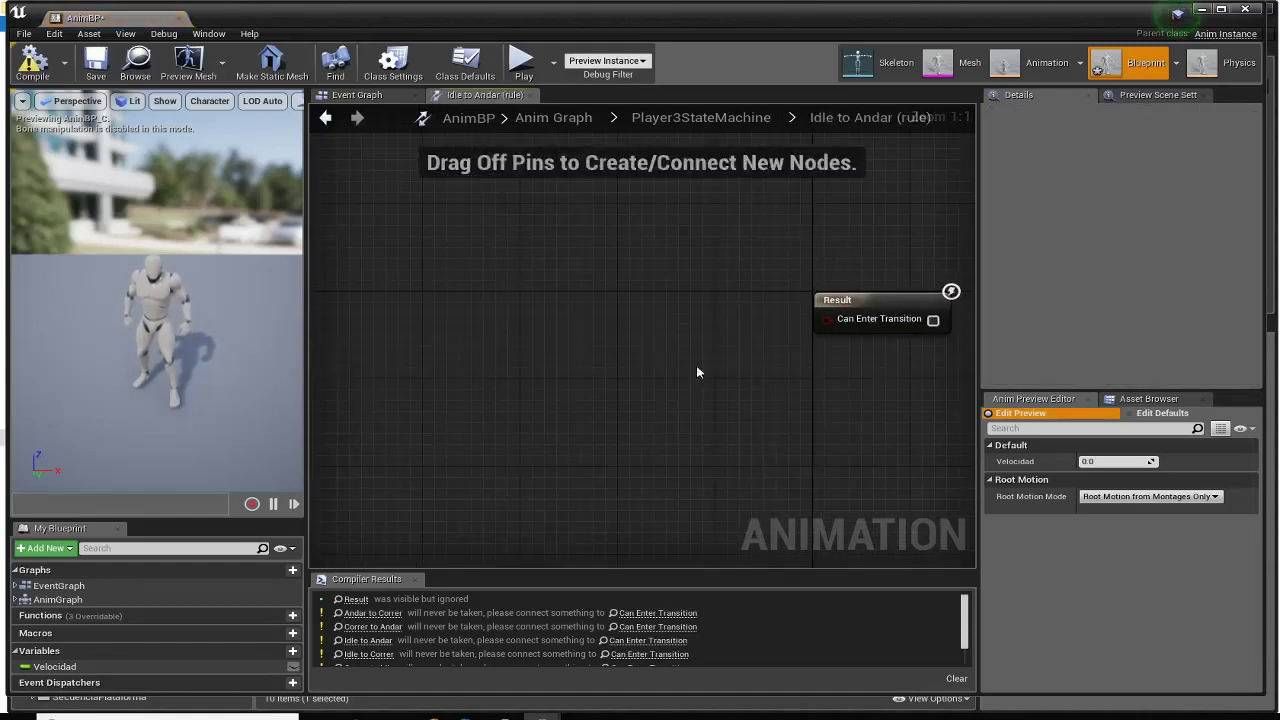
right_click(546, 354)
mouse_move(54, 666)
mouse_down()
mouse_move(309, 538)
mouse_move(493, 336)
mouse_up()
click(530, 349)
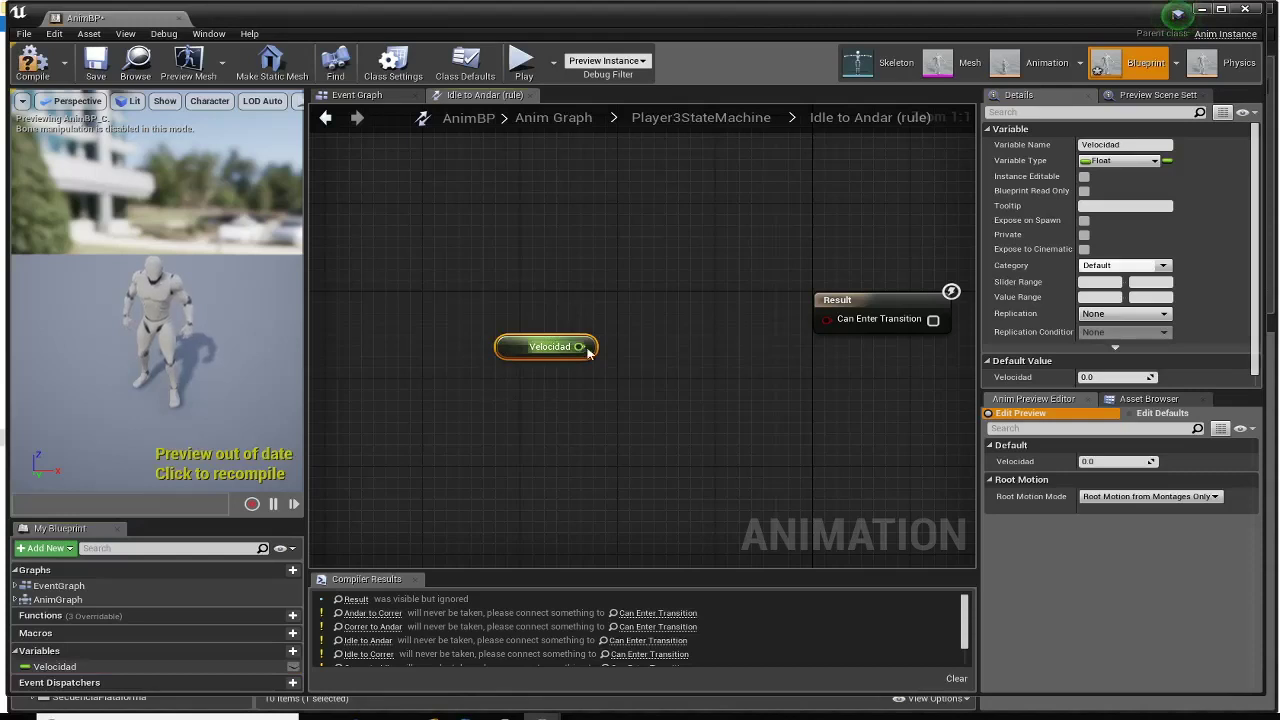
- Add a Velocidad > 5.0 comparison in the rule
drag(587, 349, 685, 437)
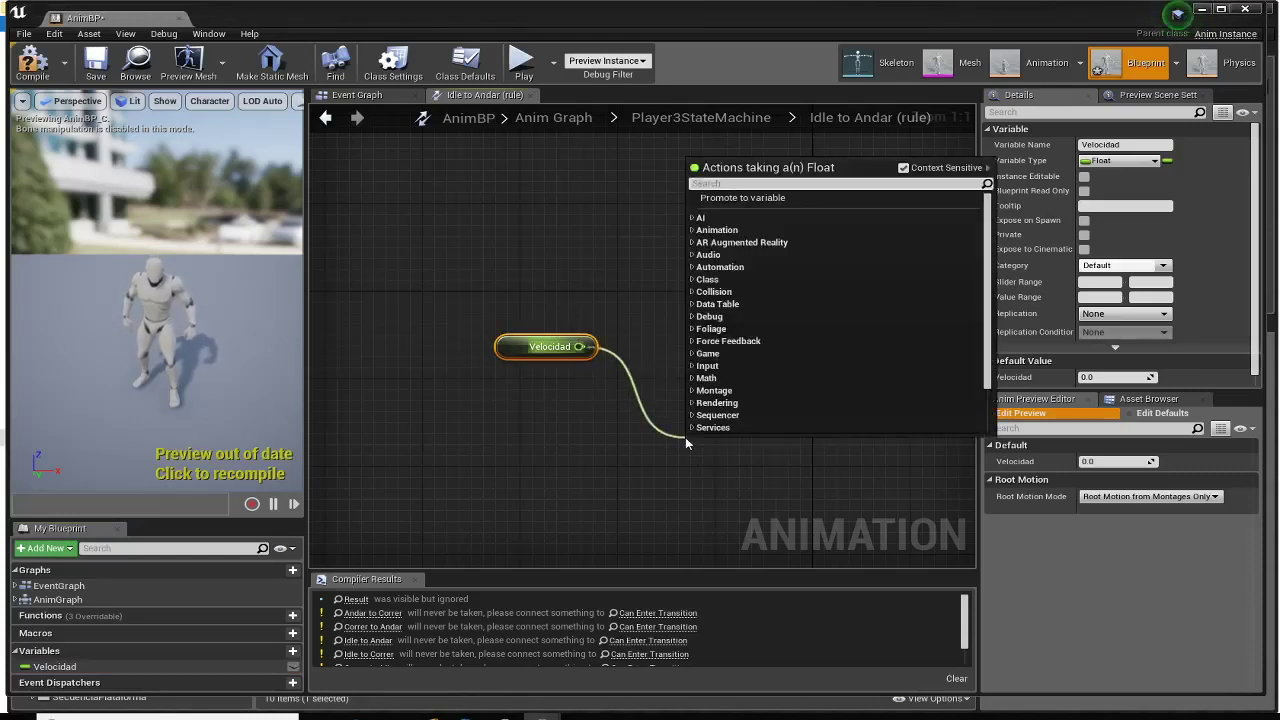
text(+)
key(BackSpace)
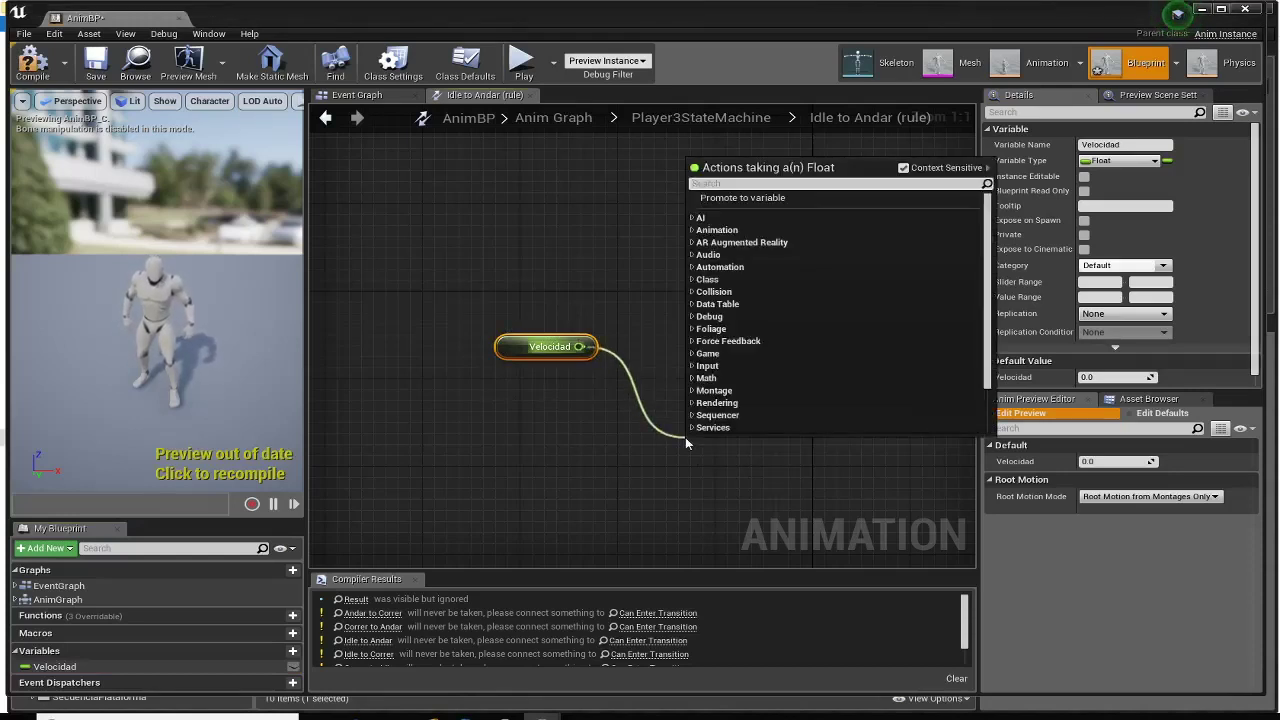
text(>)
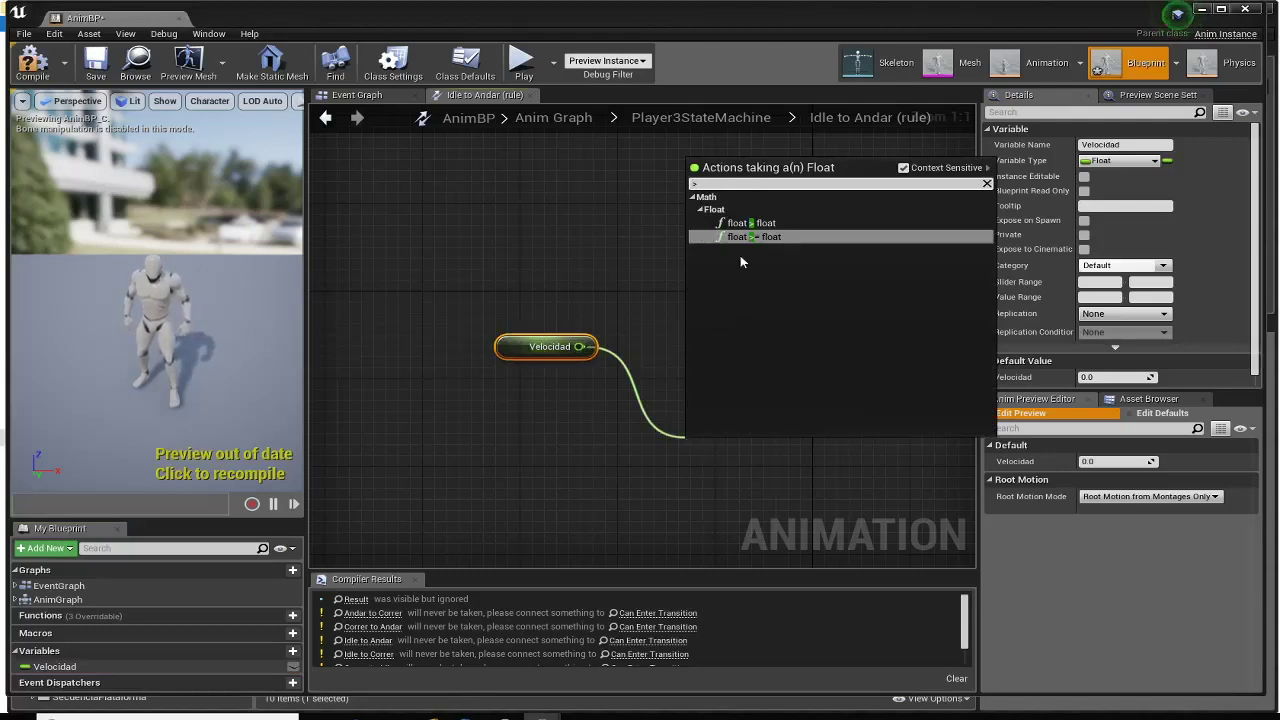
click(741, 232)
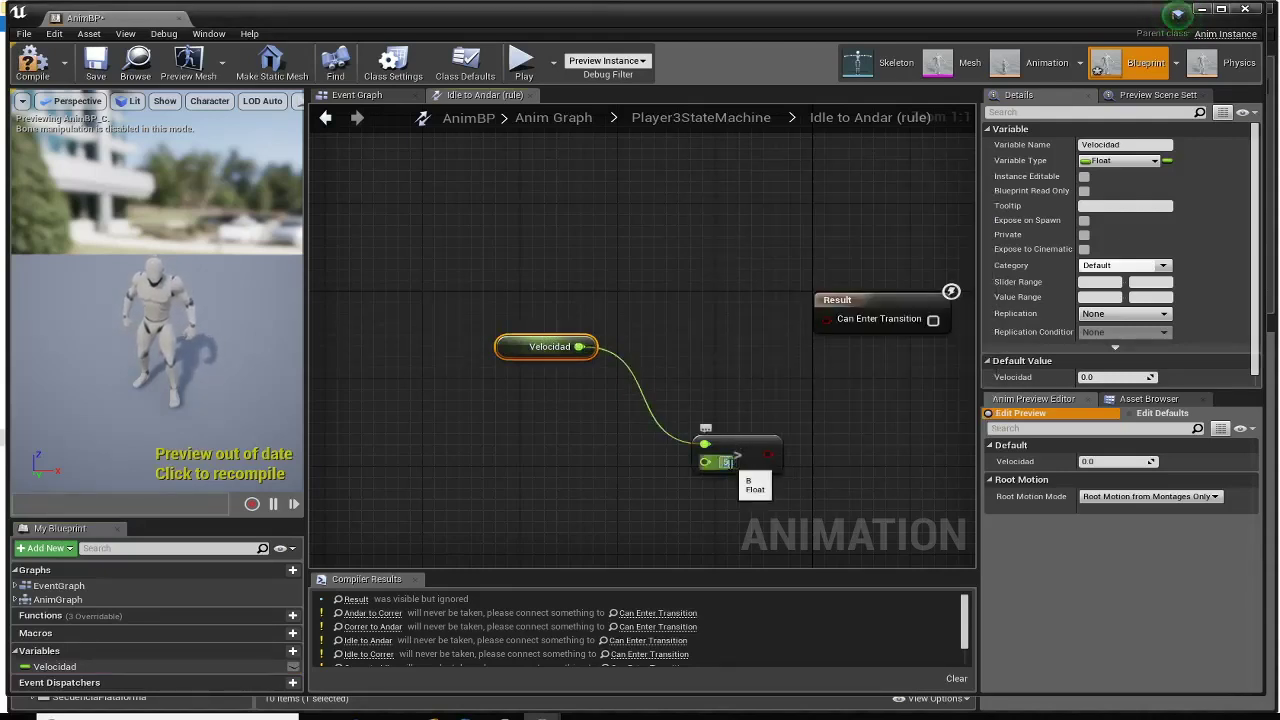
text(5)
drag(739, 442, 687, 383)
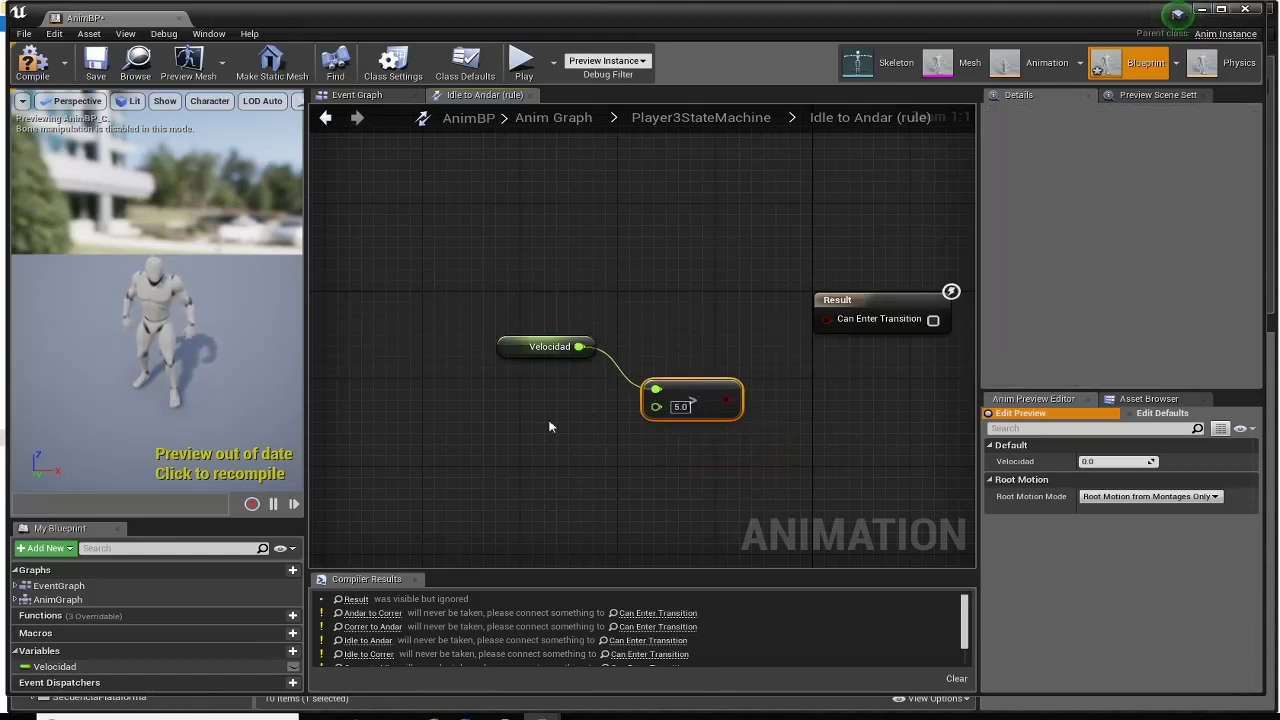
mouse_move(478, 309)
mouse_down()
mouse_move(679, 424)
mouse_move(619, 317)
mouse_up()
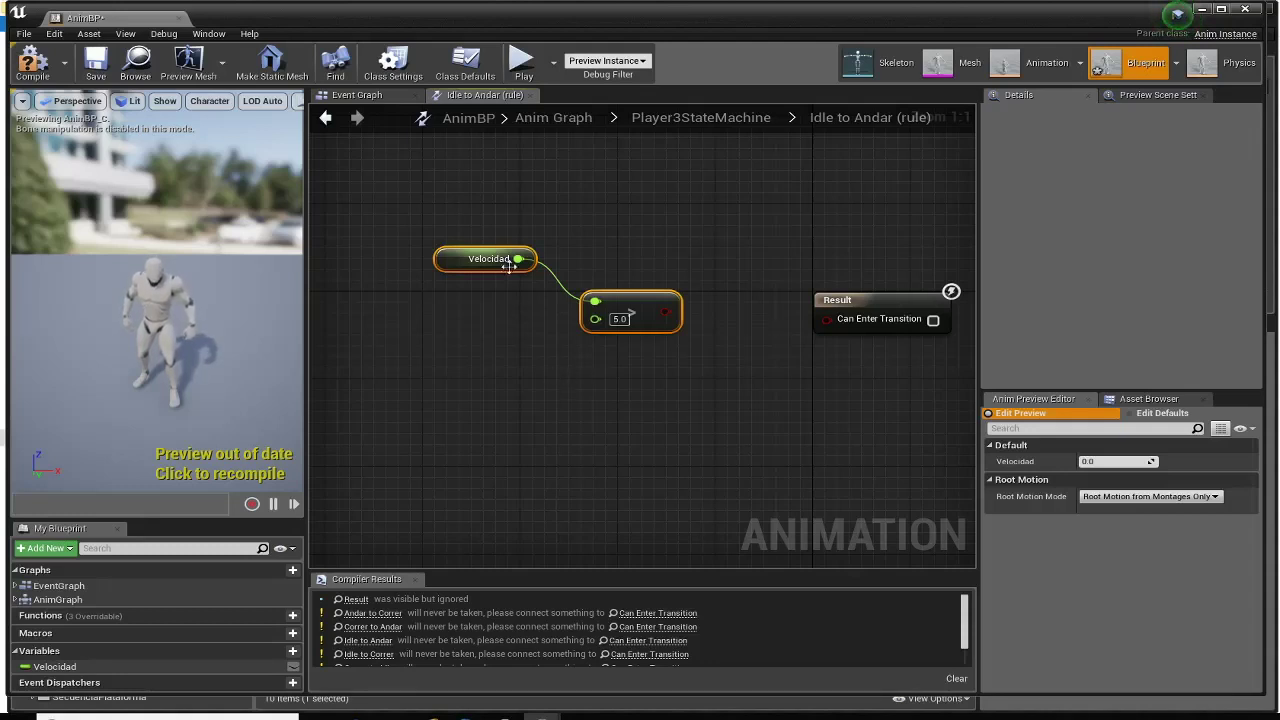
- Add a Velocidad < 300.0 comparison in the rule
mouse_move(518, 259)
mouse_down()
mouse_move(559, 427)
mouse_move(581, 417)
mouse_up()
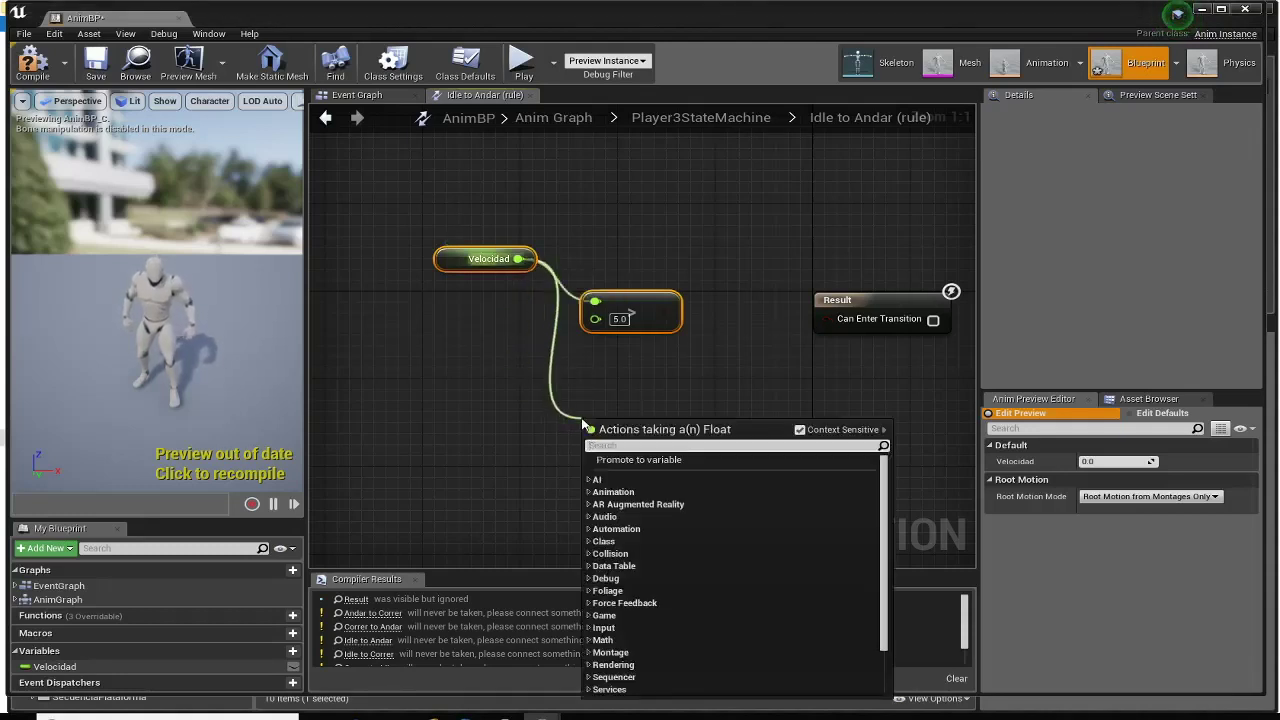
text(<)
click(647, 485)
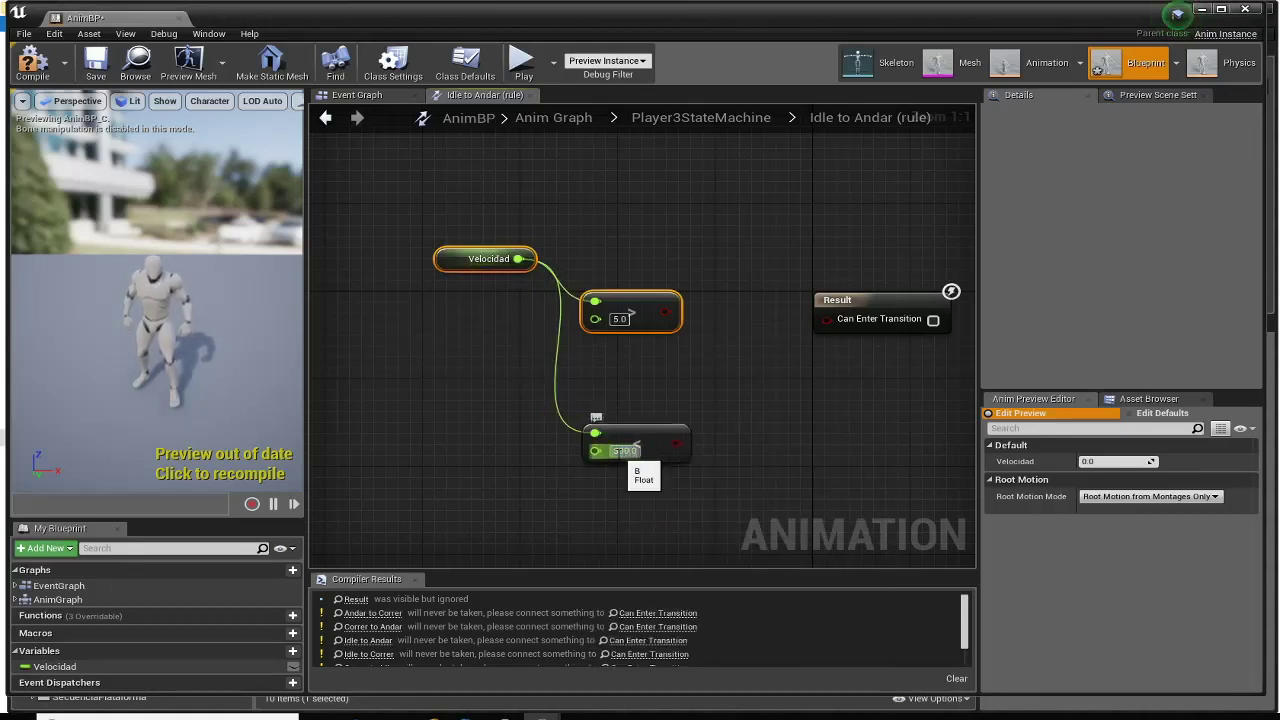
key(Return)
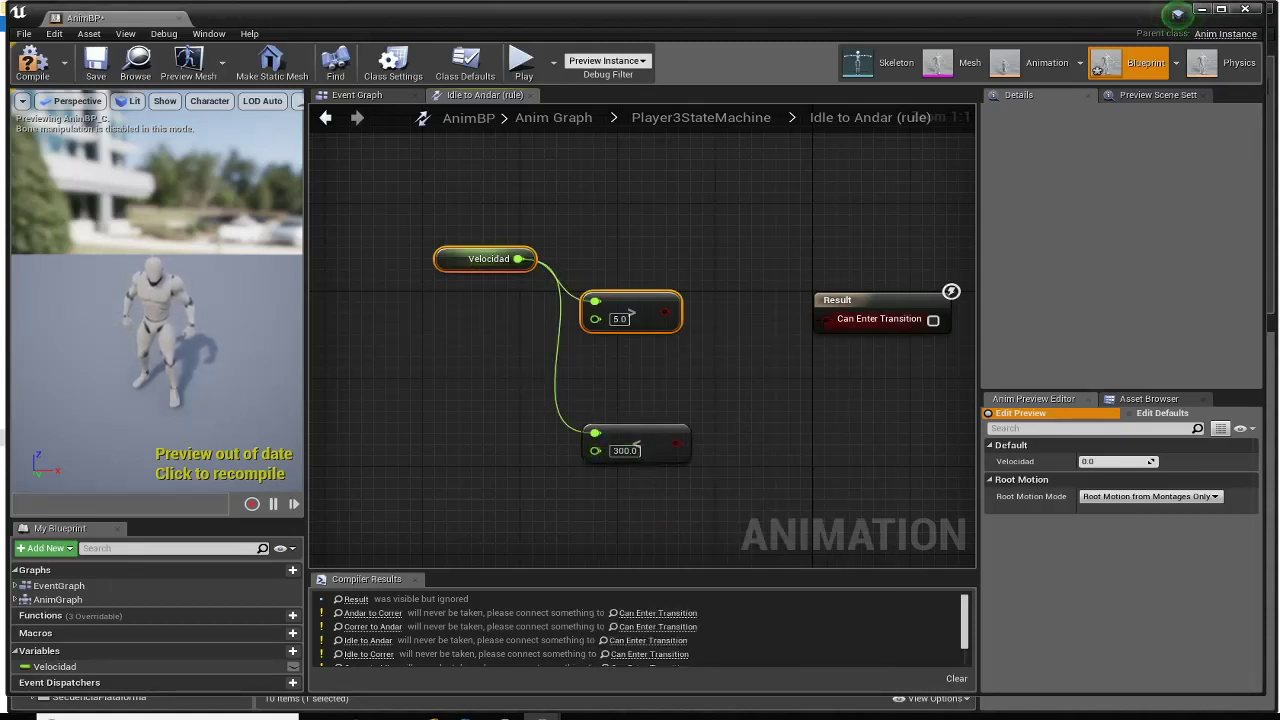
click(870, 305)
right_drag(898, 374, 773, 388)
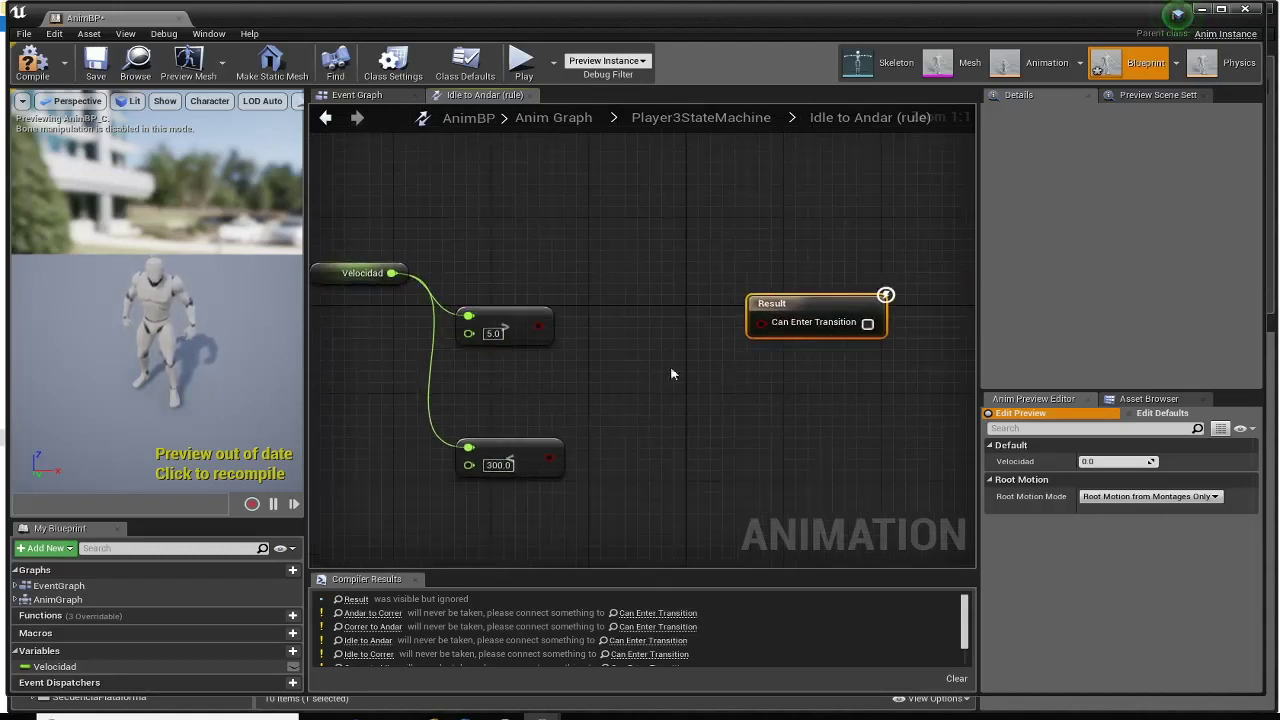
- Combine both checks with AND into Can Enter Transition and compile
drag(538, 326, 628, 362)
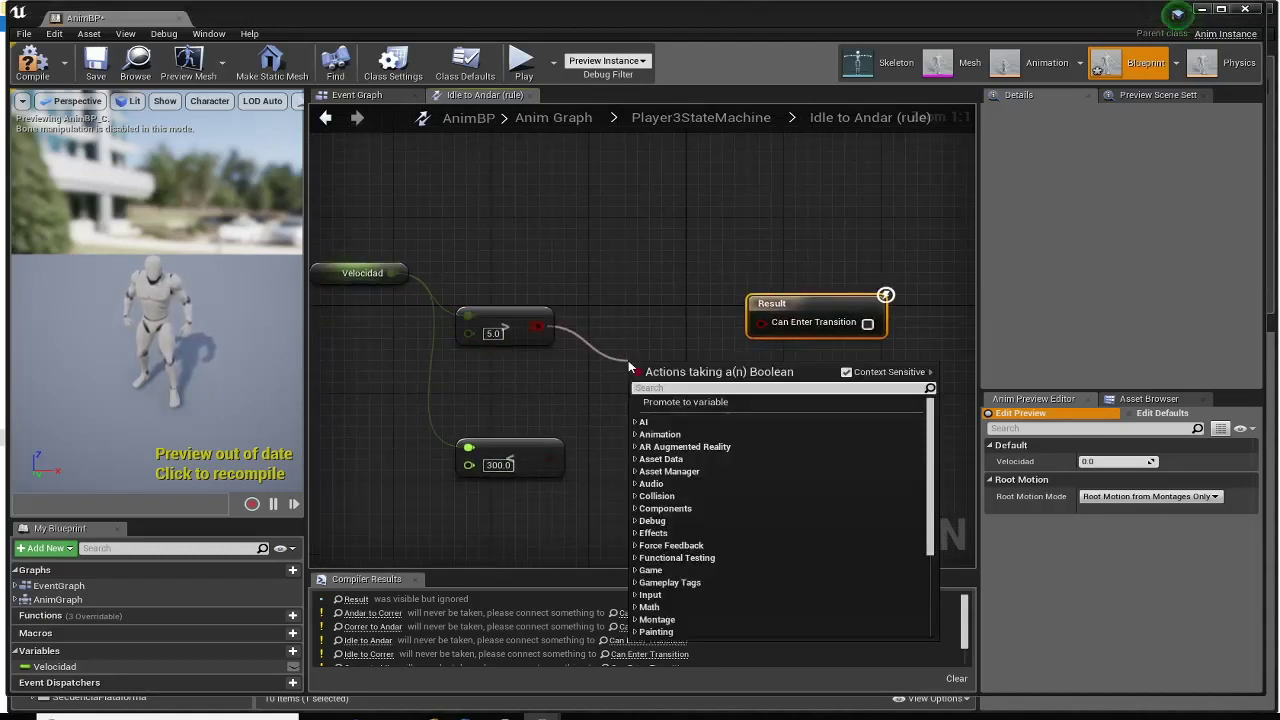
text(and)
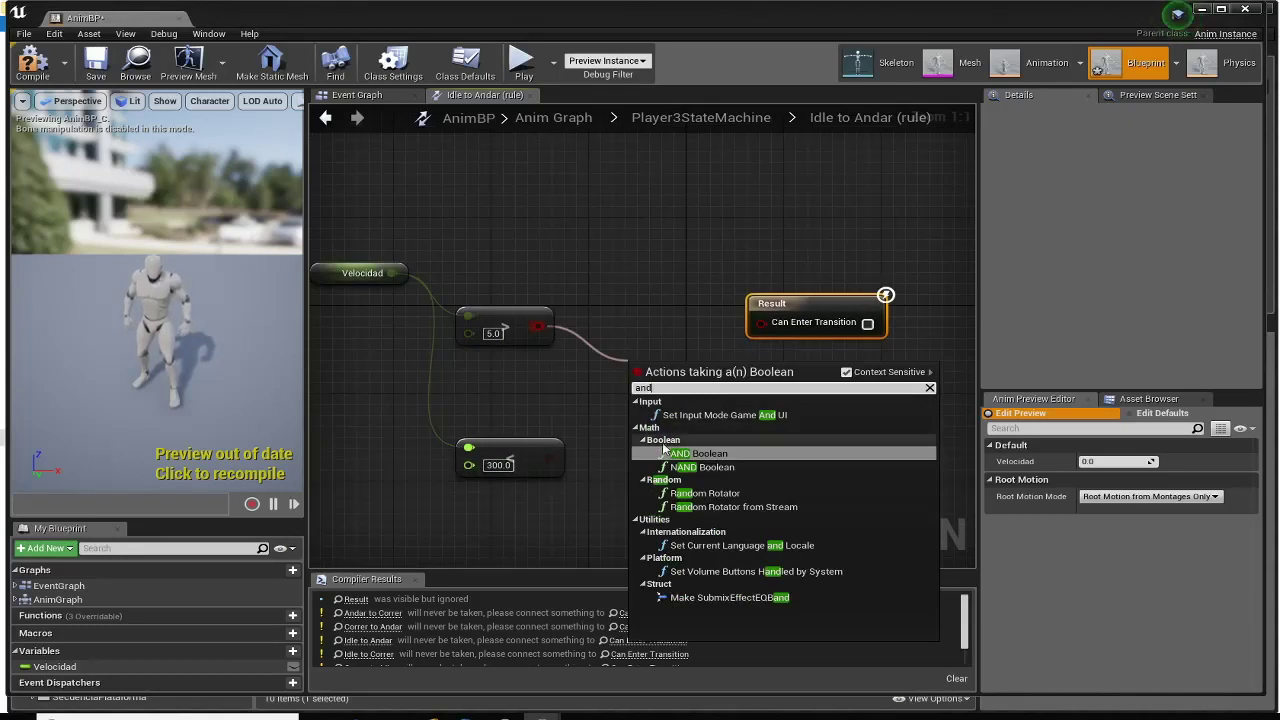
click(663, 453)
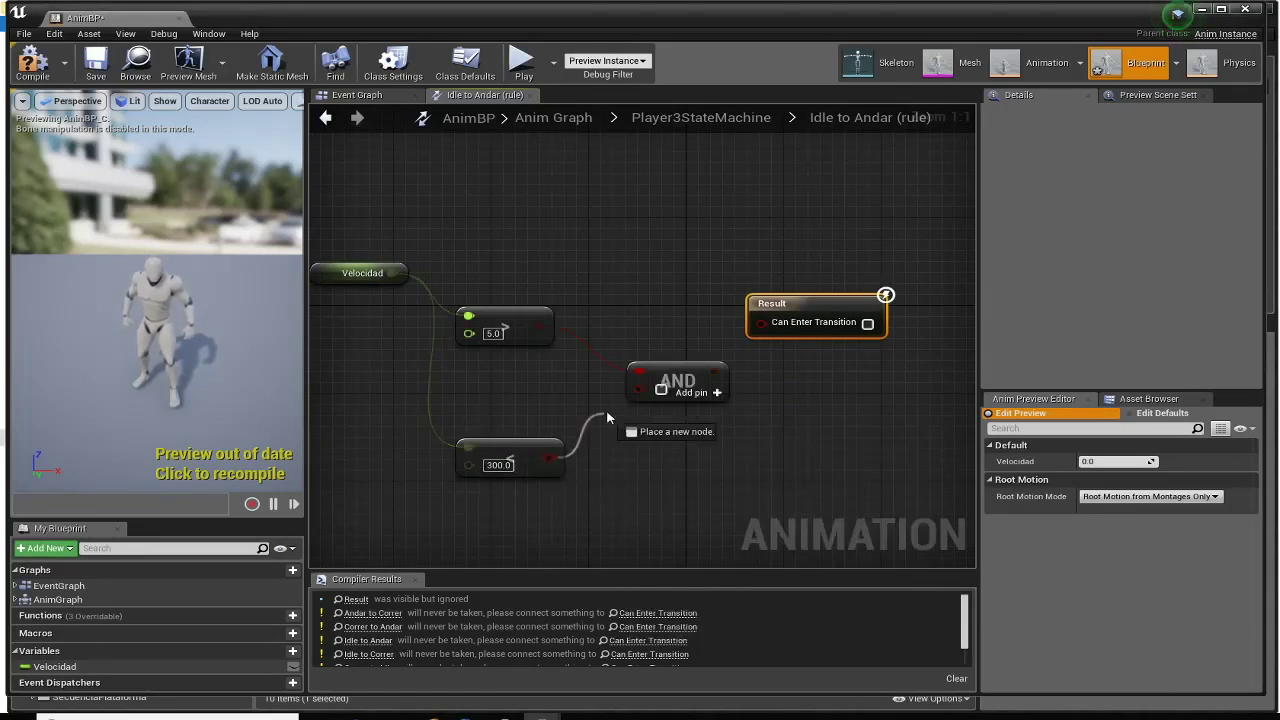
drag(548, 458, 633, 381)
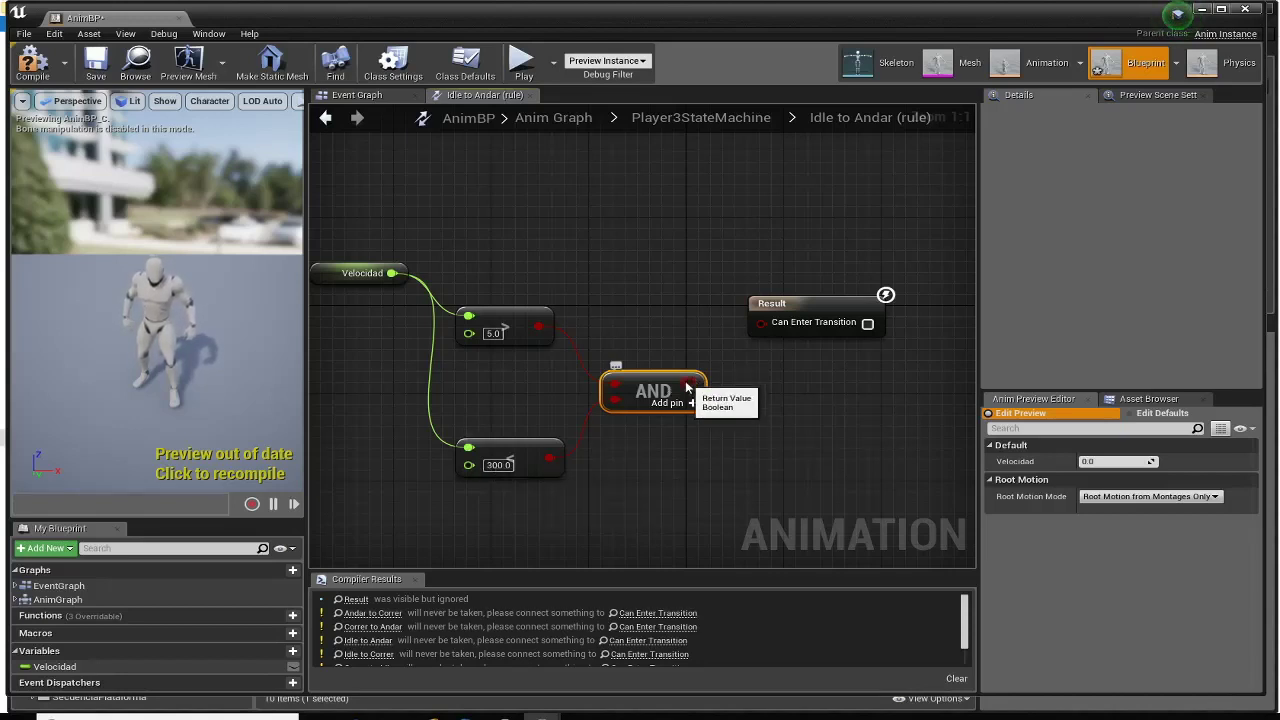
mouse_move(692, 383)
mouse_down()
mouse_move(727, 331)
mouse_move(762, 321)
mouse_up()
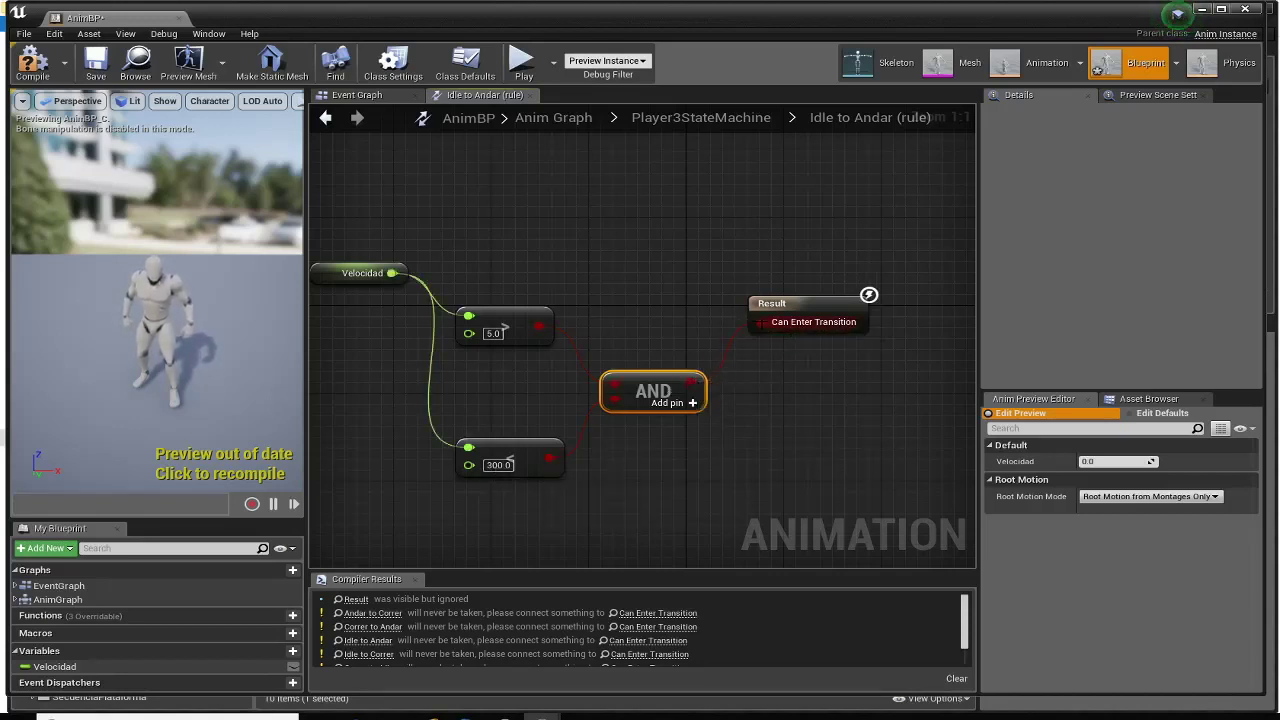
click(32, 60)
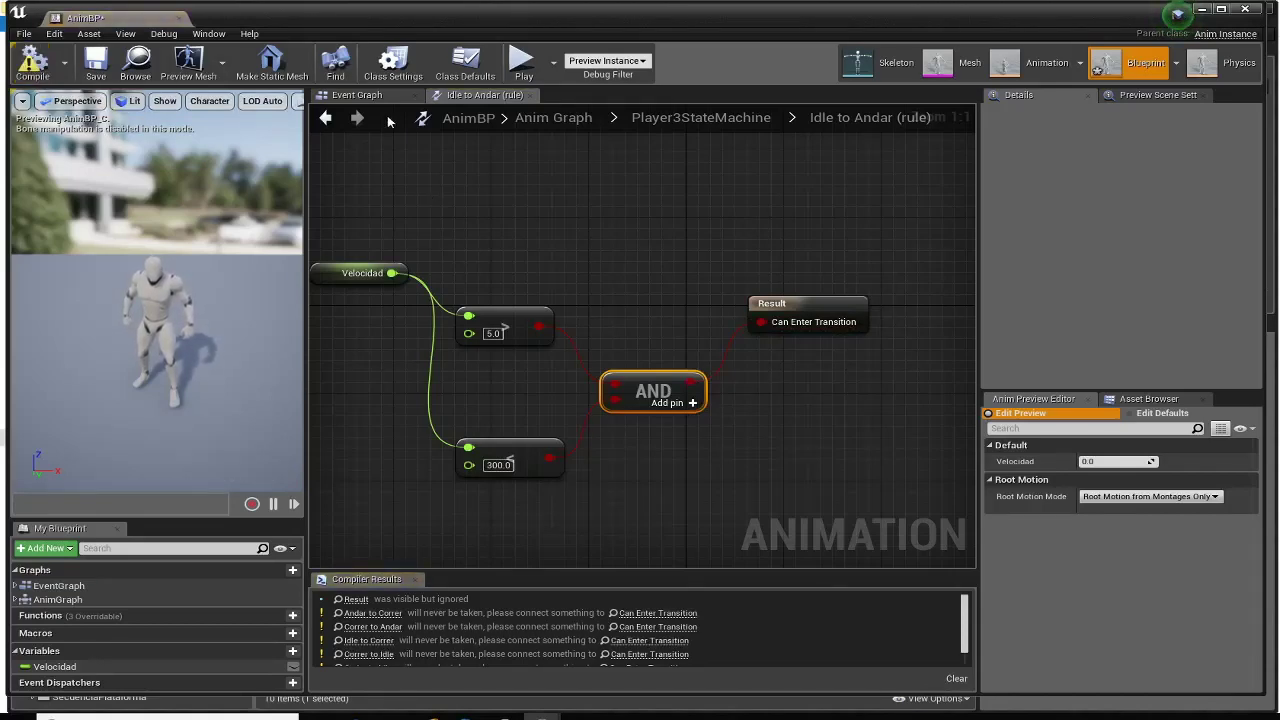
click(755, 120)
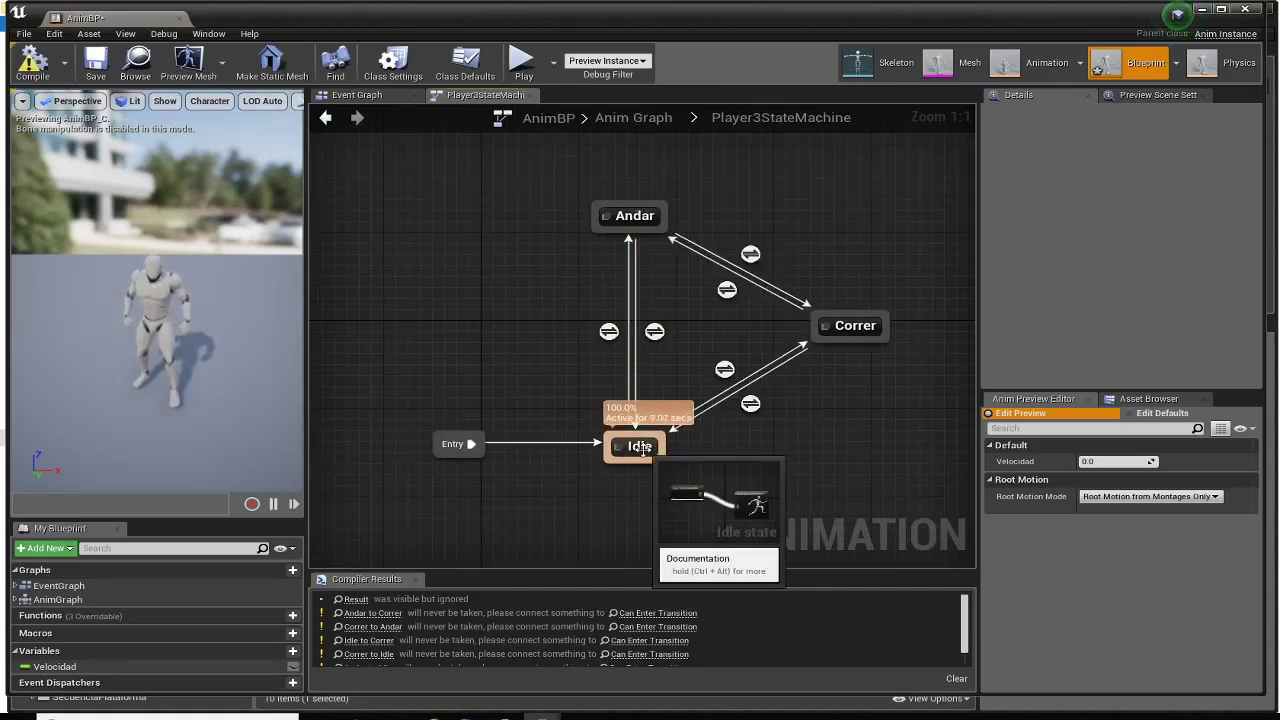
- Copy the Idle to Andar range-check nodes and open the Andar to Idle rule
double_click(608, 333)
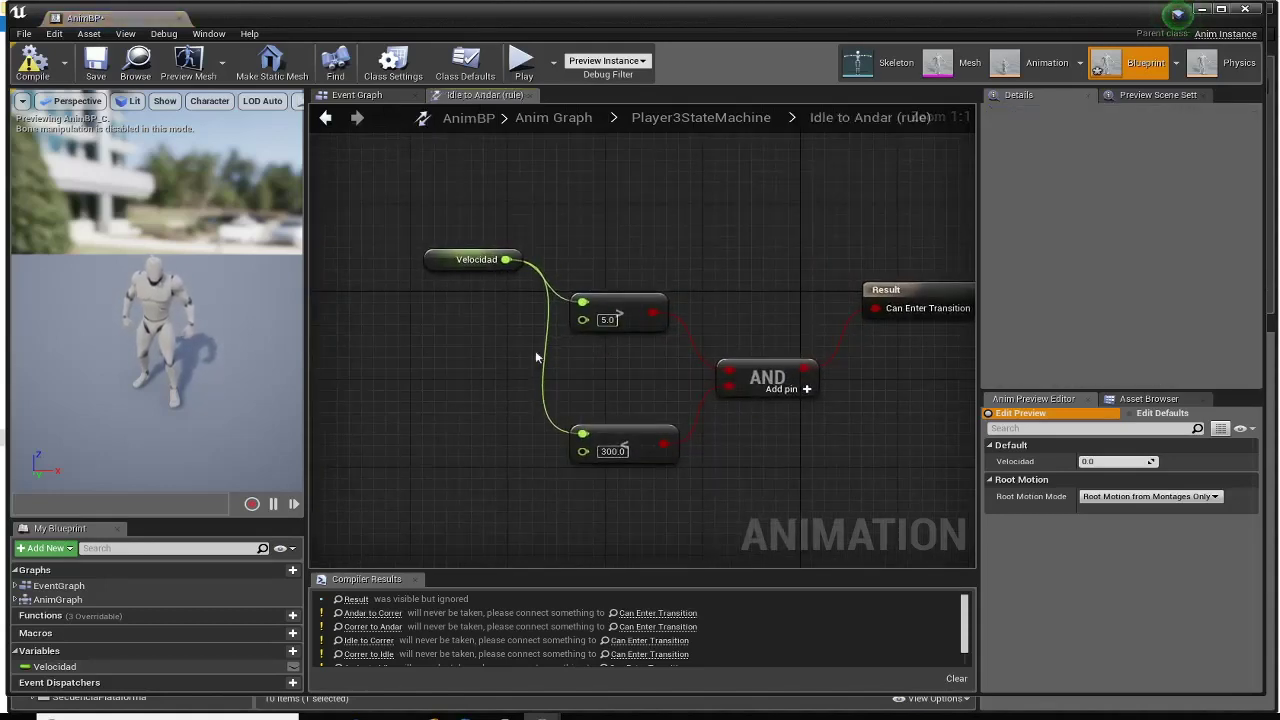
drag(411, 212, 773, 490)
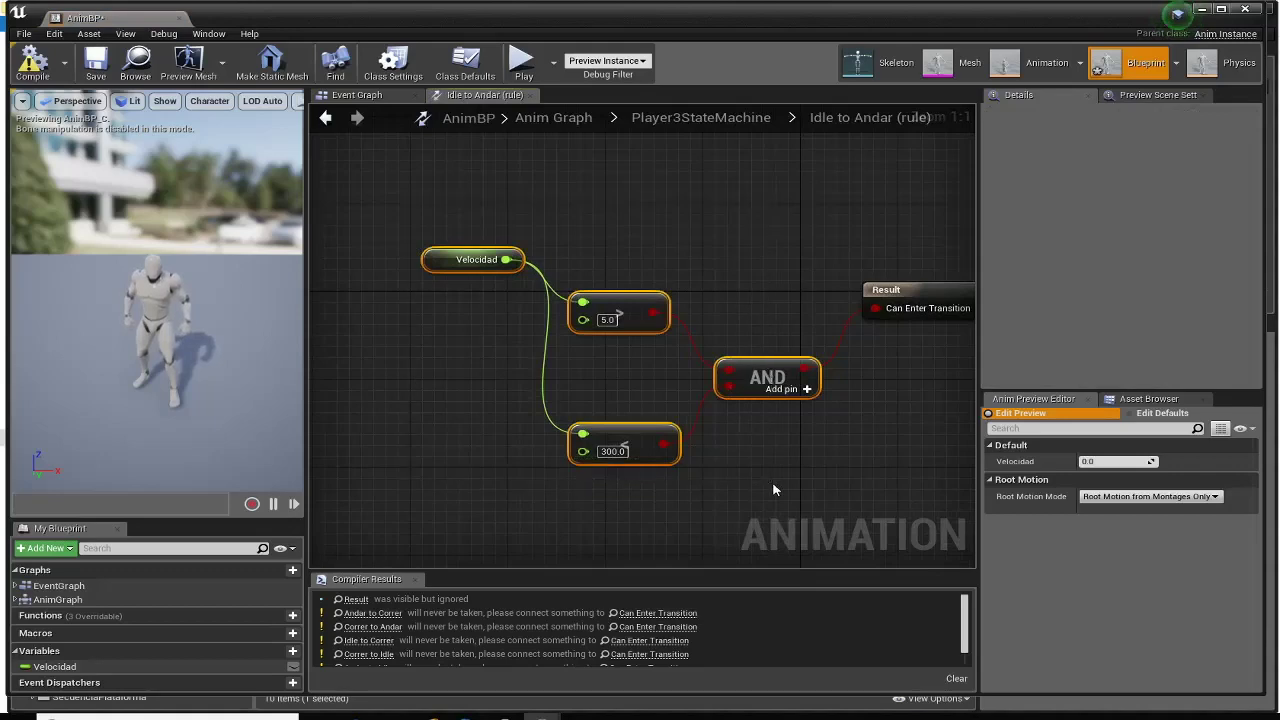
click(717, 277)
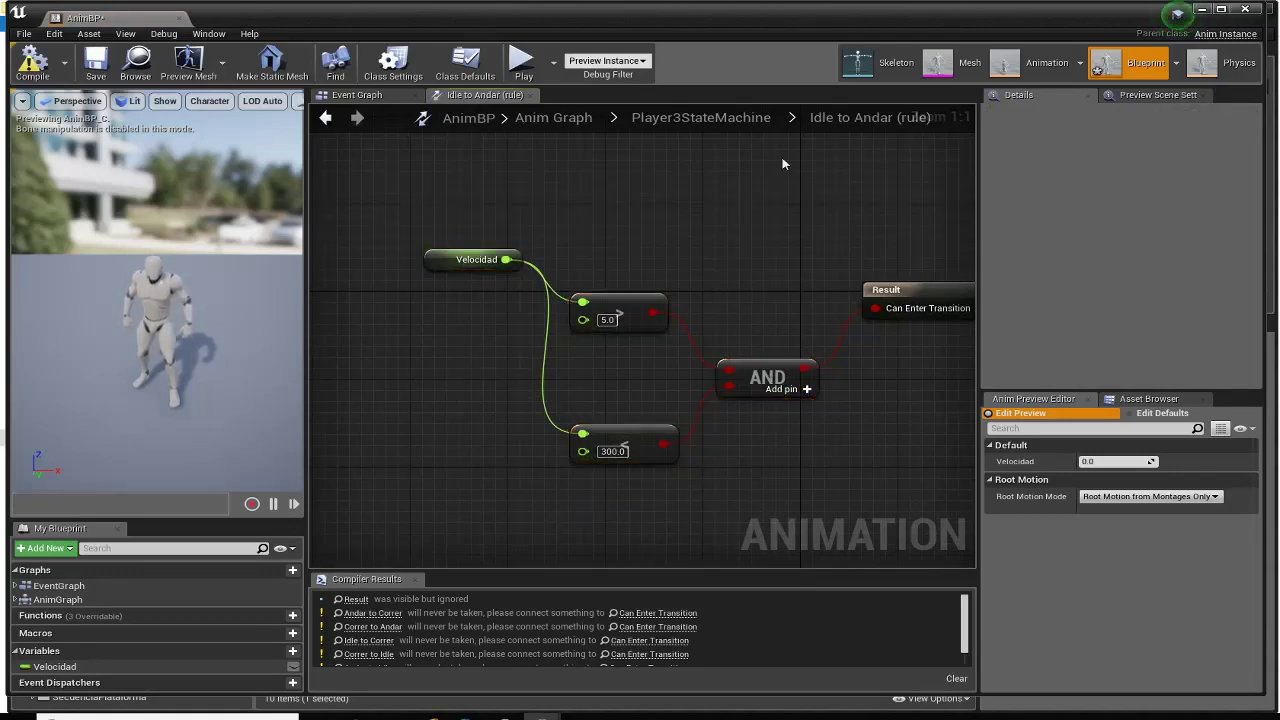
click(720, 118)
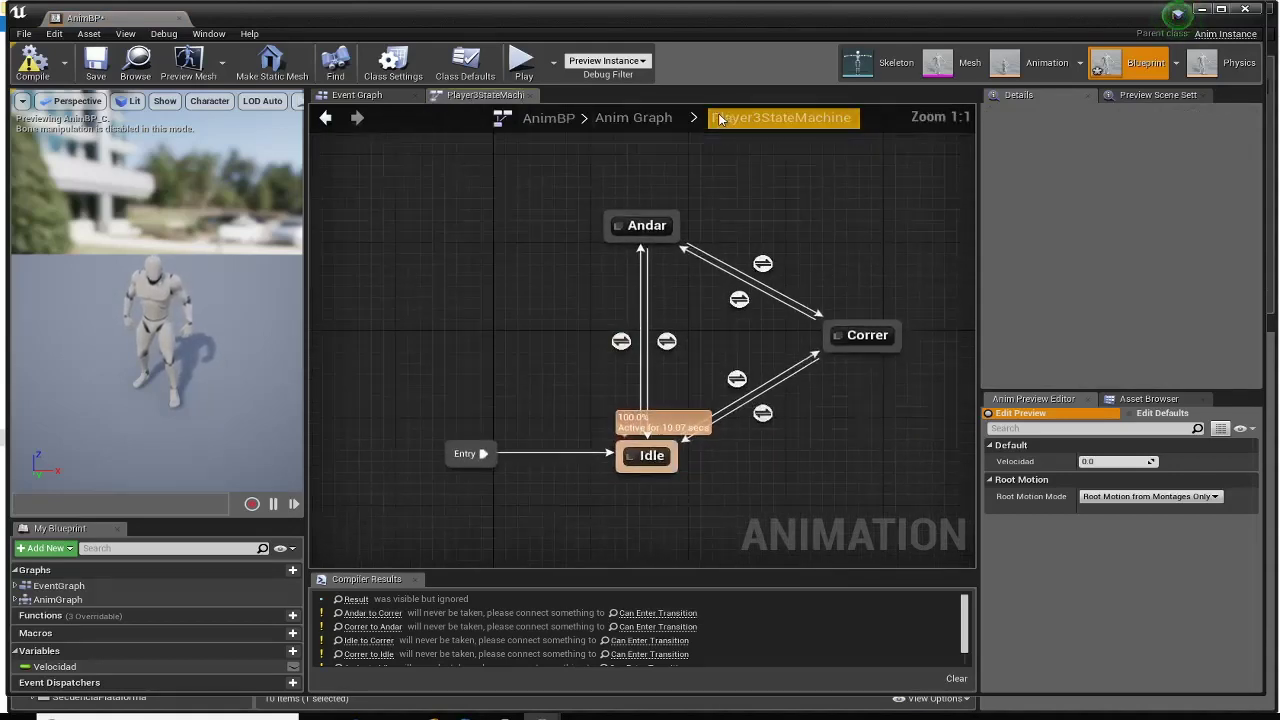
click(675, 352)
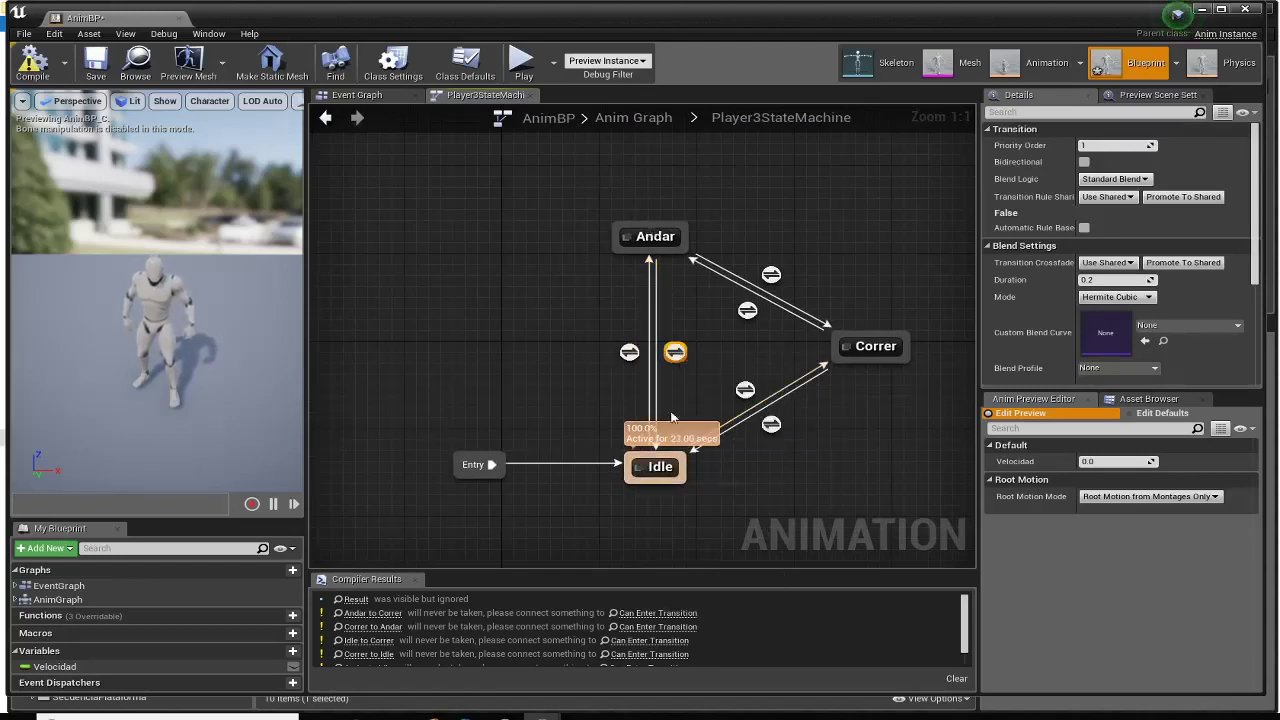
double_click(675, 352)
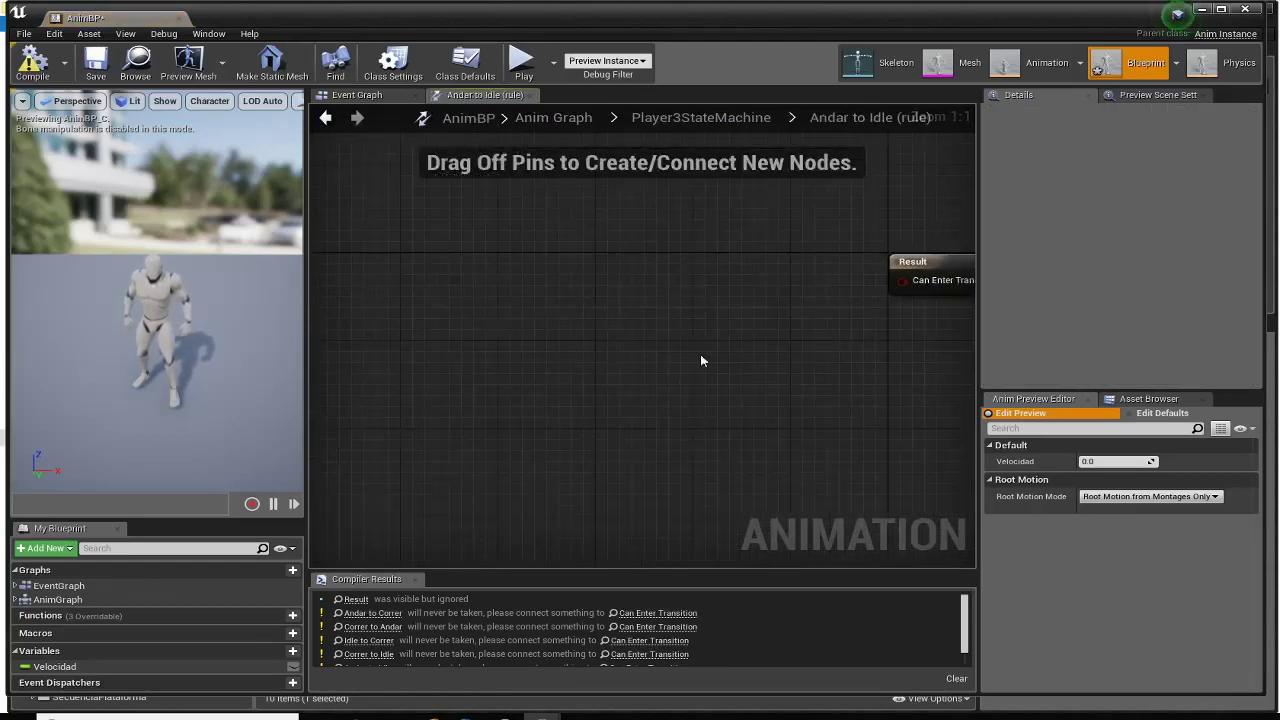
- Paste the four range-check nodes into the Andar to Idle rule and reposition them
key(ctrl+v)
right_drag(695, 386, 688, 379)
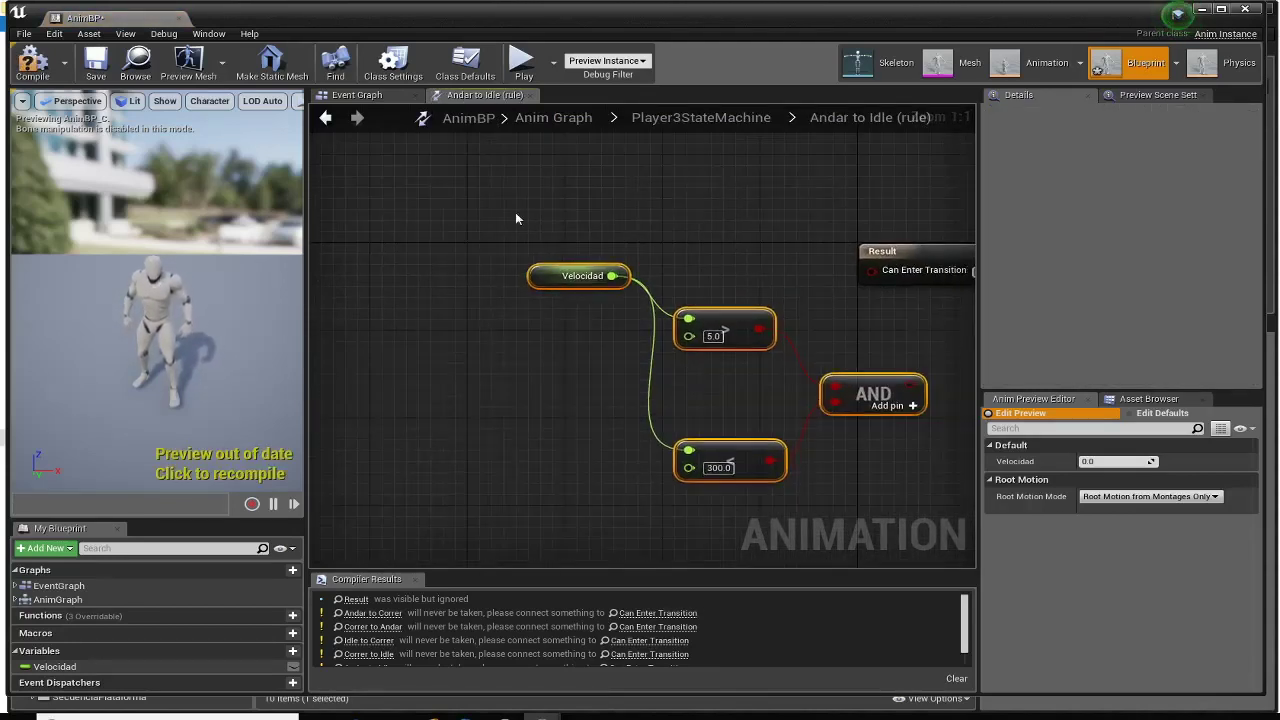
drag(516, 218, 826, 480)
mouse_move(843, 388)
mouse_down()
mouse_move(697, 333)
mouse_move(587, 323)
mouse_move(738, 333)
mouse_up()
click(603, 383)
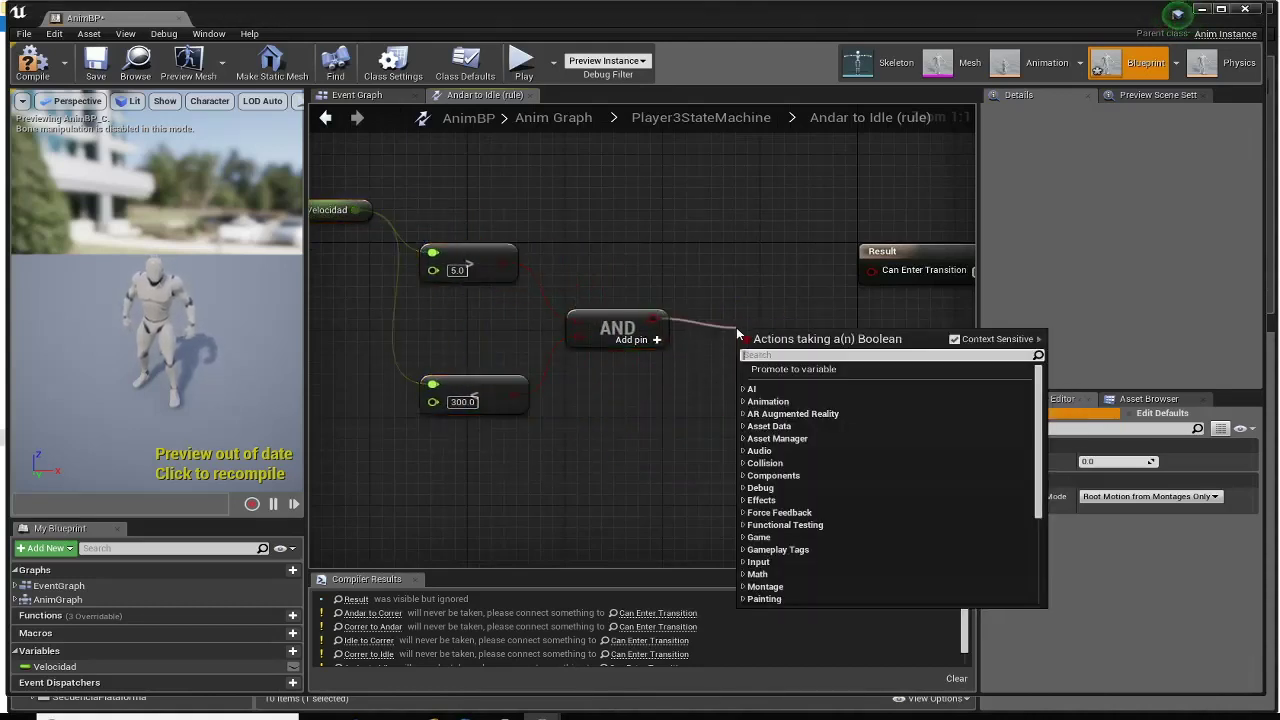
- Invert the AND result with a NOT into Can Enter Transition and compile
text(not)
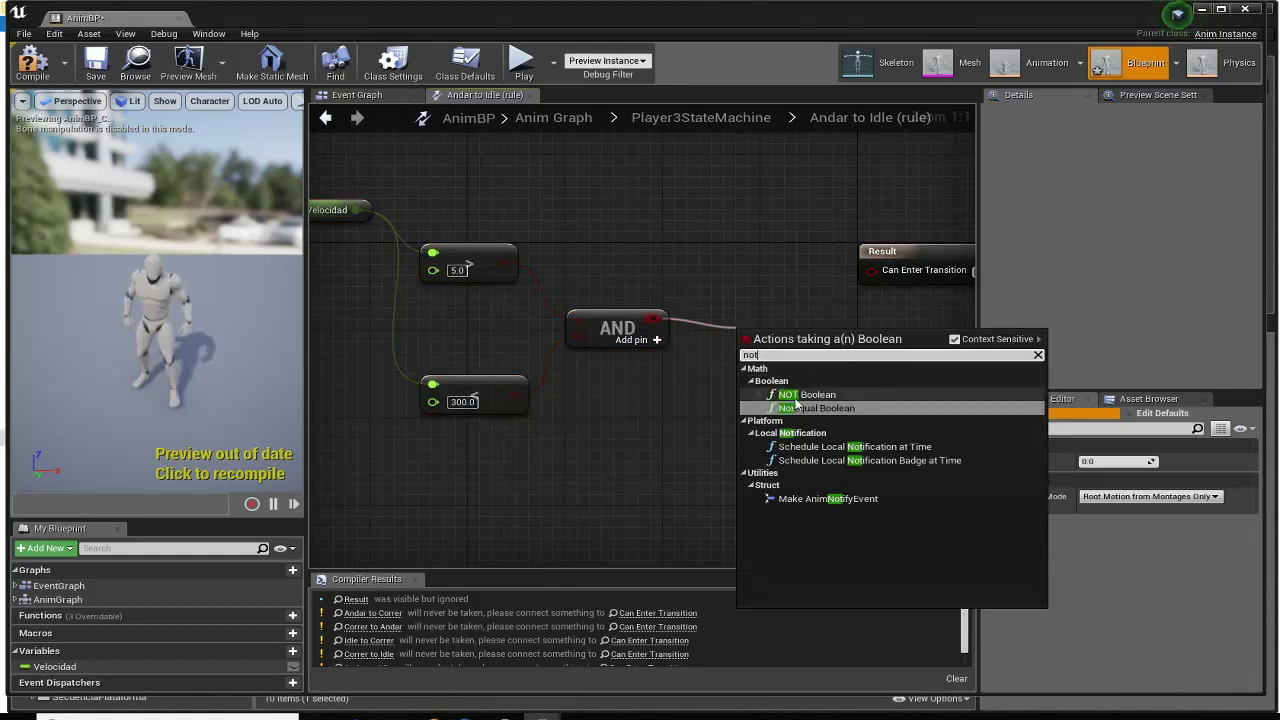
click(806, 394)
mouse_move(790, 343)
mouse_down()
mouse_move(803, 365)
mouse_move(875, 279)
mouse_up()
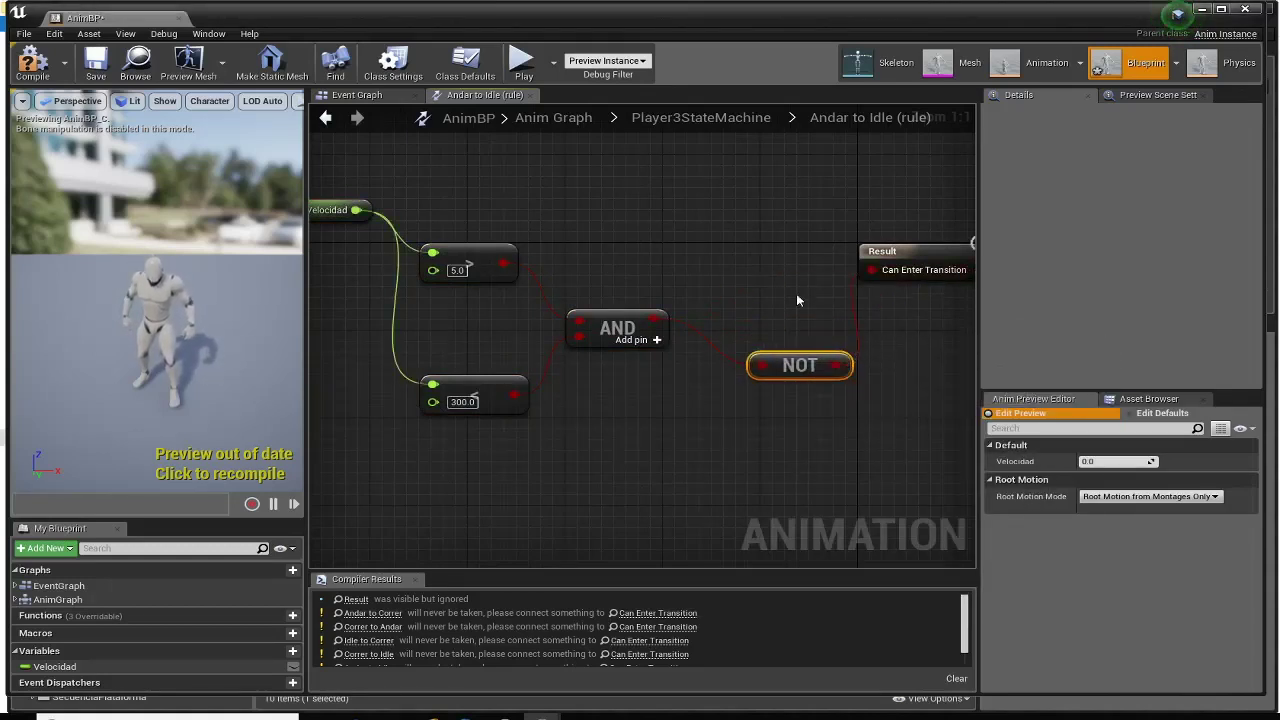
click(32, 62)
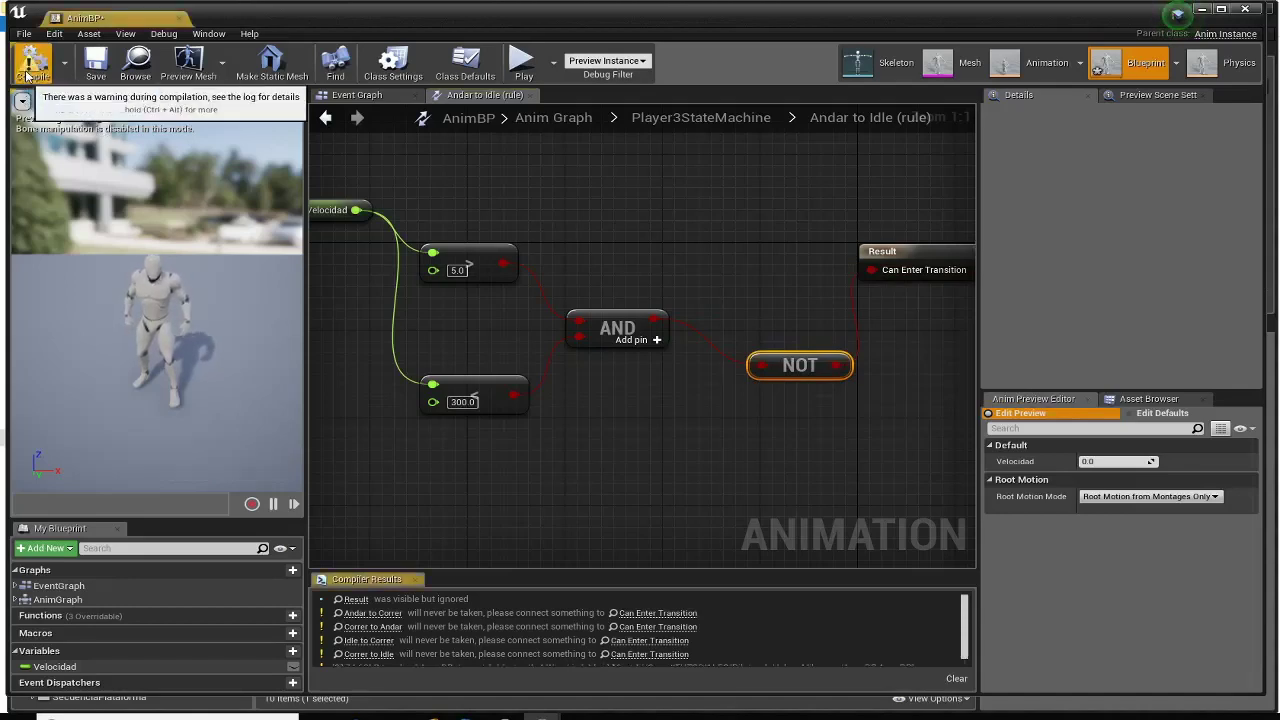
click(700, 118)
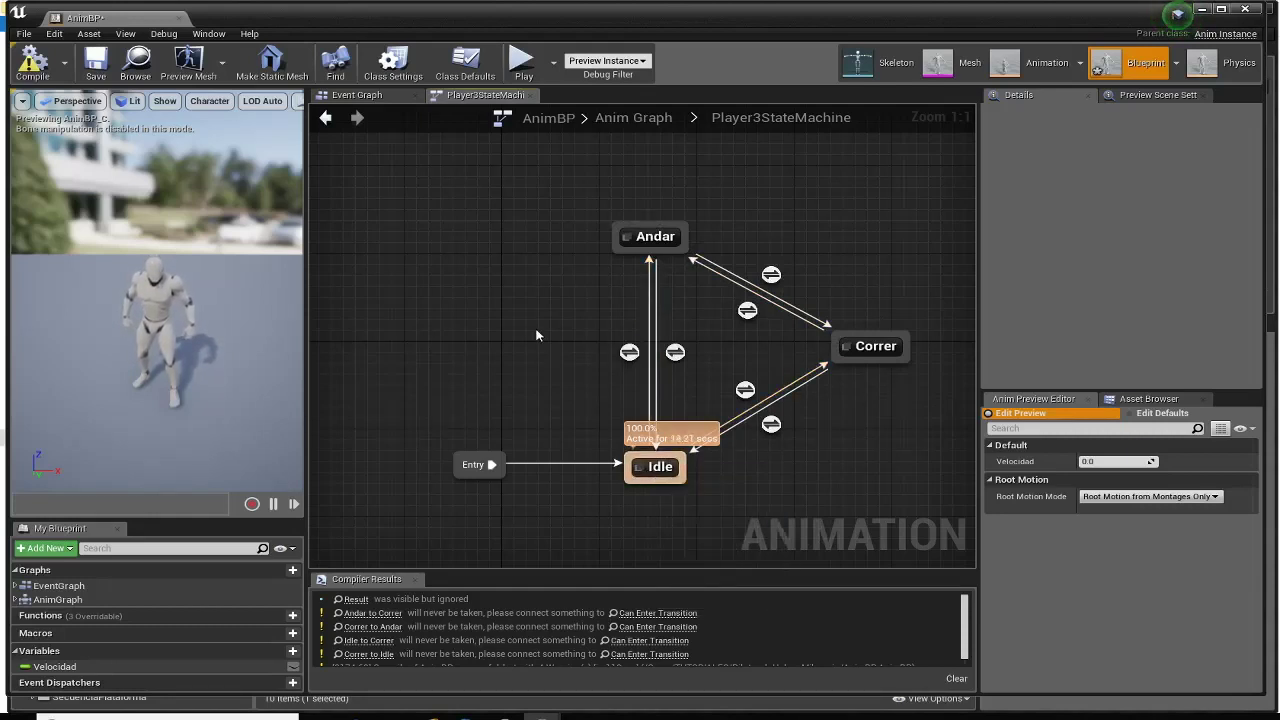
- Recompile the AnimBP, close its editor, and play DesertFalcon full screen
click(32, 62)
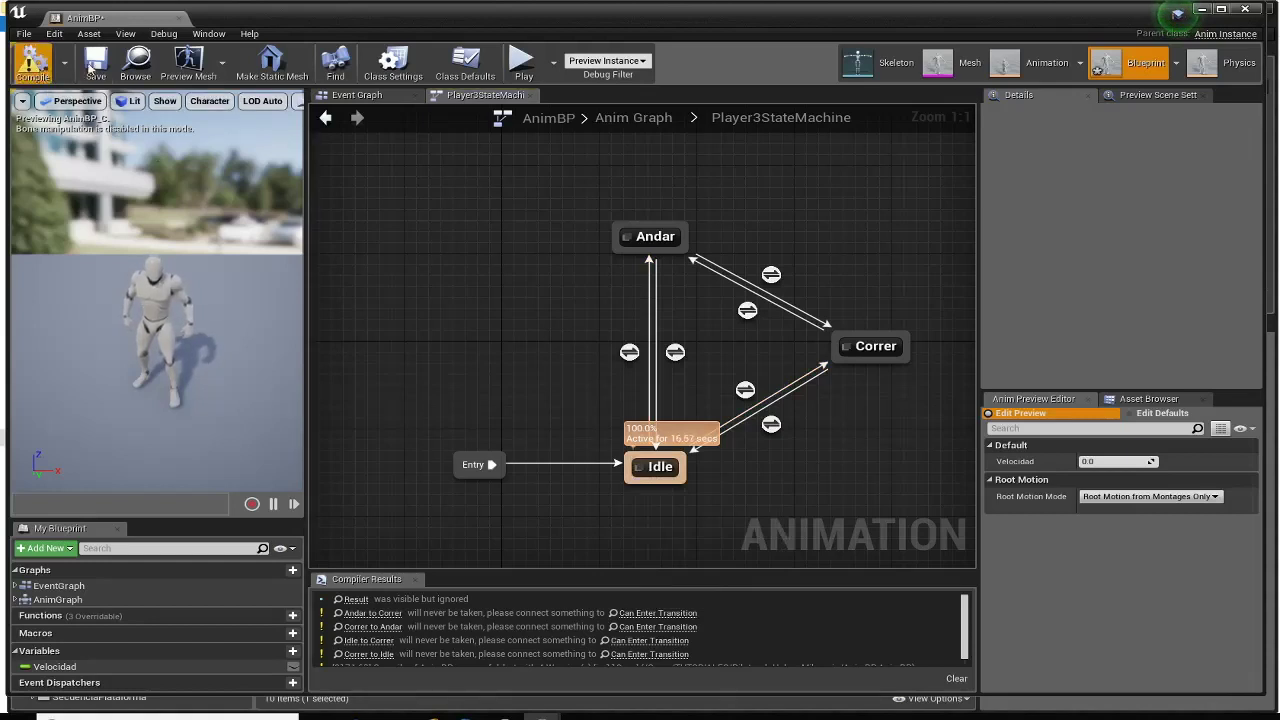
click(1245, 9)
click(524, 62)
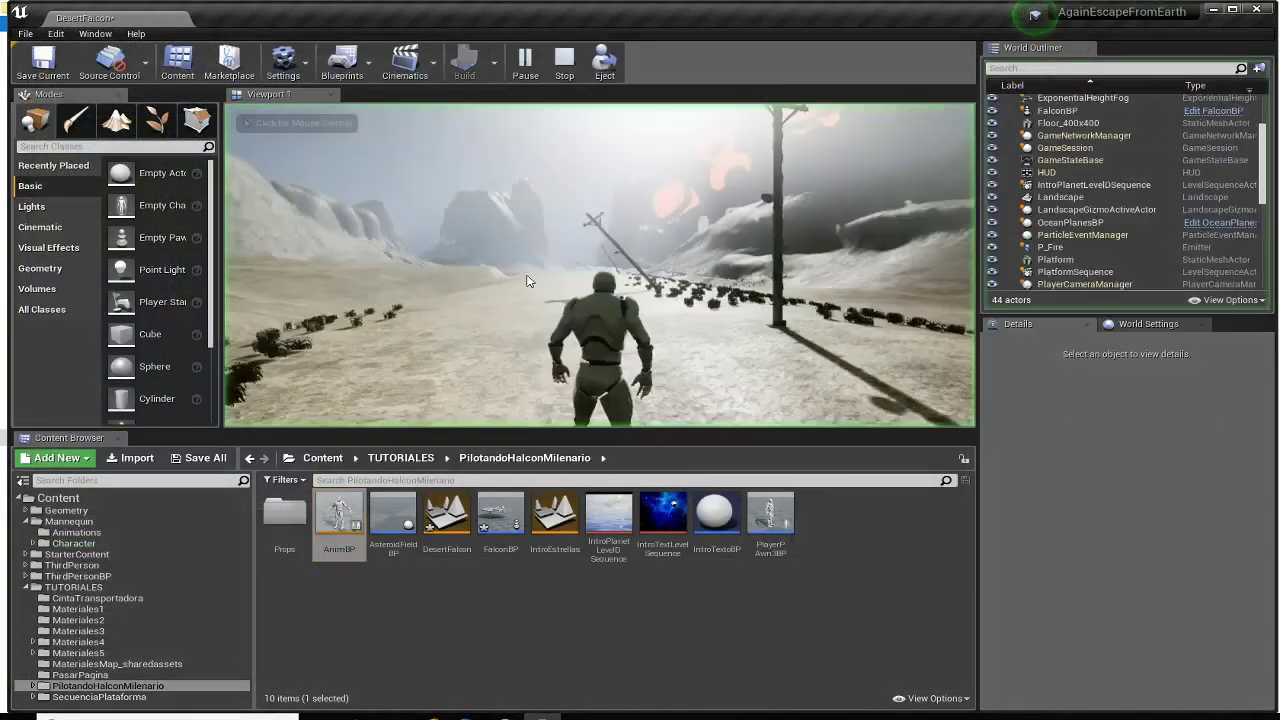
key(F11)
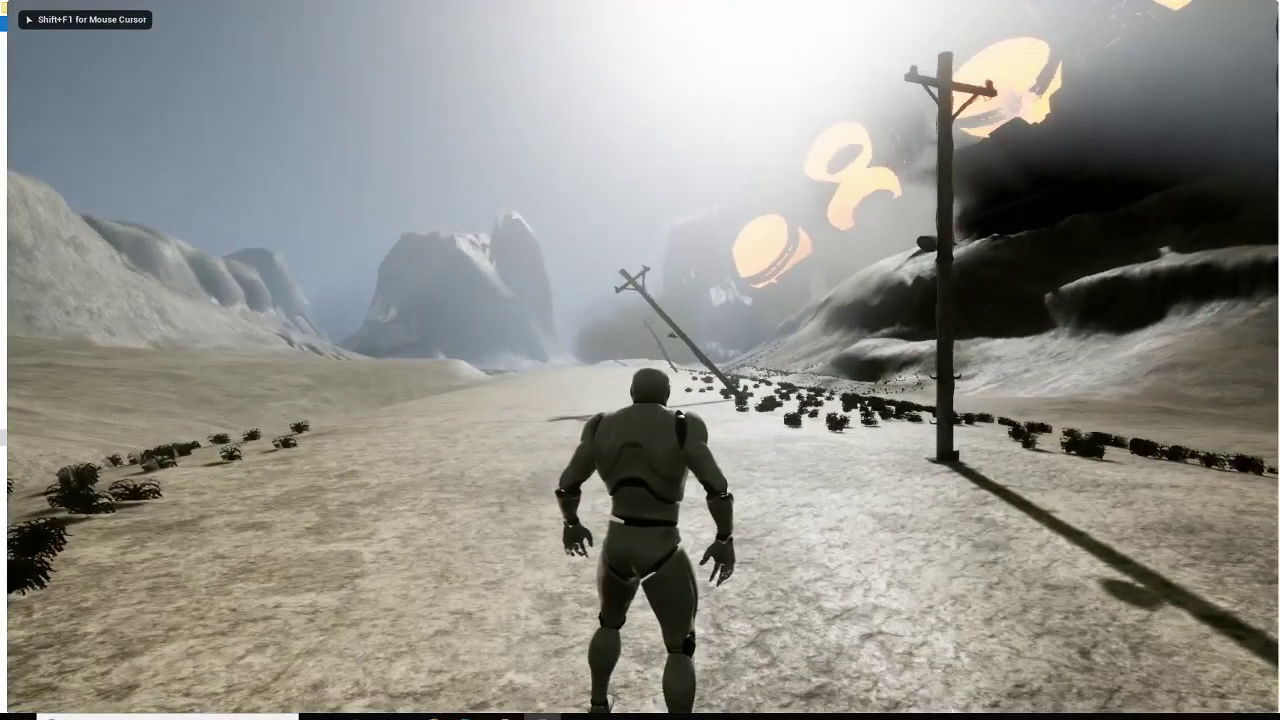
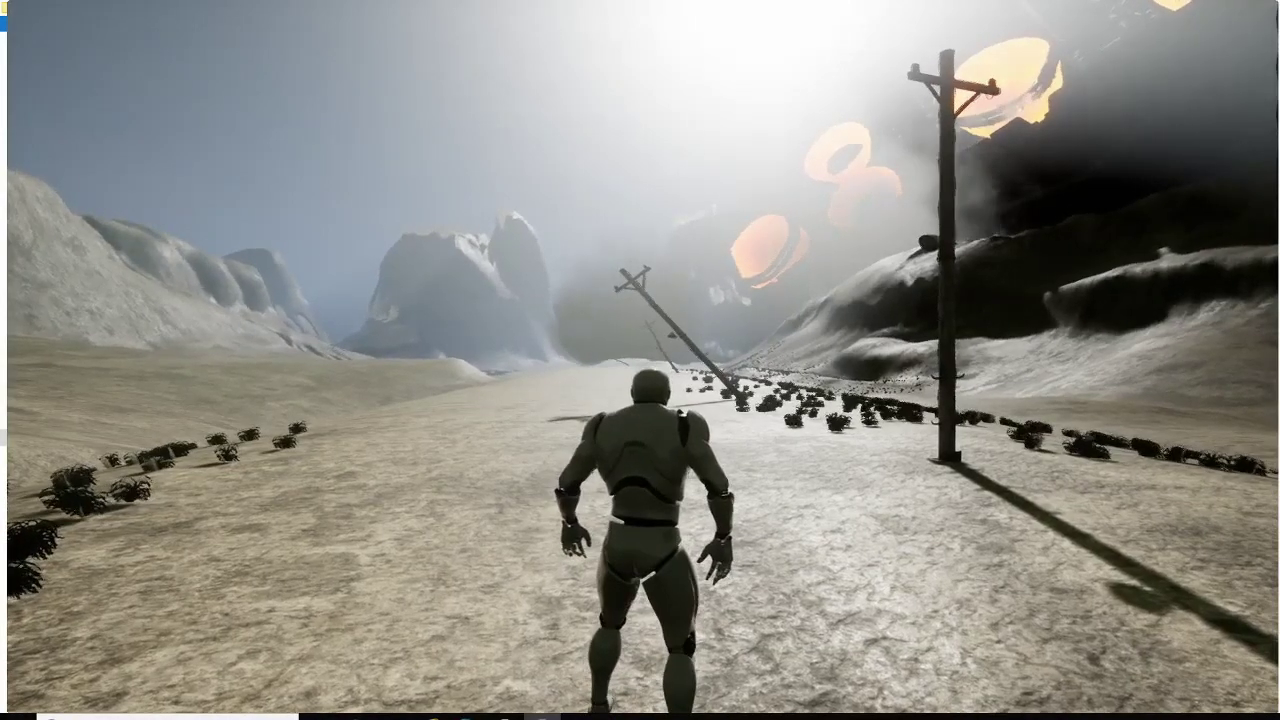
- Walk and run the mannequin across the DesertFalcon desert, then end play and restore the editor layout
key(w)
key(w)
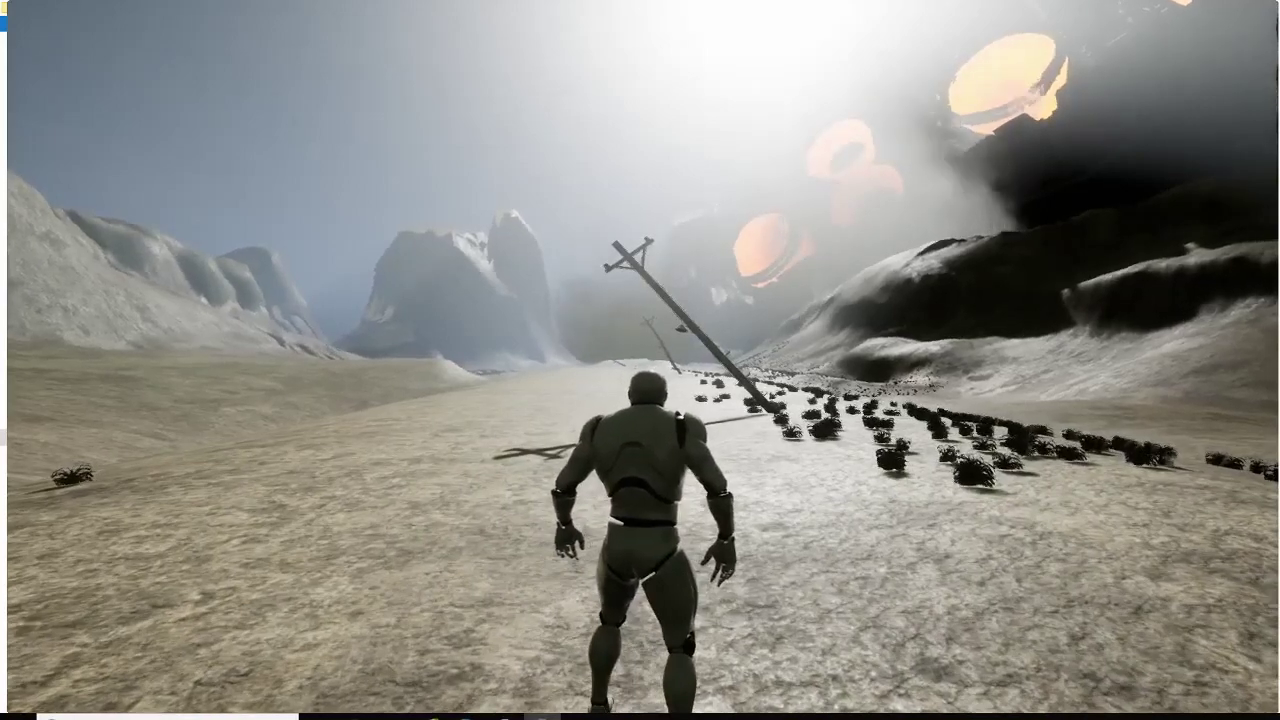
key(w)
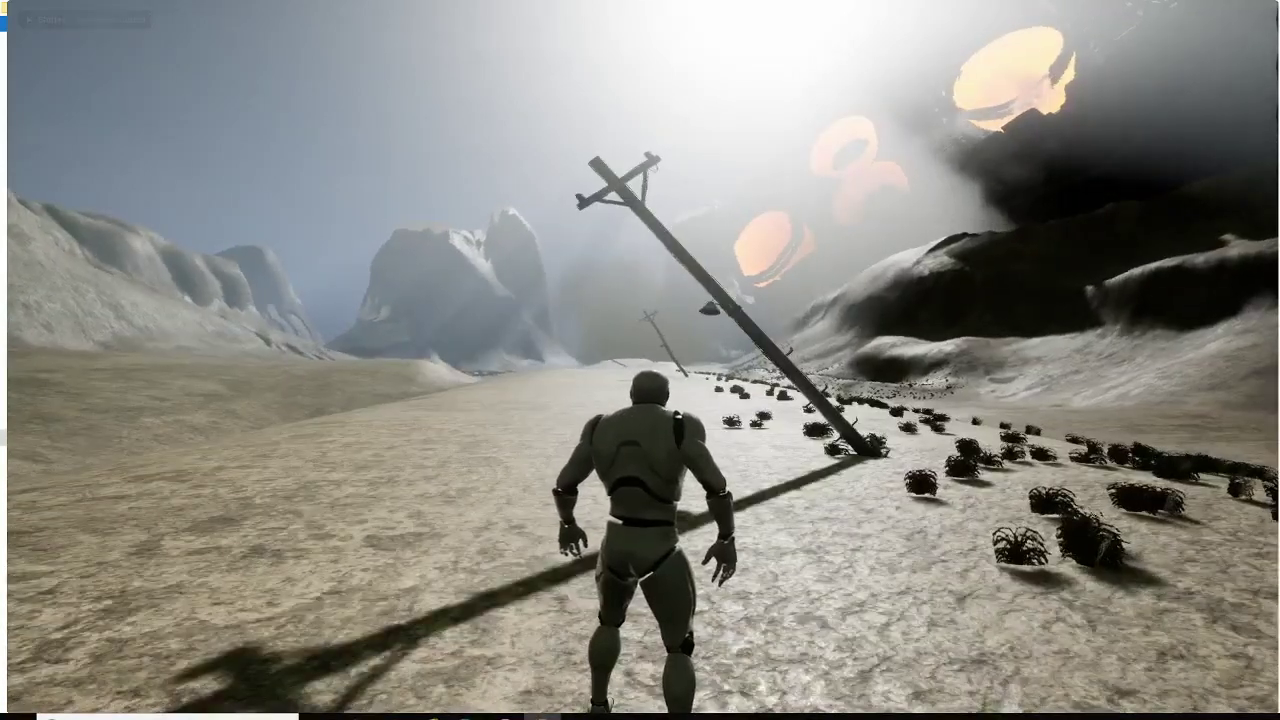
key(w)
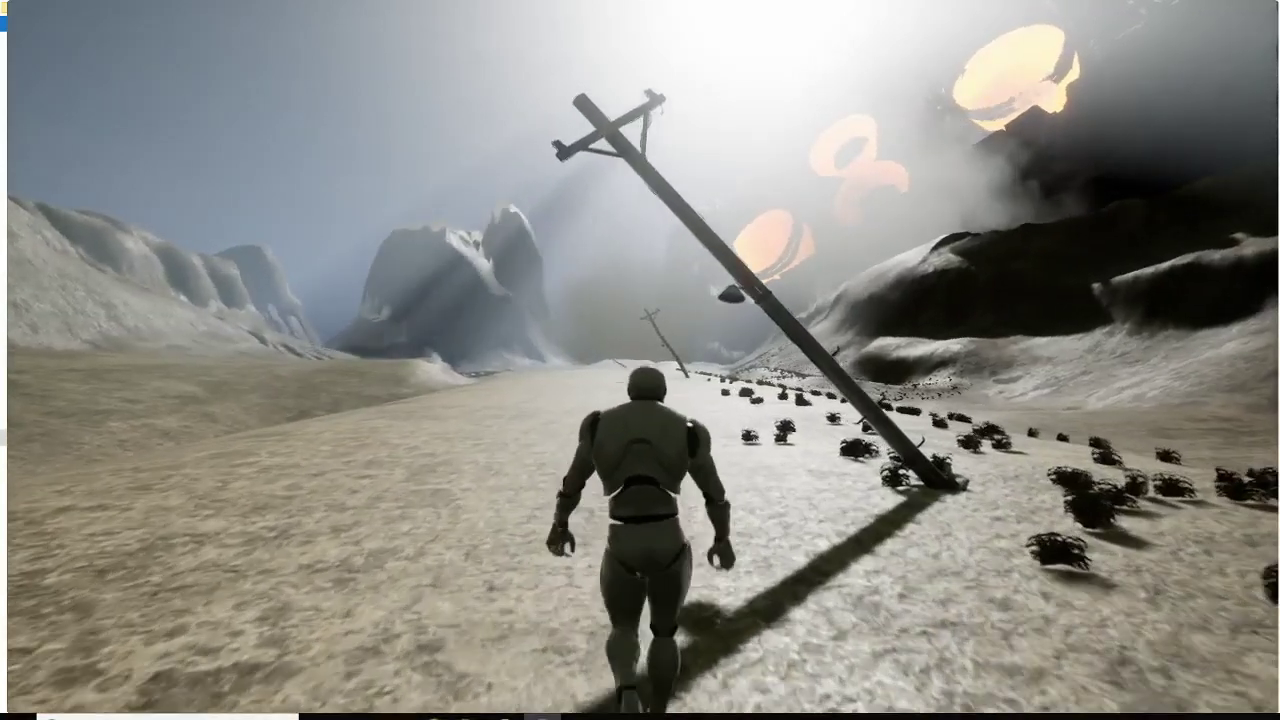
key(w)
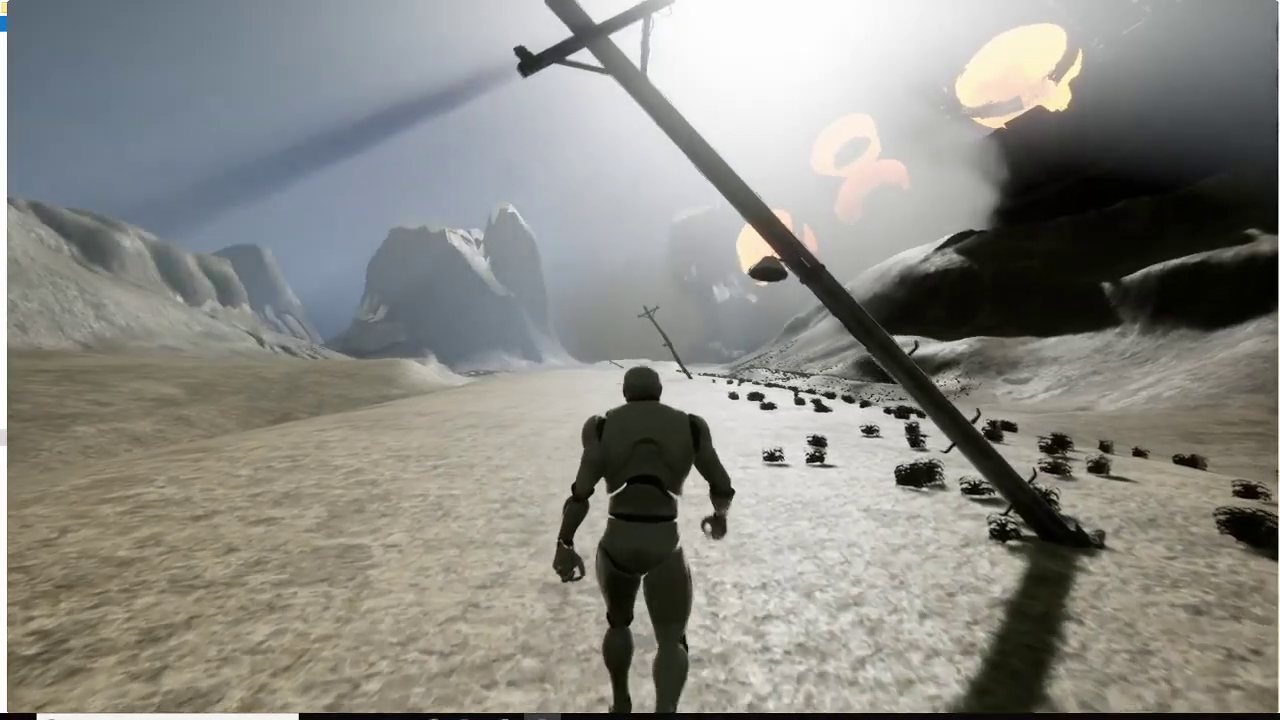
key(w)
key(w)
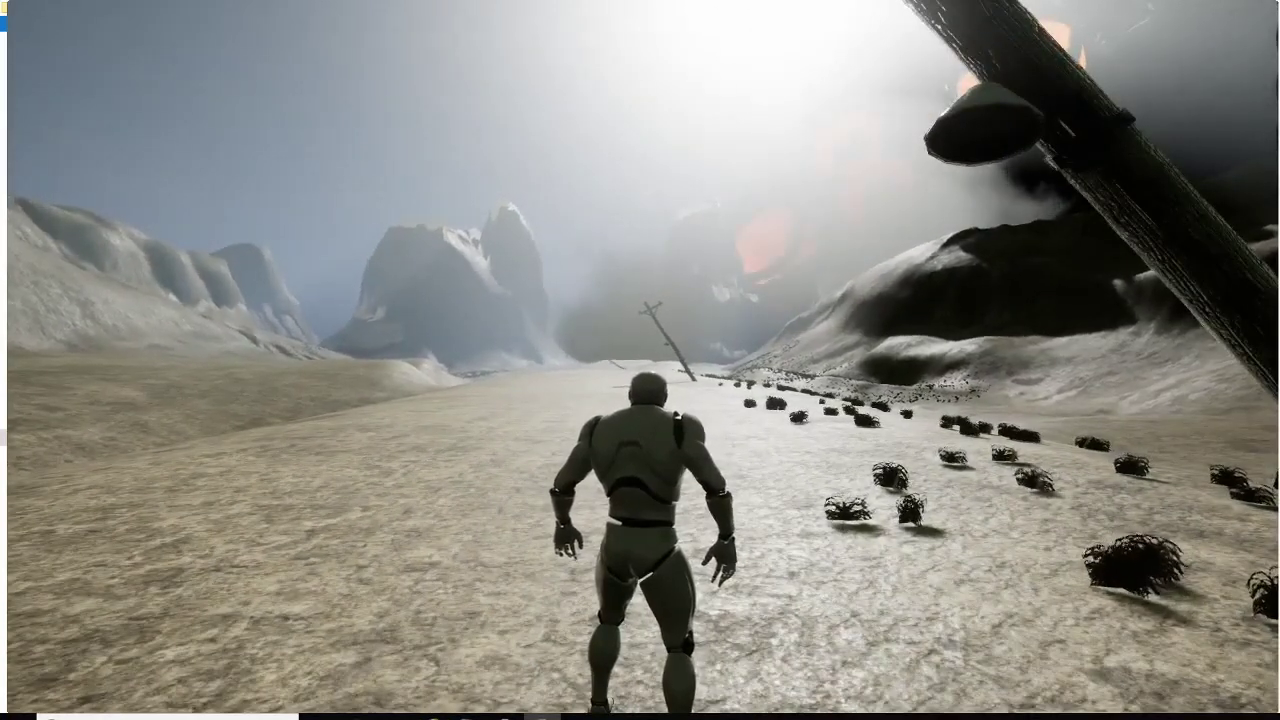
key(Escape)
key(F11)
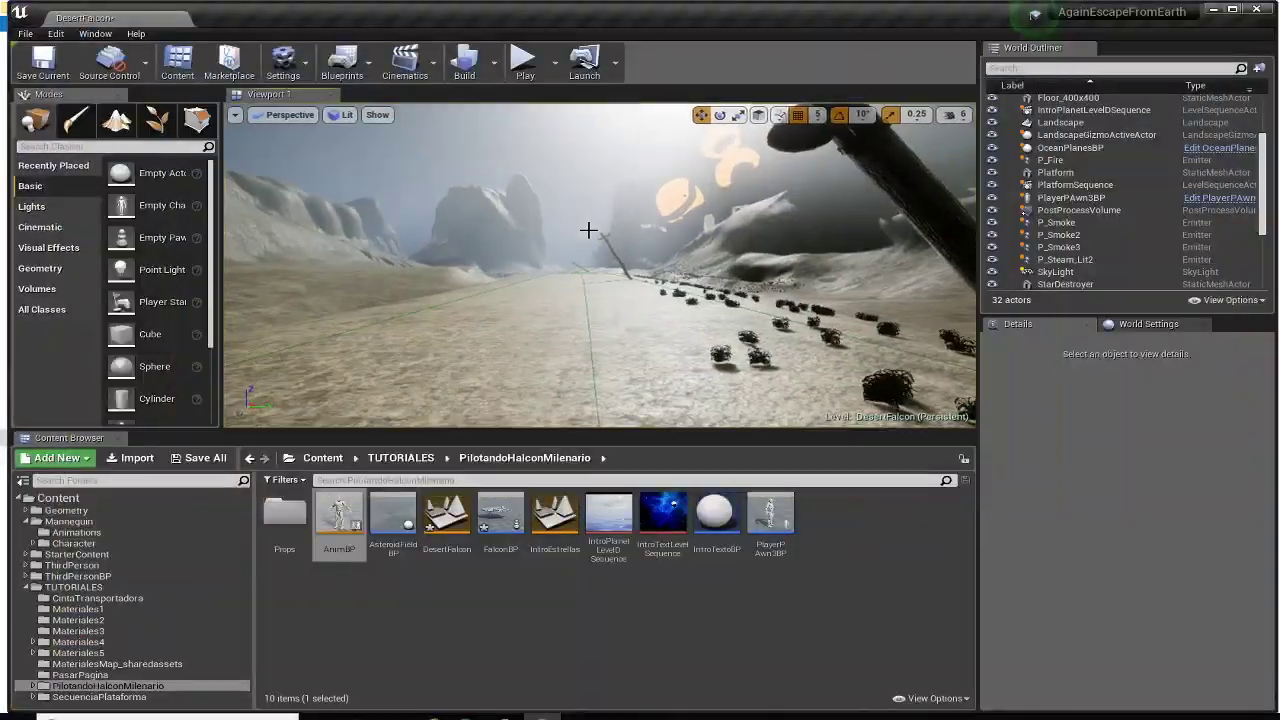
- Open the AnimBP and enter the Correr state's animation graph
double_click(339, 515)
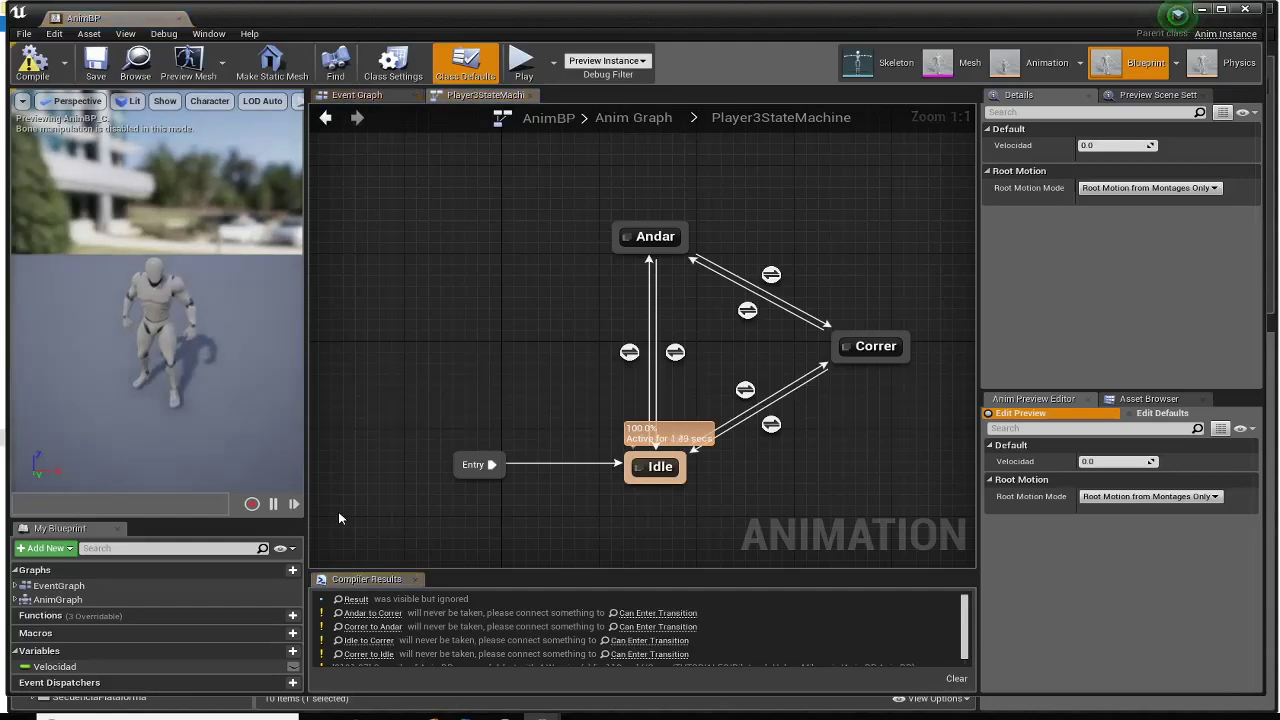
mouse_move(462, 362)
right_down()
mouse_move(457, 287)
mouse_move(407, 370)
right_up()
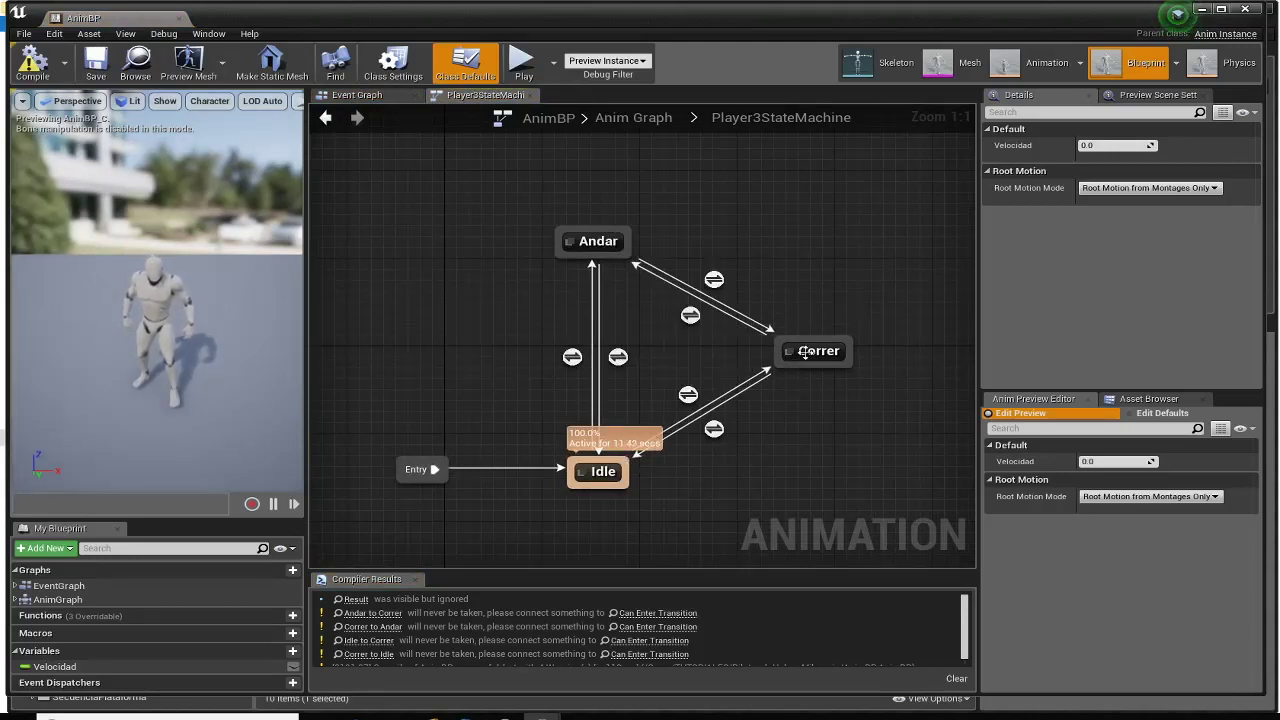
double_click(805, 352)
right_drag(585, 369, 620, 373)
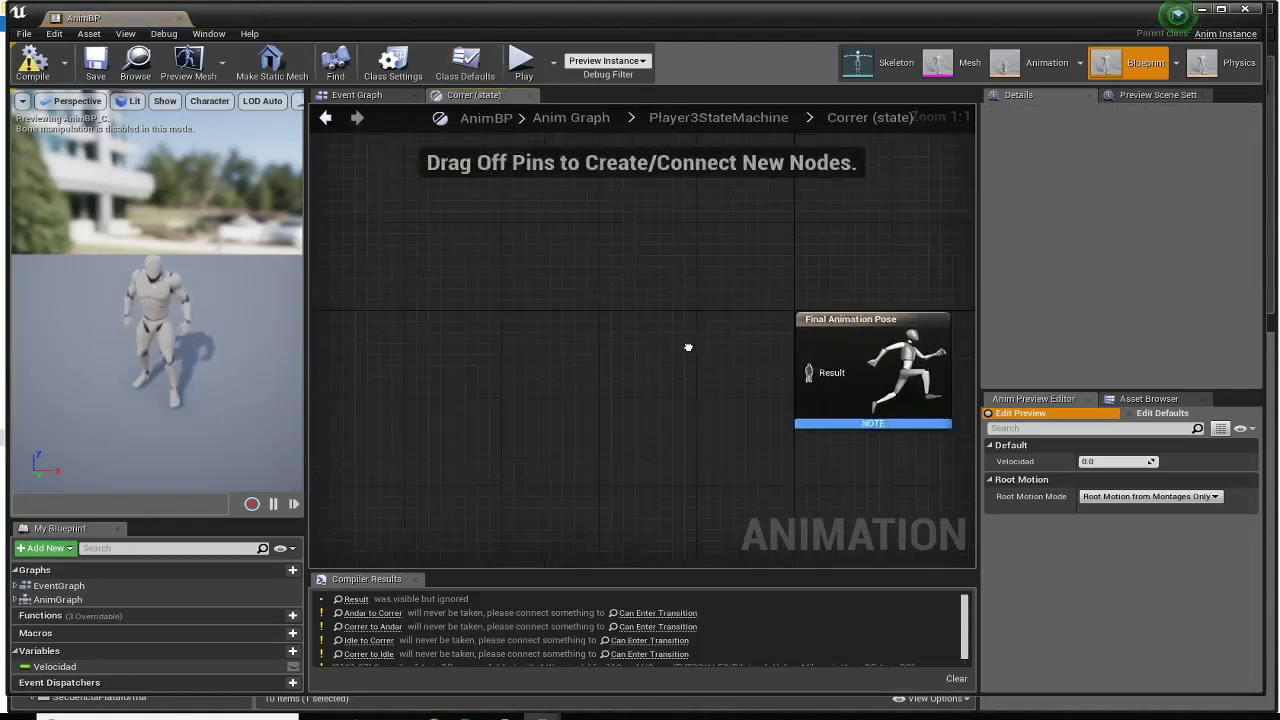
- Feed a Play ThirdPersonRun node into the Final Animation Pose and compile the blueprint
right_click(476, 260)
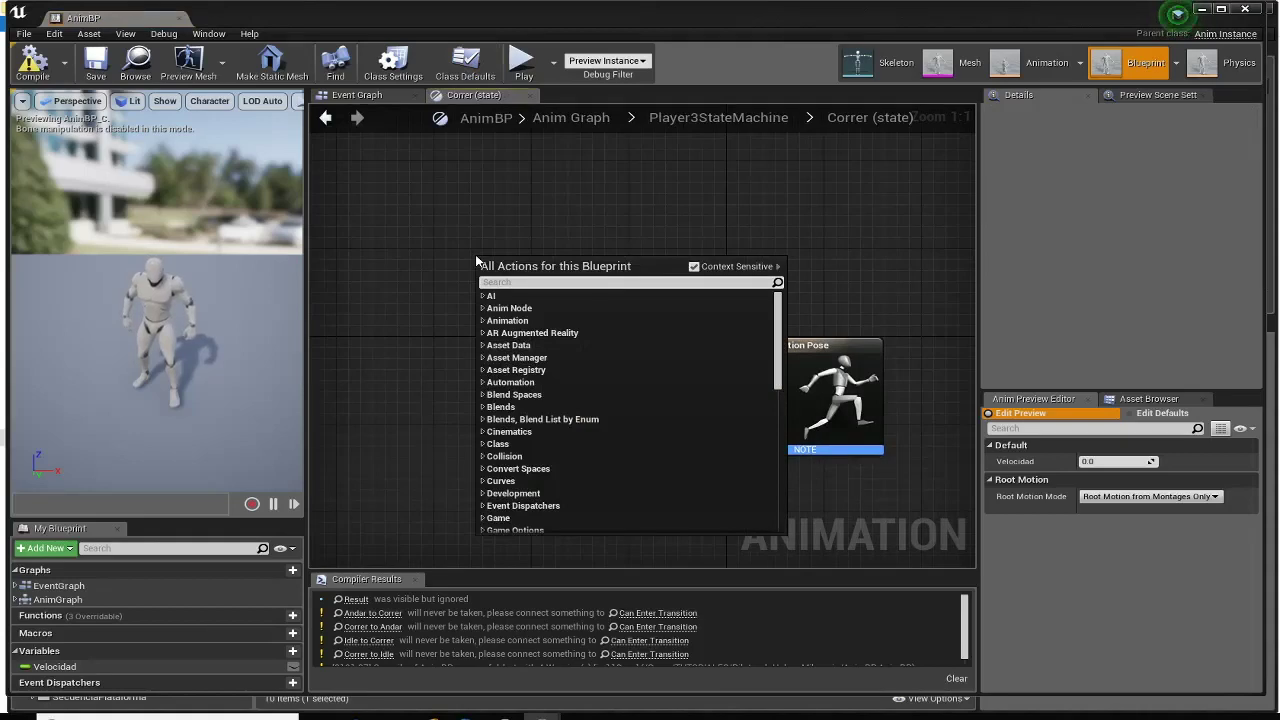
text(run)
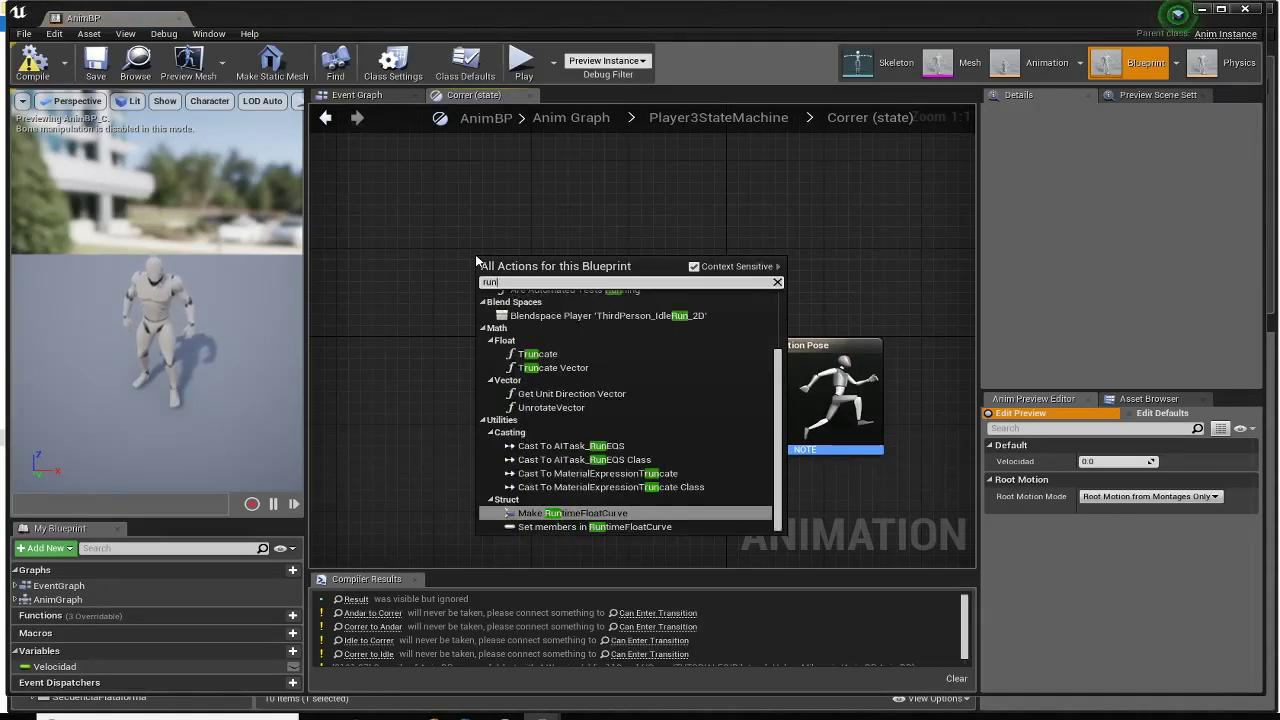
key(BackSpace)
key(BackSpace)
key(BackSpace)
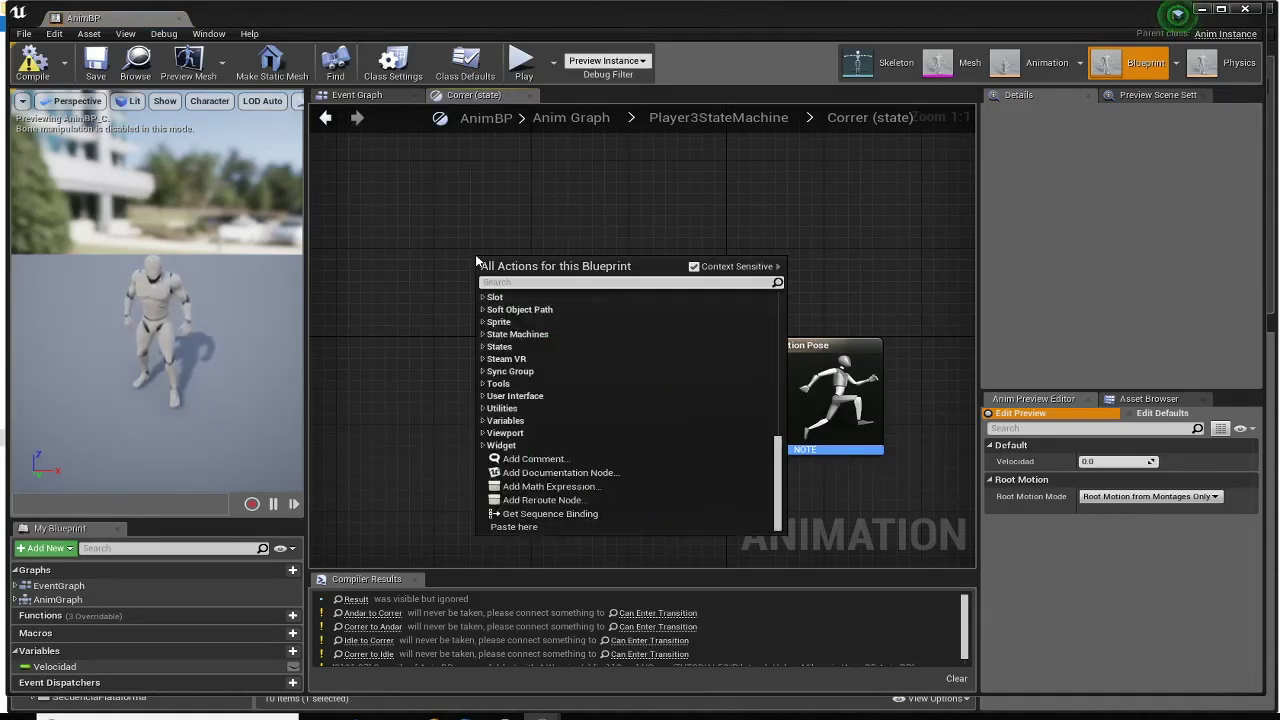
text(play r)
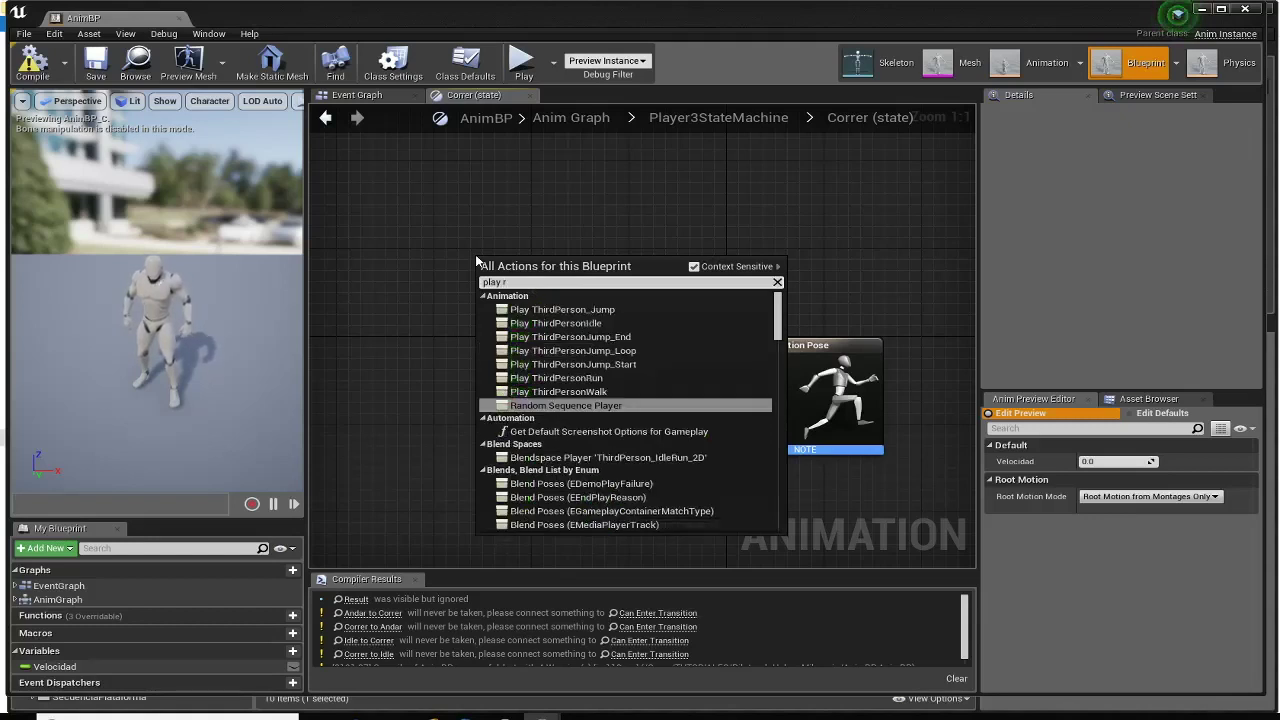
click(556, 378)
drag(578, 292, 740, 399)
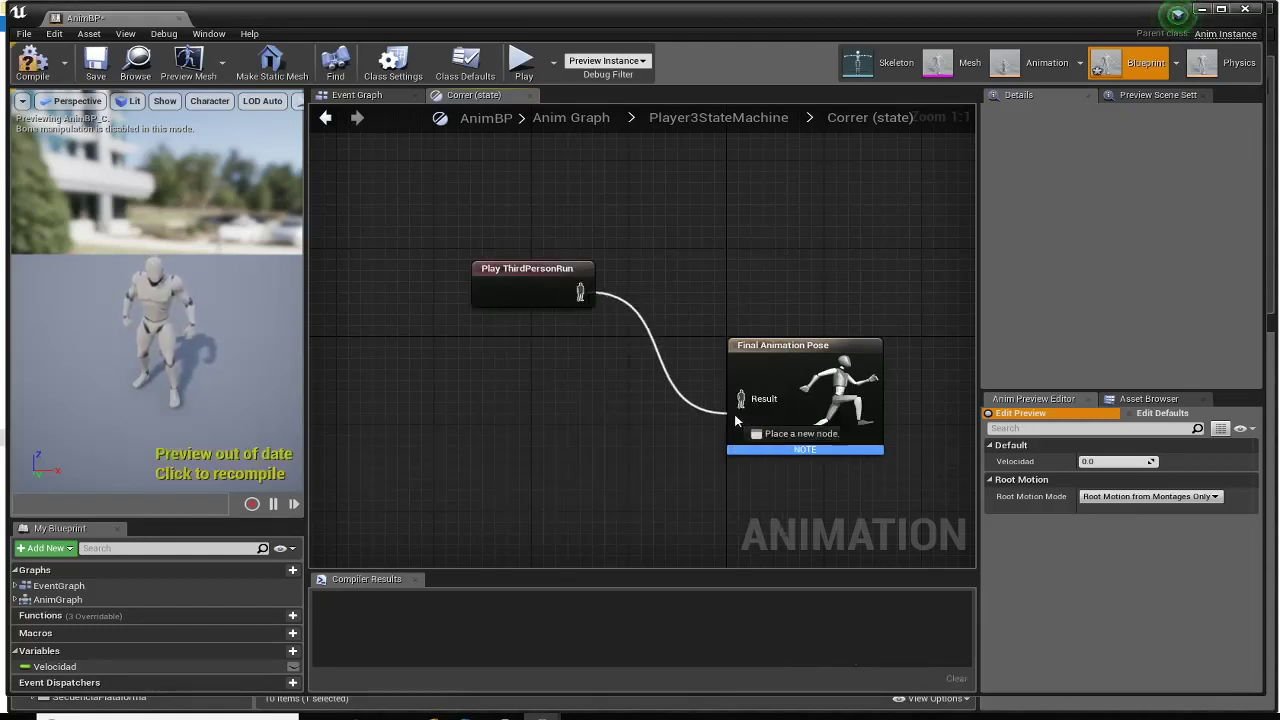
click(32, 62)
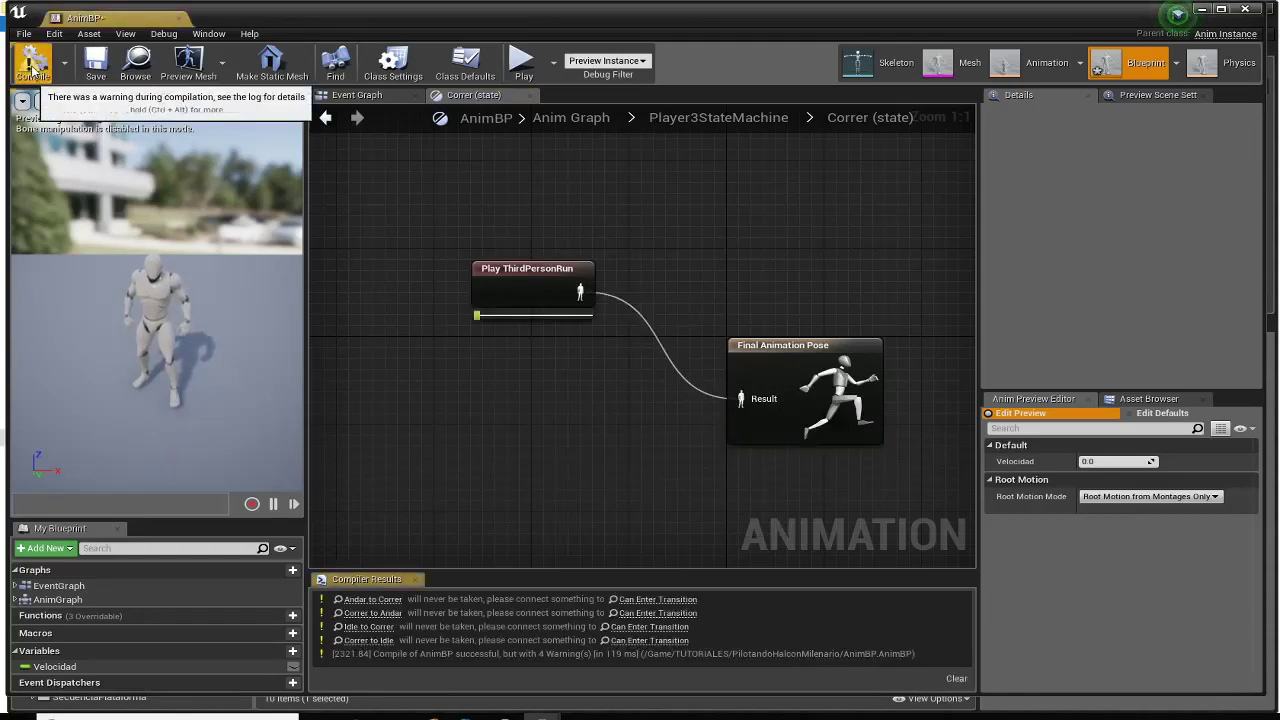
right_drag(651, 190, 594, 206)
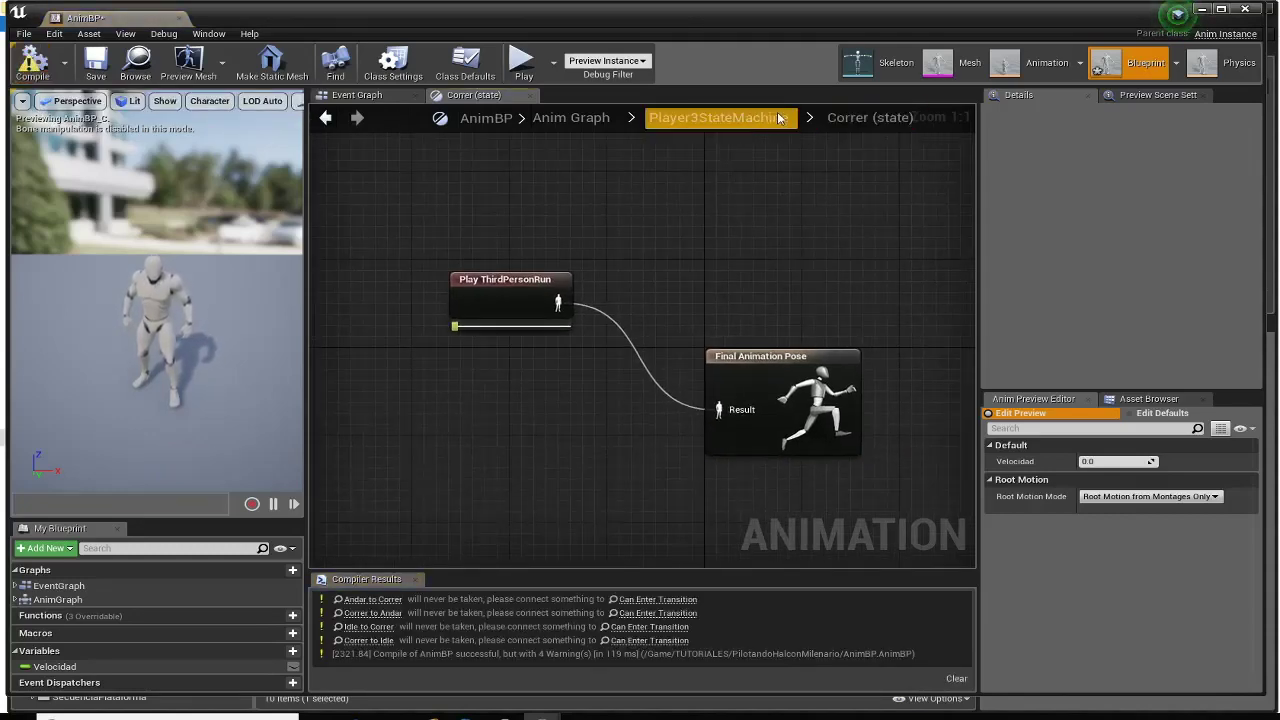
click(718, 117)
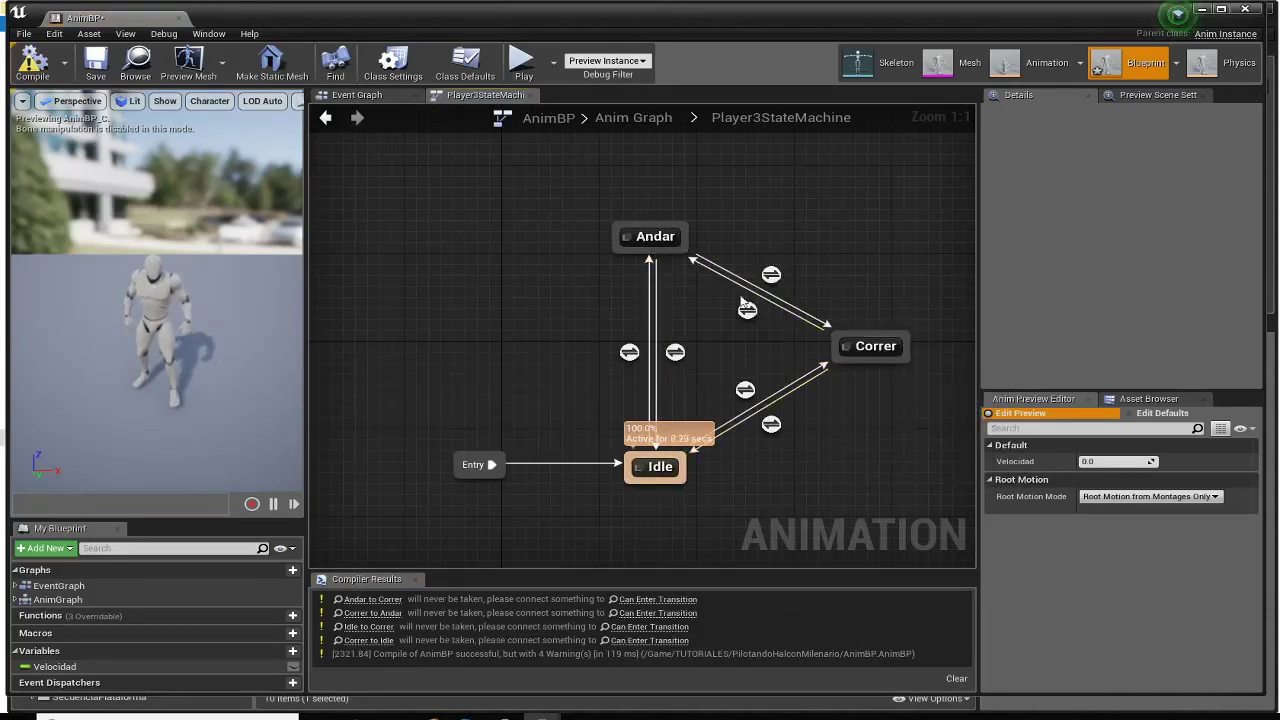
right_drag(562, 369, 541, 343)
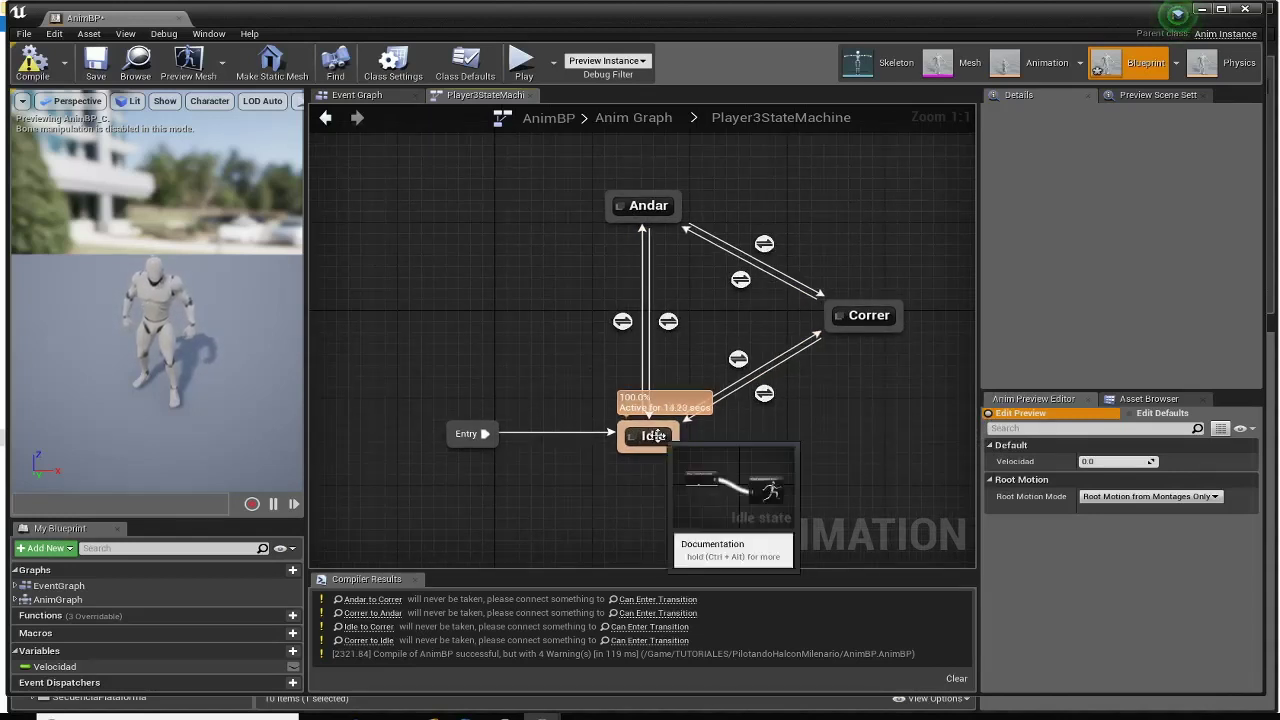
double_click(622, 321)
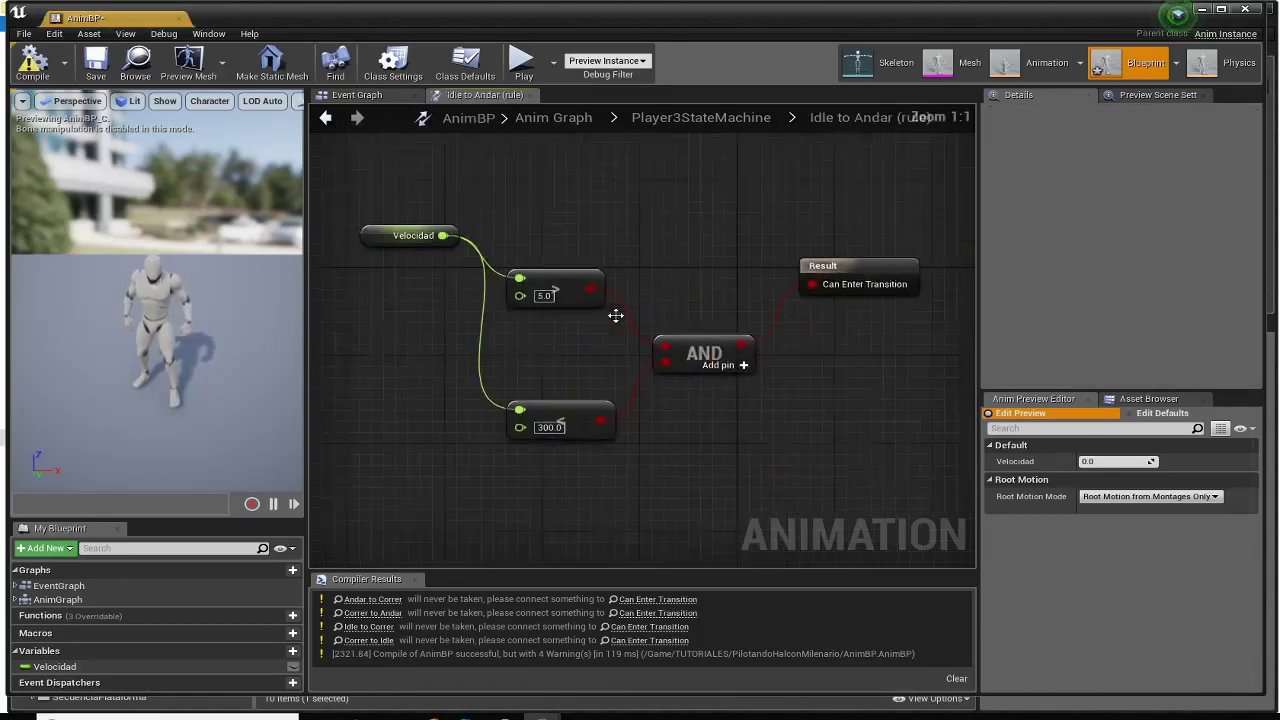
drag(447, 262, 435, 284)
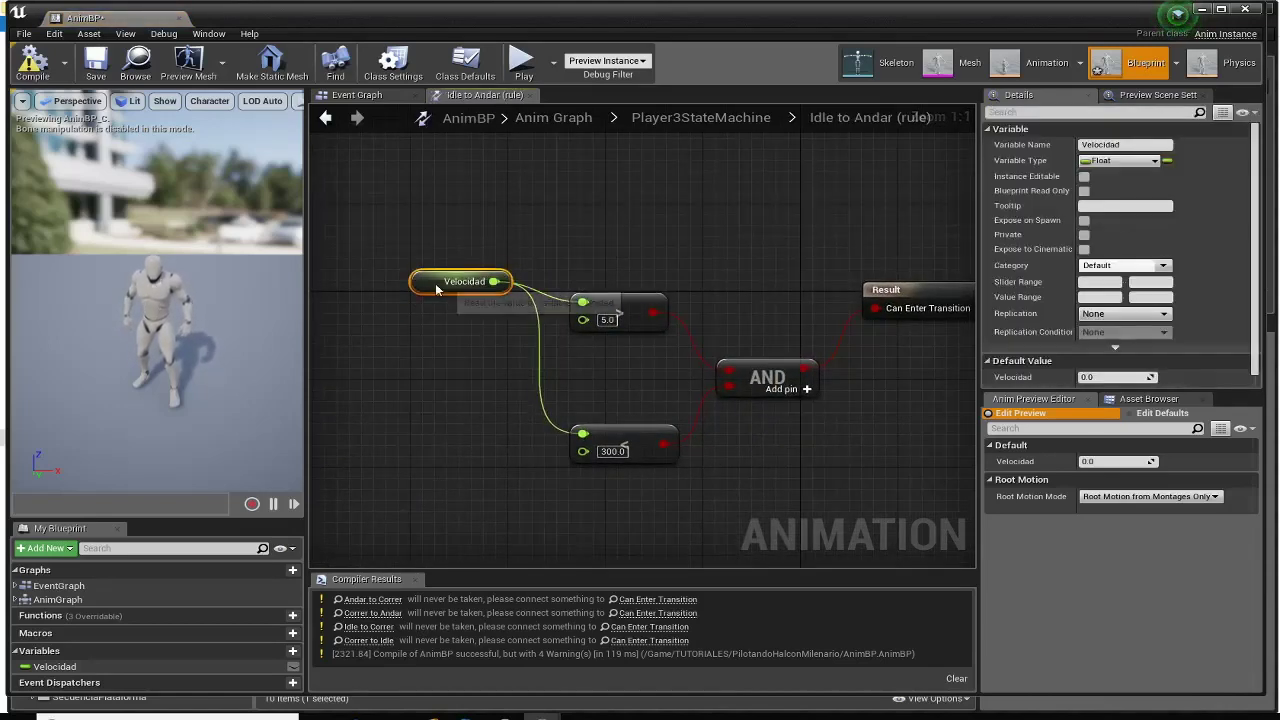
drag(622, 296, 610, 296)
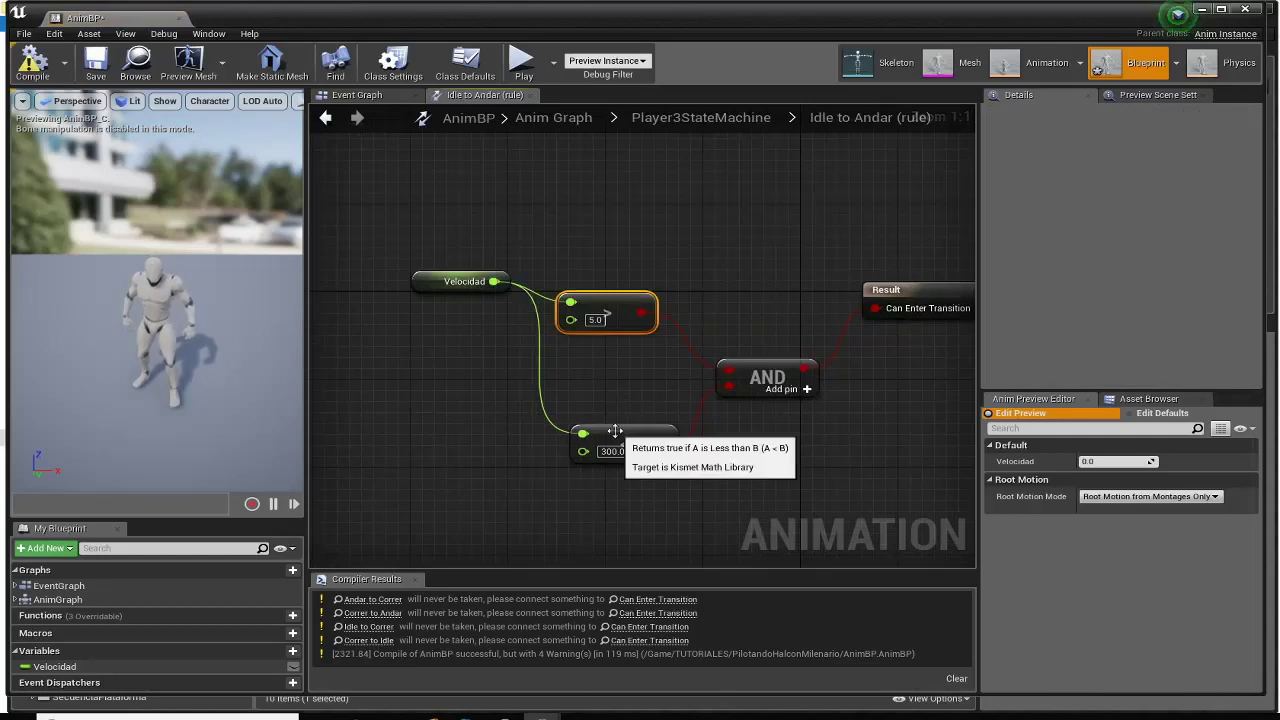
click(700, 117)
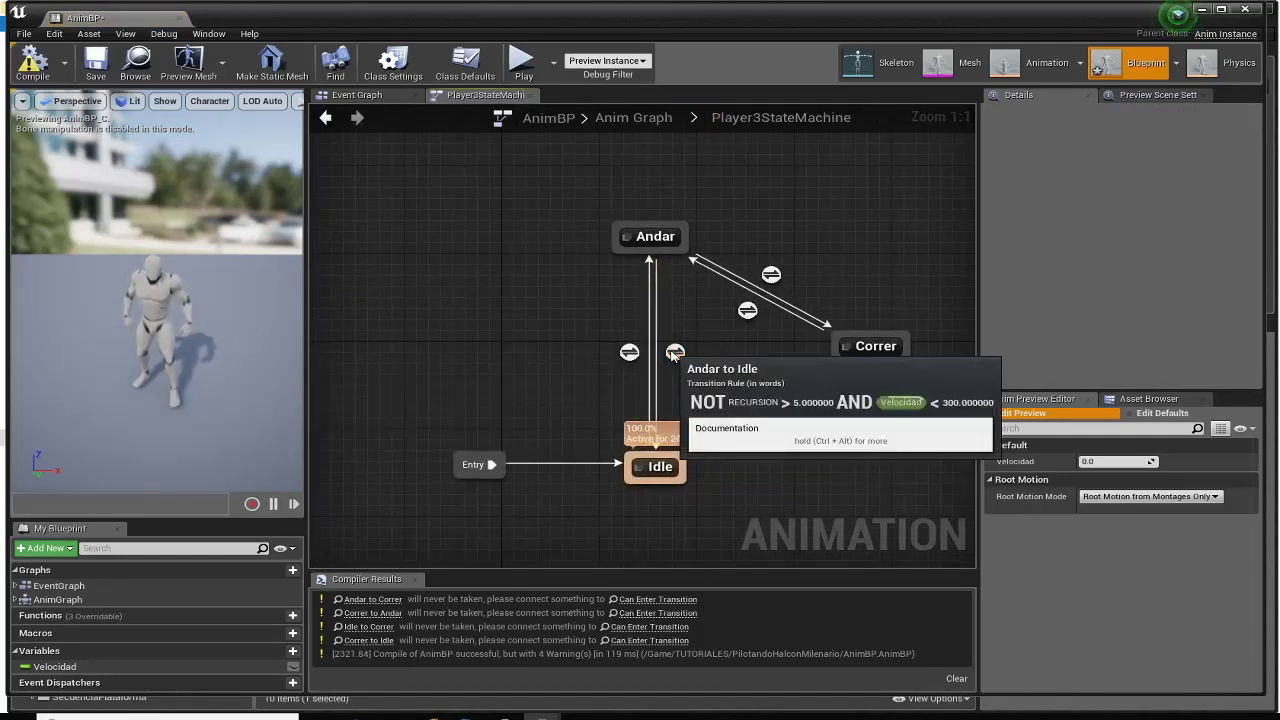
- Replace the Andar to Idle rule with a single Velocidad < 5.0 check and compile
double_click(675, 355)
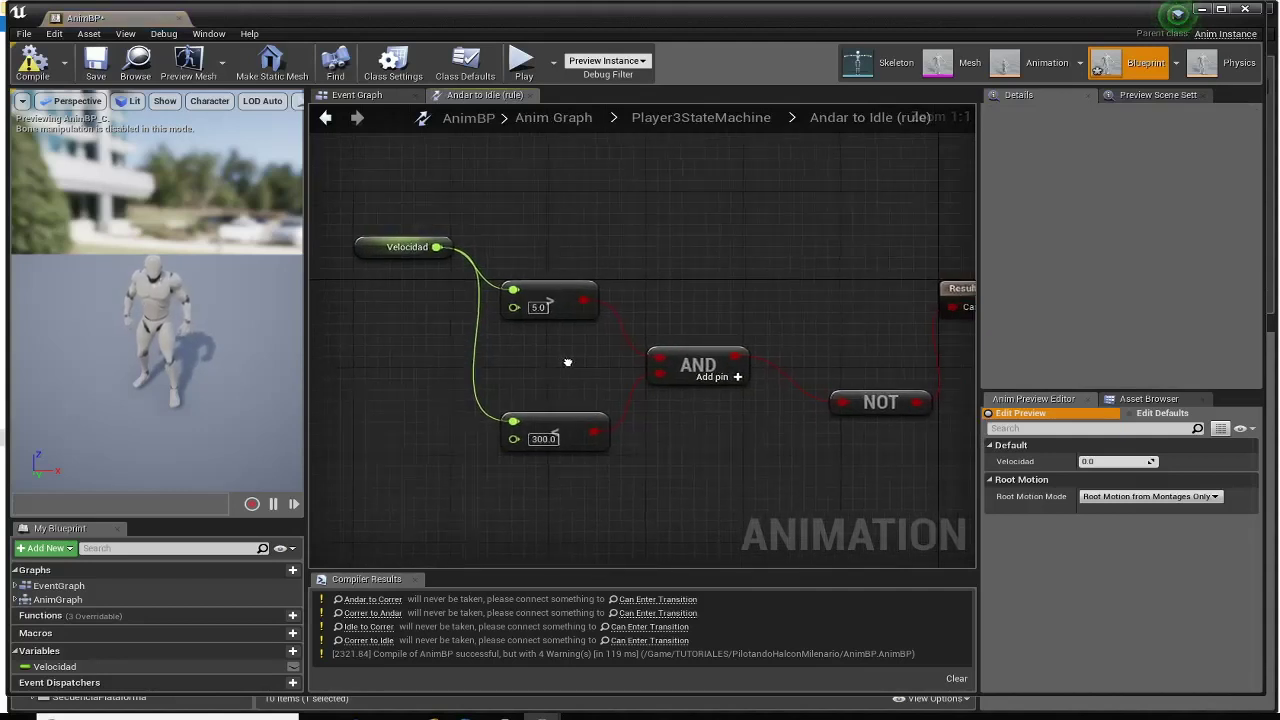
drag(516, 242, 836, 474)
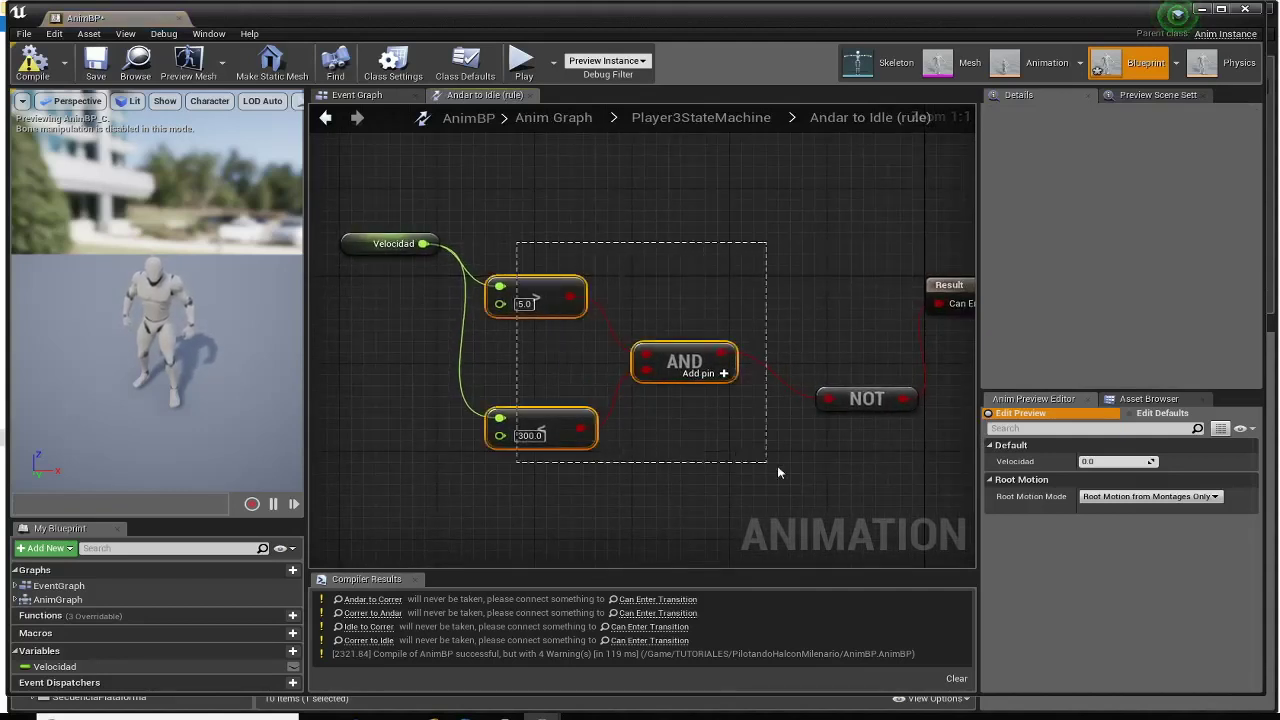
key(Delete)
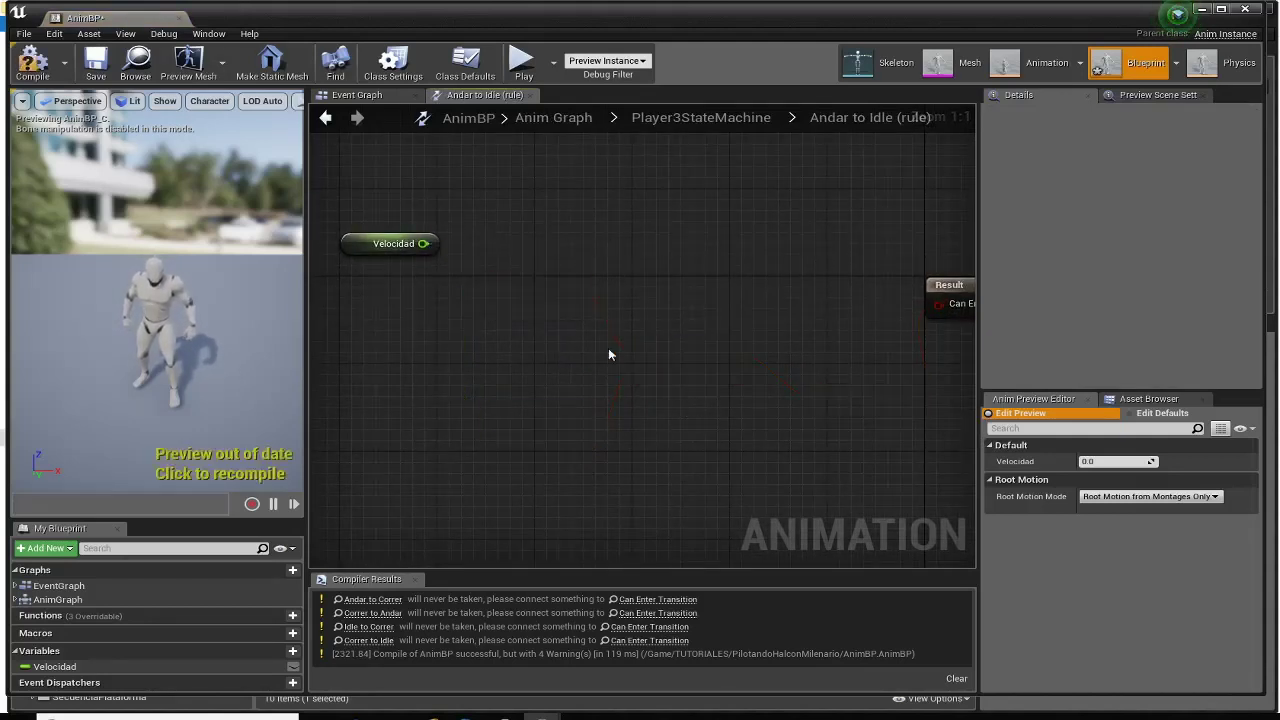
drag(423, 243, 547, 288)
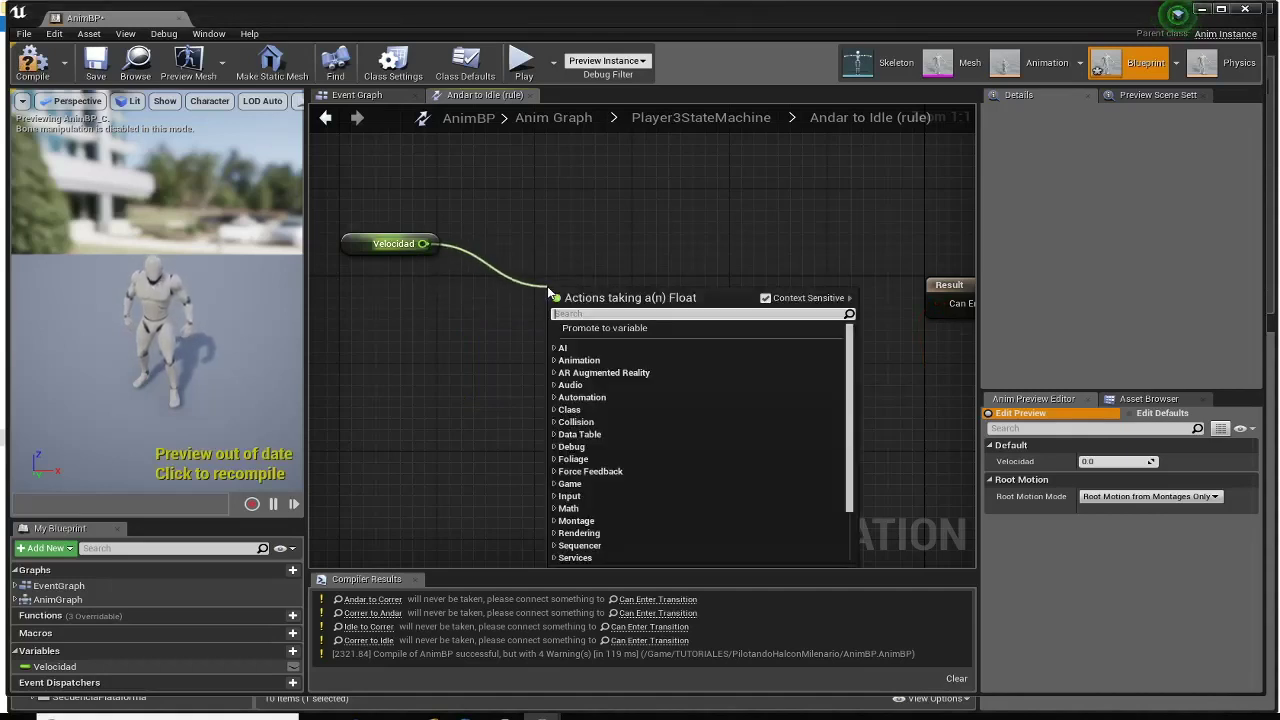
text(<)
click(606, 353)
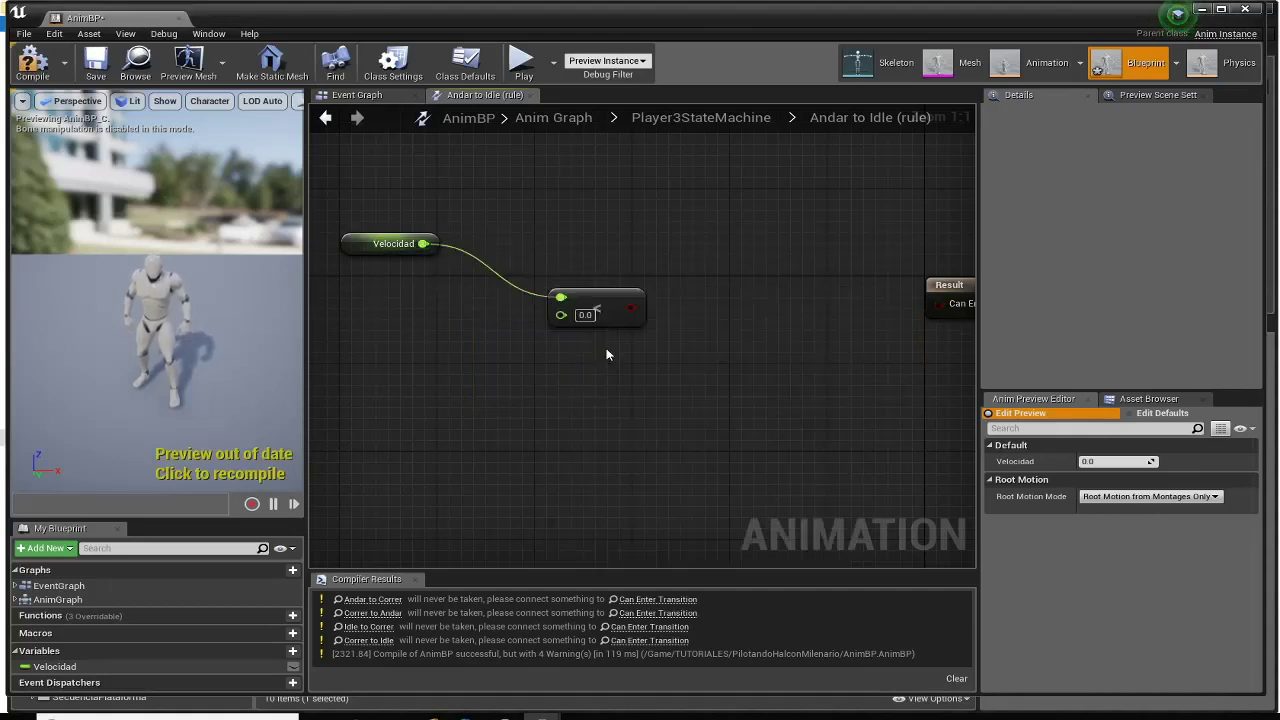
click(594, 321)
text(5)
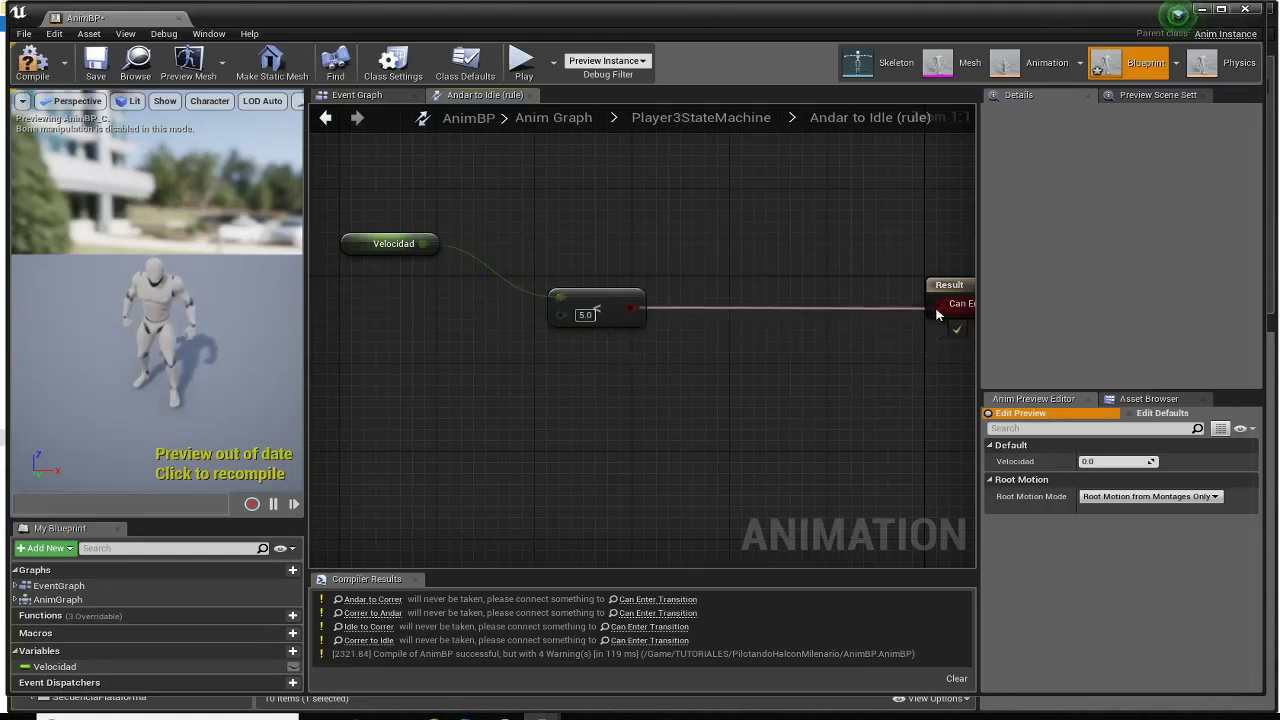
drag(631, 308, 939, 303)
click(50, 64)
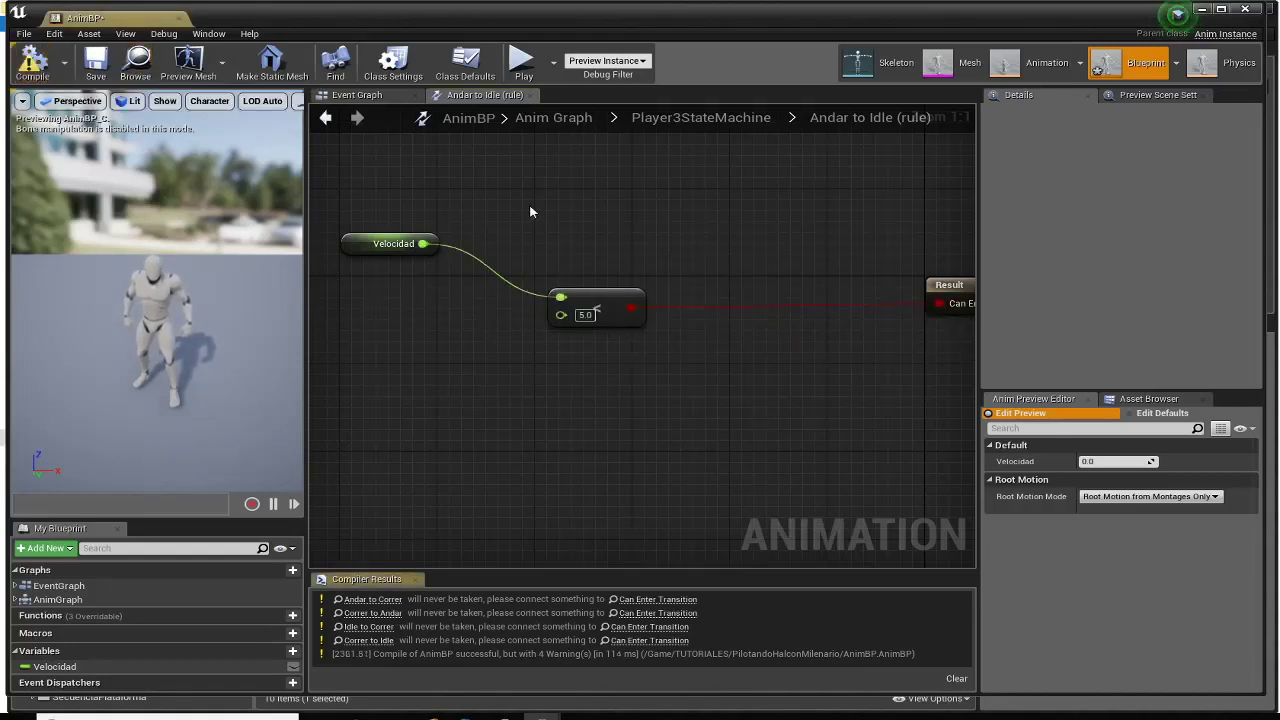
- Return to Player3StateMachine and select the Andar to Correr transition
click(668, 118)
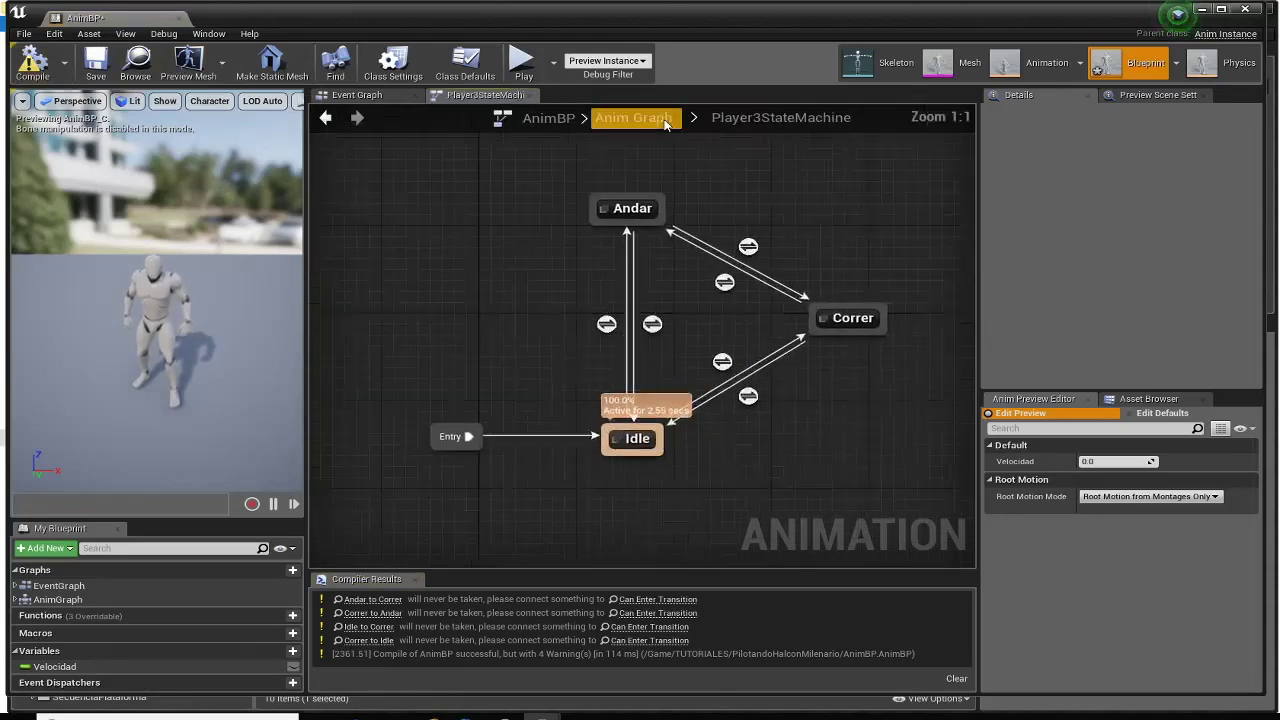
right_drag(591, 265, 538, 275)
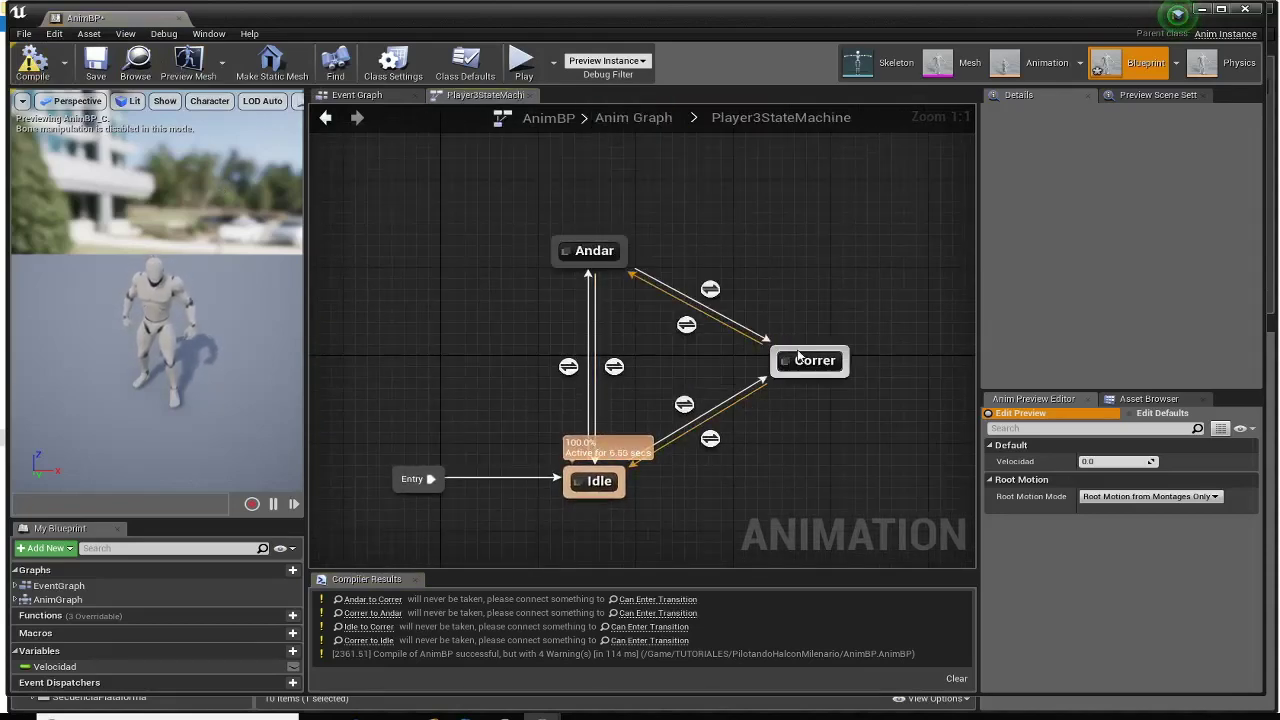
click(711, 290)
- Make the Andar to Correr rule require Velocidad >= 300 and recompile
double_click(711, 290)
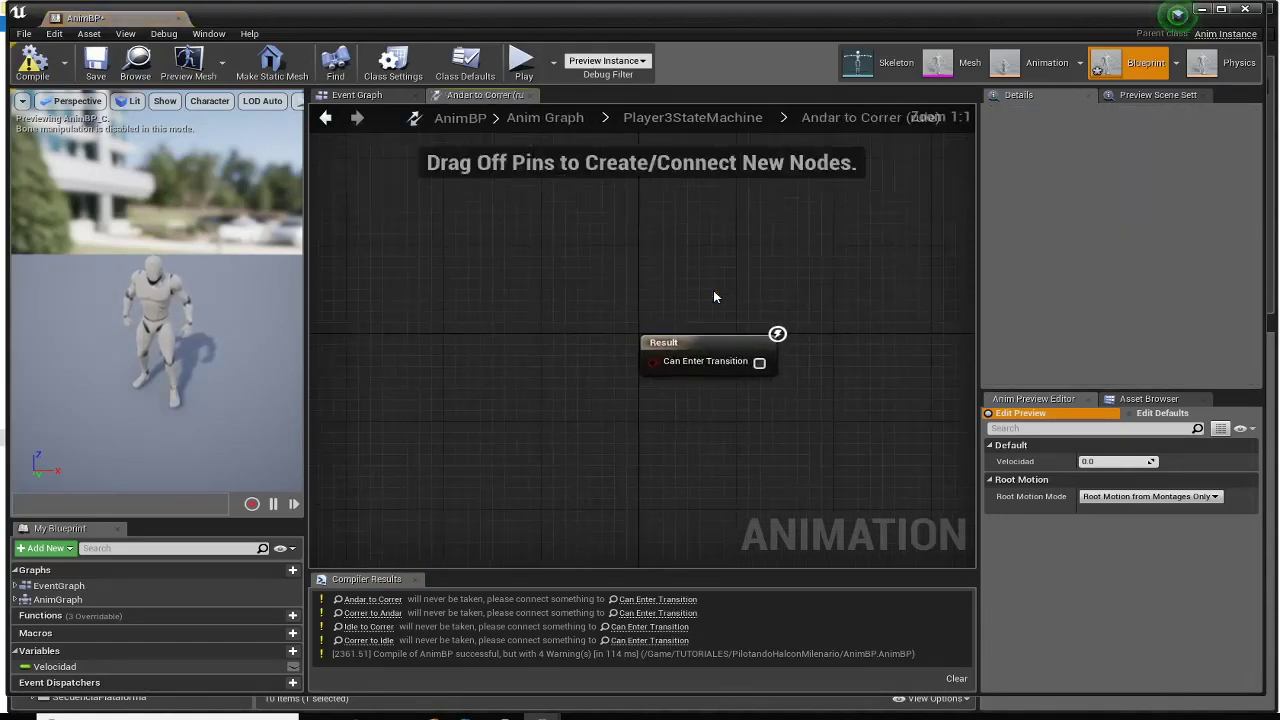
right_drag(474, 376, 583, 297)
right_click(401, 284)
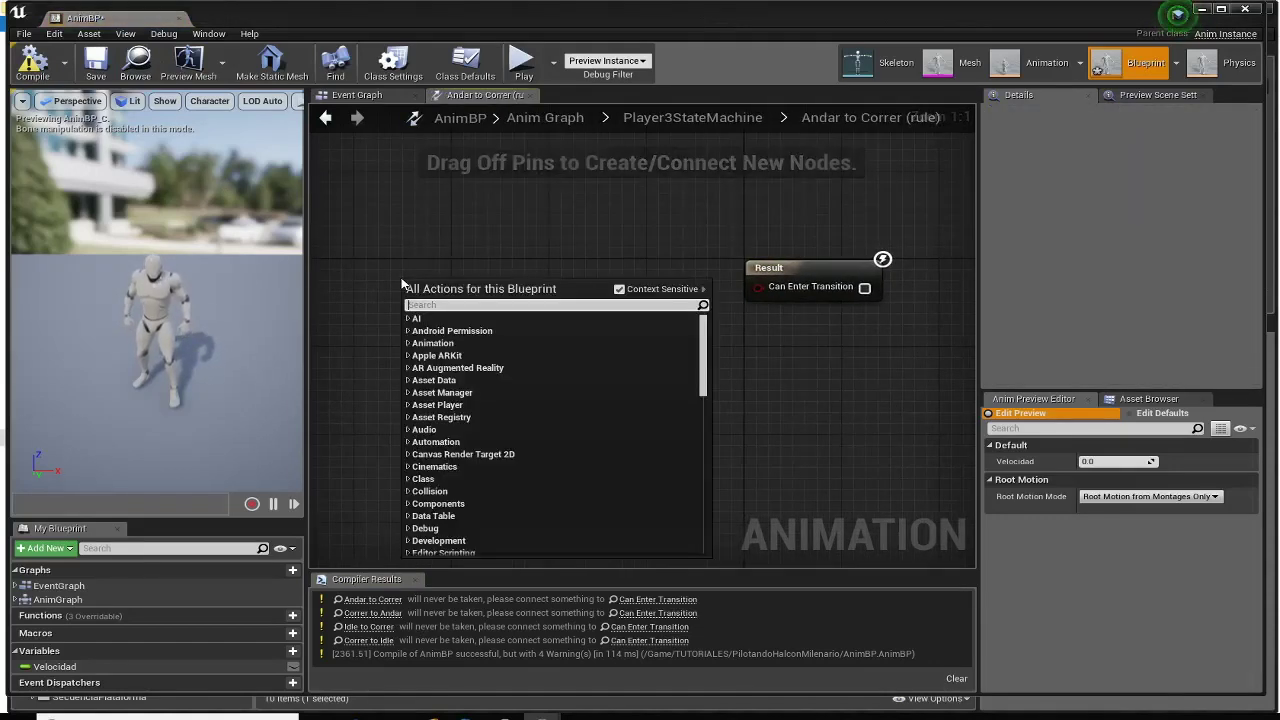
text(velo)
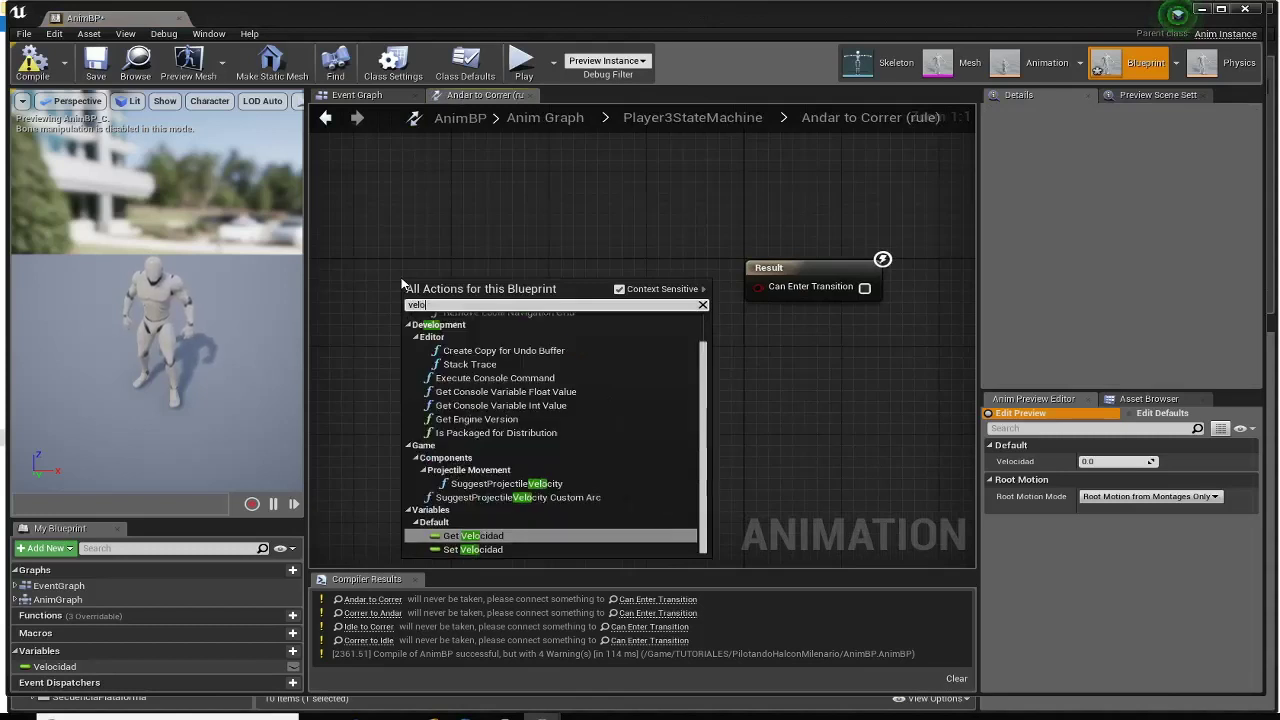
text(c)
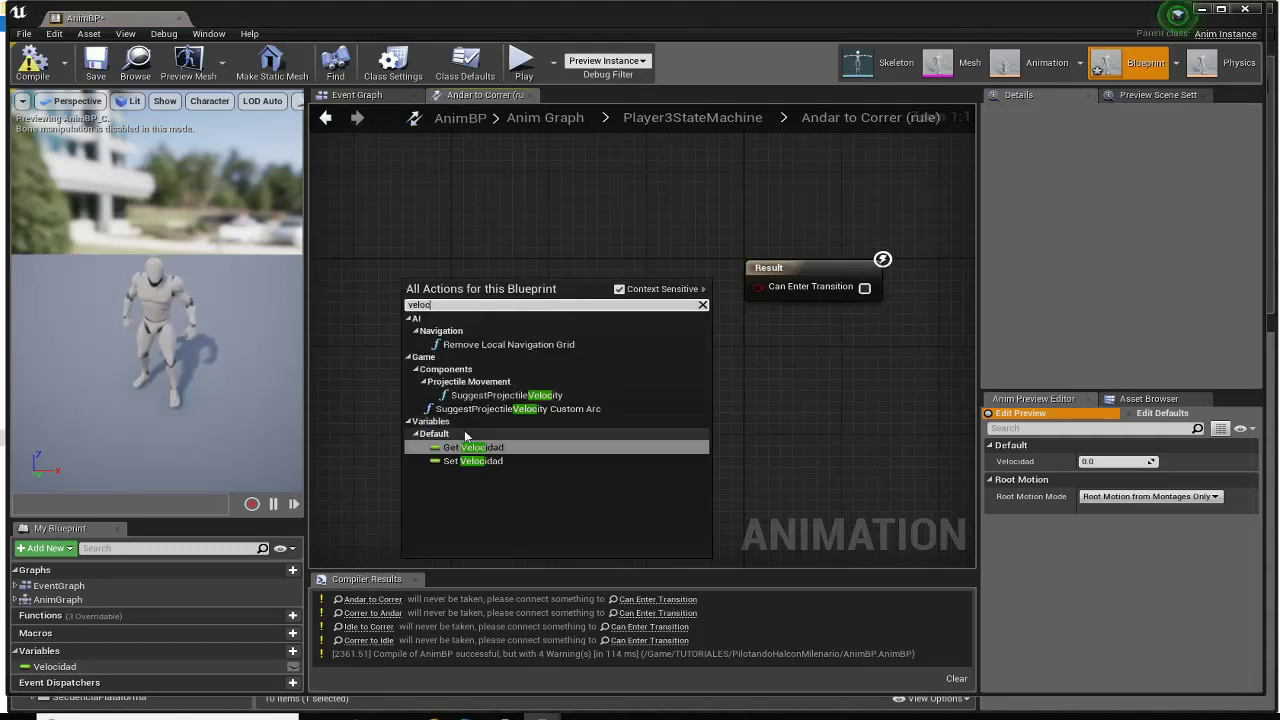
click(472, 447)
mouse_move(486, 292)
mouse_down()
mouse_move(556, 313)
mouse_move(656, 400)
mouse_up()
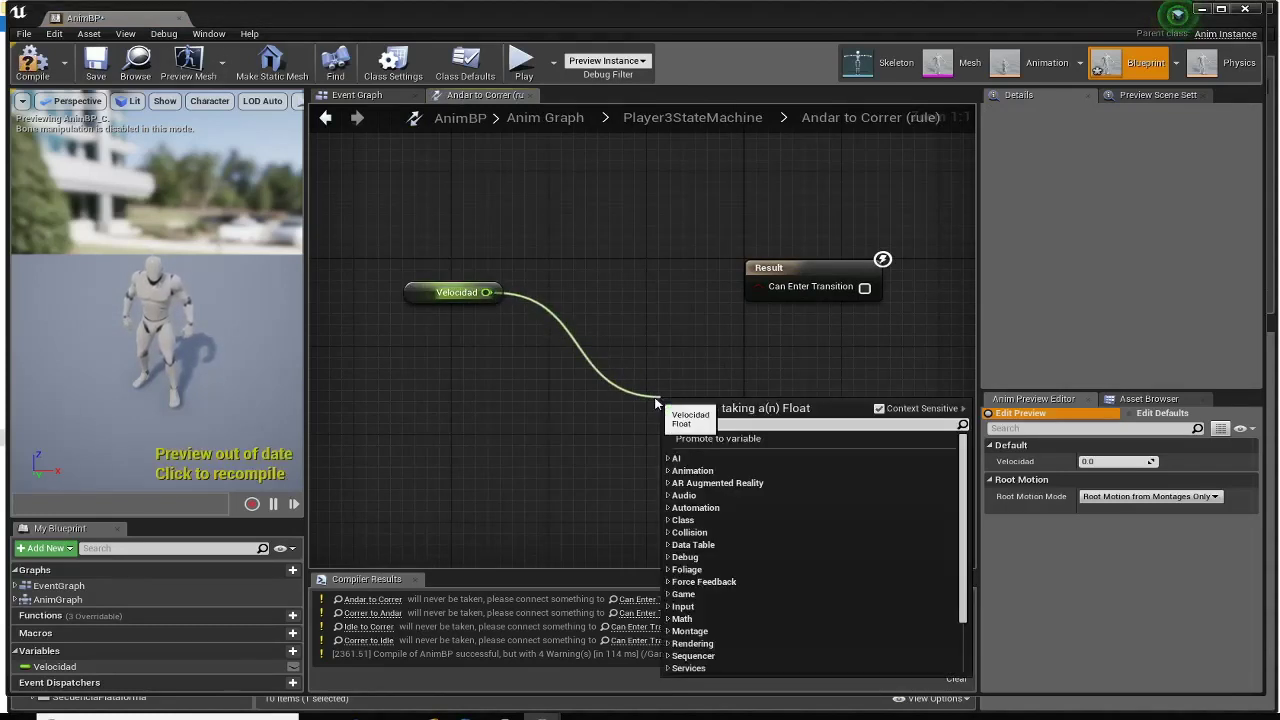
text(>=)
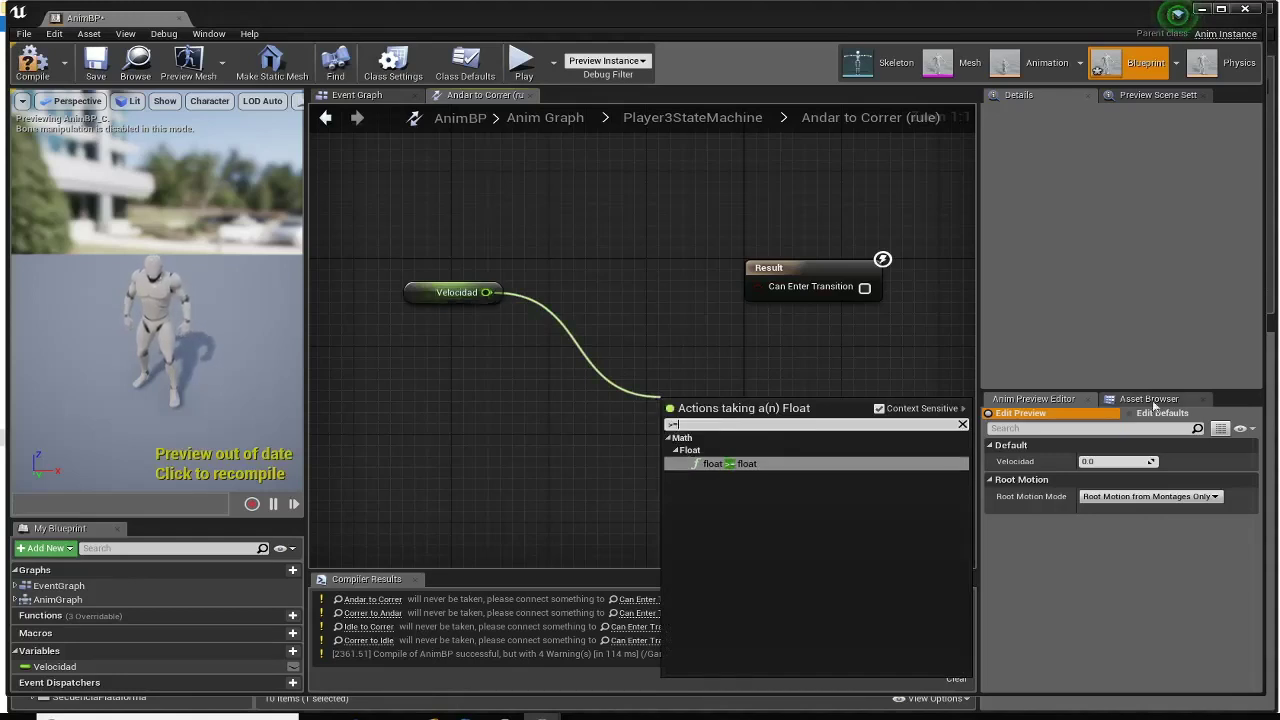
click(746, 466)
click(697, 429)
text(300)
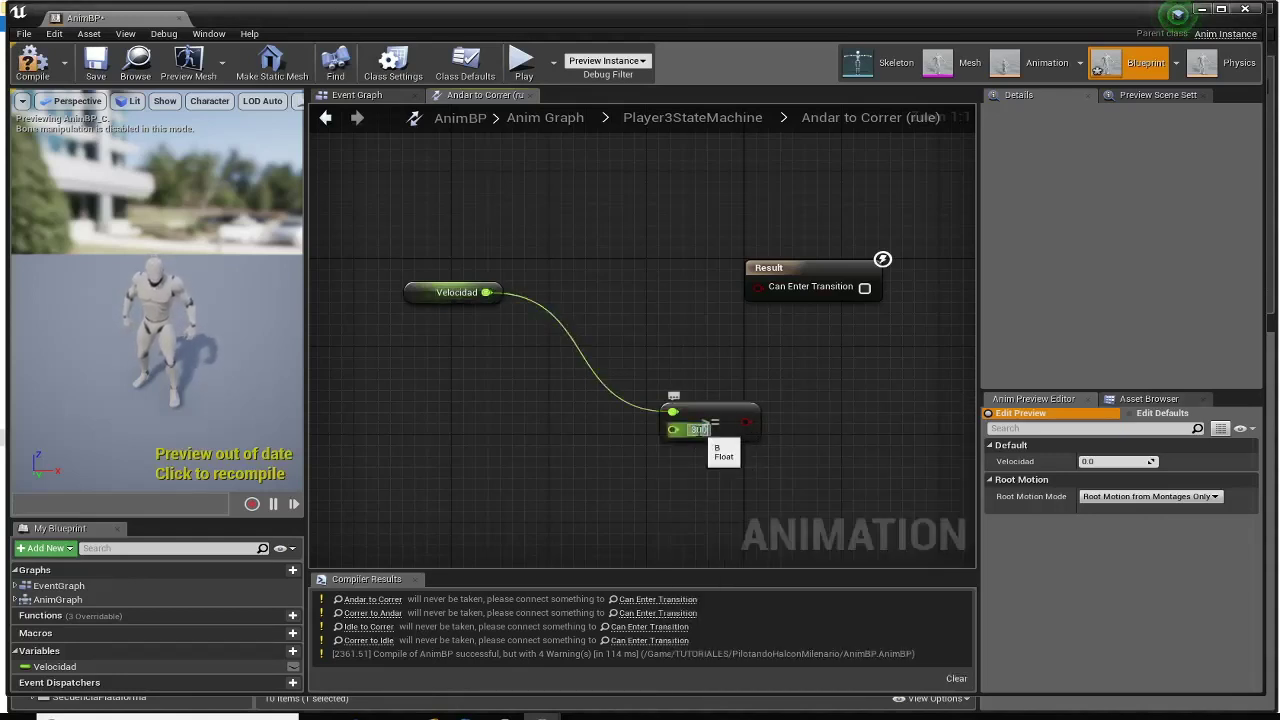
drag(753, 421, 758, 286)
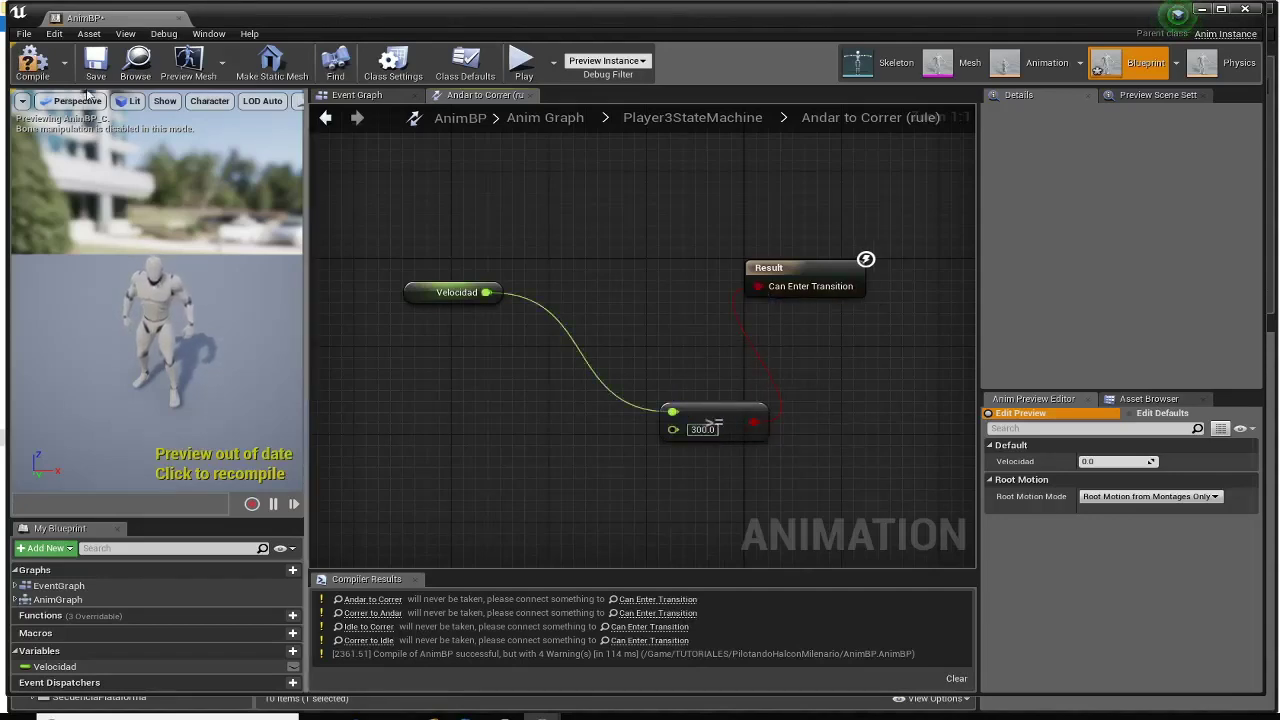
click(32, 62)
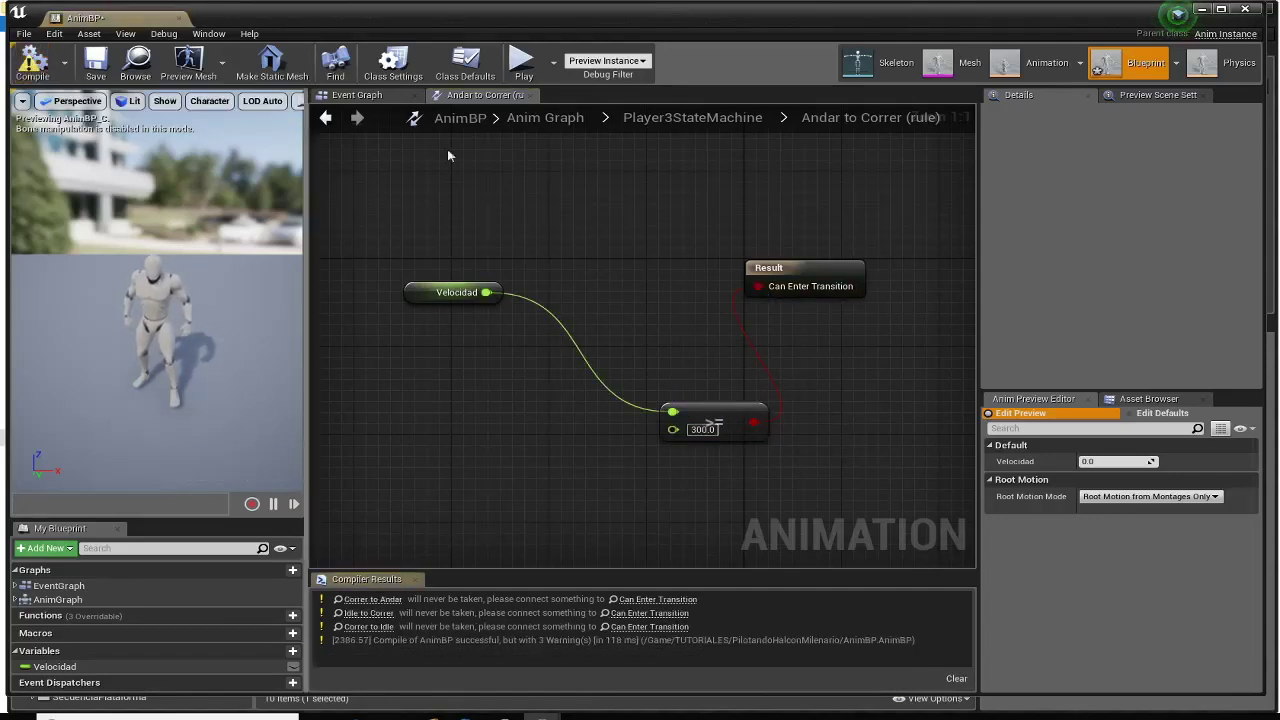
- Go back to the state machine and open the Correr to Andar transition rule
click(684, 117)
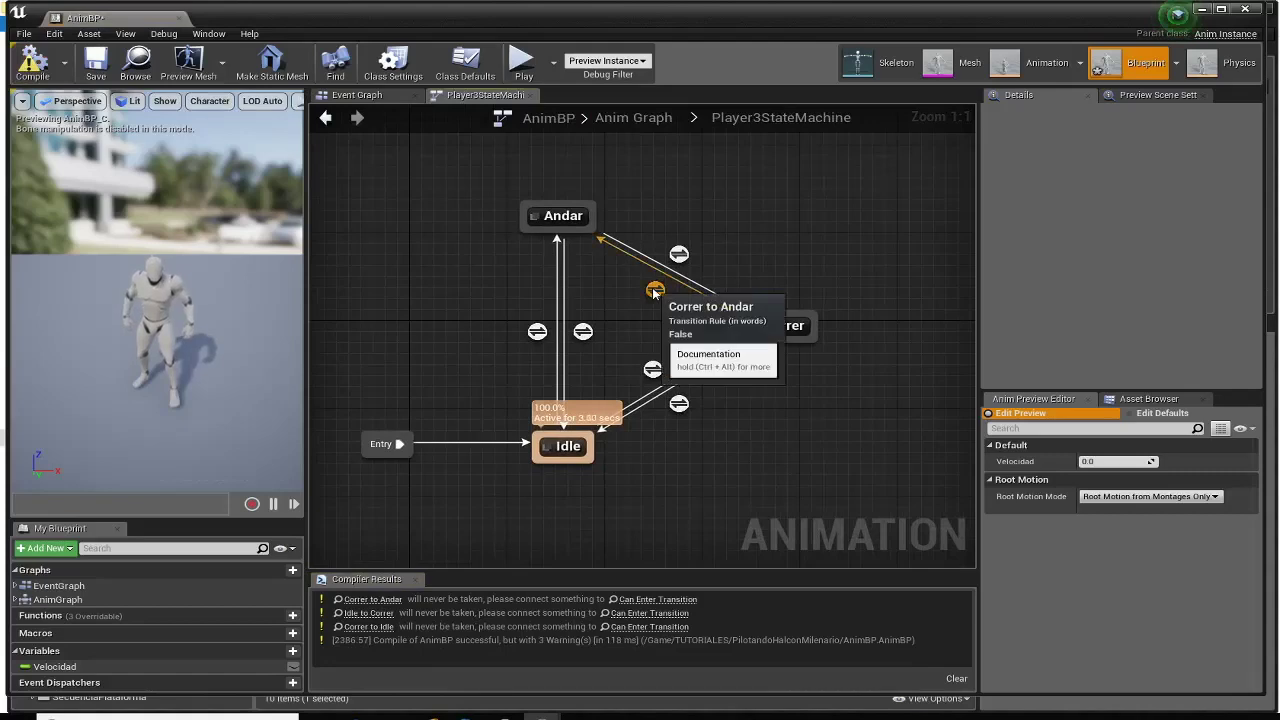
click(656, 292)
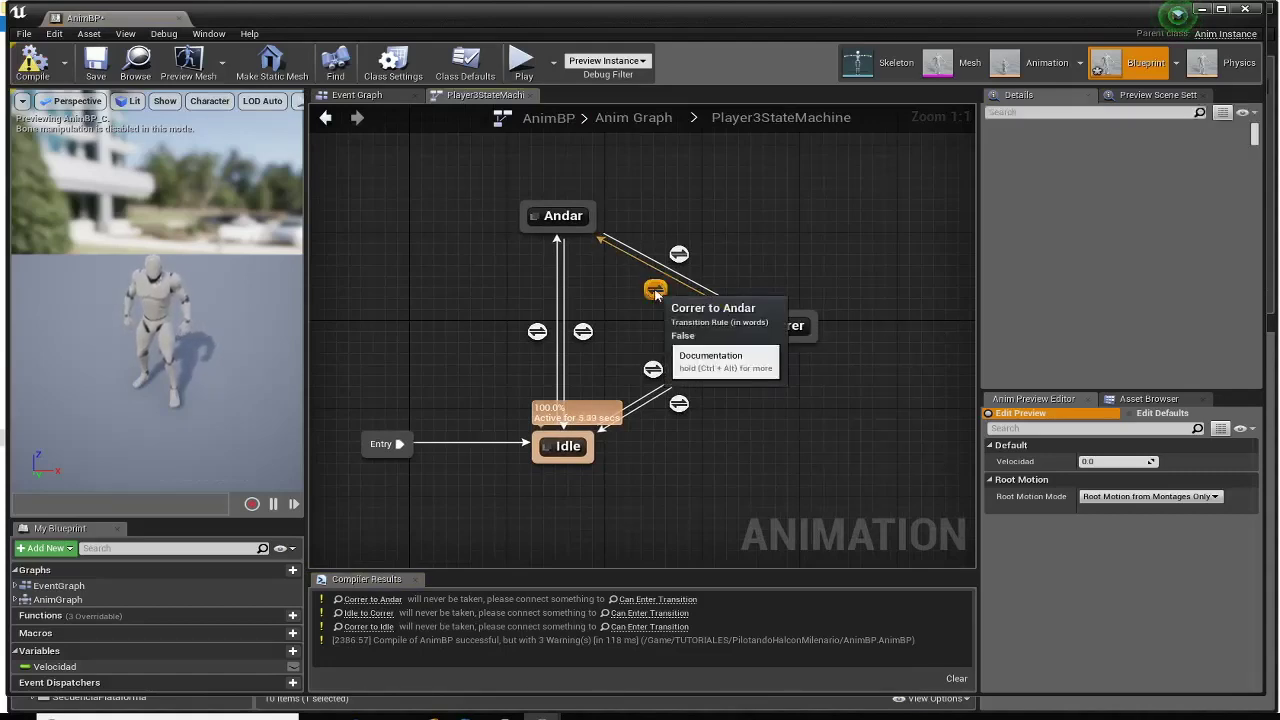
double_click(656, 292)
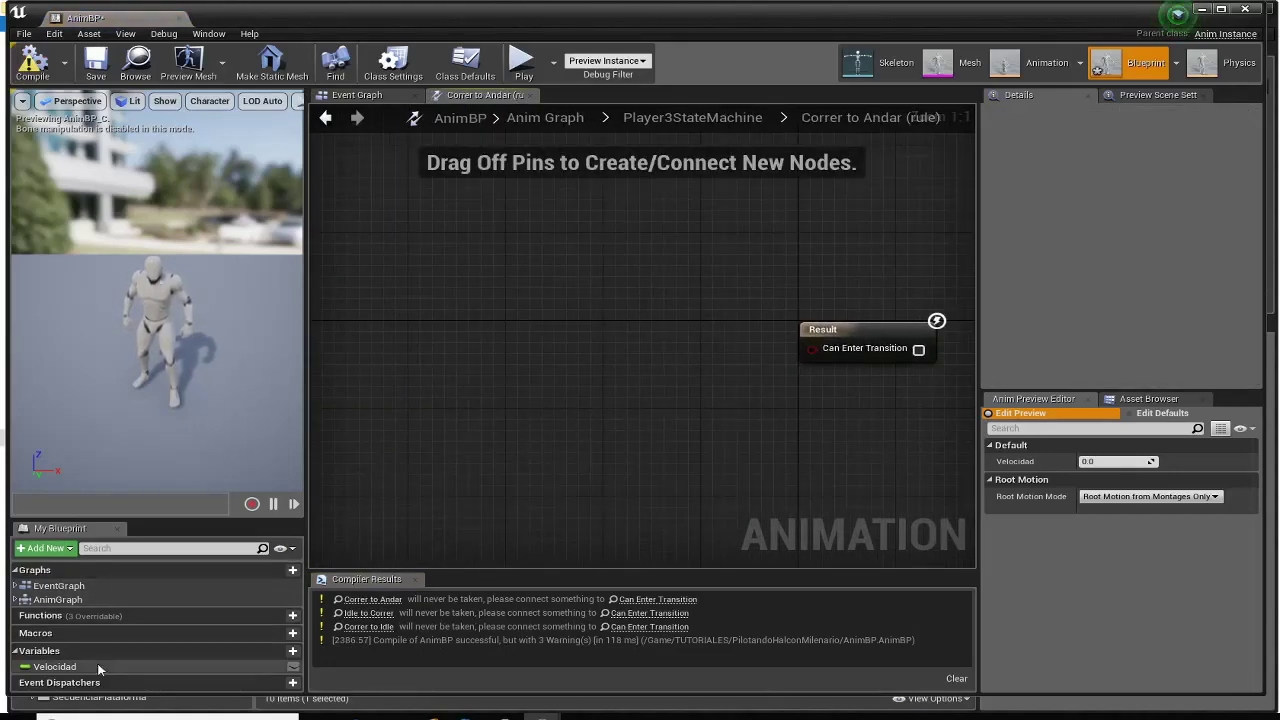
- Add a Velocidad getter feeding a float less-than comparison against 300
drag(98, 668, 418, 311)
click(465, 330)
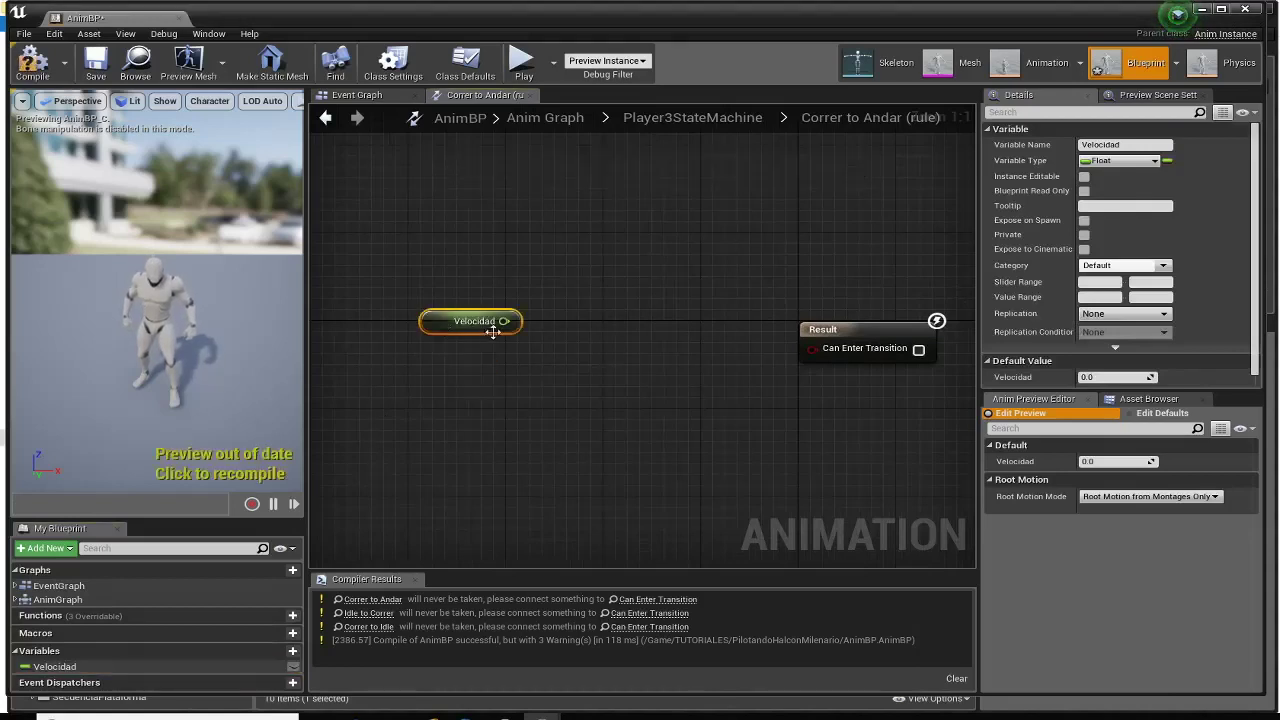
drag(503, 321, 585, 360)
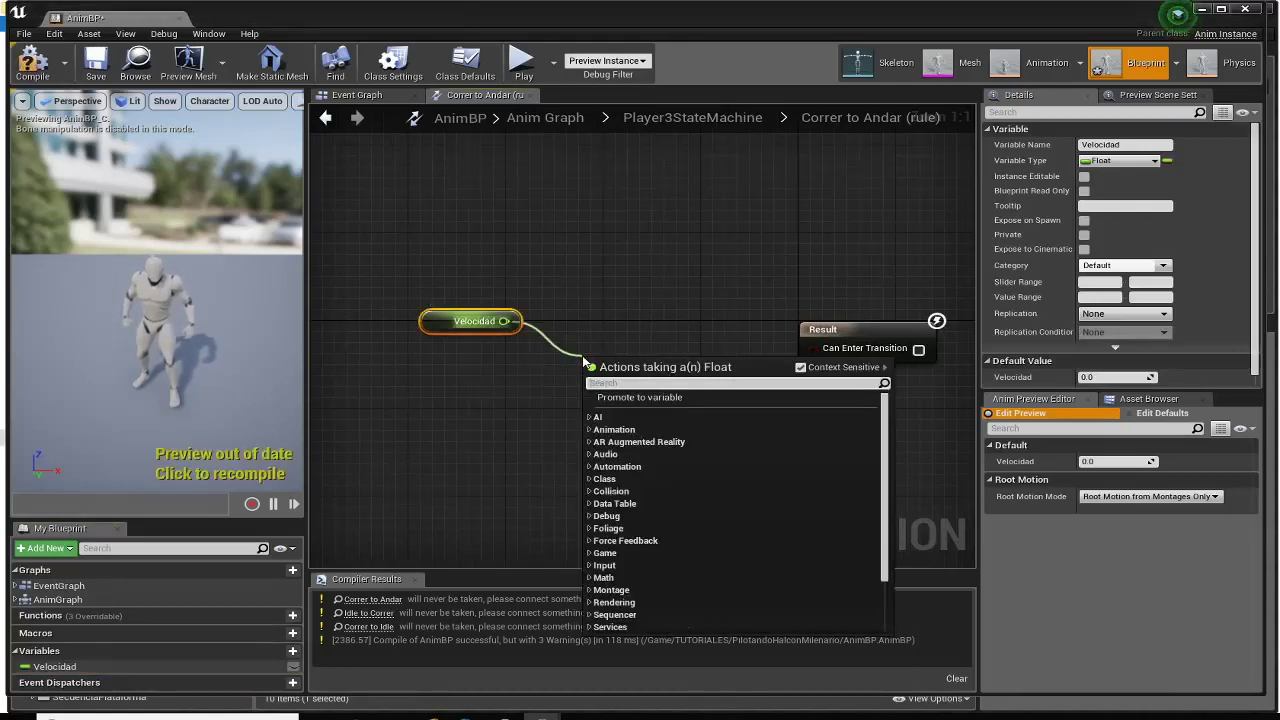
text(<)
click(650, 428)
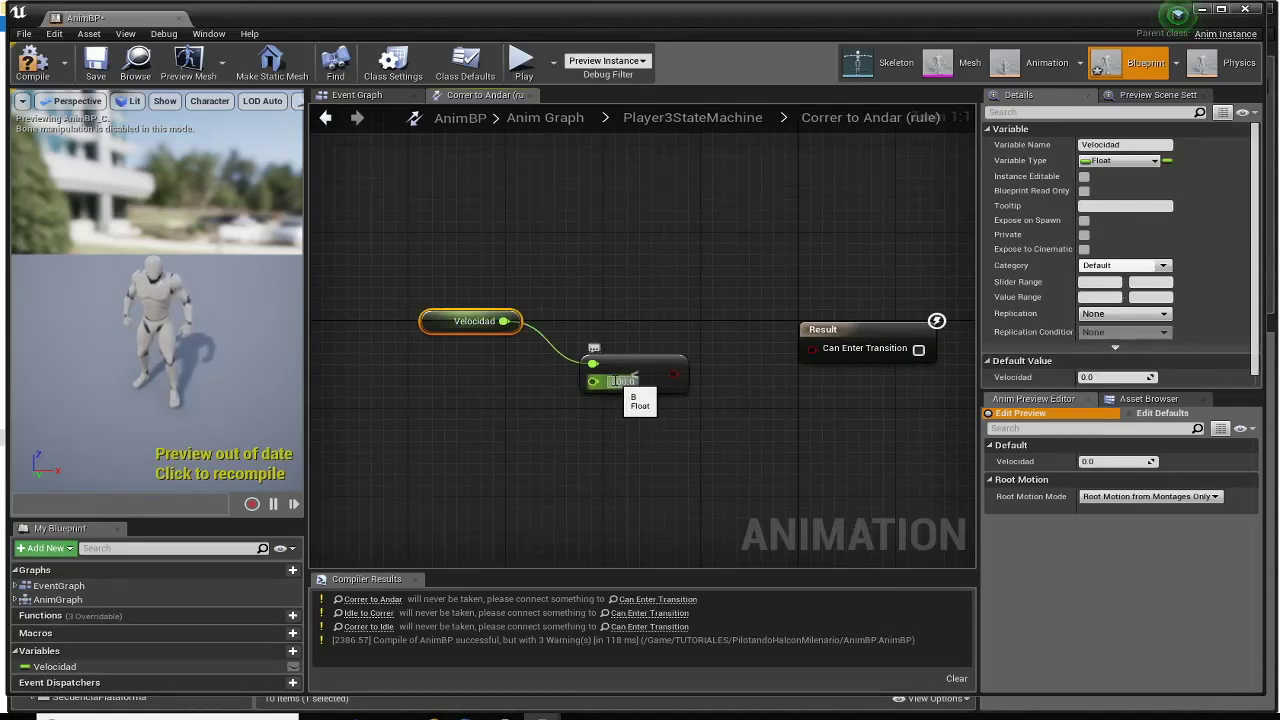
right_drag(592, 471, 595, 391)
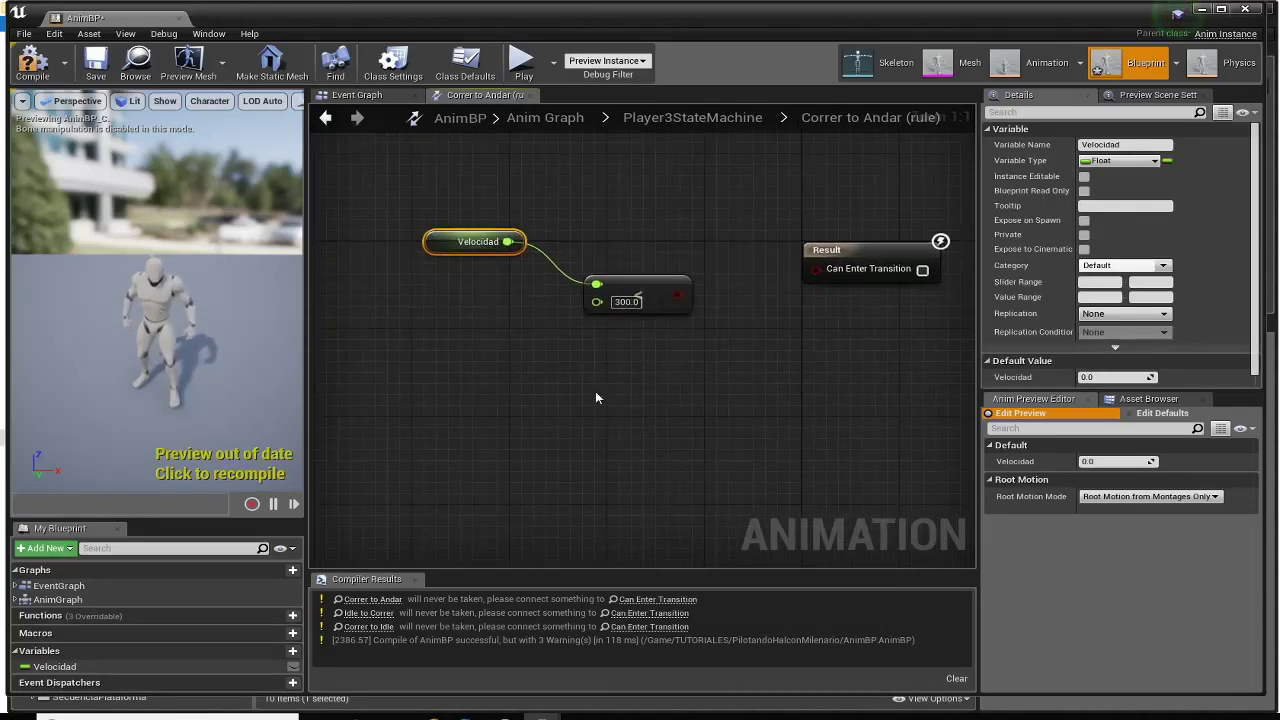
- Add a second Velocidad getter with a greater-than 5 comparison below the first
click(24, 666)
click(381, 413)
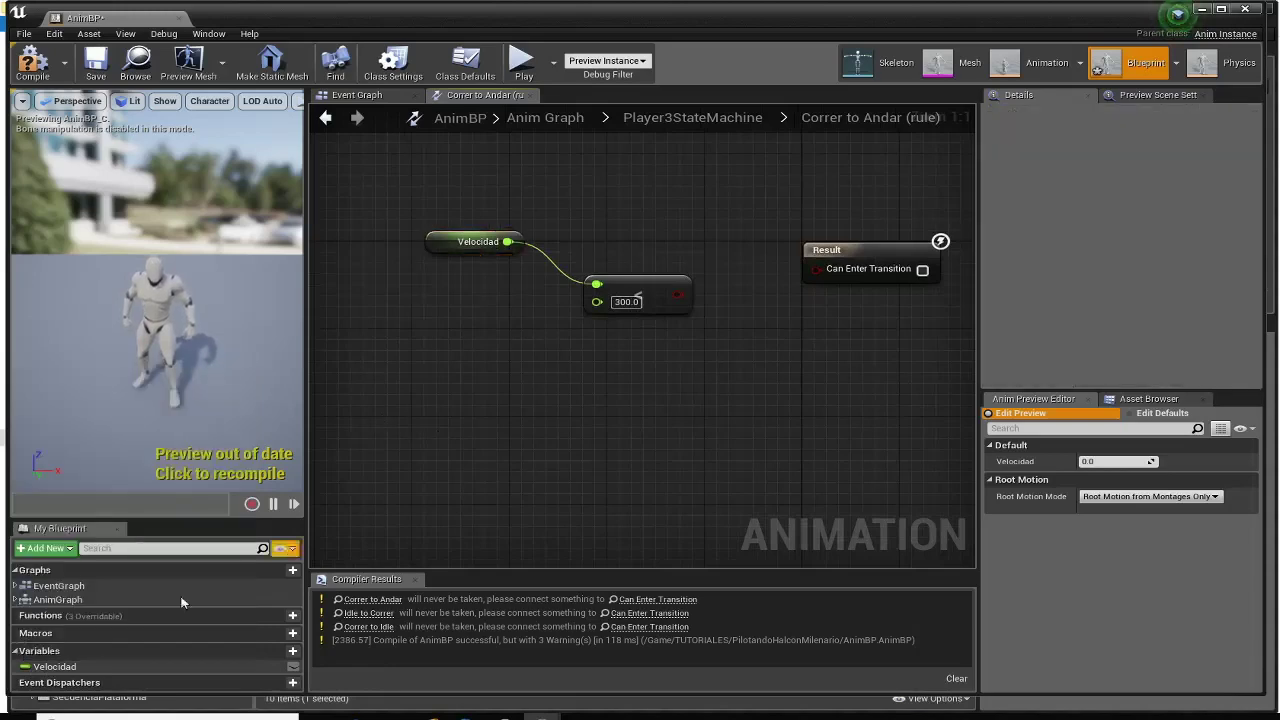
drag(54, 666, 404, 400)
click(438, 408)
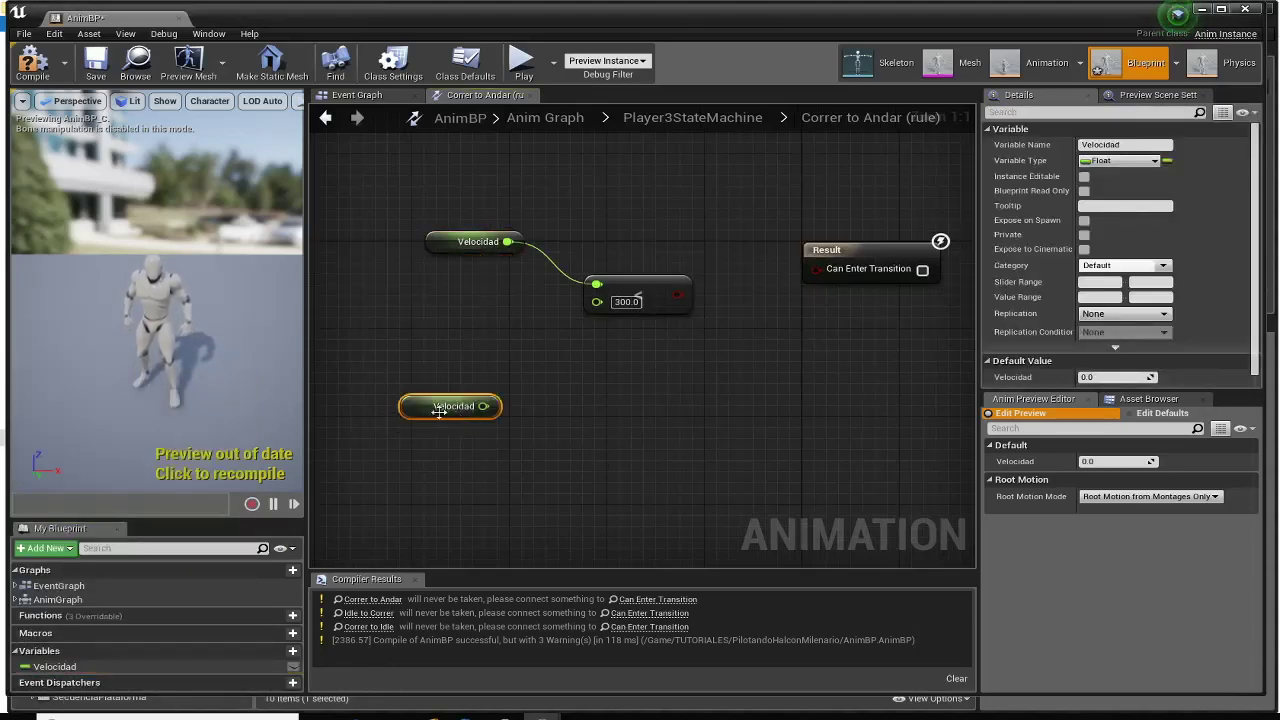
drag(483, 406, 604, 422)
text(>)
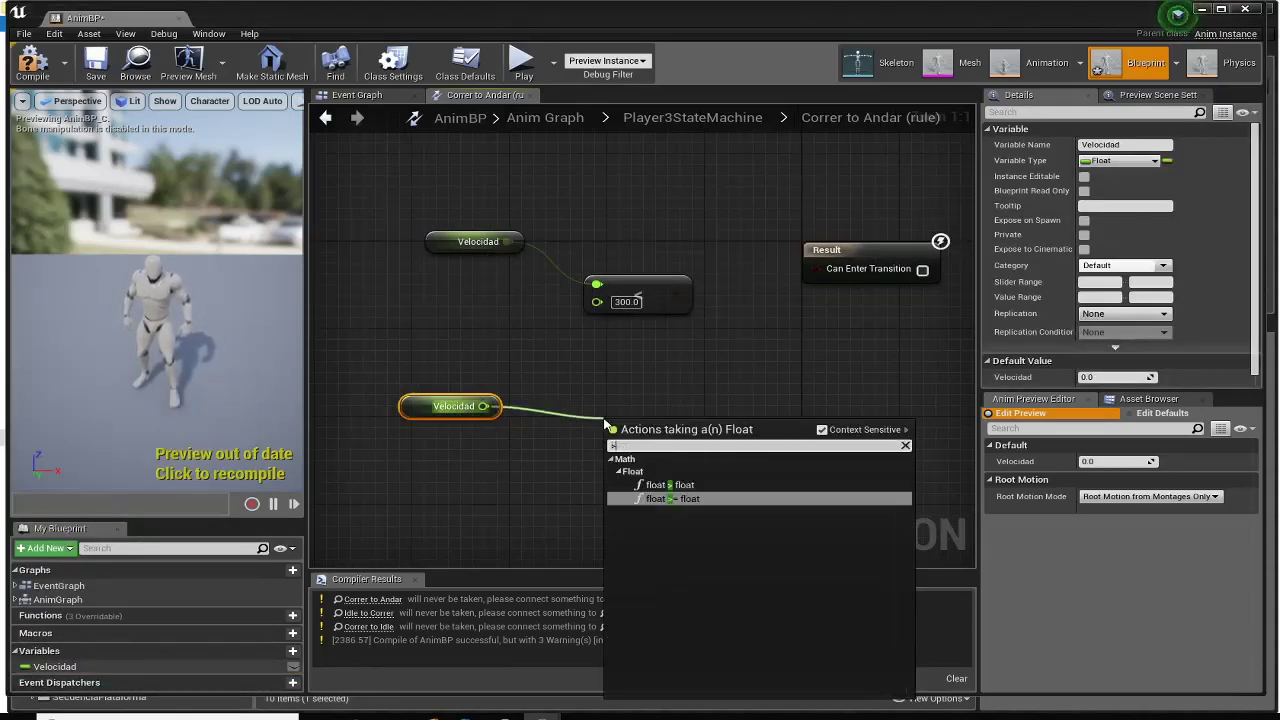
click(680, 485)
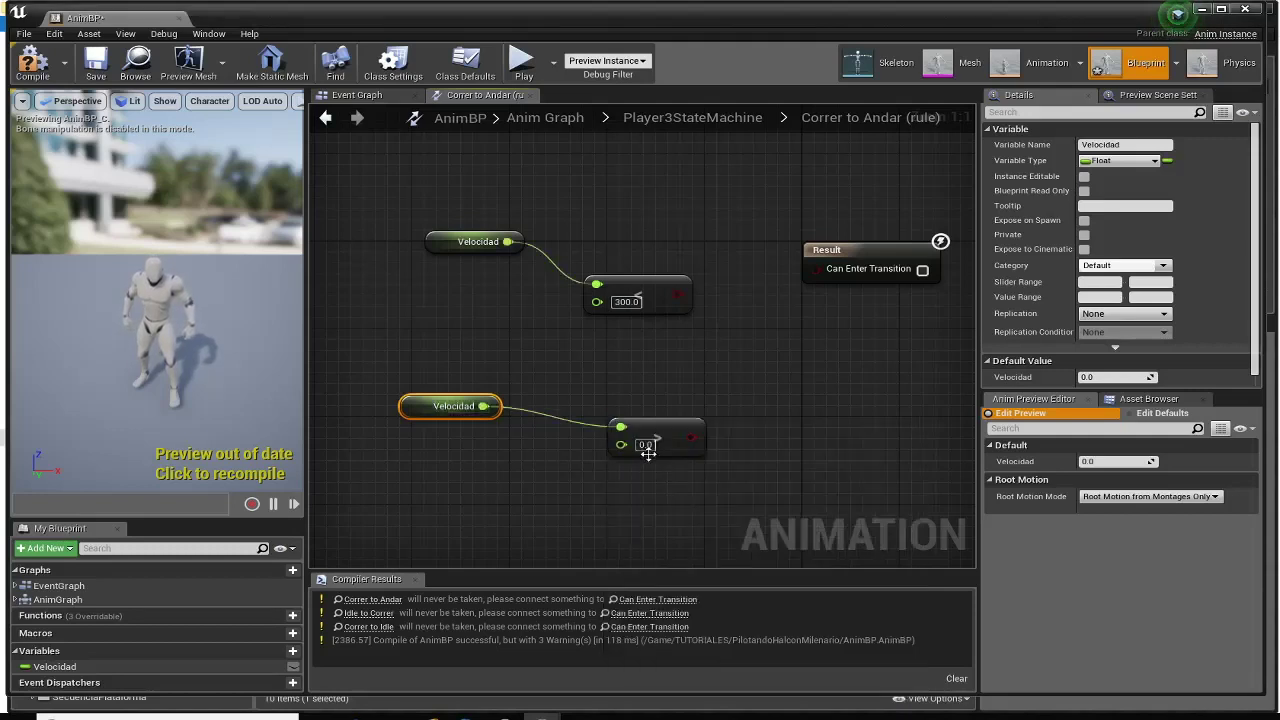
text(5)
key(Return)
drag(655, 432, 645, 366)
- Combine the < 300 and > 5 comparisons with an AND into Can Enter Transition, then recompile
drag(678, 294, 750, 336)
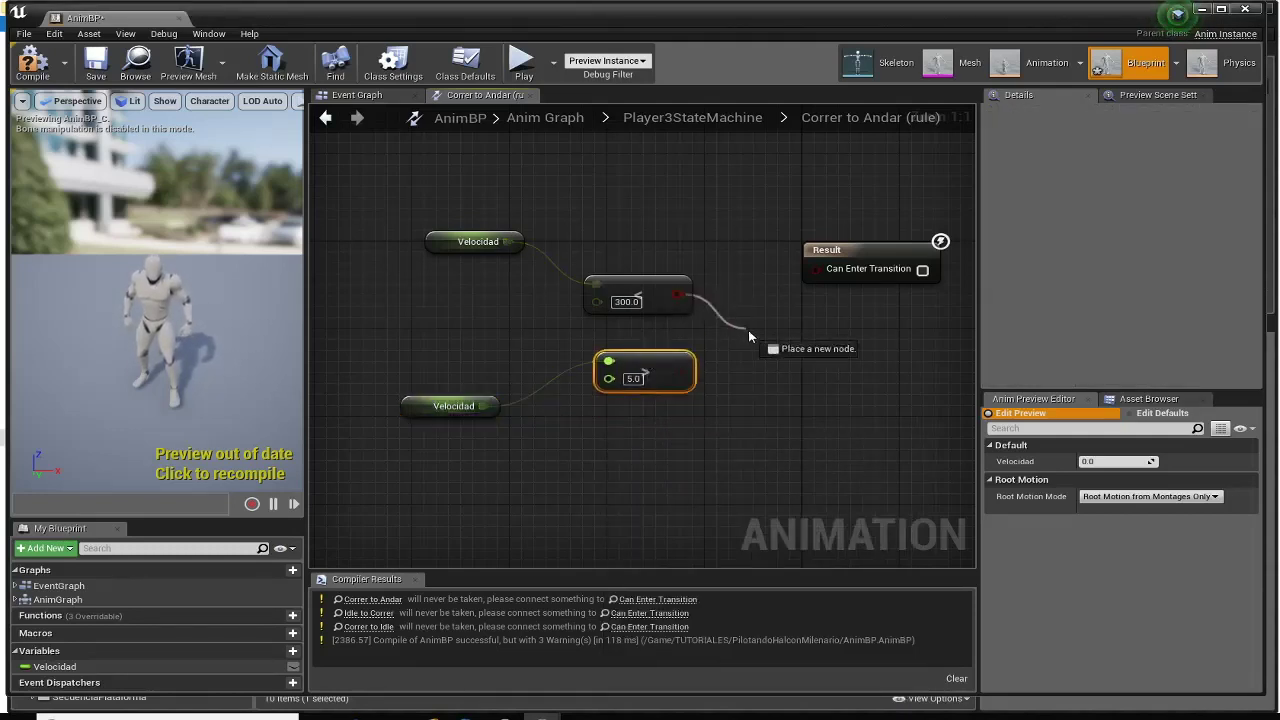
text(and)
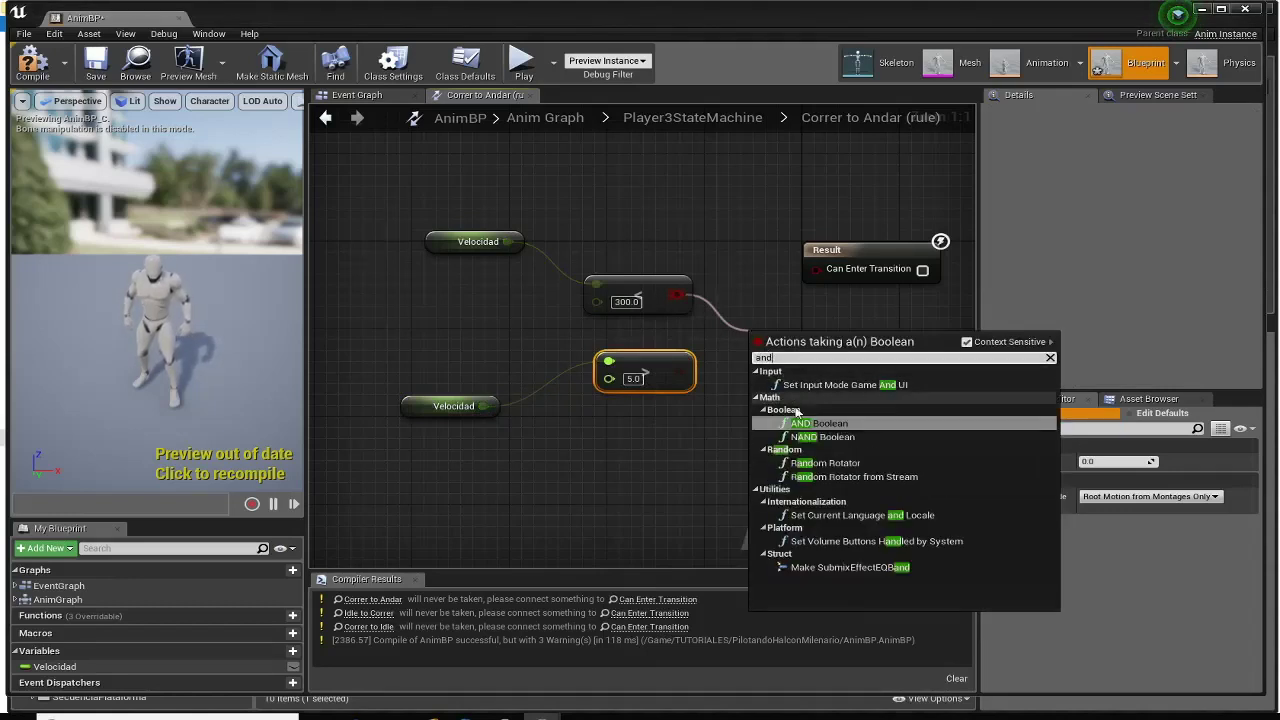
click(815, 424)
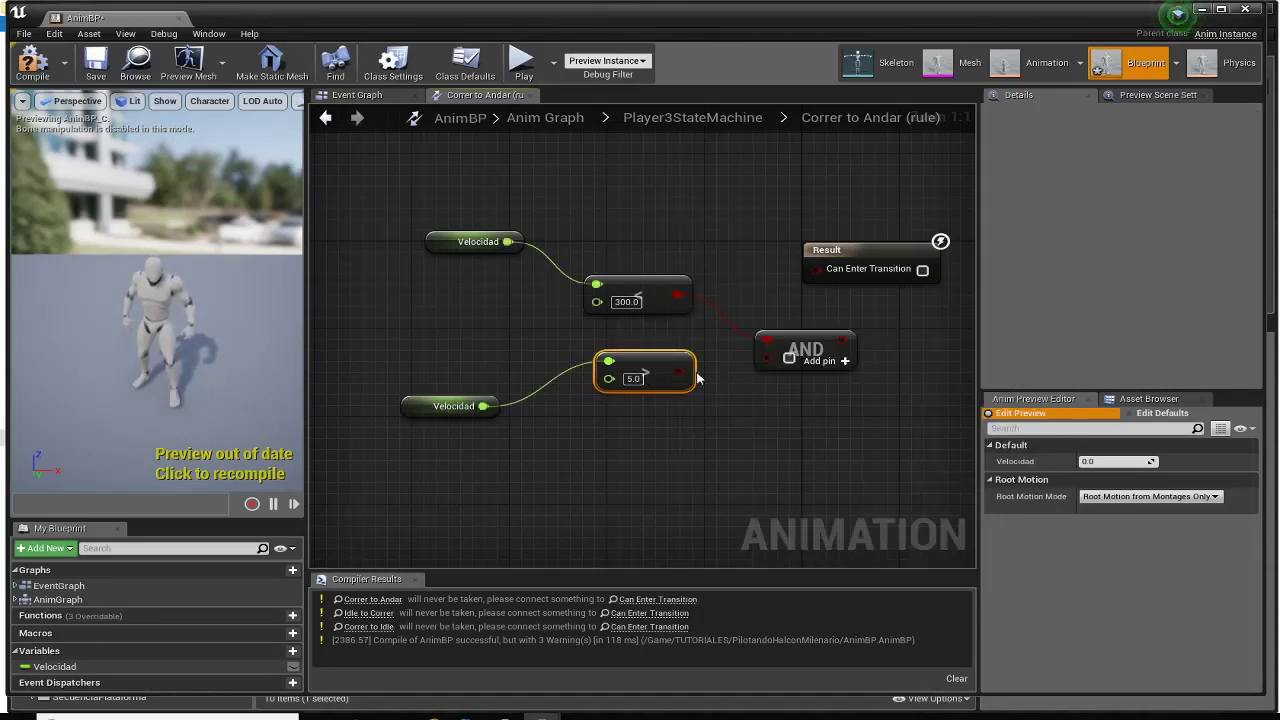
drag(679, 373, 767, 359)
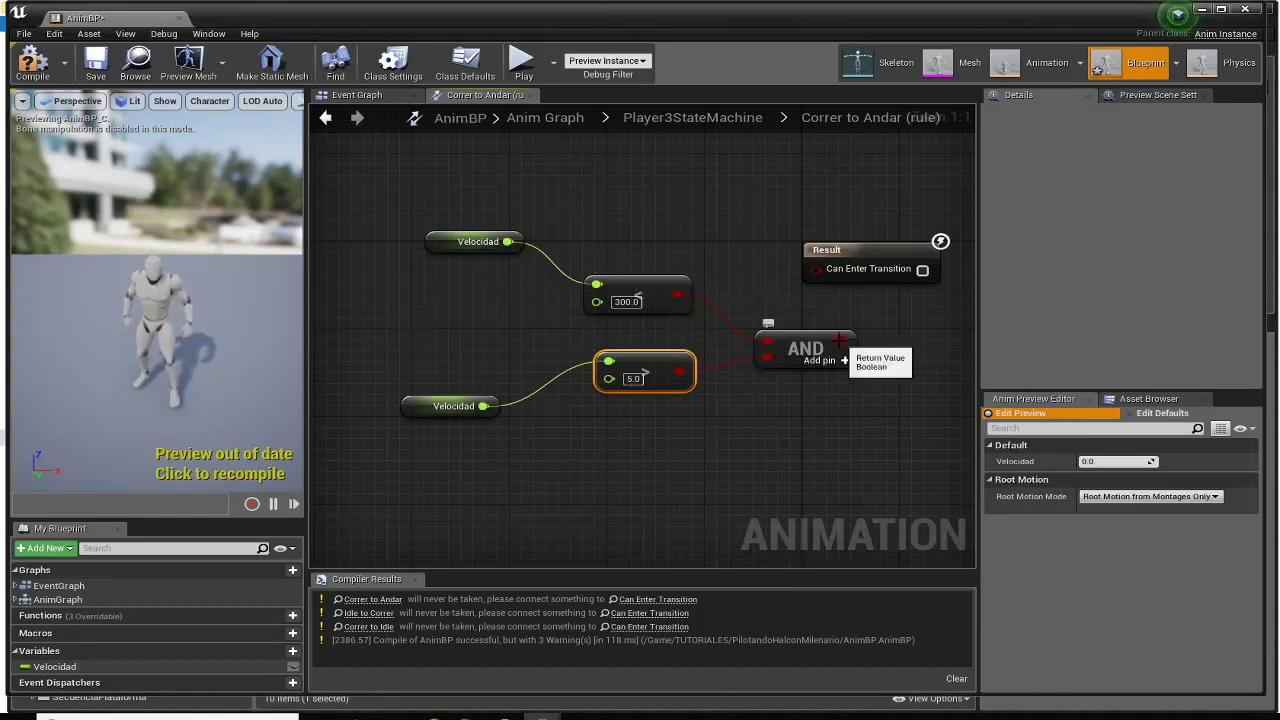
drag(842, 341, 816, 268)
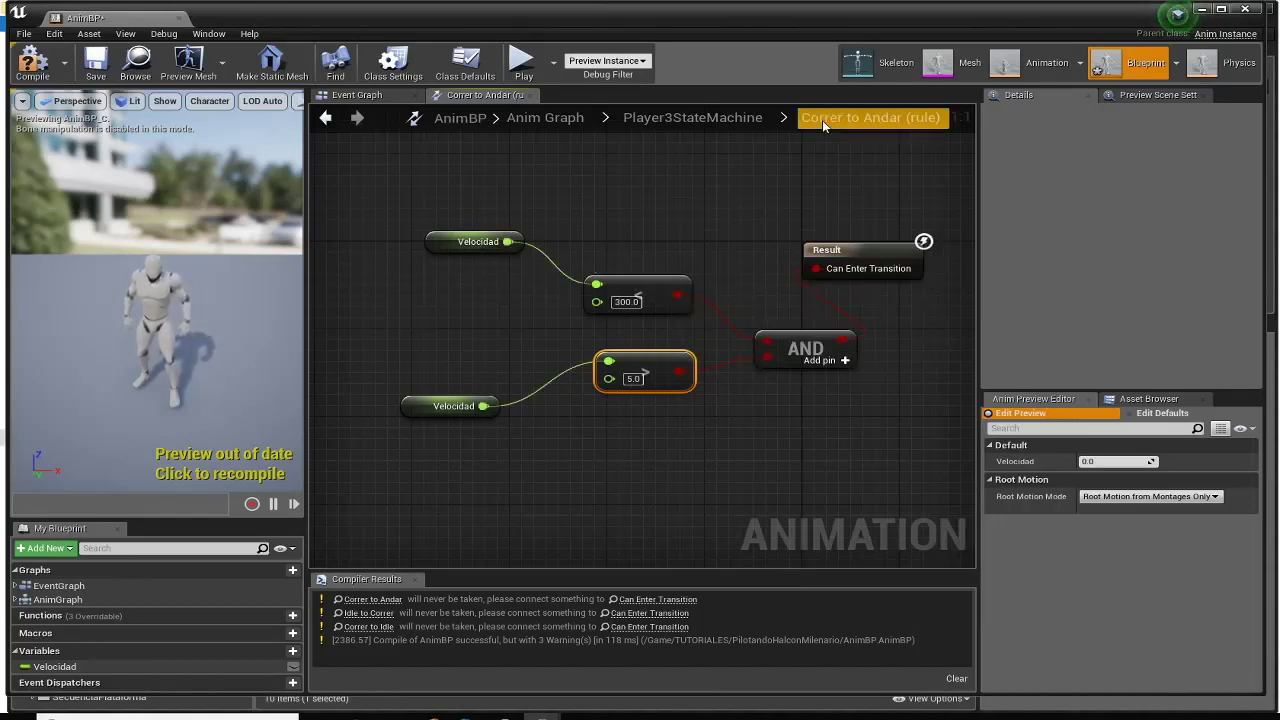
click(42, 62)
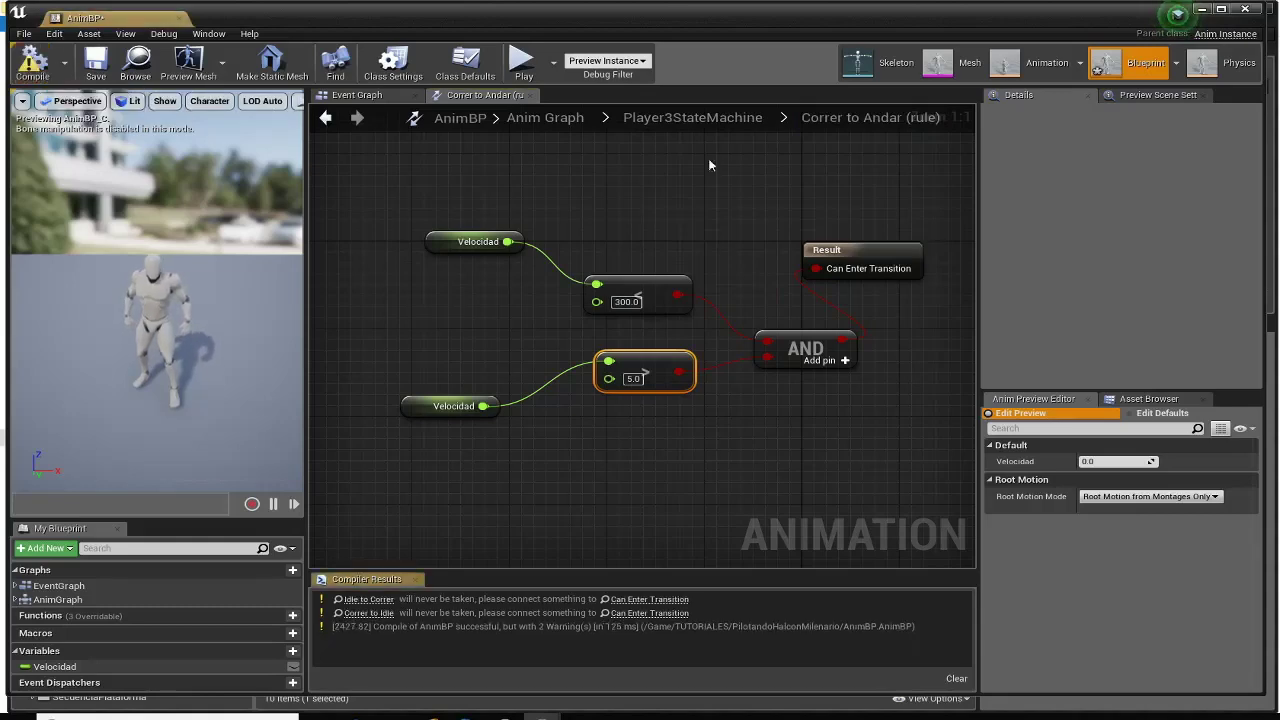
click(692, 117)
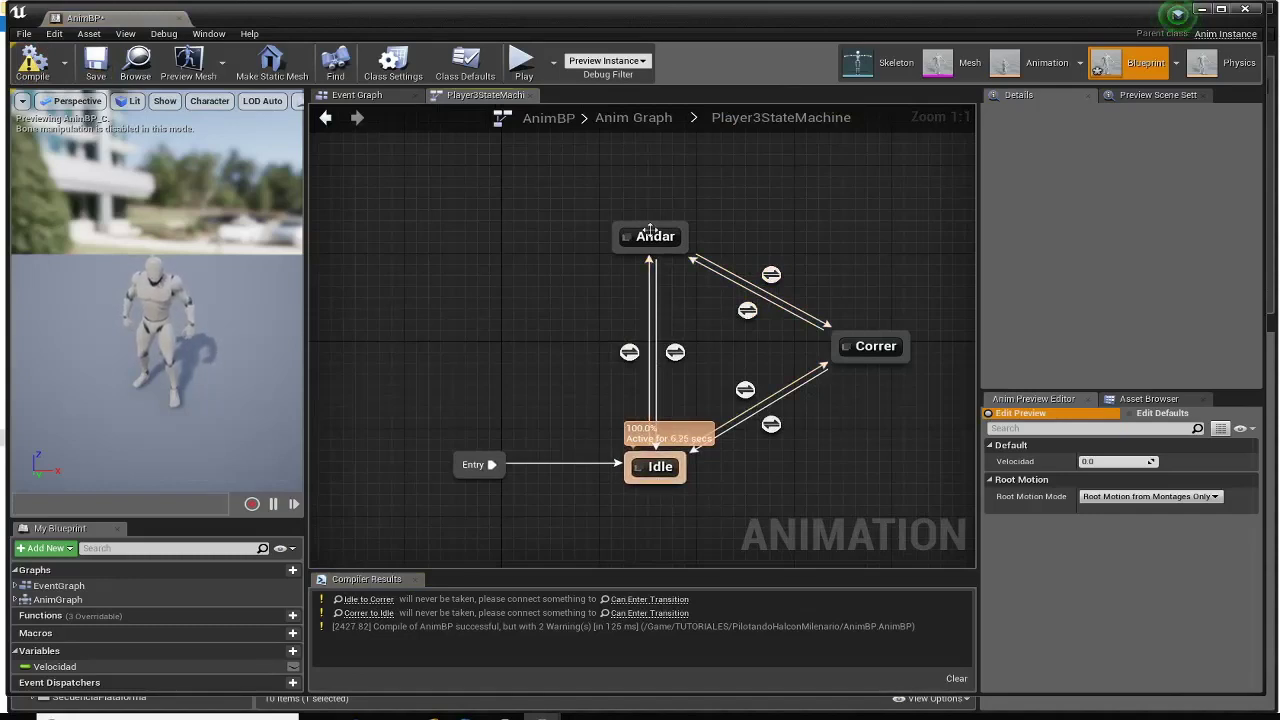
- Pan the Player3StateMachine graph to bring the Idle, Andar and Correr states into view
right_drag(765, 401, 677, 312)
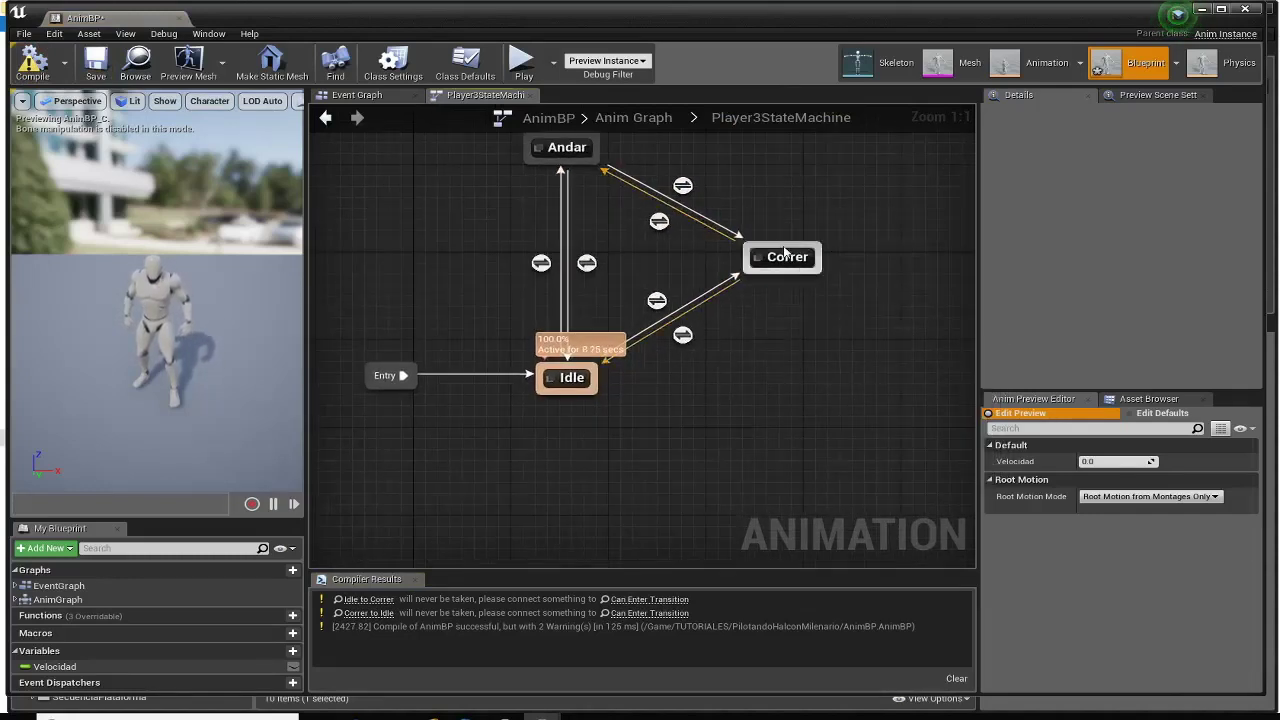
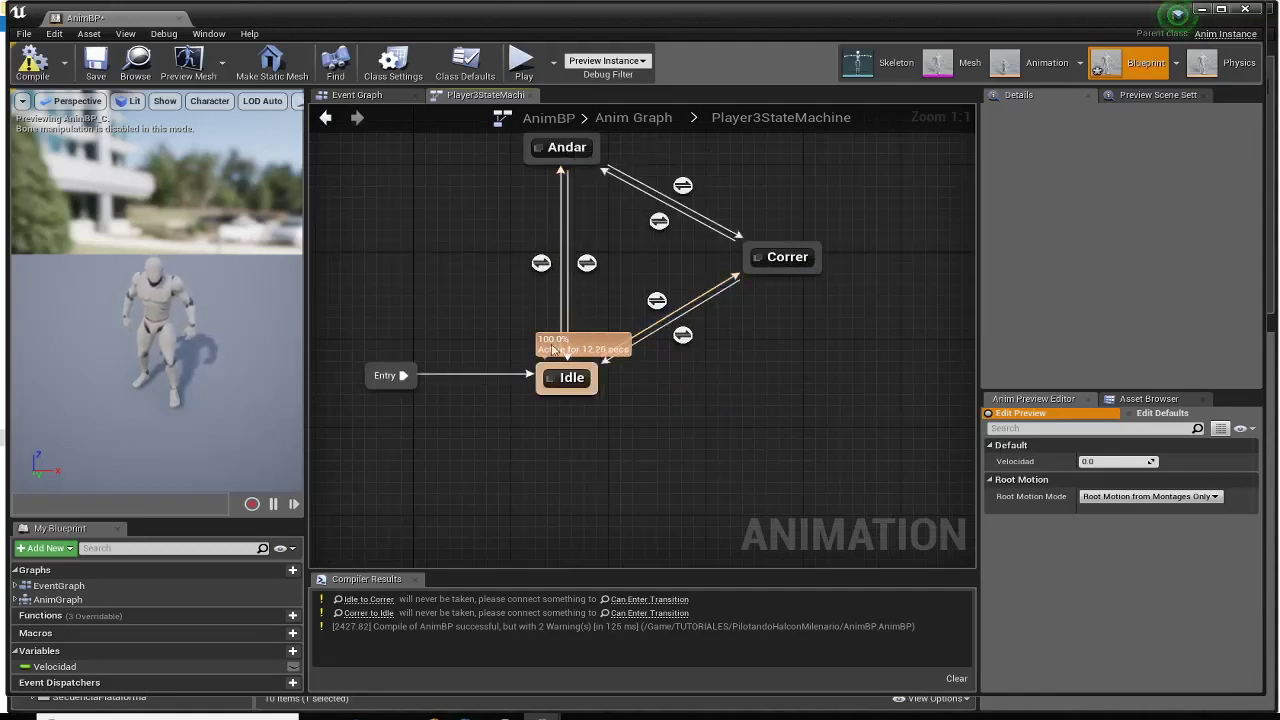
- In the Correr to Idle rule, feed a Velocidad getter into a float < comparison
double_click(586, 262)
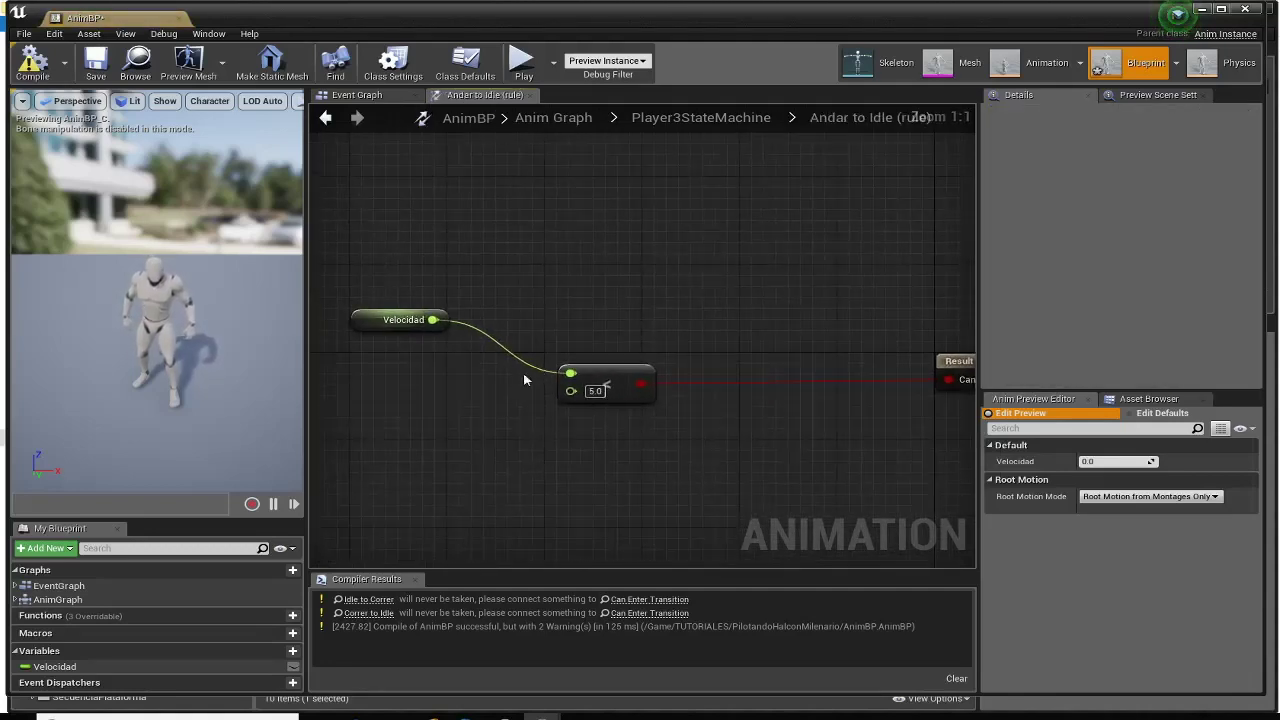
click(700, 117)
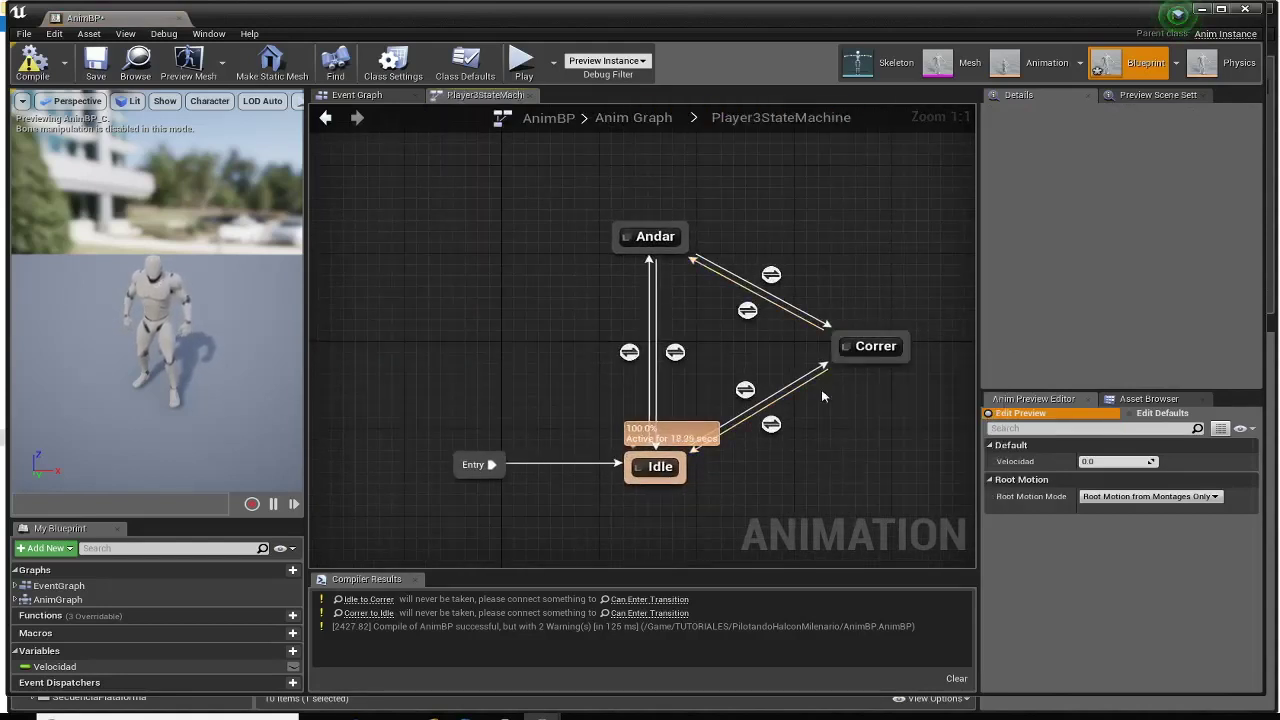
double_click(770, 425)
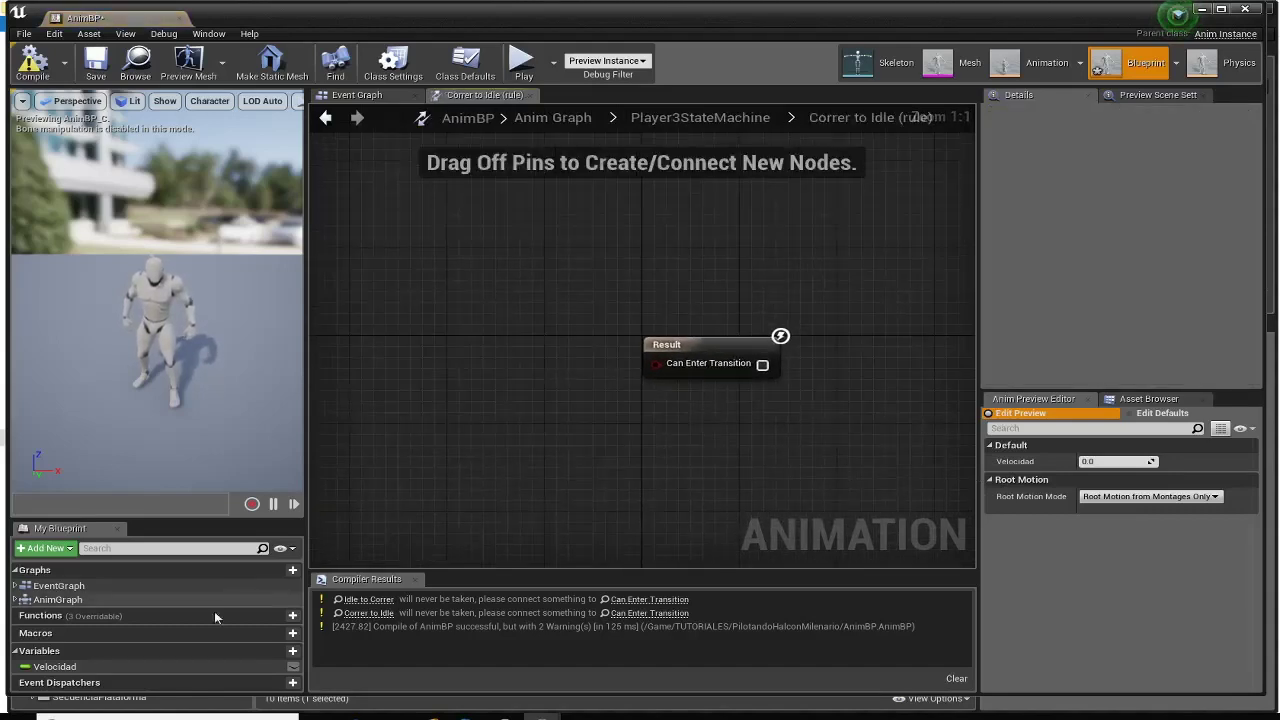
drag(116, 671, 412, 341)
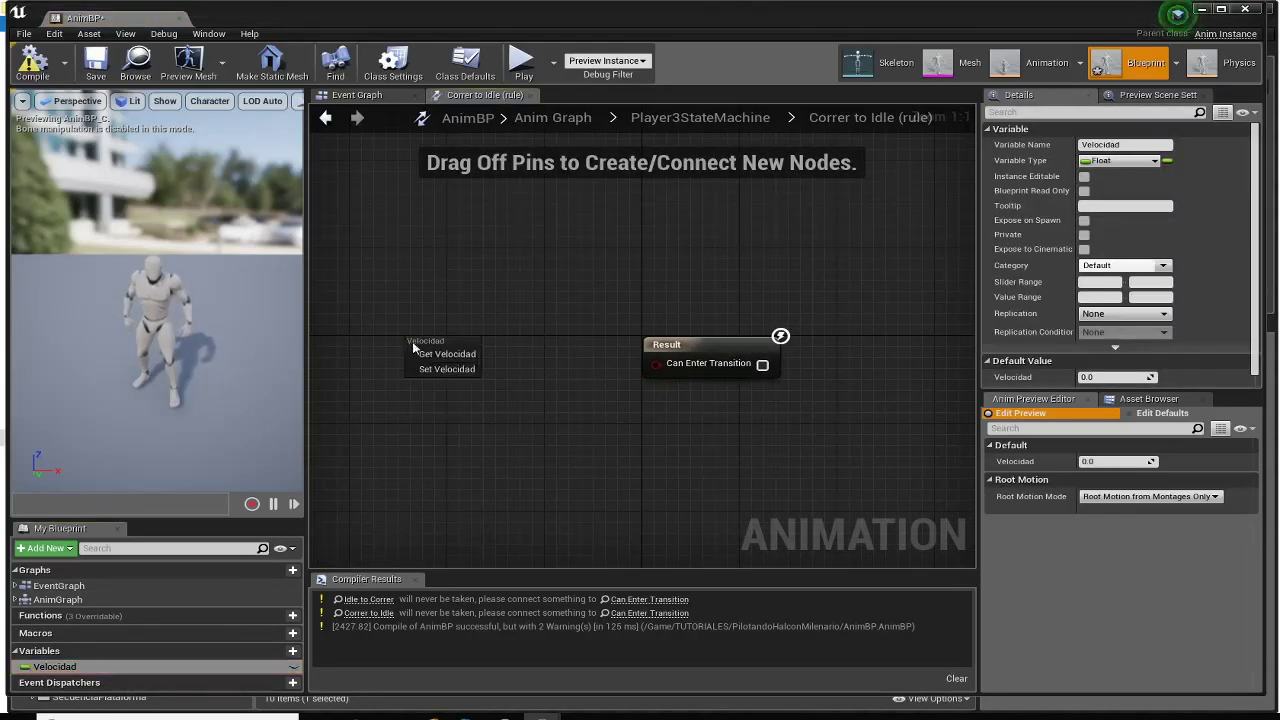
click(420, 347)
drag(493, 347, 570, 421)
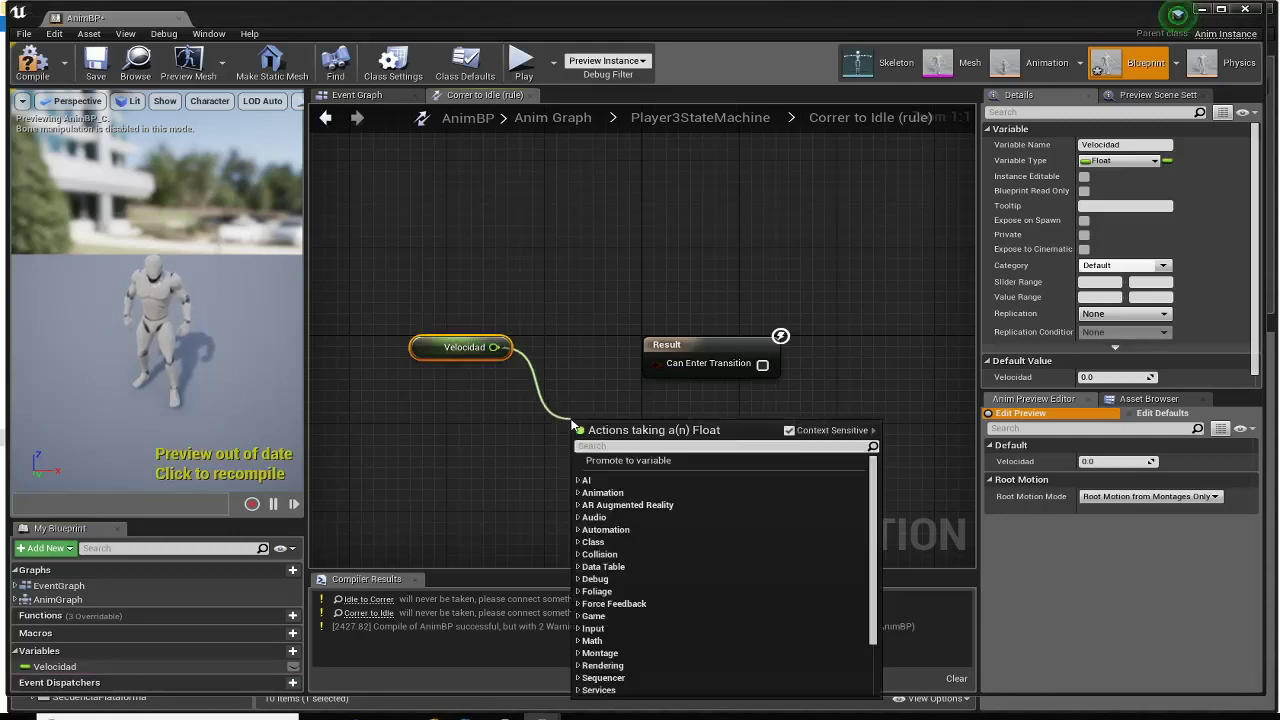
text(<)
click(637, 485)
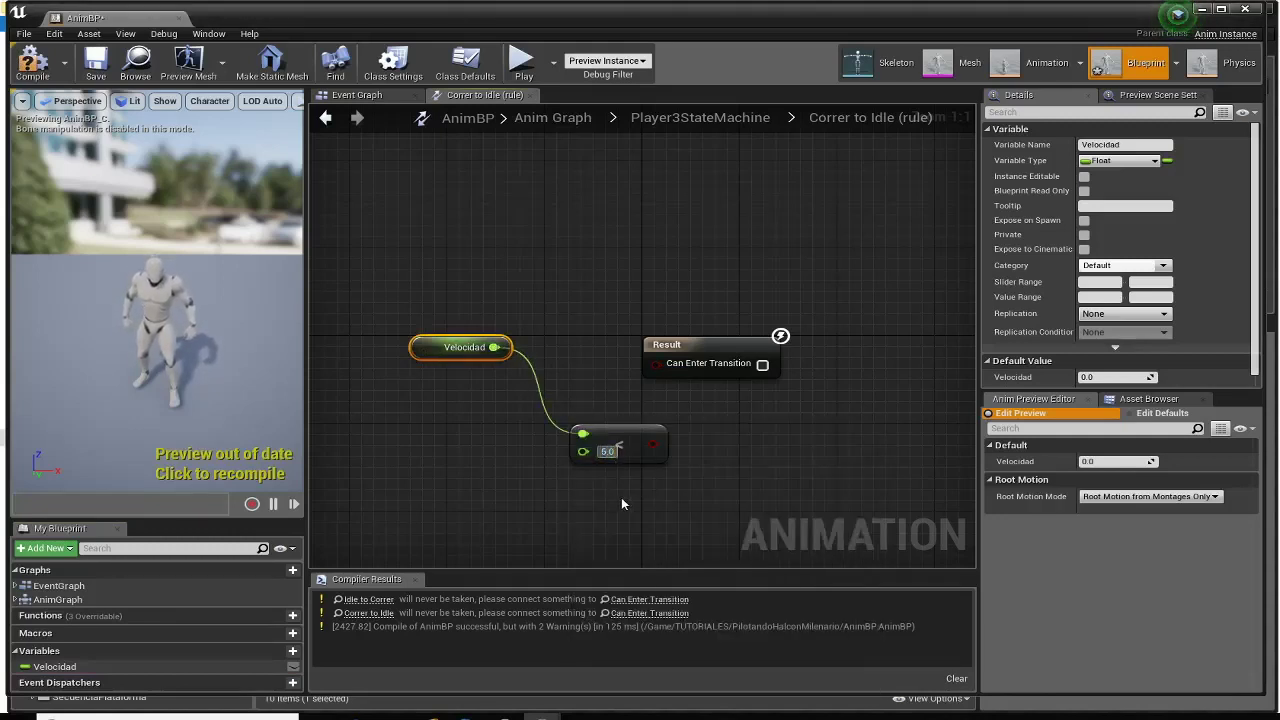
- Set the comparison to 5.0, wire it to Can Enter Transition, and recompile the AnimBP
text(5)
drag(718, 357, 875, 357)
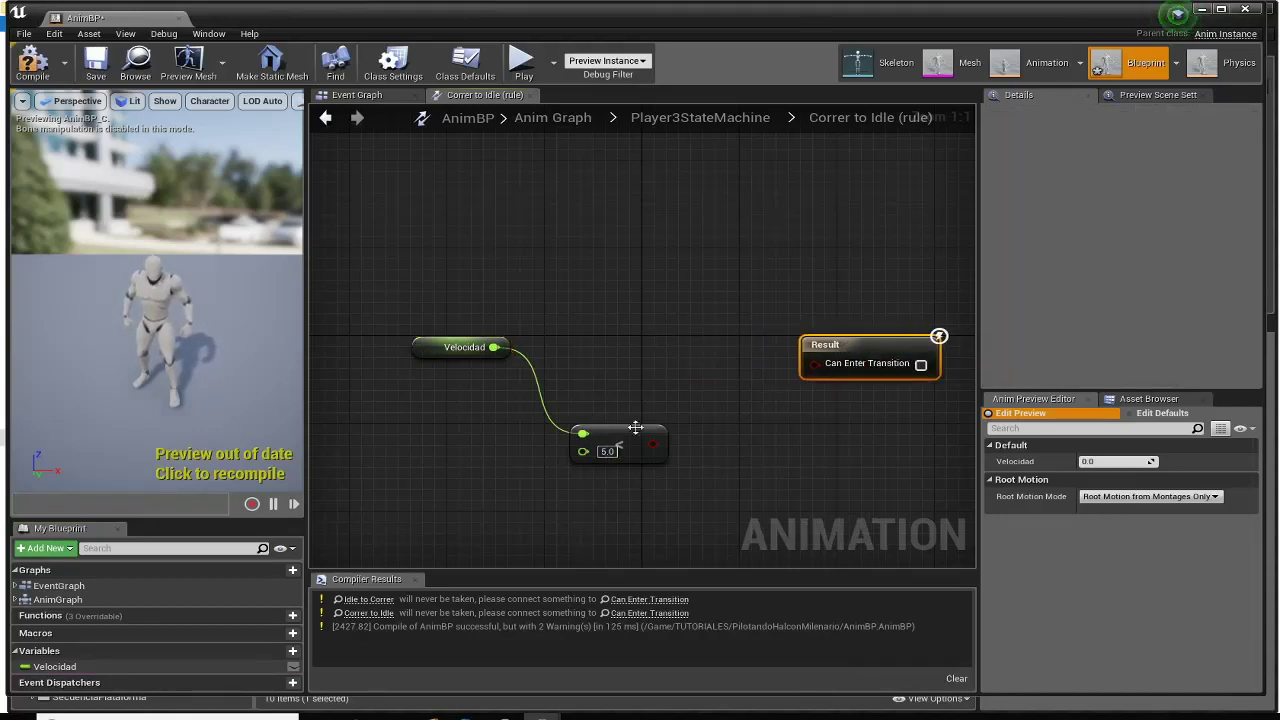
drag(630, 445, 630, 400)
right_drag(599, 490, 522, 480)
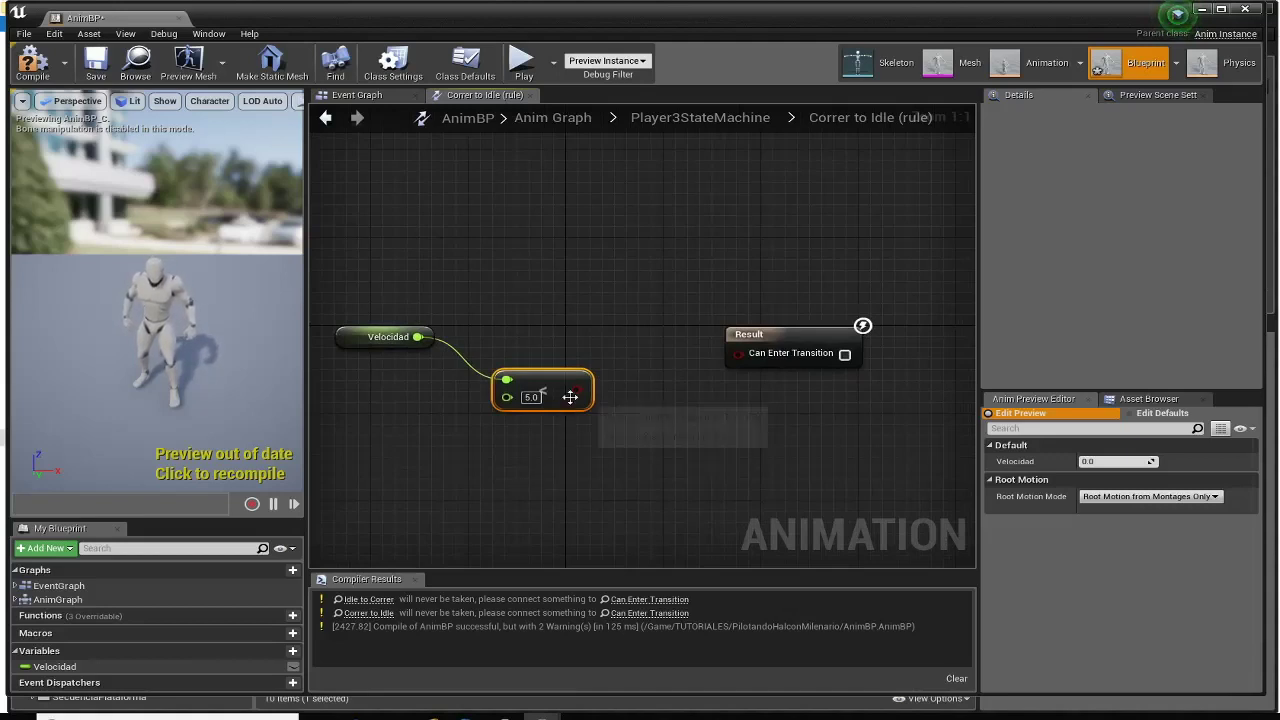
drag(575, 390, 739, 353)
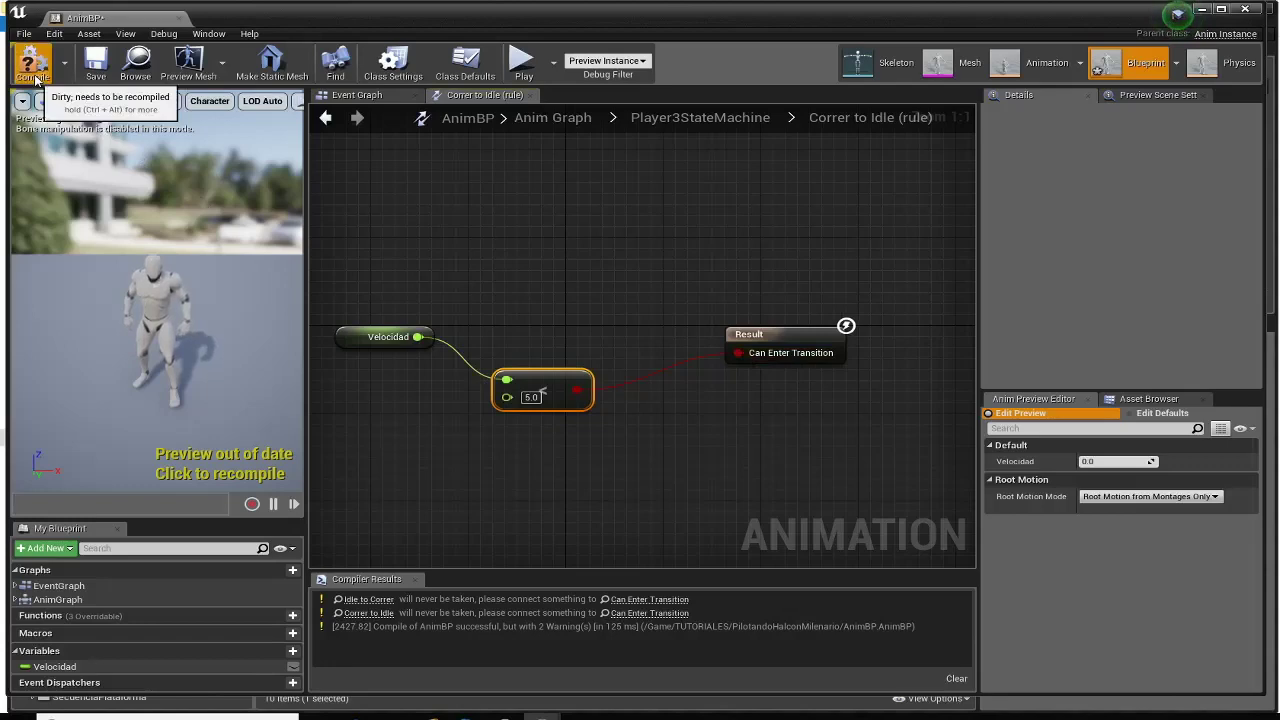
click(33, 60)
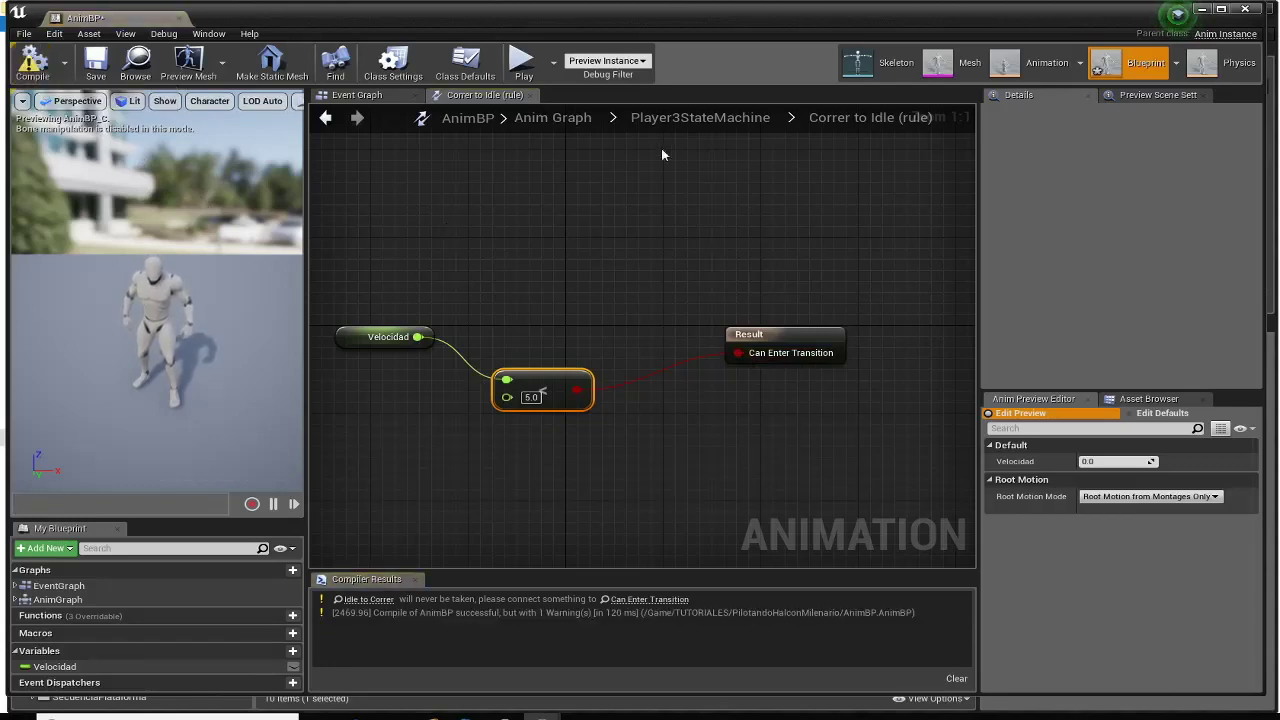
click(700, 118)
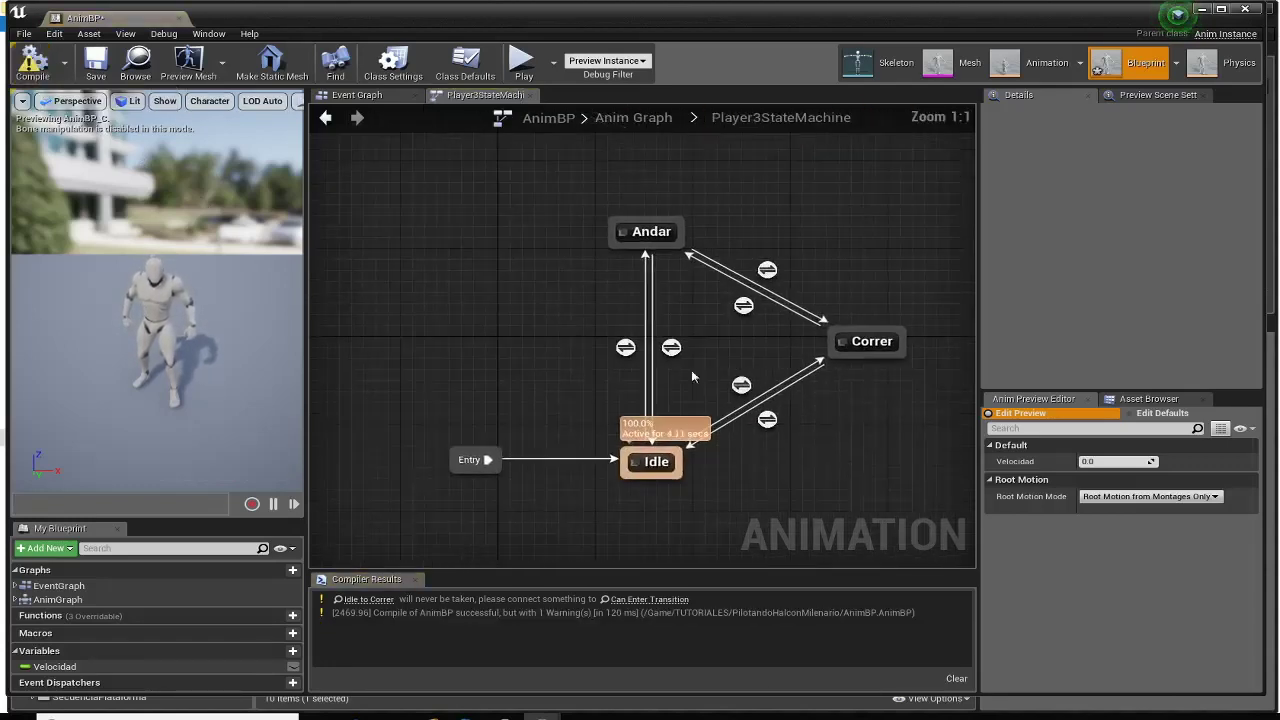
- Drive the Idle to Correr Result with a Velocidad >= 300.0 comparison and recompile
double_click(744, 391)
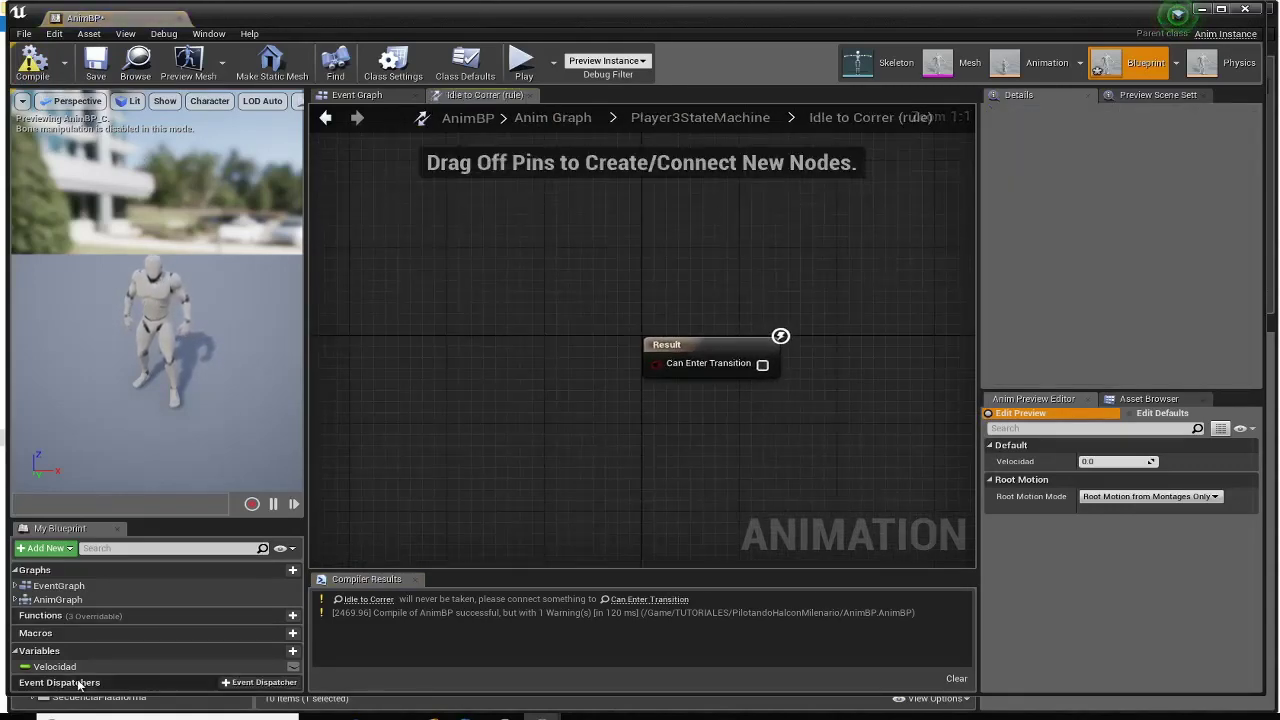
drag(60, 667, 373, 350)
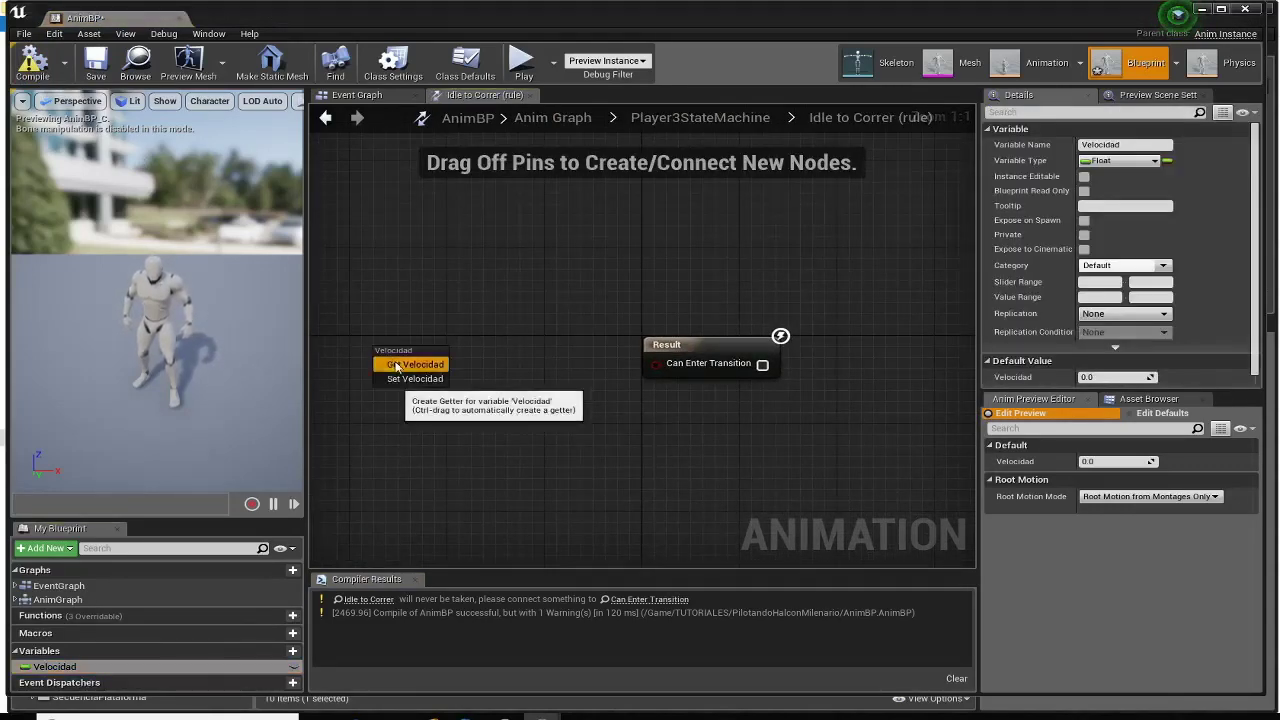
click(415, 363)
drag(457, 358, 537, 432)
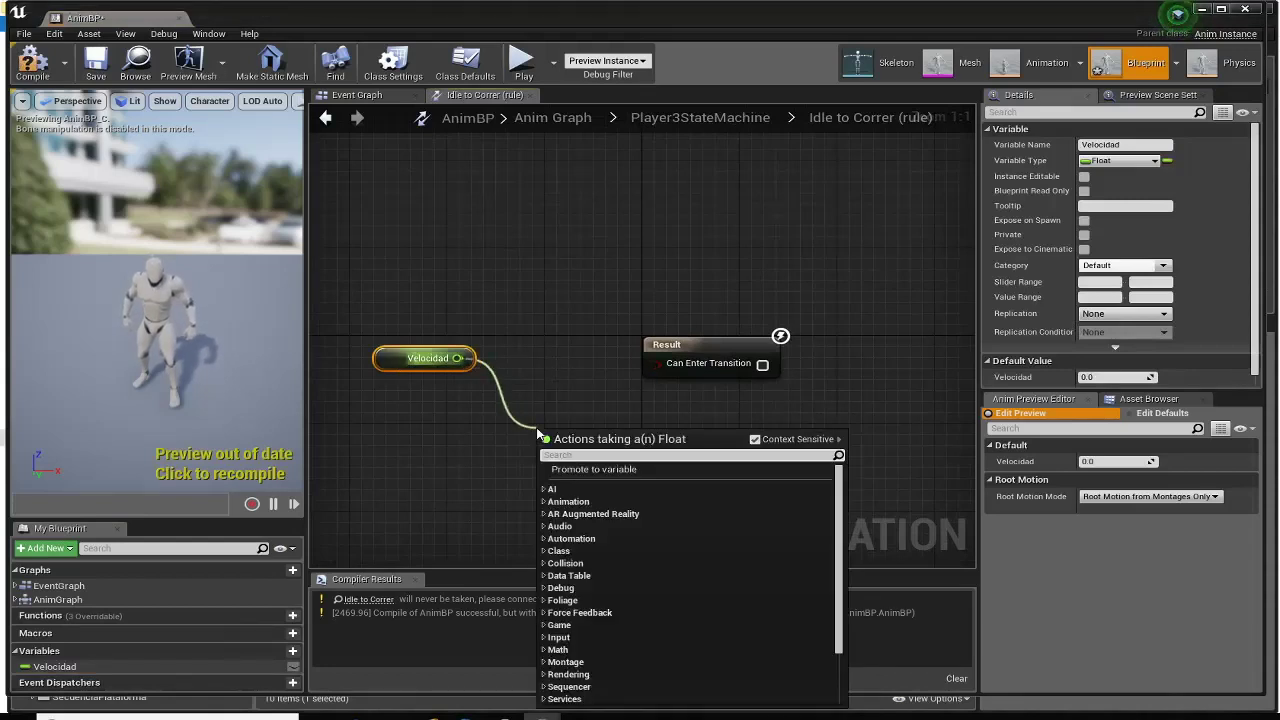
text(>=)
click(594, 497)
text(300)
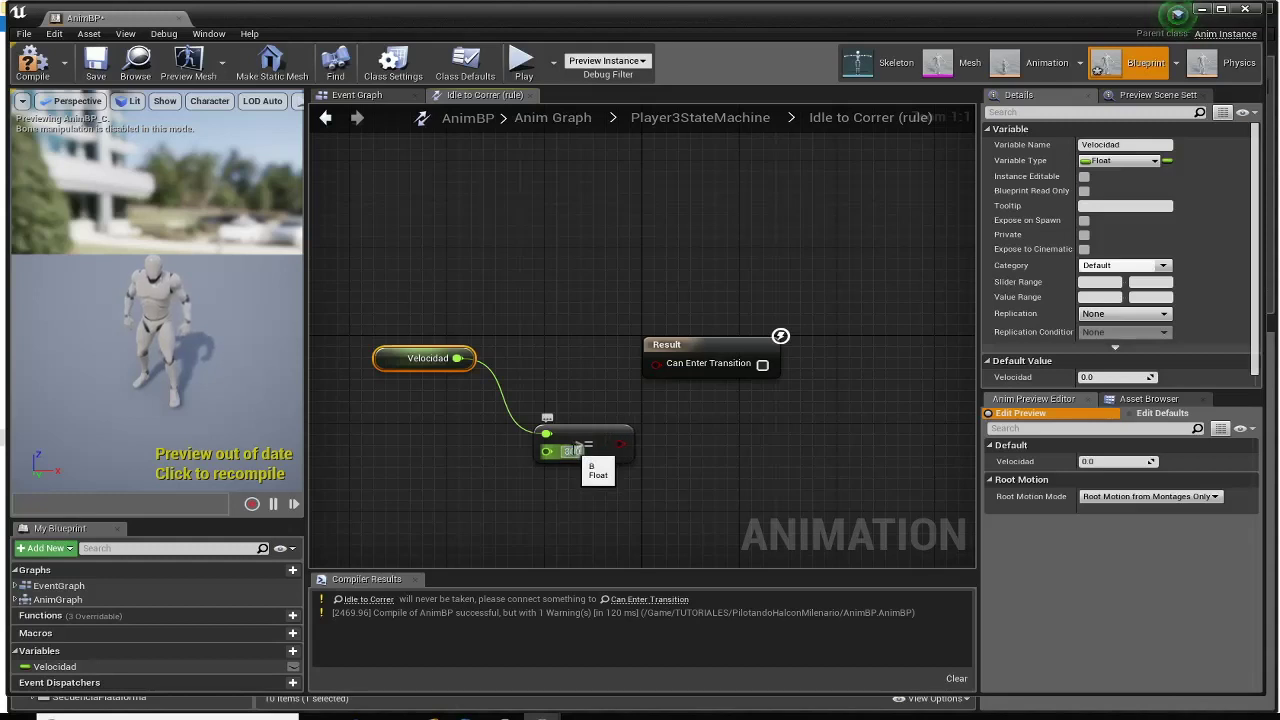
drag(624, 449, 656, 363)
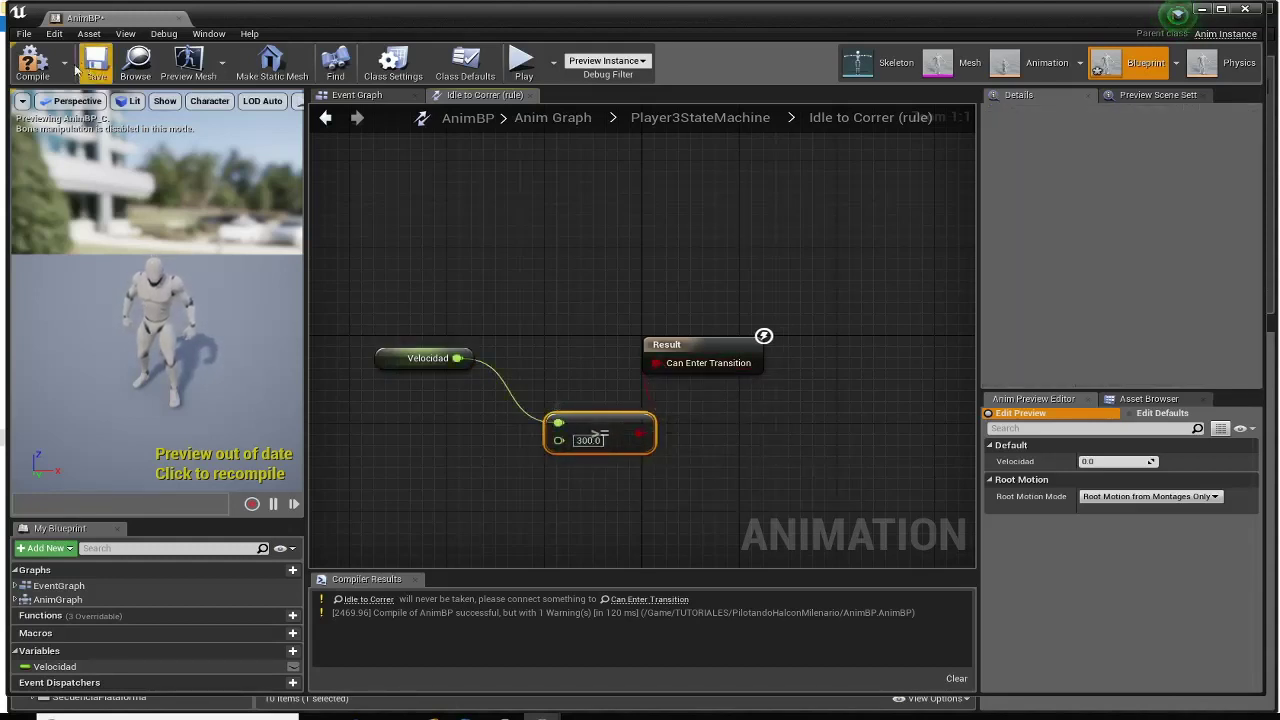
click(32, 60)
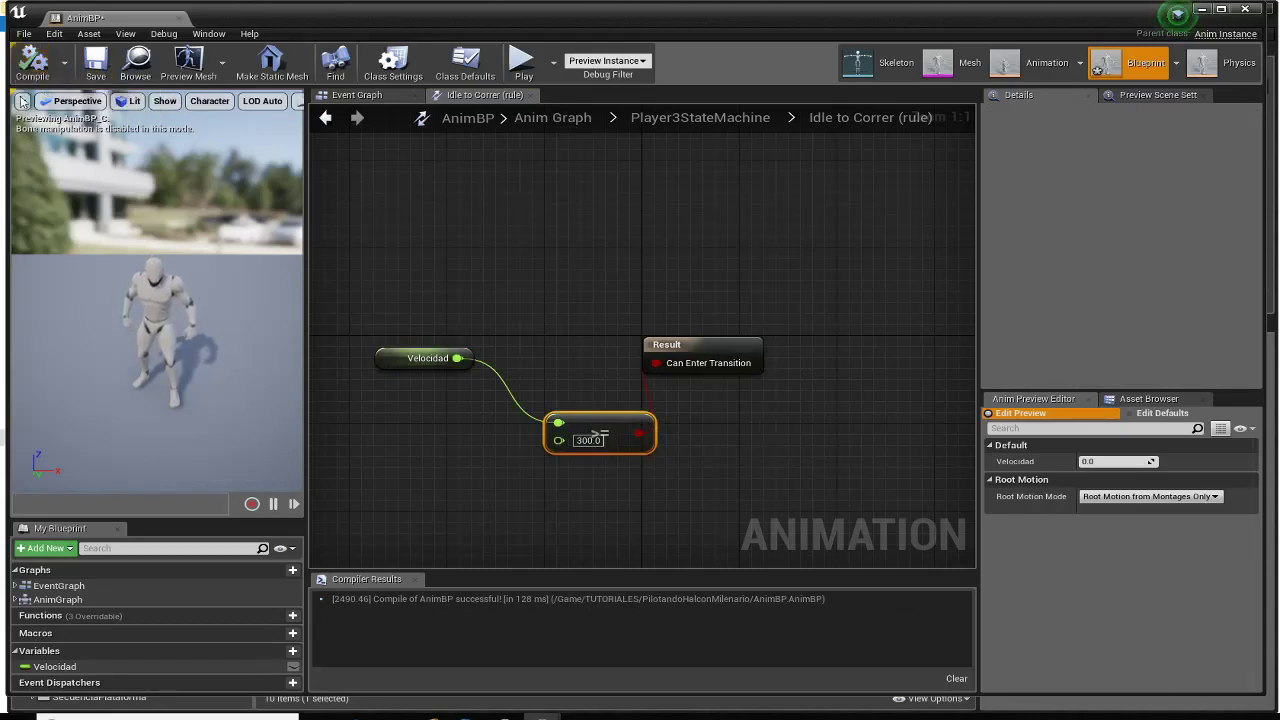
click(700, 117)
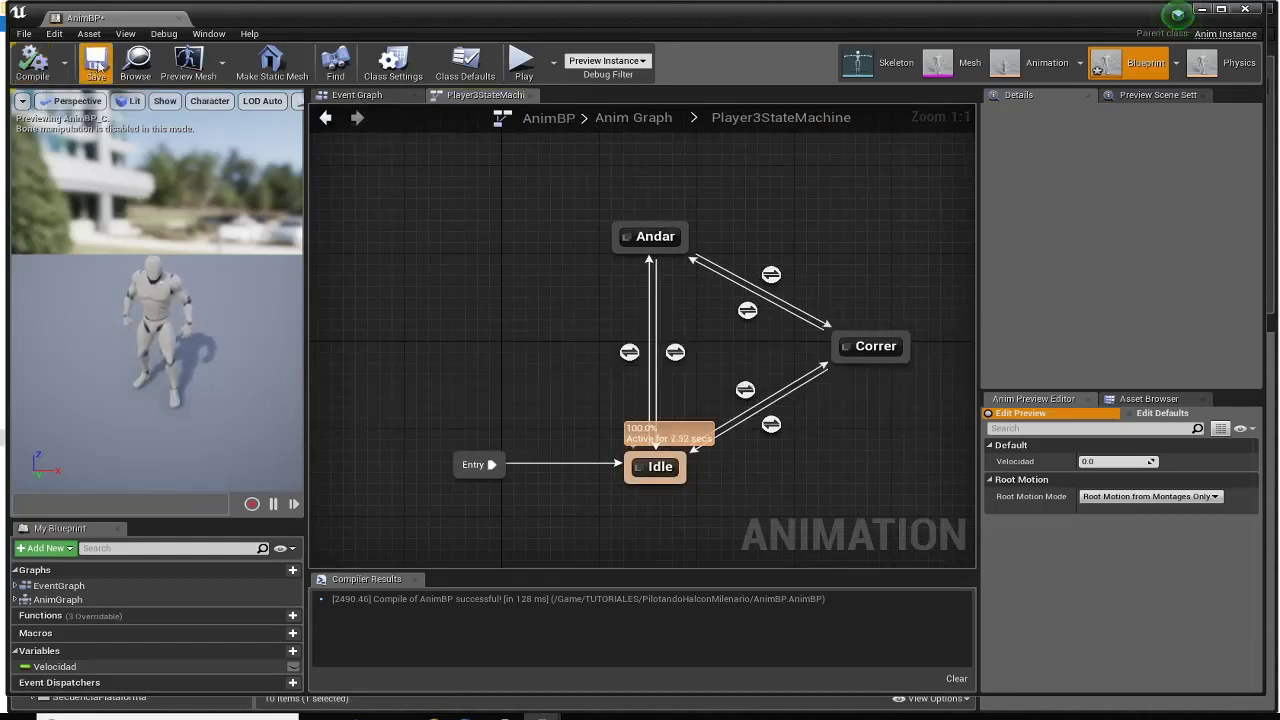
- Confirm the PlayerPAwn3BP Mesh uses the AnimBP_C Anim Class, then play the DesertFalcon level
click(1245, 11)
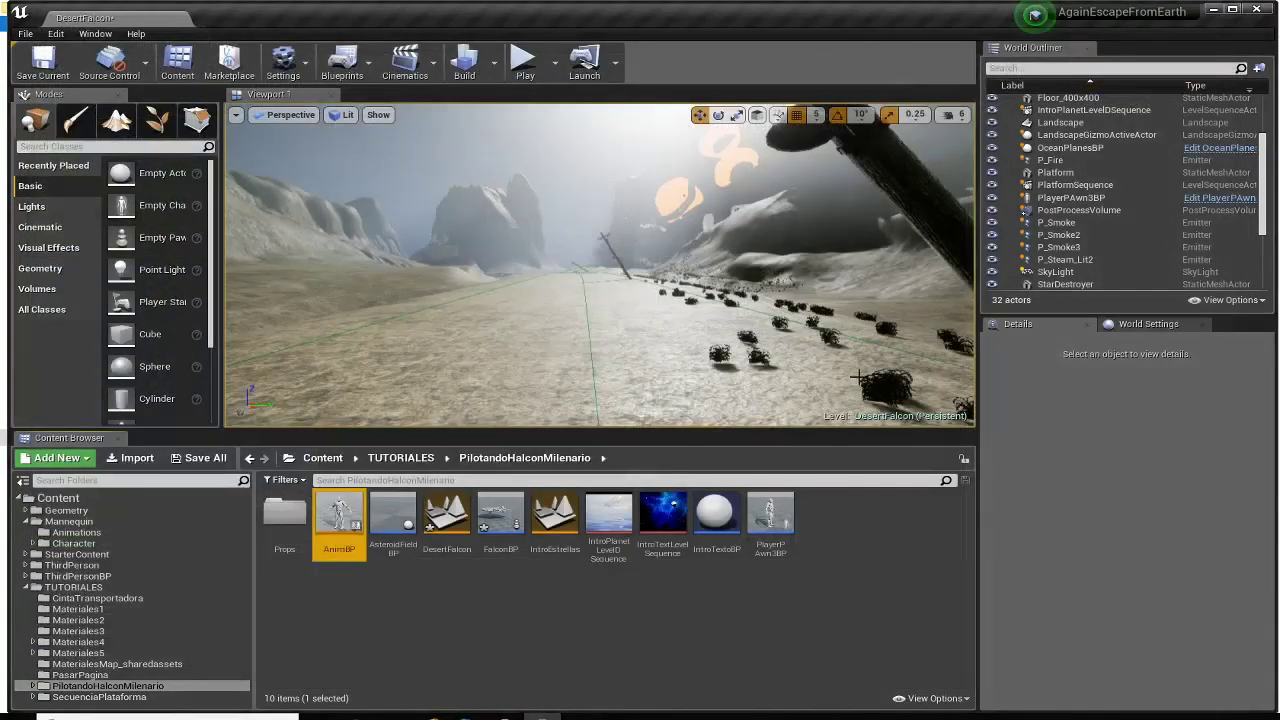
click(778, 518)
double_click(778, 518)
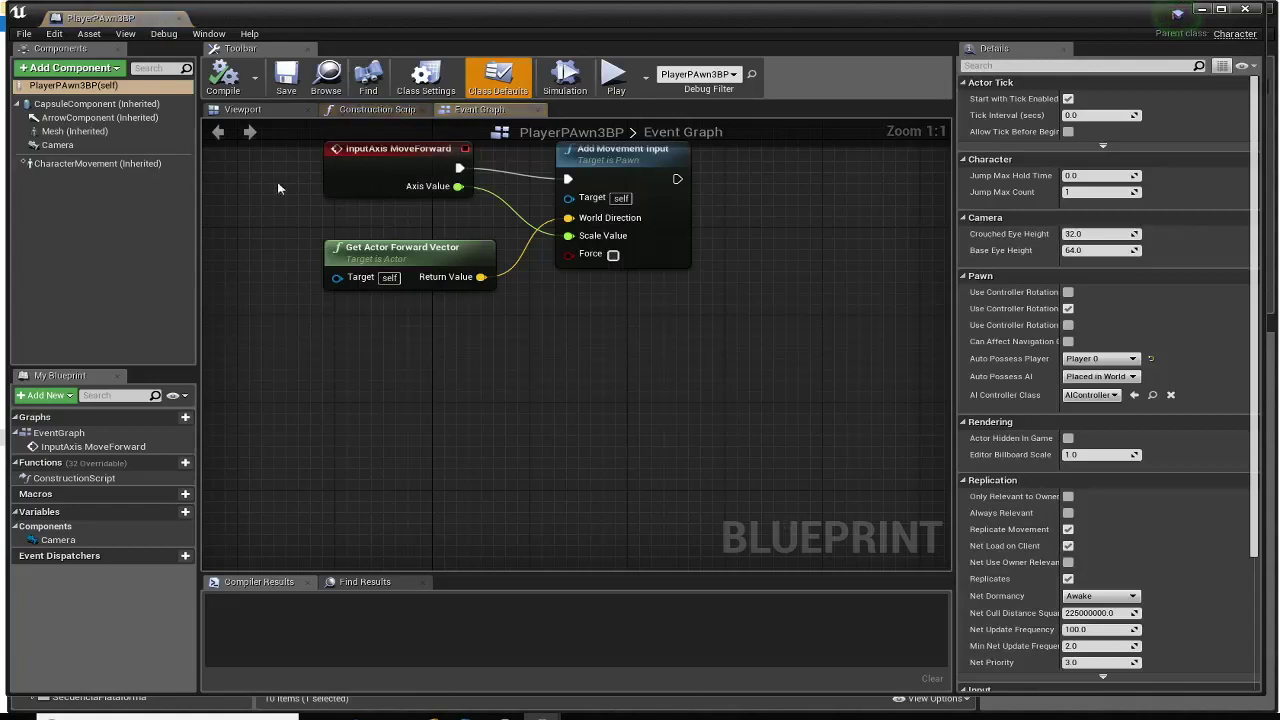
click(66, 131)
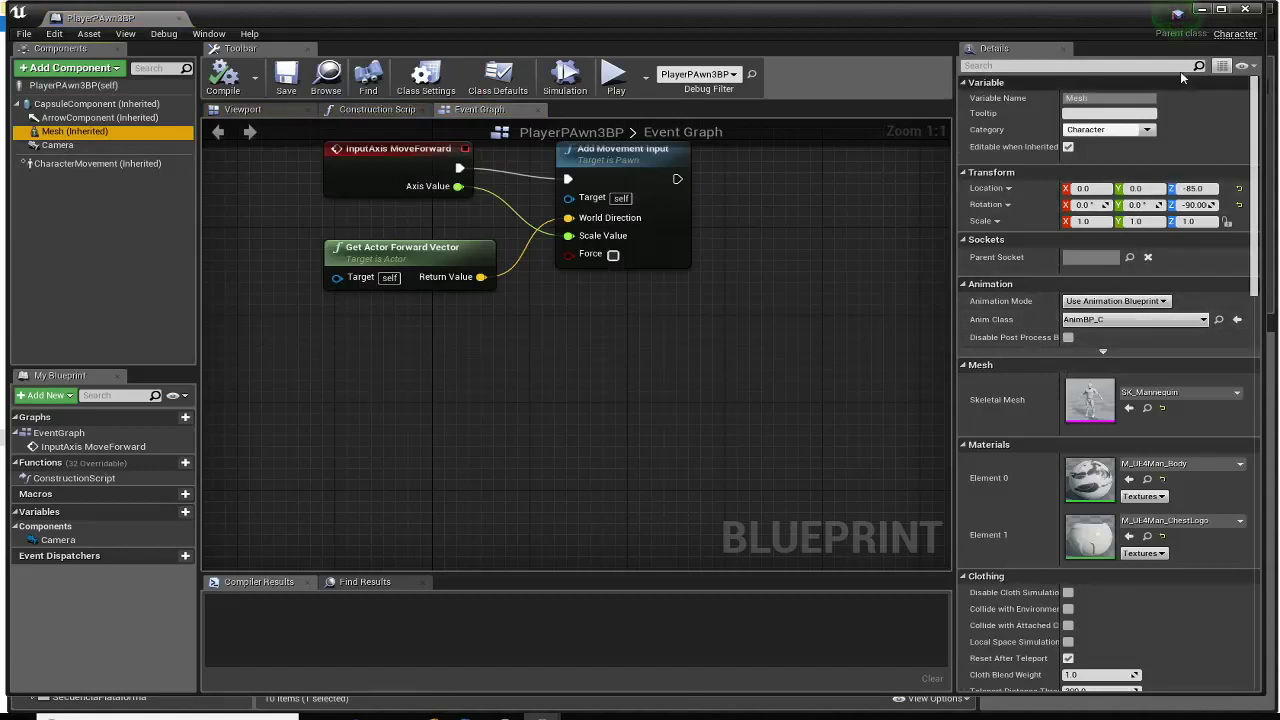
click(1247, 9)
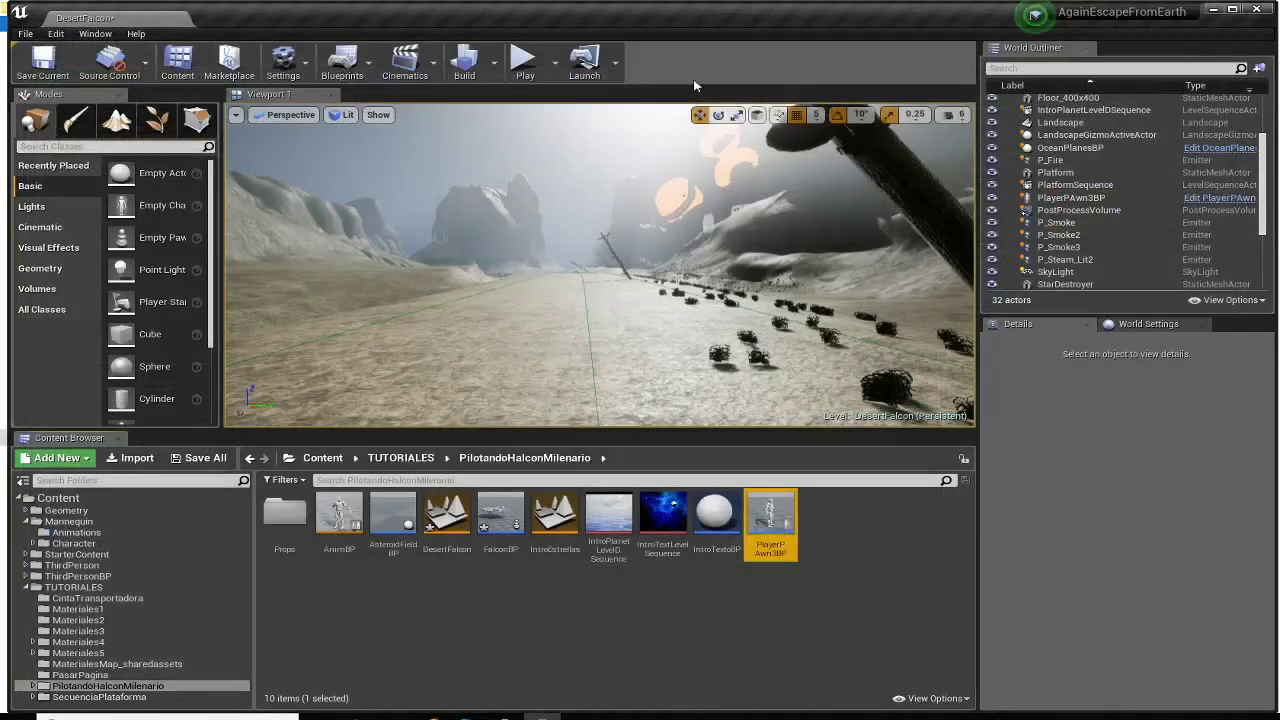
click(523, 62)
key(F11)
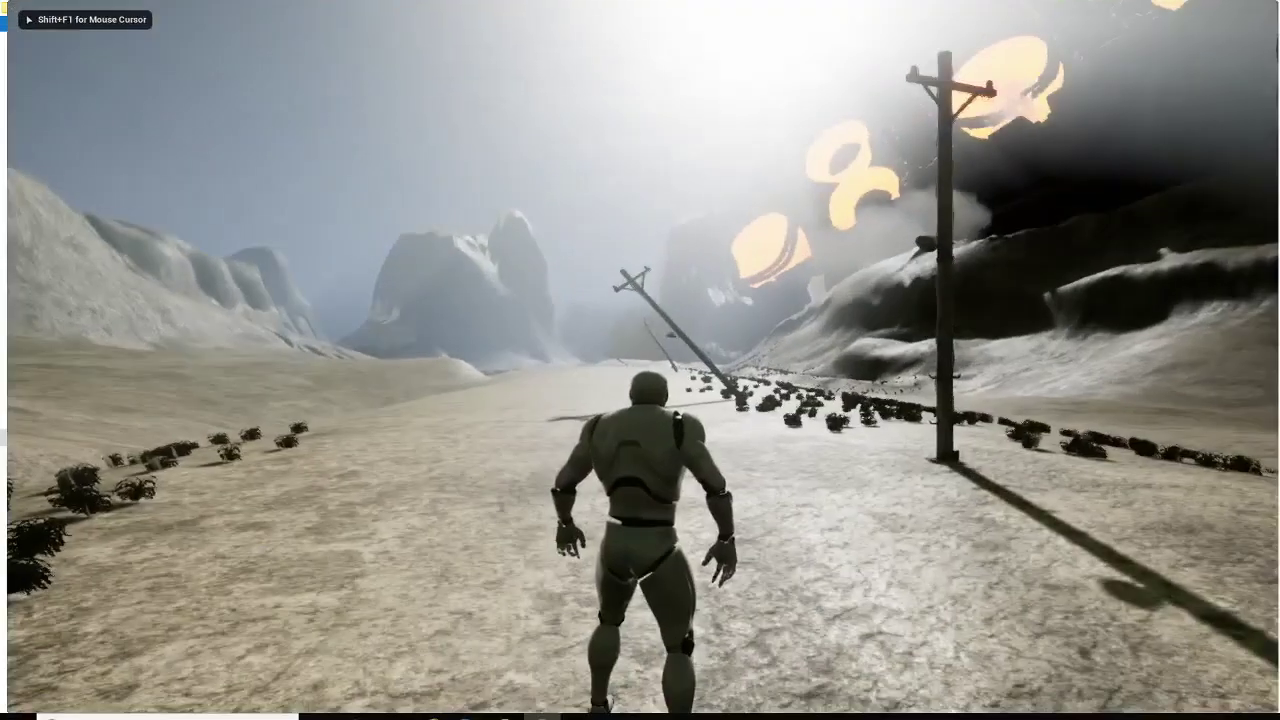
key(w)
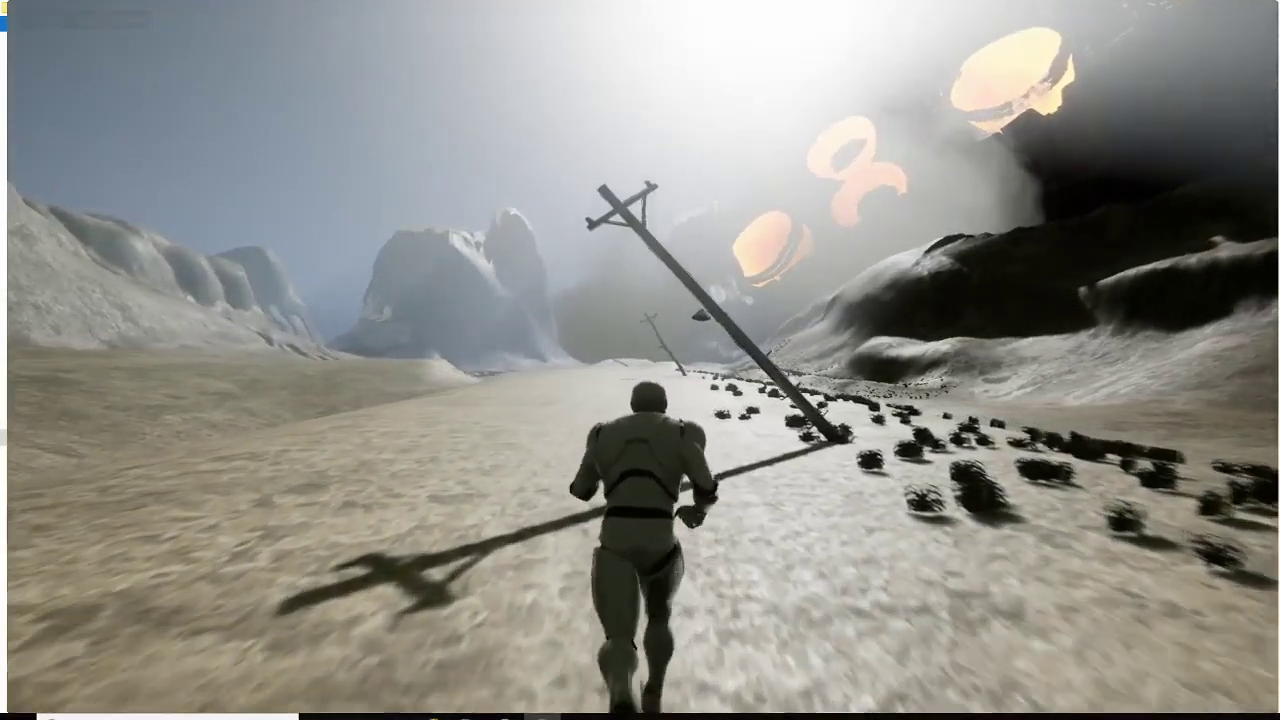
key(w)
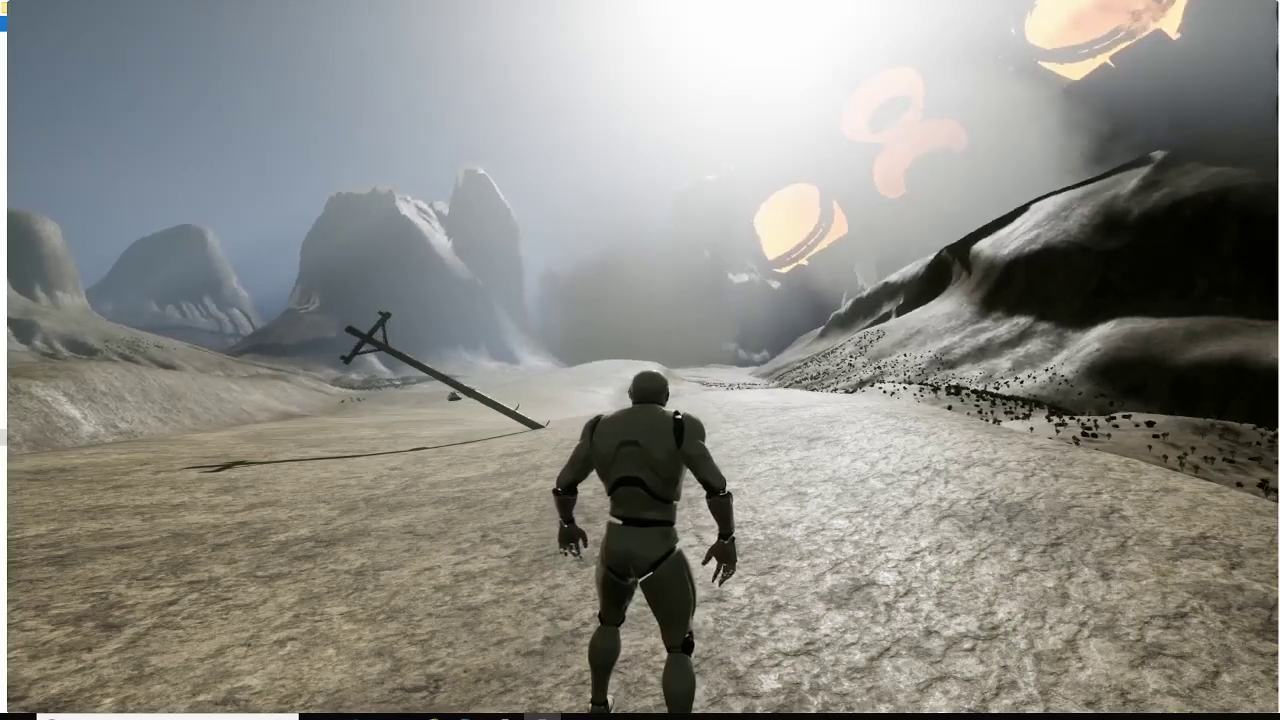
key(Escape)
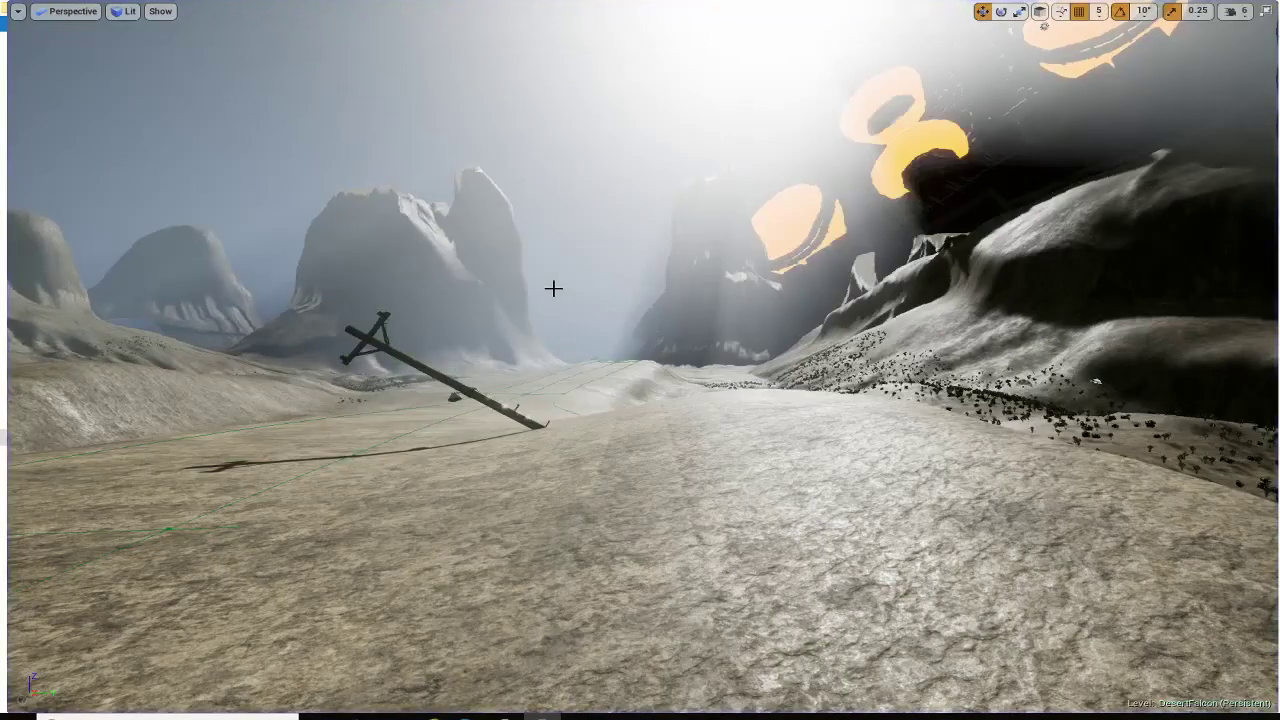
key(F11)
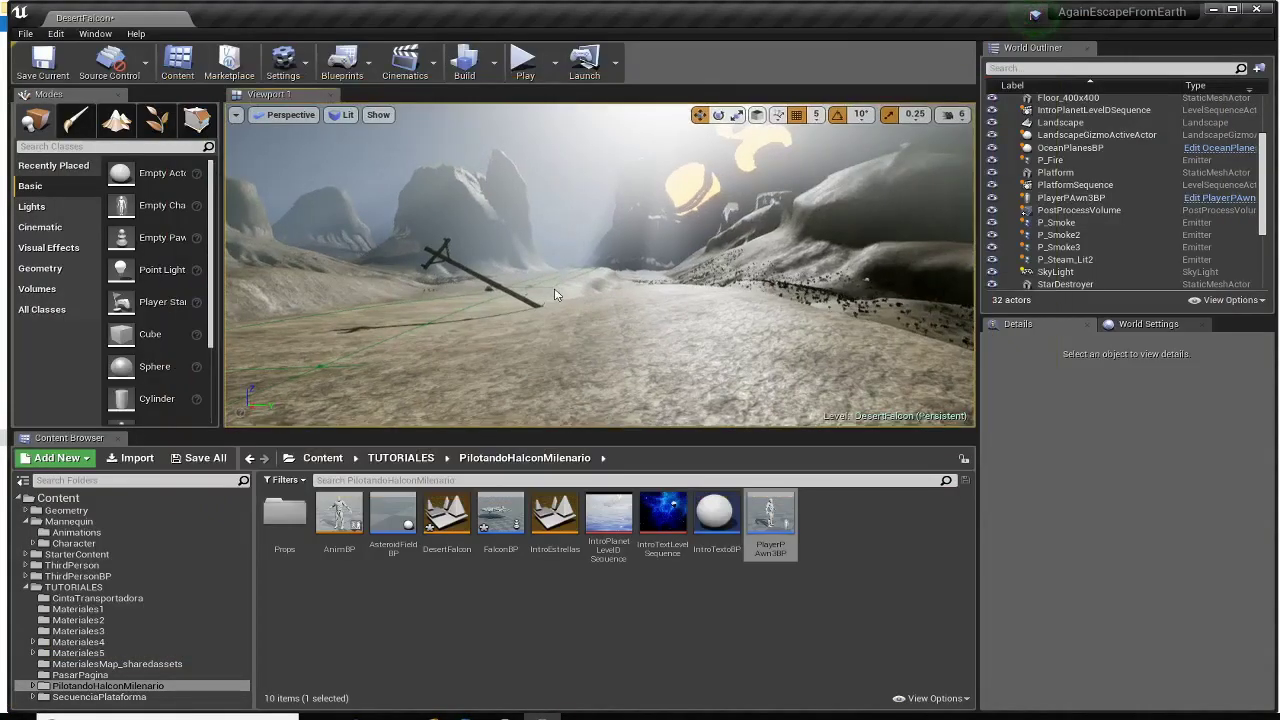